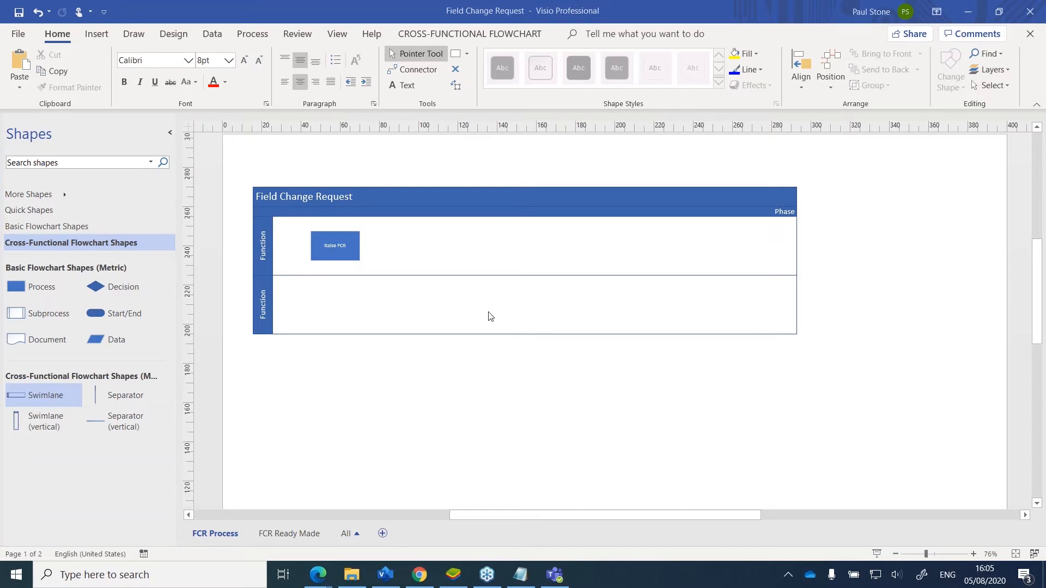
# - Add a Process shape to the second lane of the Field Change Request flowchart and append a third swimlane below it
pyautogui.moveTo(13, 283); pyautogui.dragTo(403, 306)
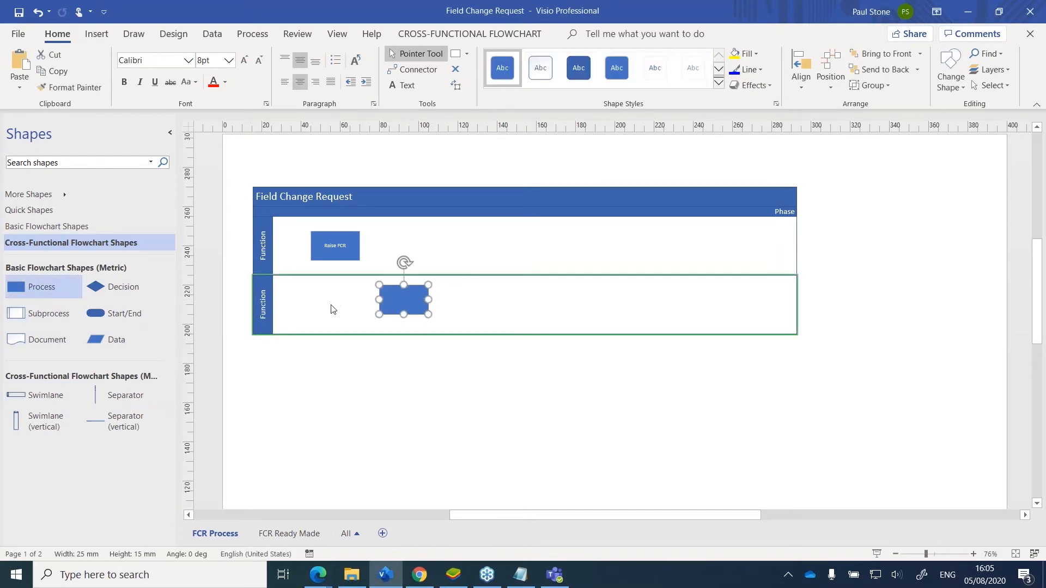
pyautogui.moveTo(52, 395); pyautogui.dragTo(371, 367)
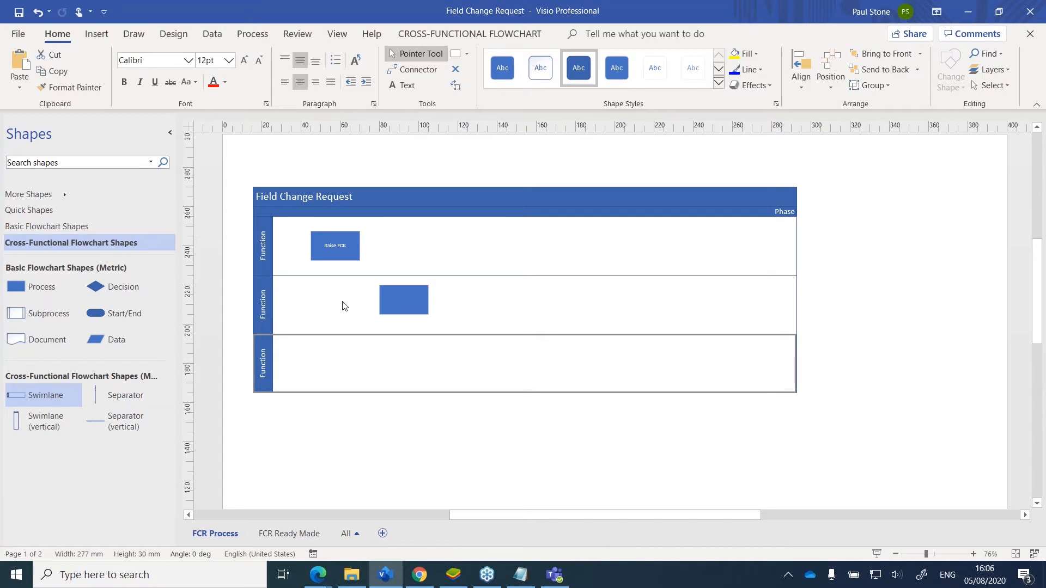
# - Open the FCR Ready Made page and examine its swimlanes, process steps, approval decisions and the Major or Minor branches
pyautogui.click(325, 533)
pyautogui.scroll(3, 468, 422)
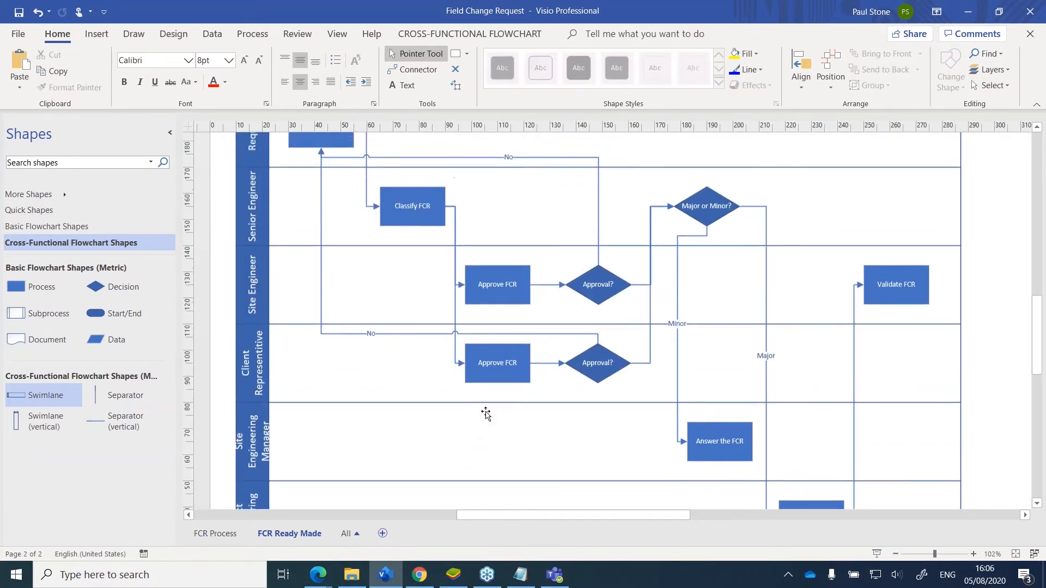
pyautogui.scroll(-2, 560, 392)
pyautogui.scroll(-2, 594, 387)
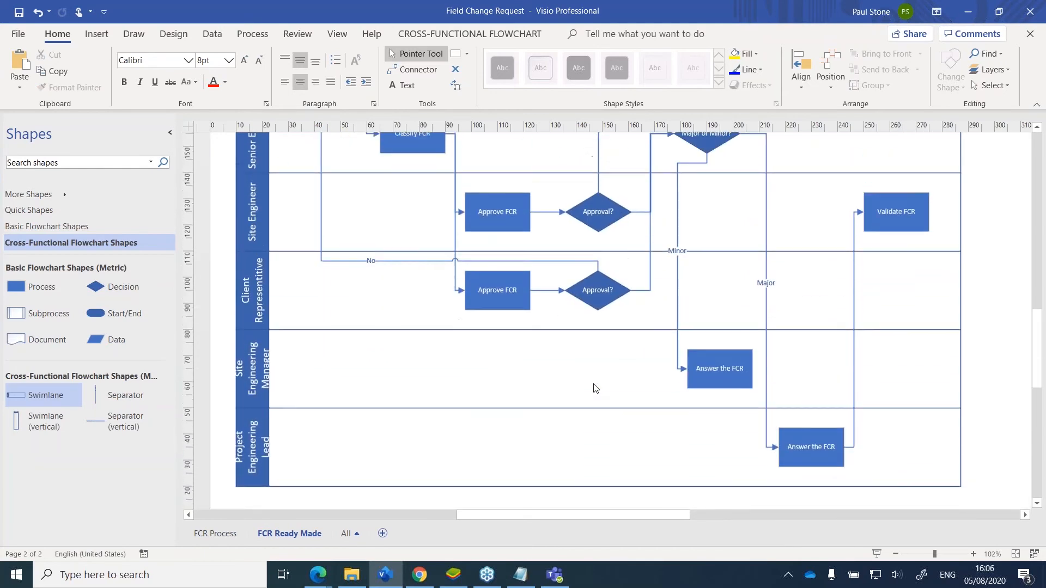
pyautogui.scroll(1, 594, 389)
pyautogui.moveTo(504, 515)
pyautogui.mouseDown()
pyautogui.moveTo(620, 528)
pyautogui.moveTo(473, 514)
pyautogui.moveTo(507, 512)
pyautogui.mouseUp()
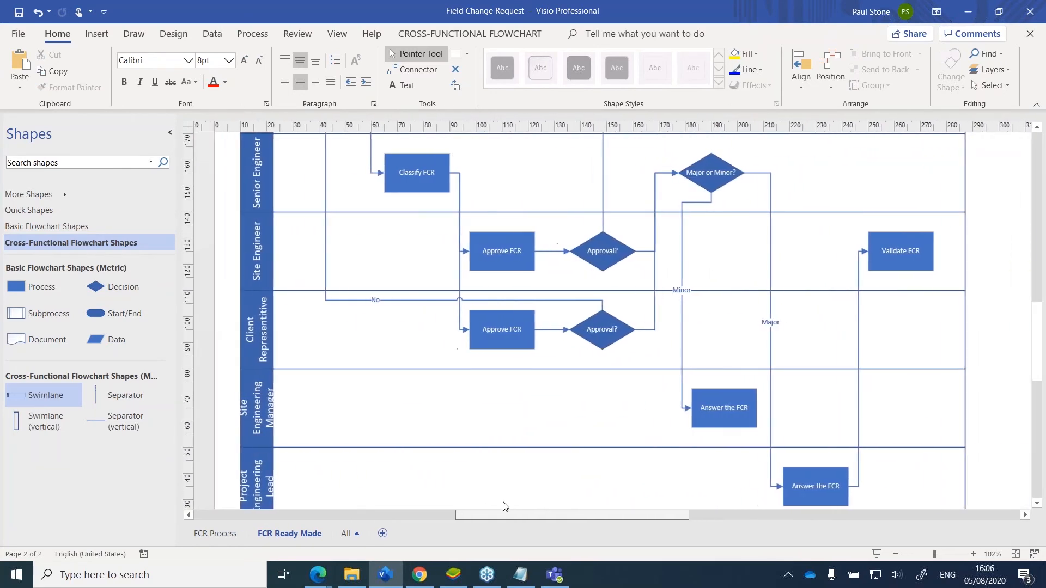
pyautogui.scroll(3, 473, 427)
pyautogui.scroll(1, 475, 430)
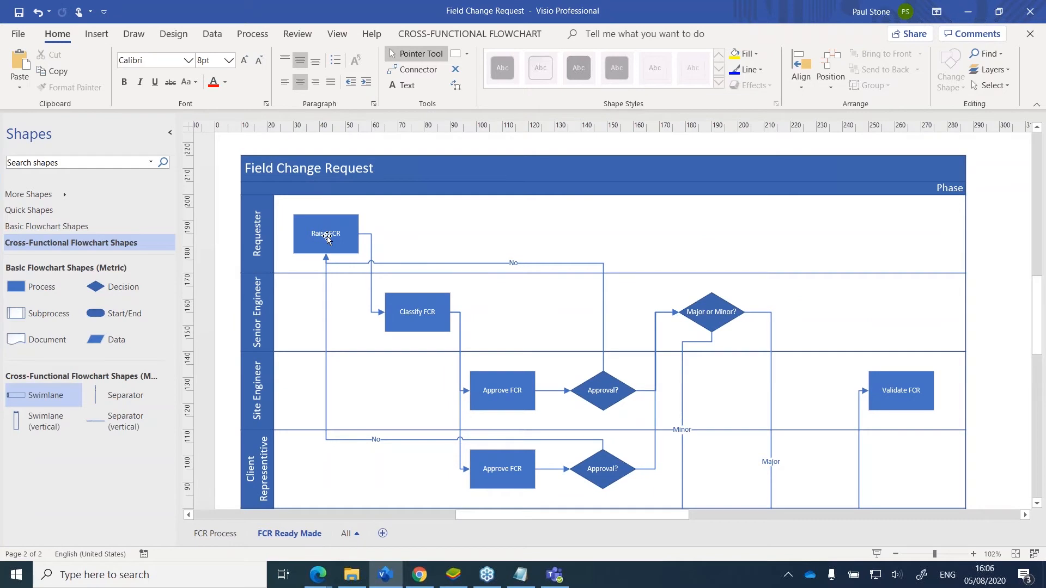
pyautogui.scroll(-1, 330, 238)
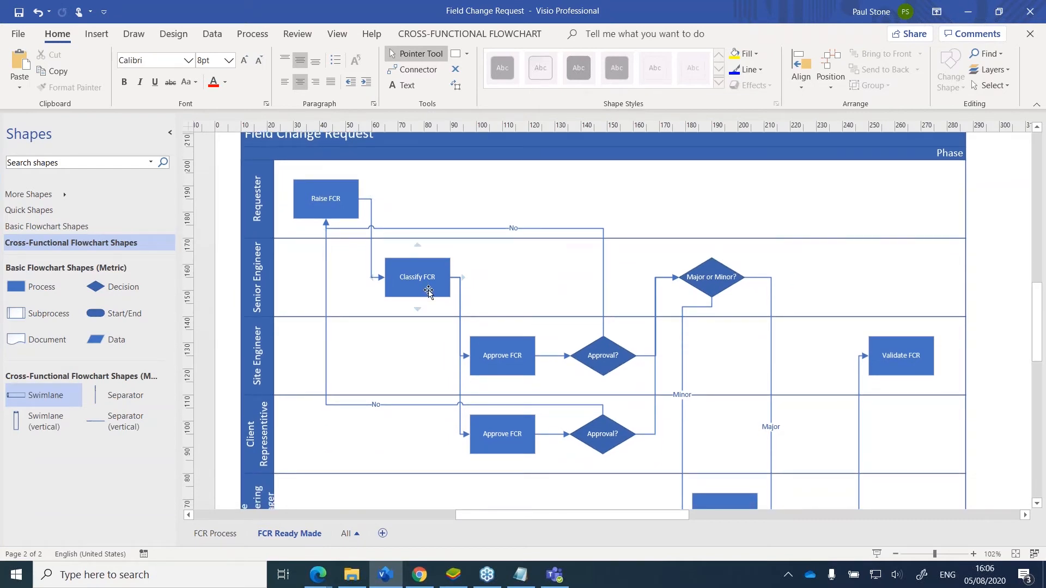
pyautogui.scroll(-1, 429, 292)
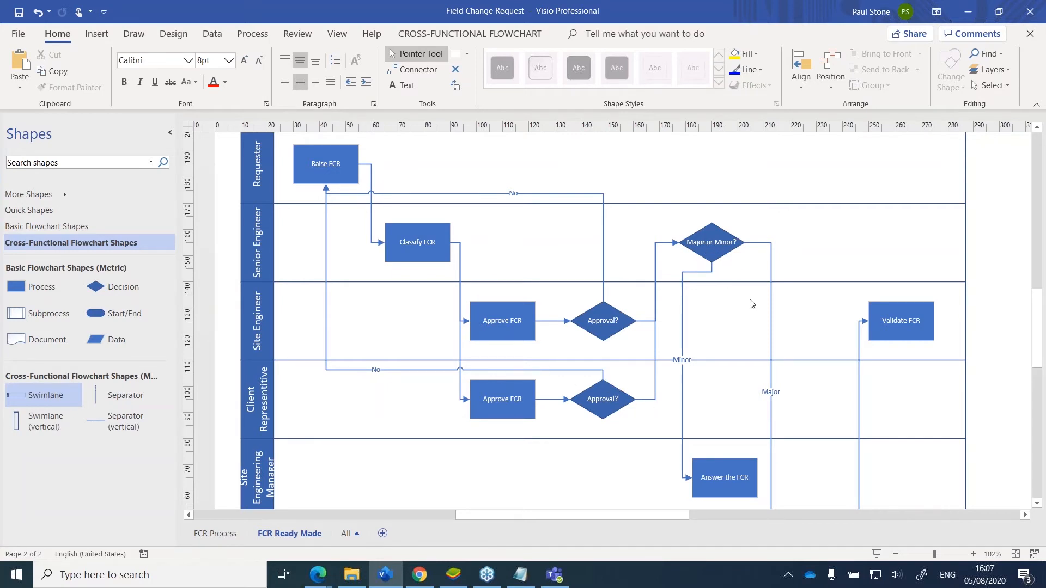
pyautogui.scroll(-3, 753, 315)
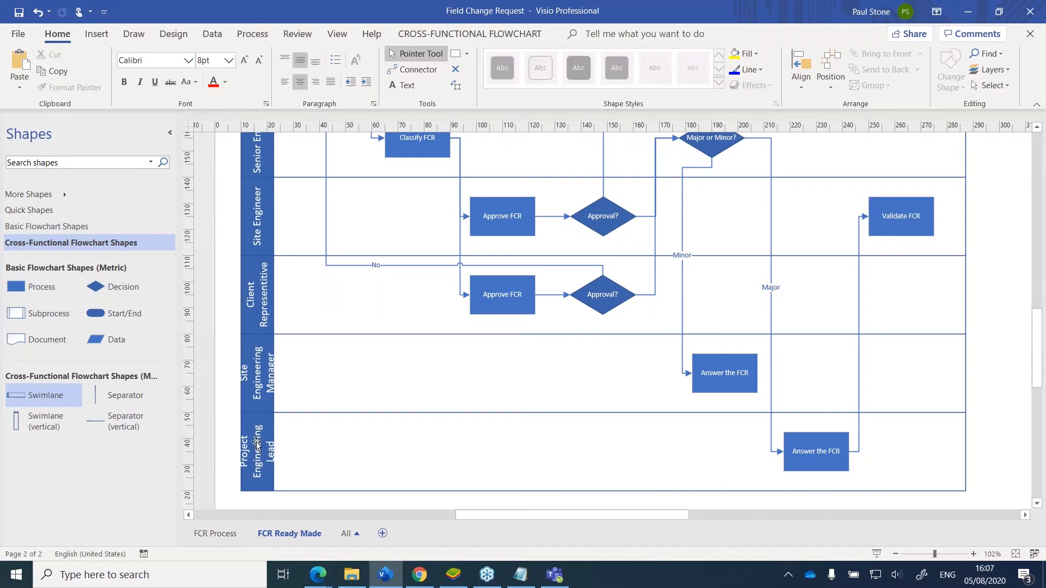
pyautogui.scroll(2, 373, 296)
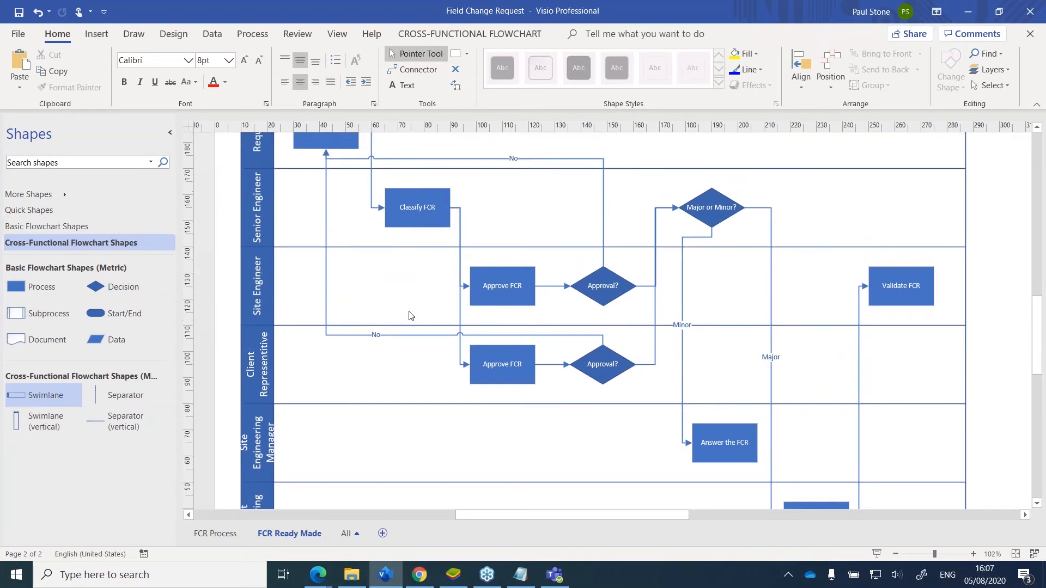
pyautogui.scroll(1, 410, 316)
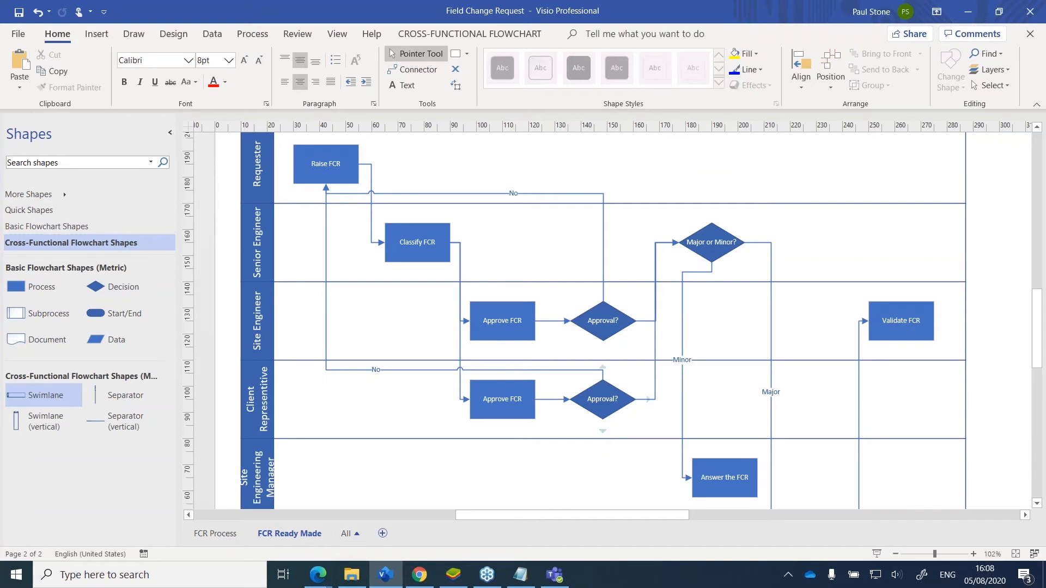
pyautogui.scroll(-1, 612, 439)
pyautogui.scroll(1, 611, 439)
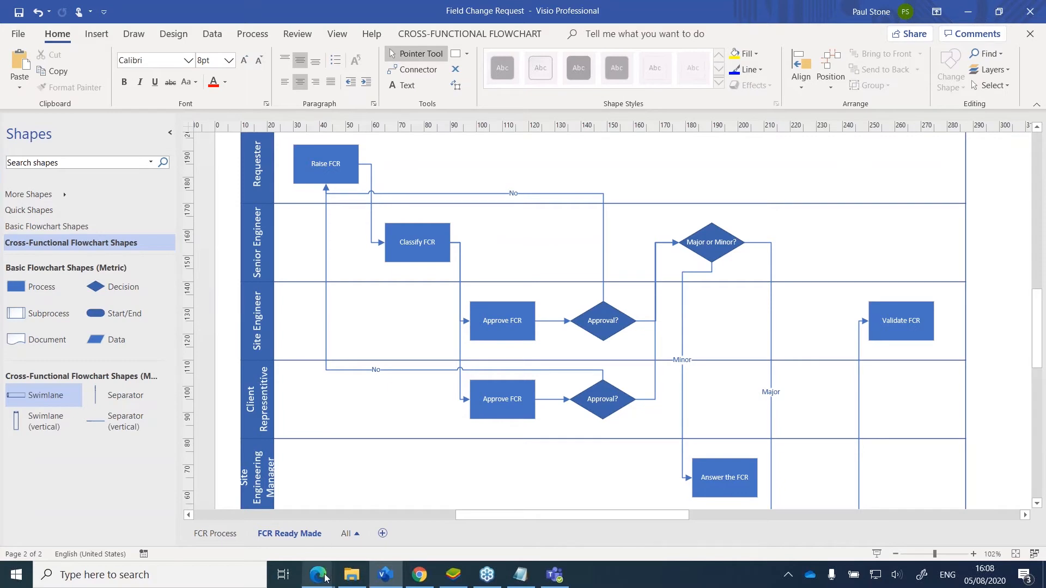
# - Switch to FlowForma in the browser and create a new process flow titled Field Change Request with the form prefix FCR-
pyautogui.moveTo(325, 578)
pyautogui.click(268, 542)
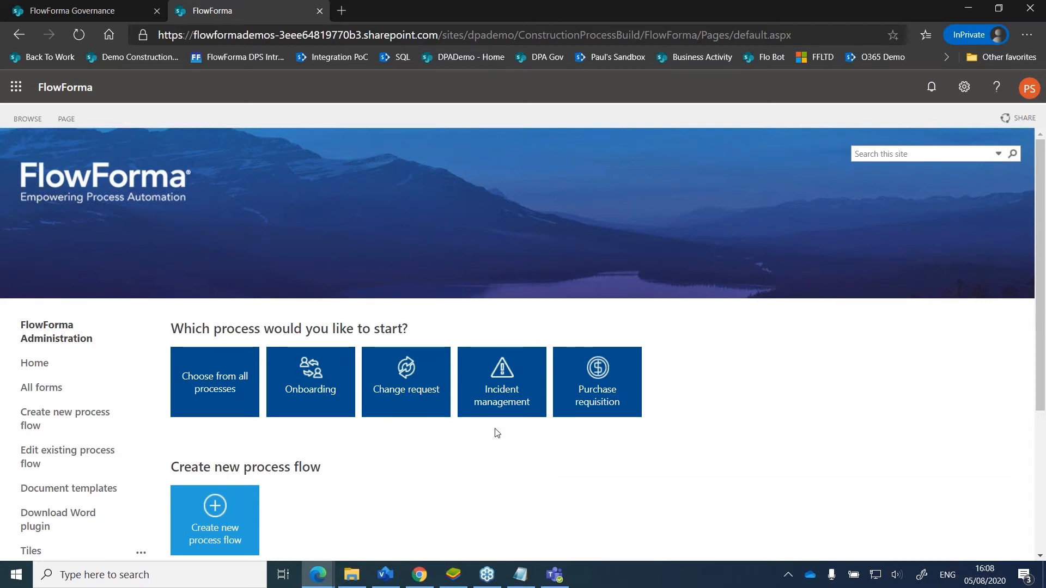
pyautogui.scroll(-1, 396, 445)
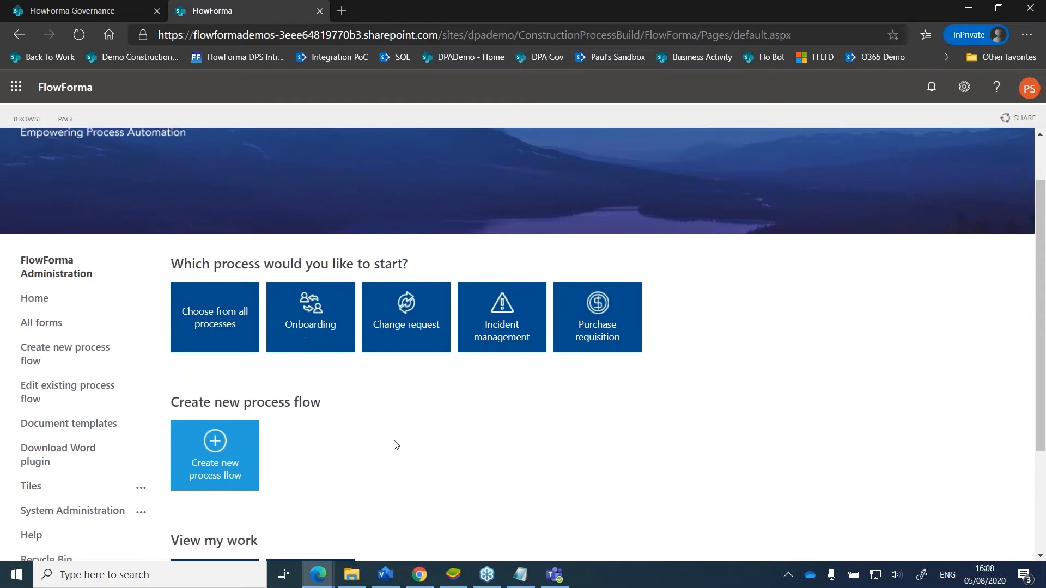
pyautogui.click(229, 459)
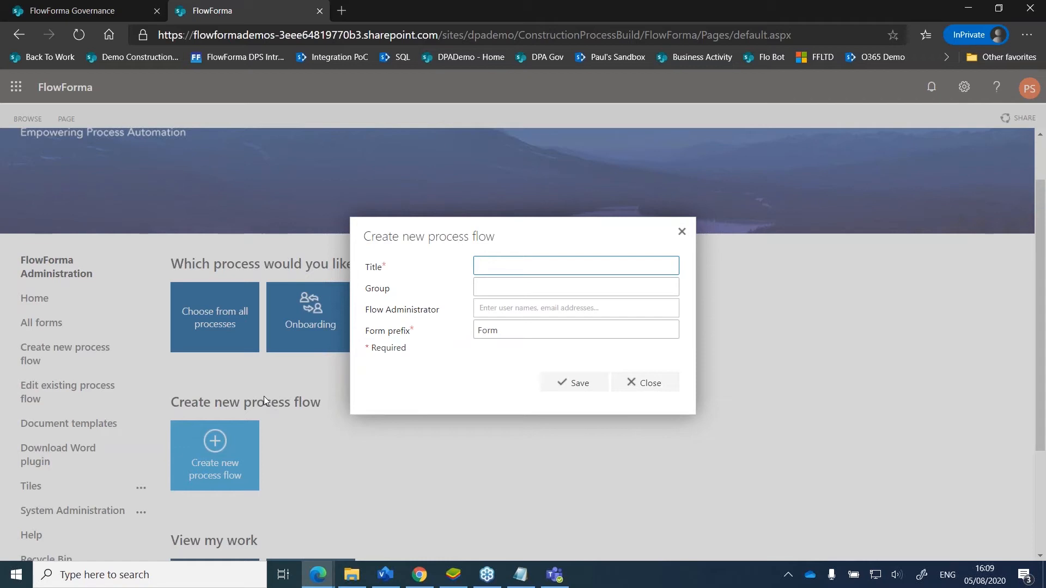
pyautogui.write('Field Change Request')
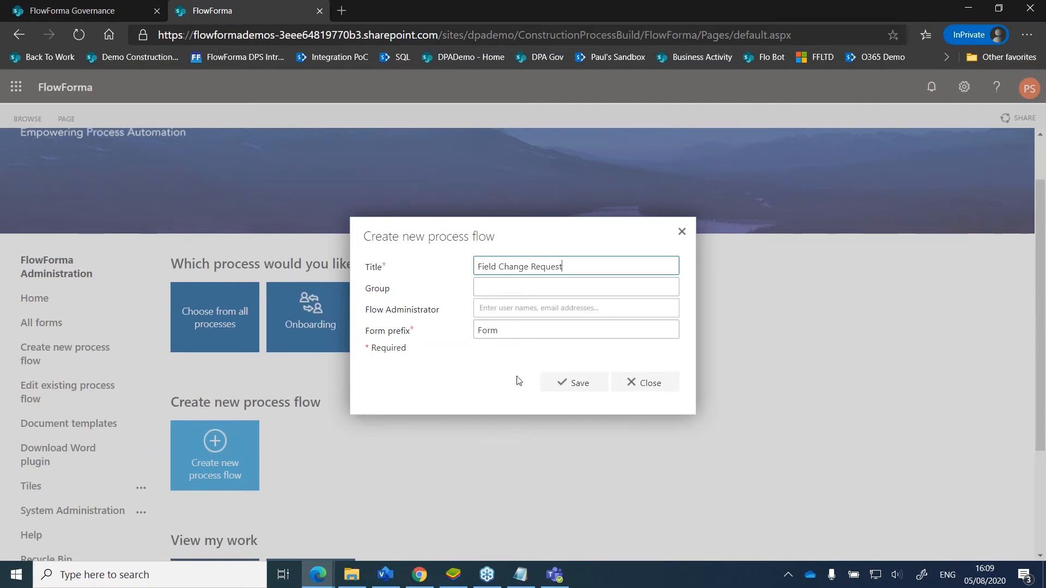
pyautogui.moveTo(507, 329); pyautogui.dragTo(418, 283)
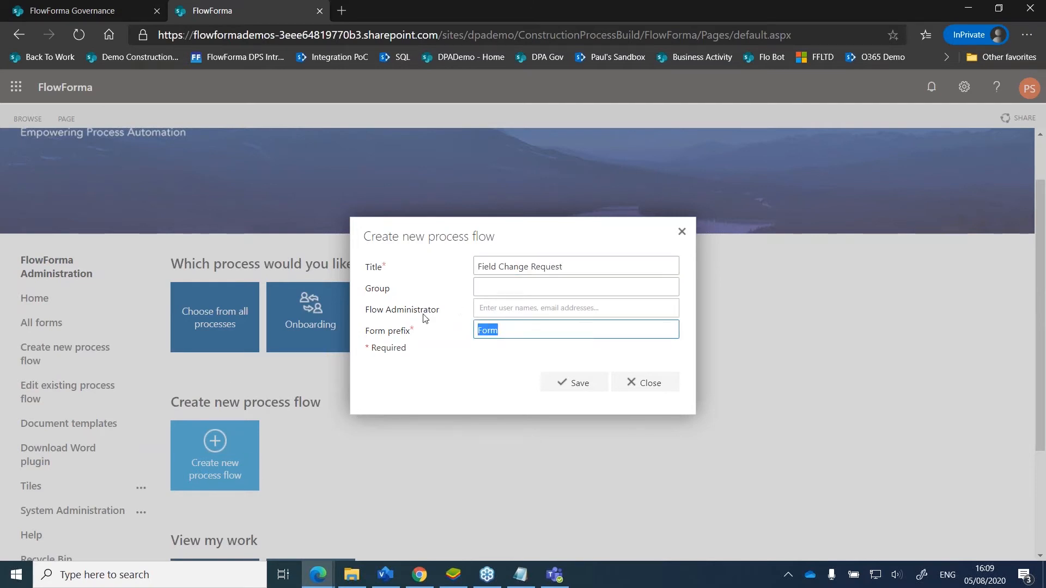
pyautogui.write('FCR-')
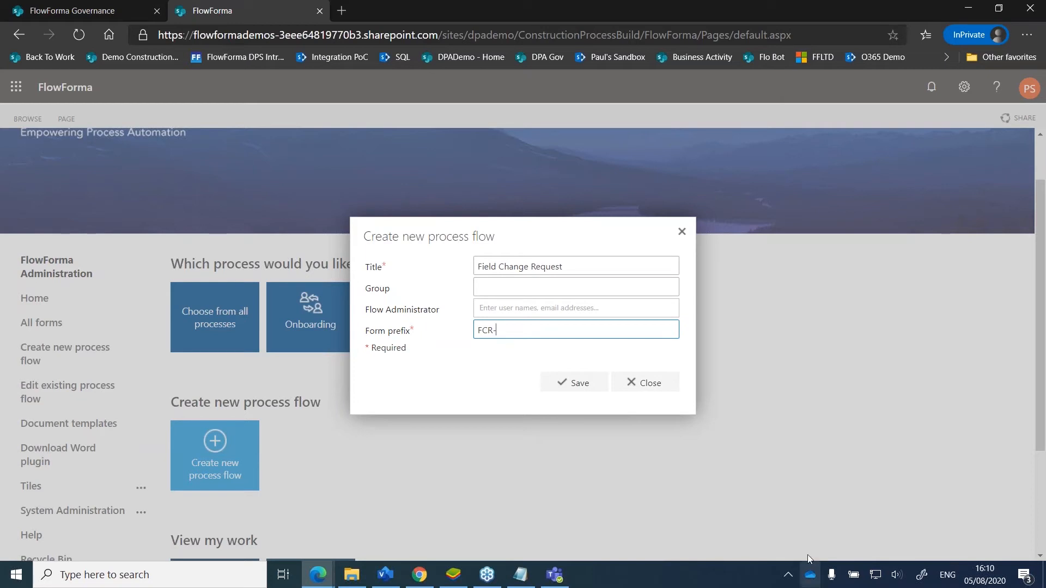
pyautogui.click(589, 396)
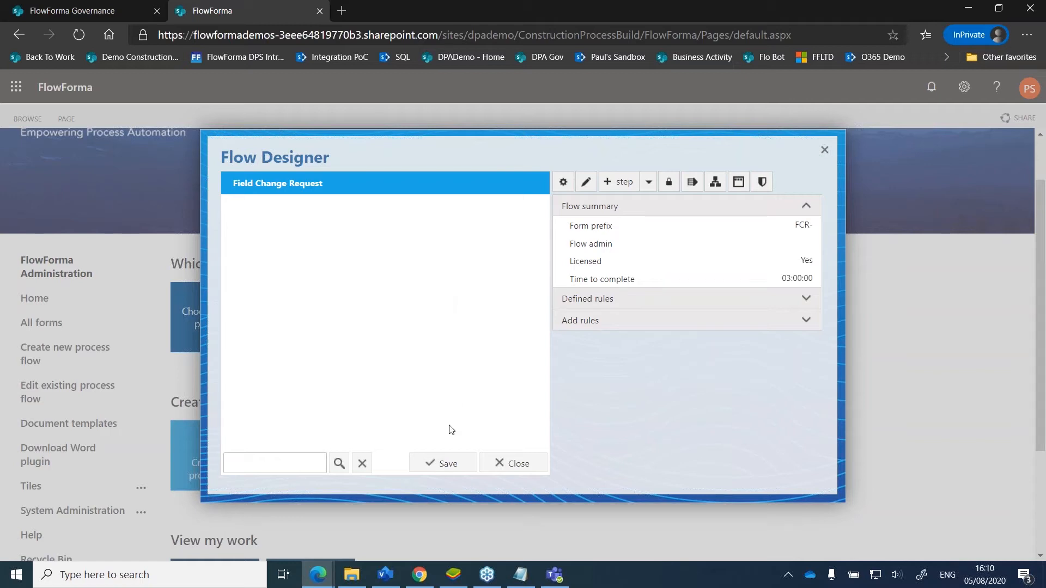
# - Check the first process in the Visio diagram, then add and save a step titled Raise FCR in the FlowForma flow
pyautogui.click(385, 575)
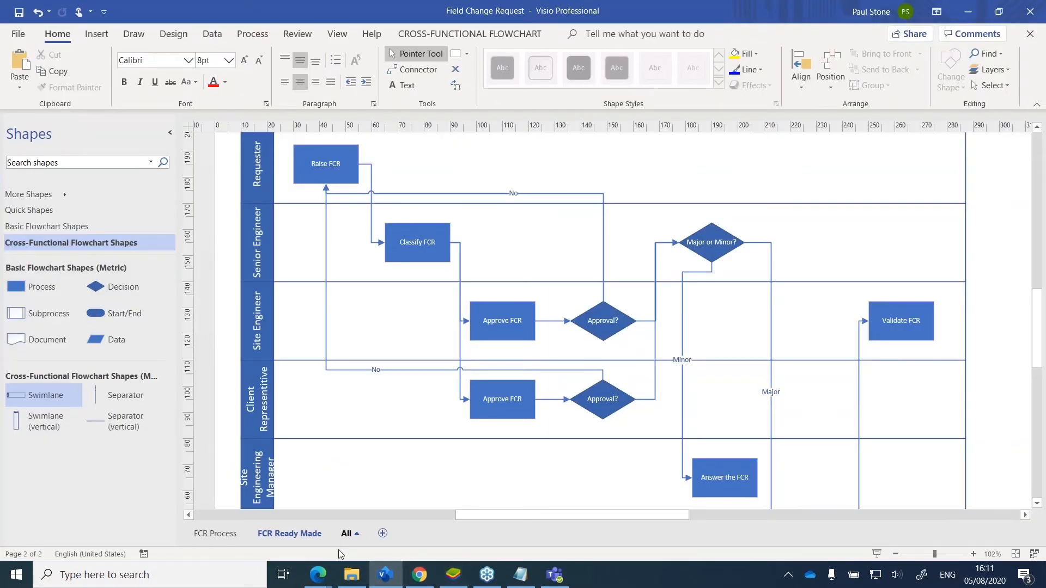
pyautogui.moveTo(318, 574)
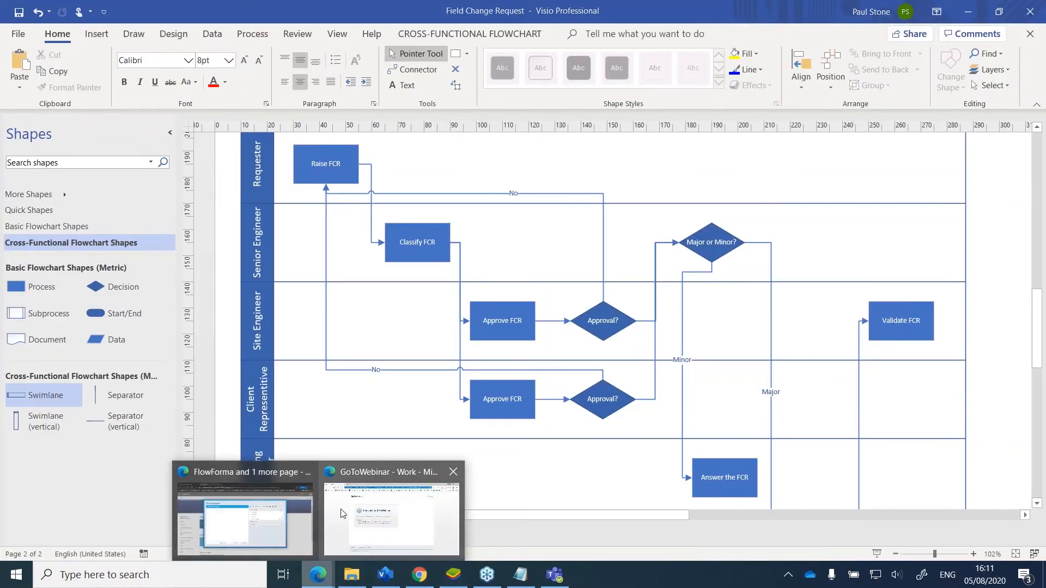
pyautogui.click(296, 530)
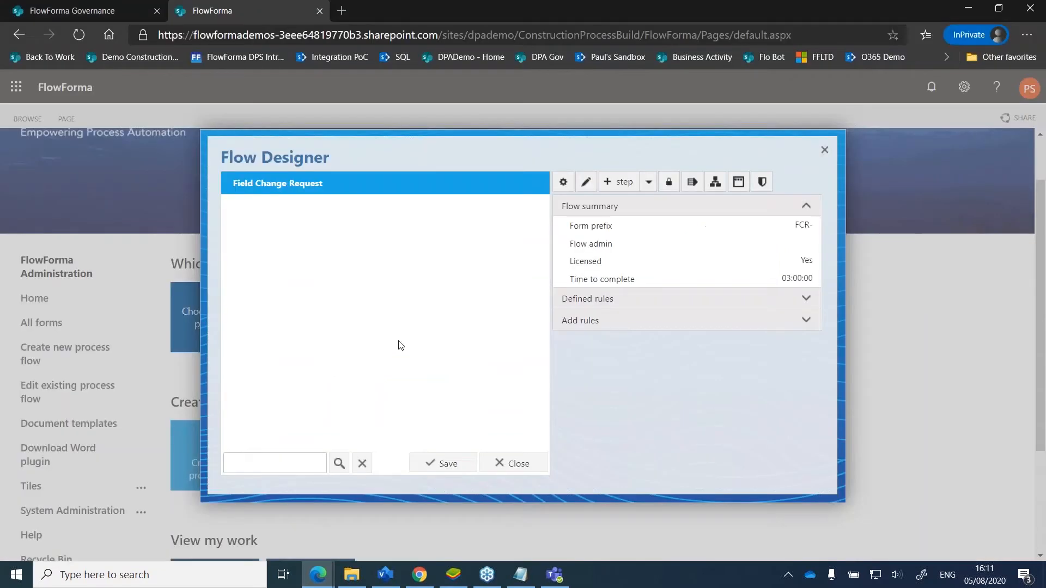
pyautogui.click(617, 186)
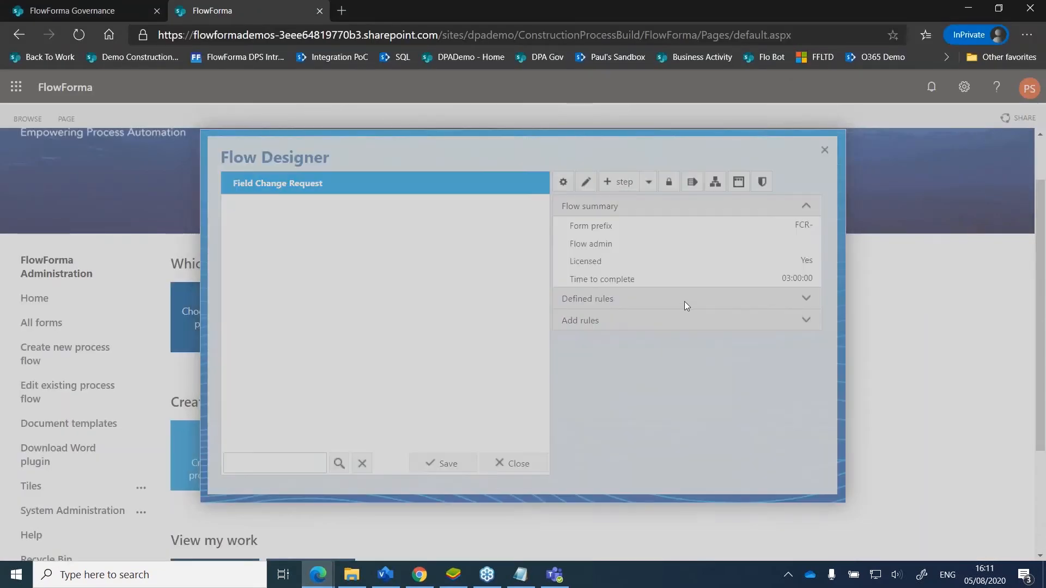
pyautogui.write('Rise R')
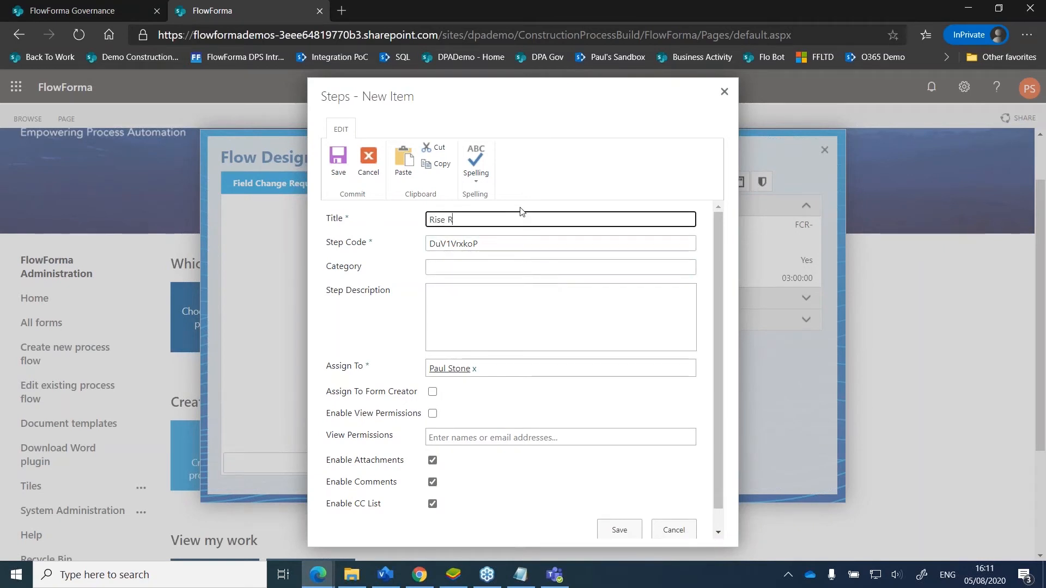
pyautogui.press('BackSpace')
pyautogui.write('FCR')
pyautogui.click(434, 220)
pyautogui.write('a')
pyautogui.click(617, 529)
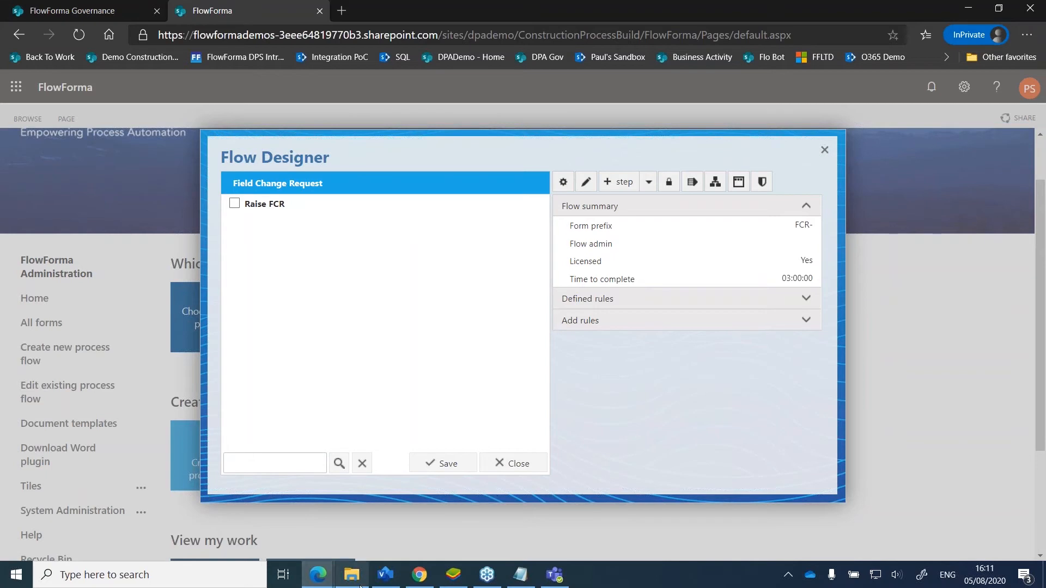
# - Switch to the Visio diagram, review its remaining steps and move the Validate FCR process down into the Client Representitive lane
pyautogui.click(385, 575)
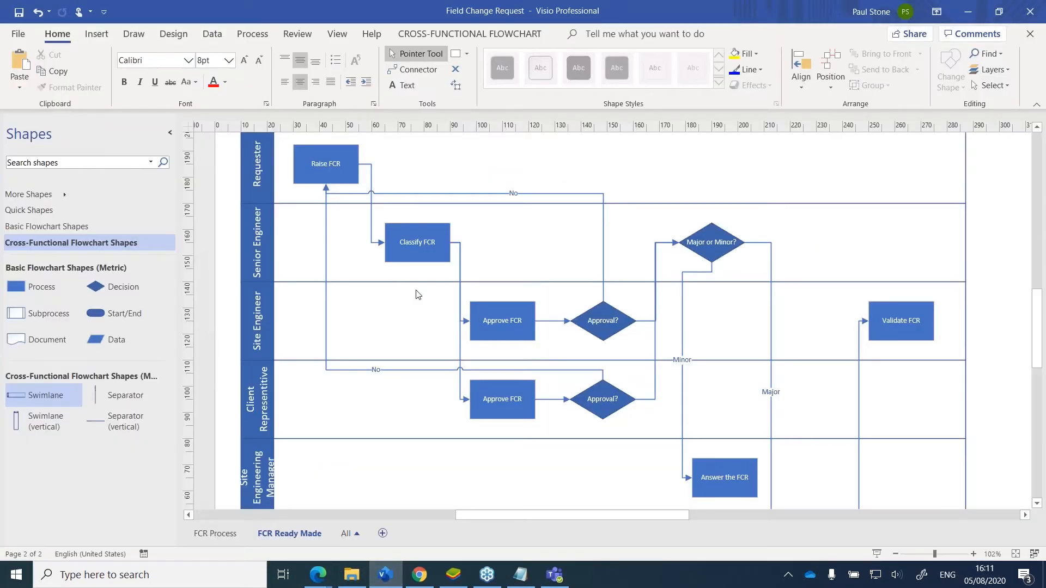
pyautogui.moveTo(430, 258)
pyautogui.scroll(-1, 711, 294)
pyautogui.scroll(-1, 751, 441)
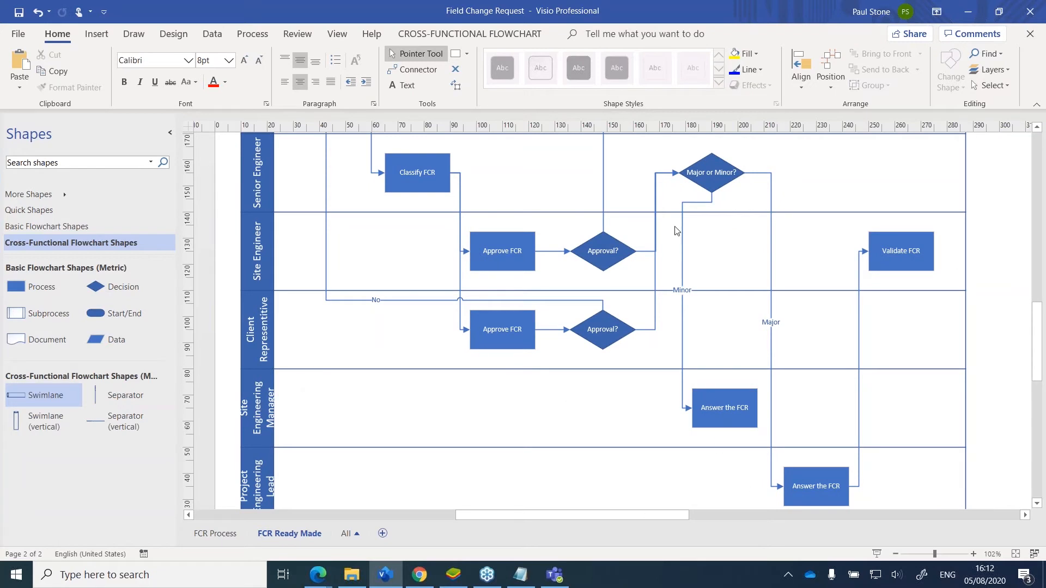
pyautogui.scroll(-1, 812, 460)
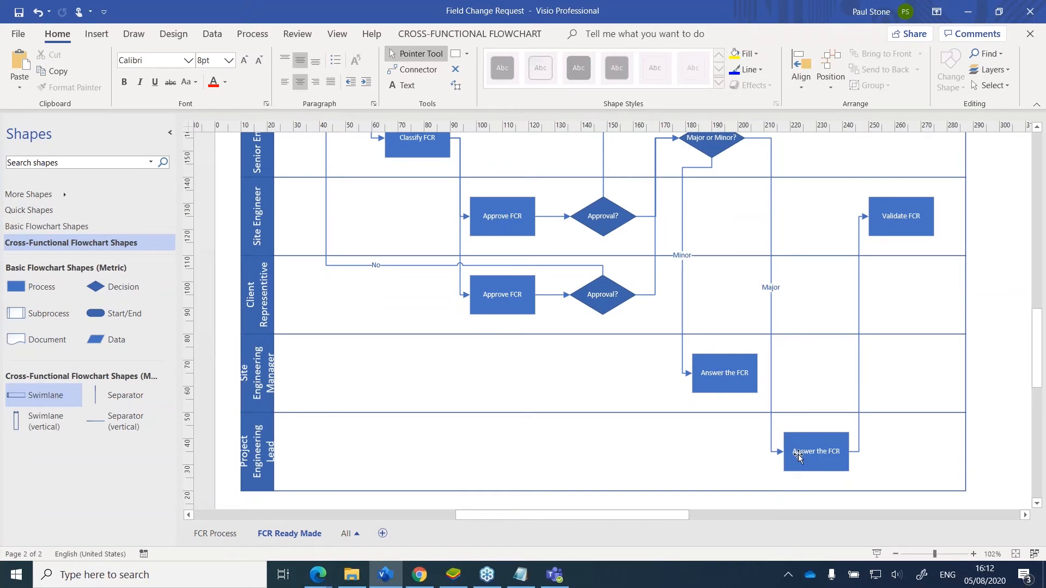
pyautogui.moveTo(688, 521); pyautogui.dragTo(739, 520)
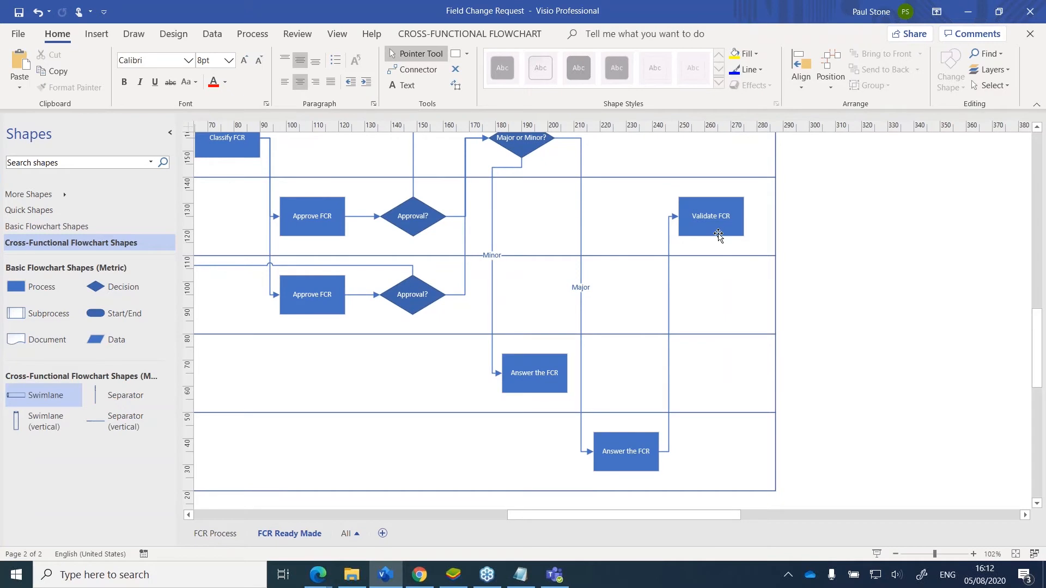
pyautogui.moveTo(724, 519); pyautogui.dragTo(716, 547)
pyautogui.moveTo(785, 233); pyautogui.dragTo(784, 304)
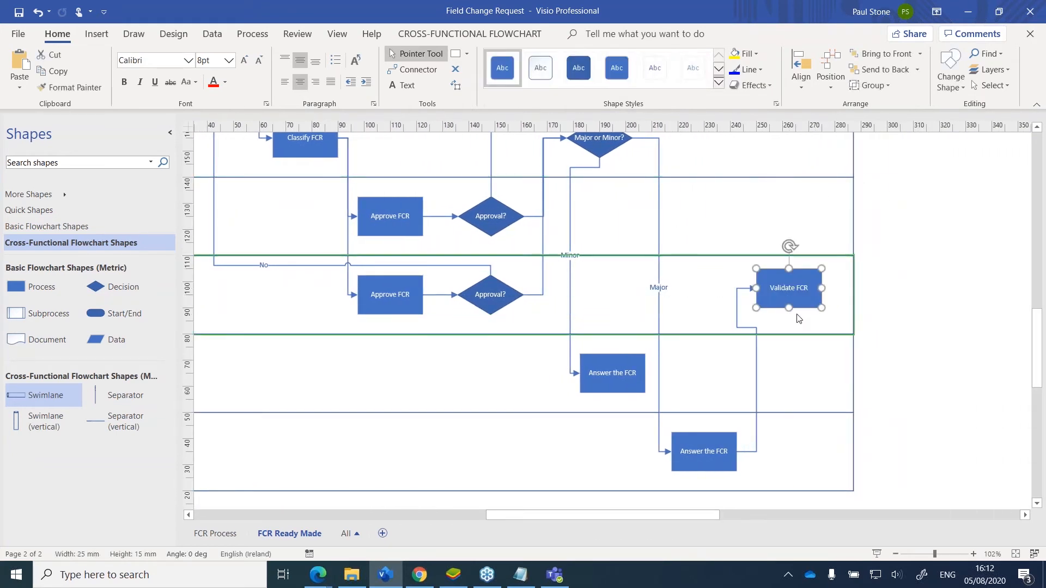
pyautogui.moveTo(703, 516); pyautogui.dragTo(671, 521)
pyautogui.scroll(3, 588, 390)
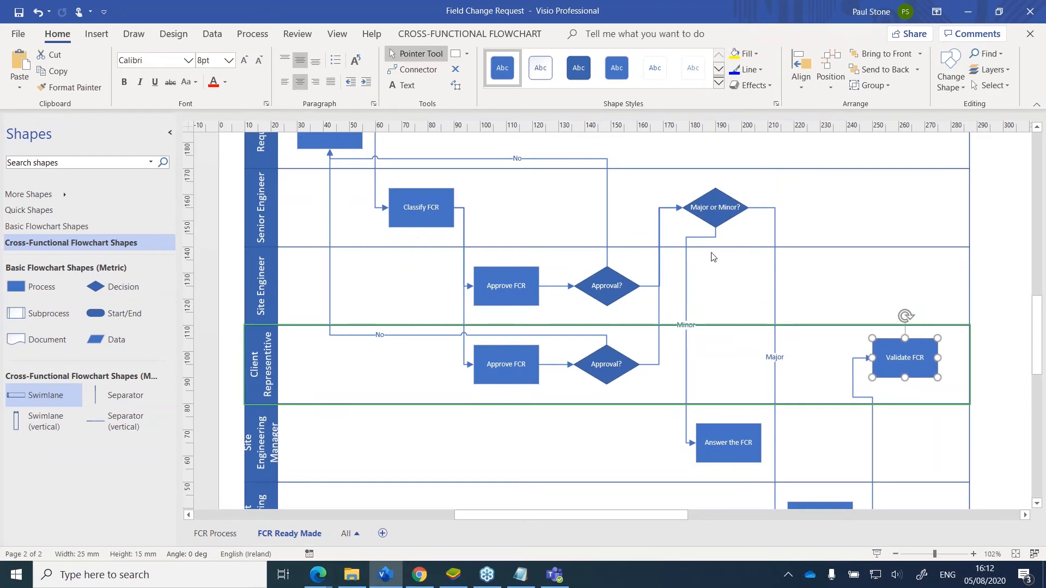
pyautogui.scroll(-1, 769, 381)
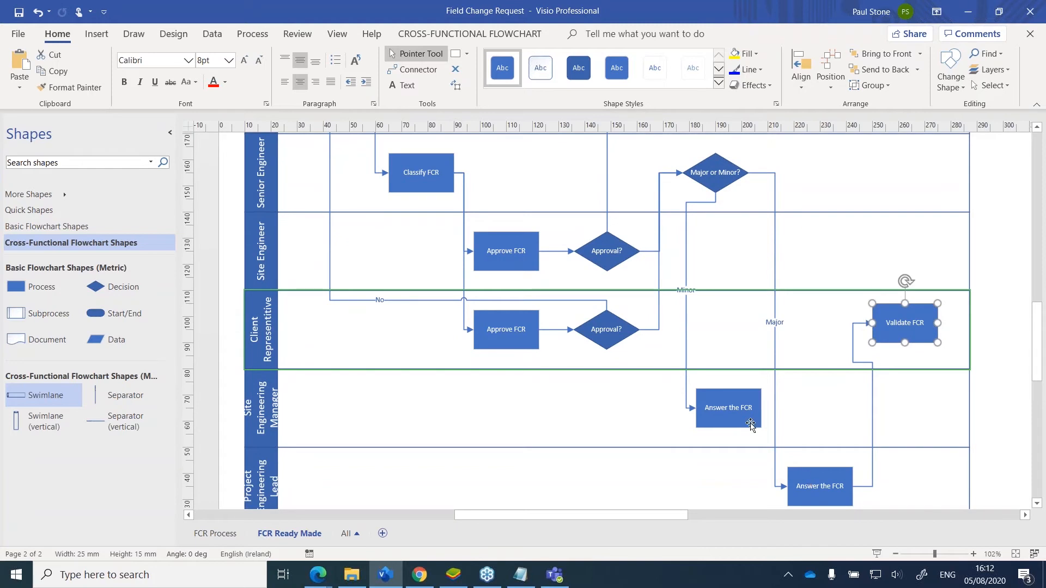
pyautogui.hscroll(3, 700, 523)
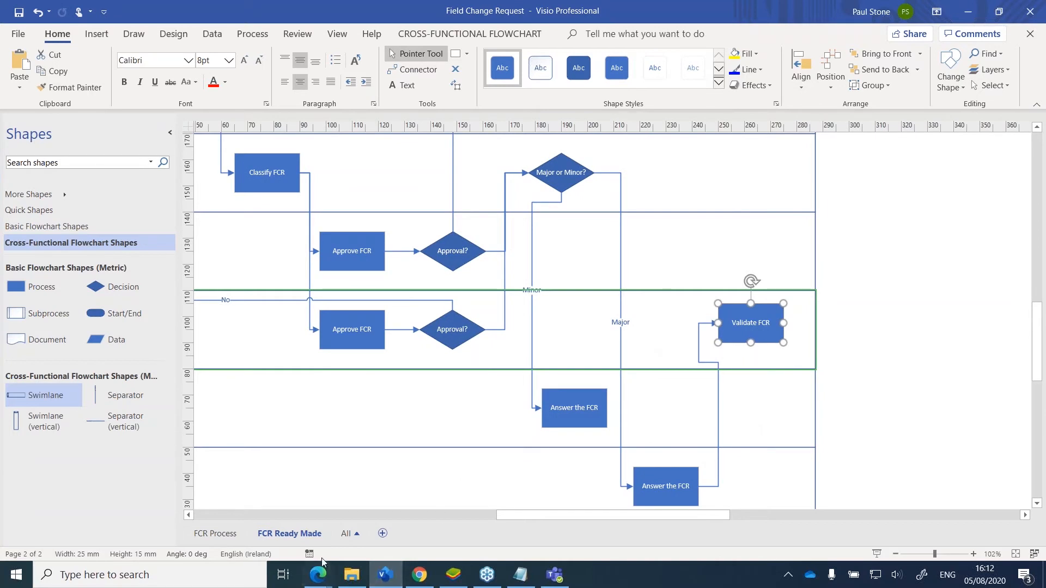
# - Switch to FlowForma in the browser, then add and save a step titled Classify FCR in the Field Change Request flow
pyautogui.moveTo(318, 575)
pyautogui.click(264, 492)
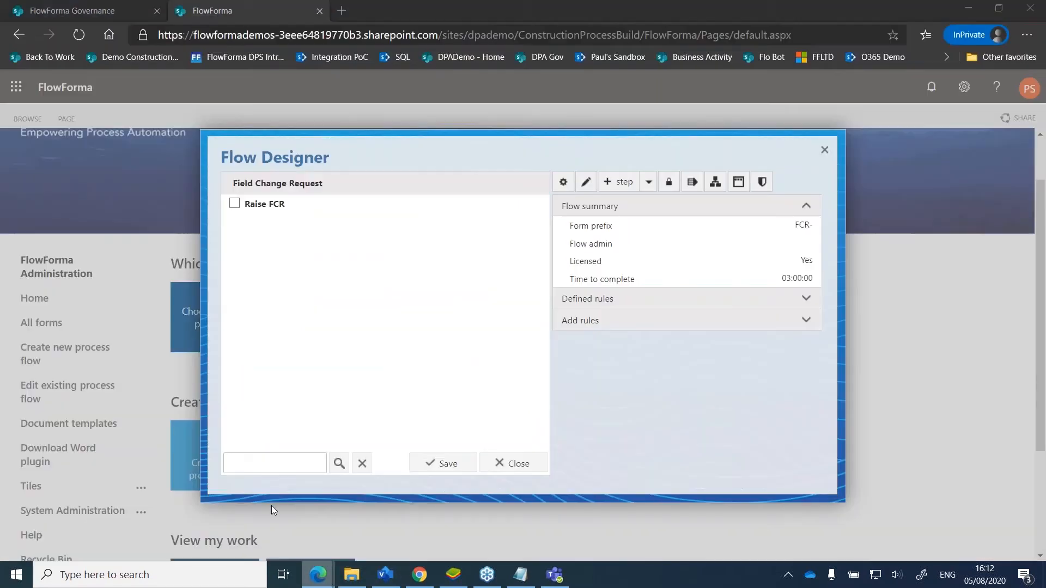
pyautogui.click(618, 181)
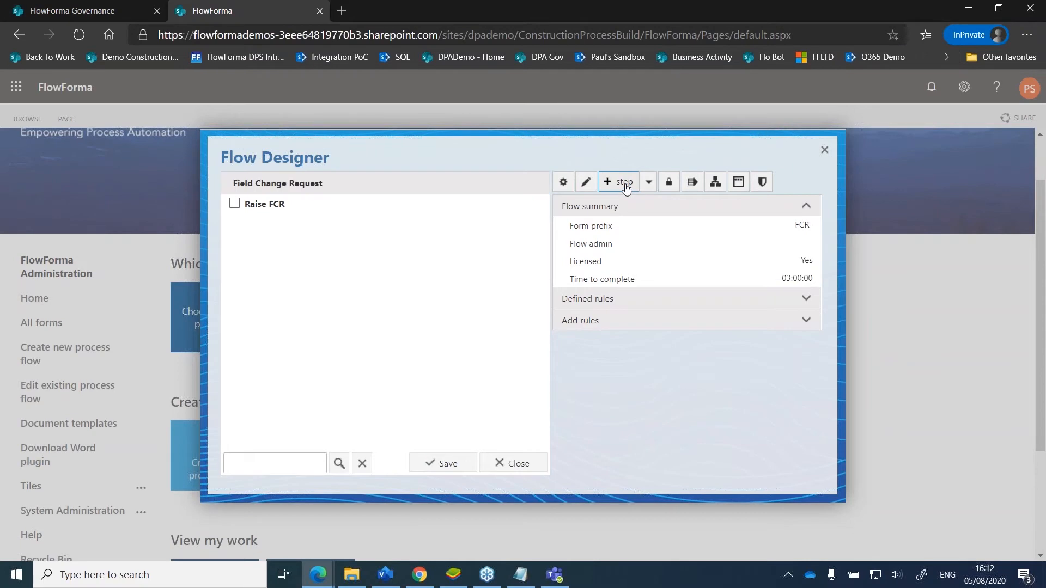
pyautogui.write('Classify FCR')
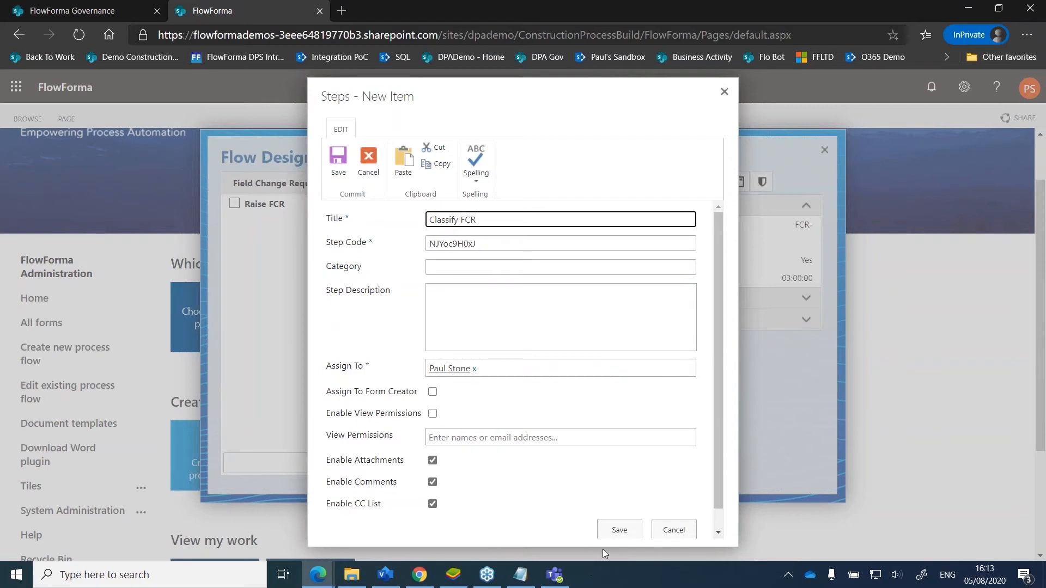
pyautogui.click(613, 534)
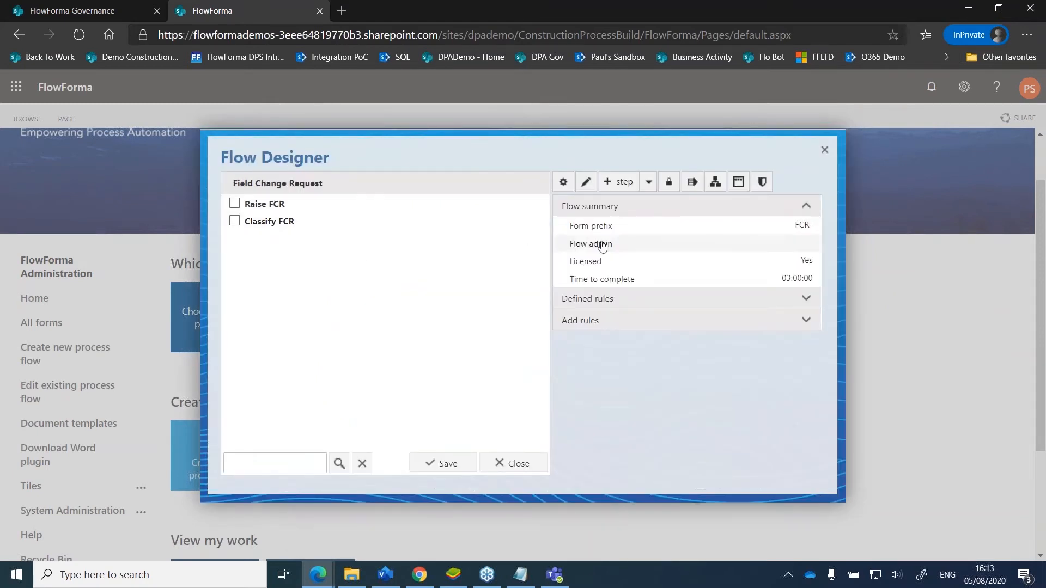
# - Add and save a step titled Site Engineer Approval following Classify FCR
pyautogui.click(608, 187)
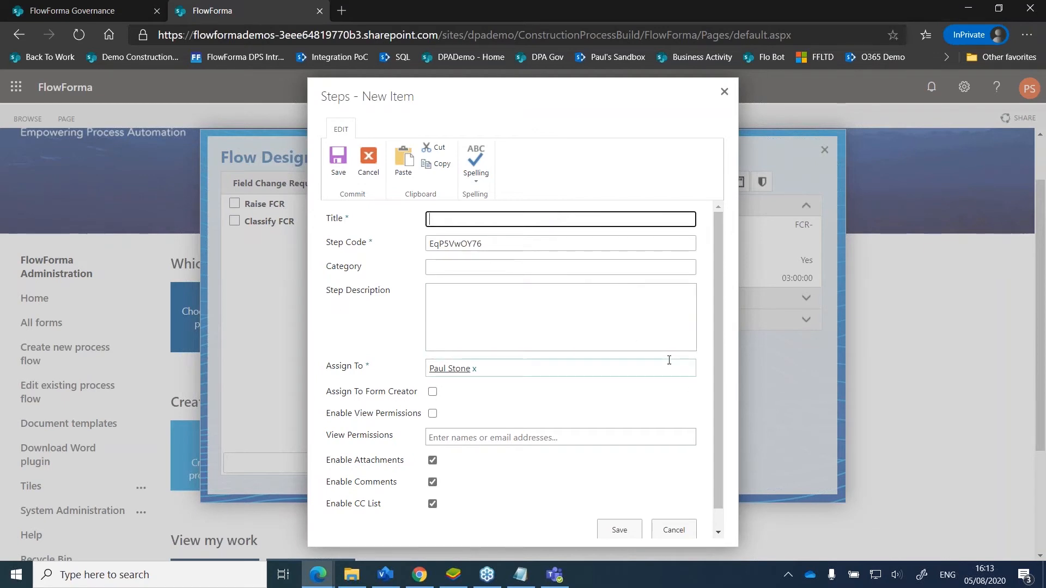
pyautogui.write('En')
pyautogui.write('REn')
pyautogui.write('gineer Approval')
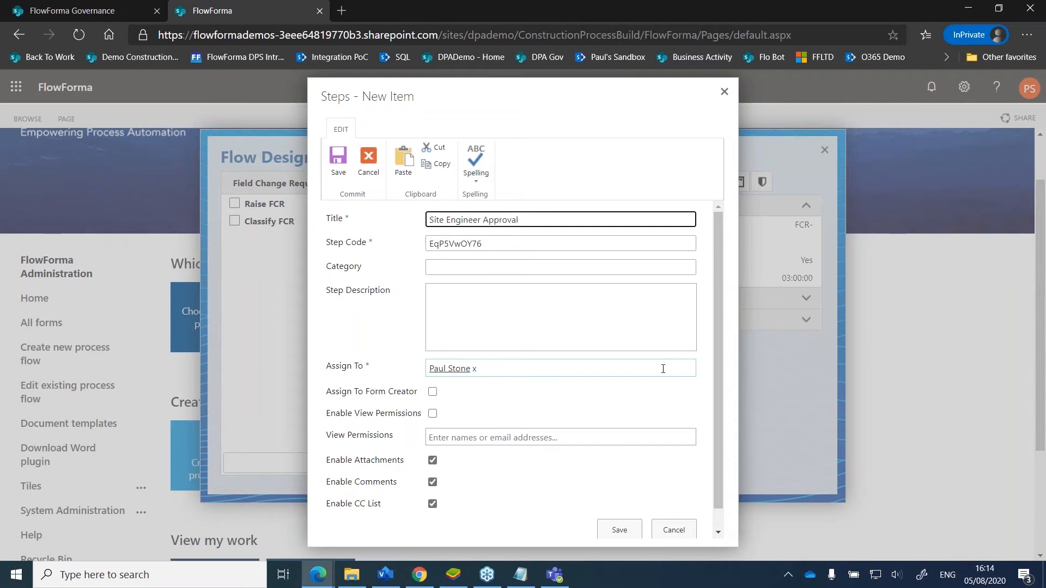
pyautogui.click(632, 527)
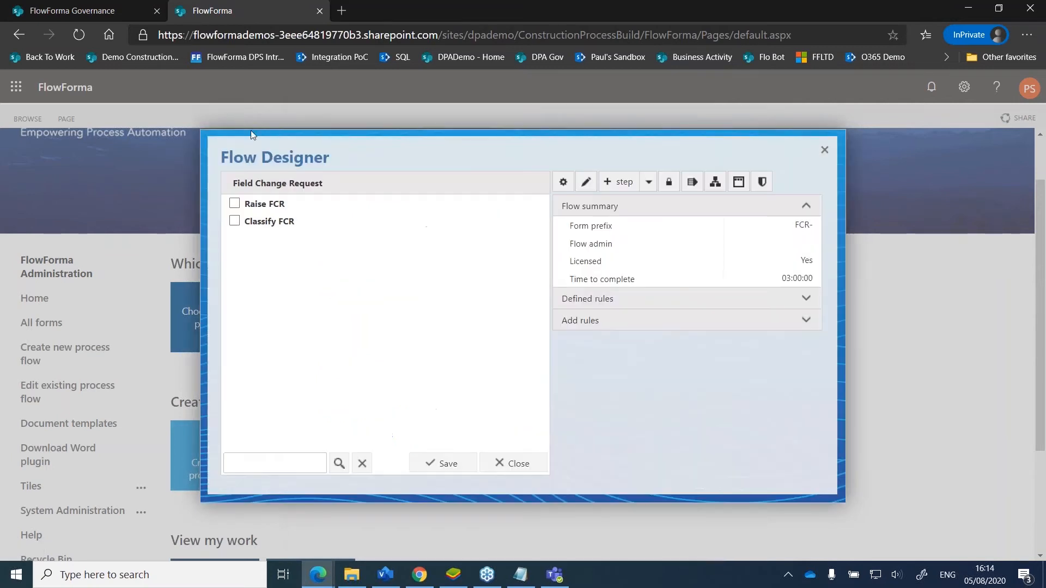
# - Add and save two more flow steps titled Client Approval and Answer FCR
pyautogui.click(611, 186)
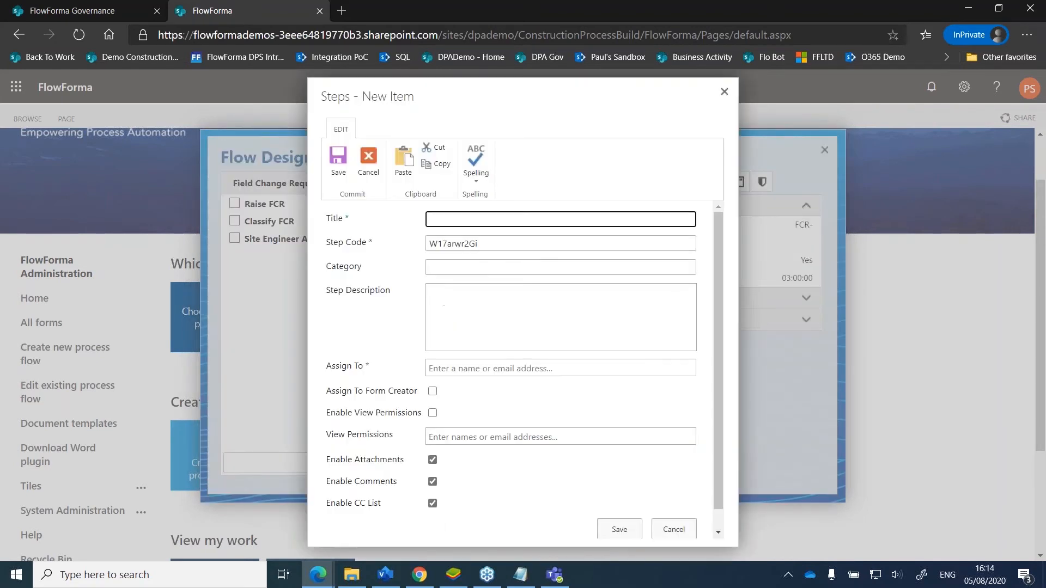
pyautogui.write('Client Approval')
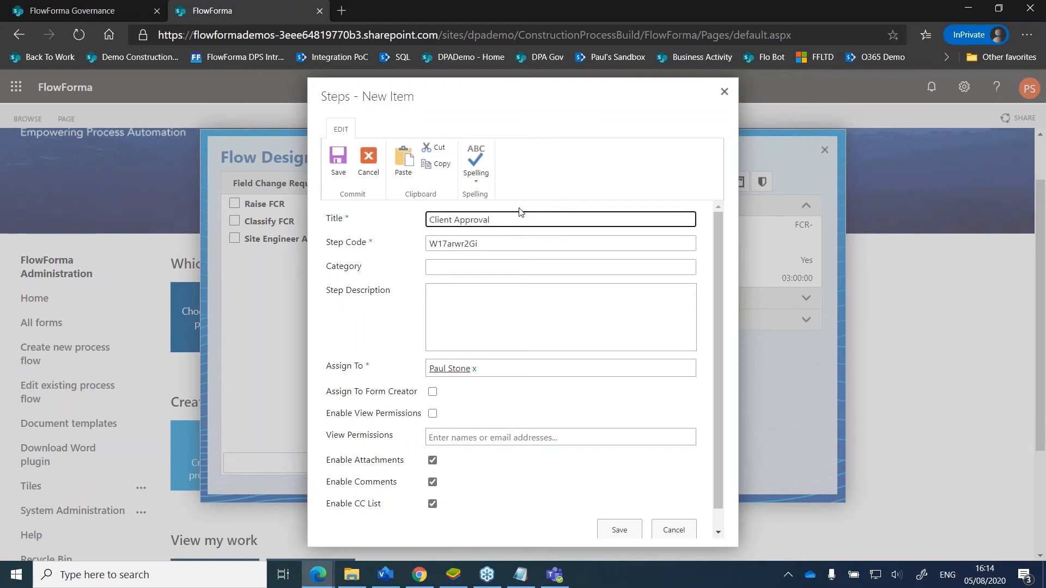
pyautogui.click(618, 529)
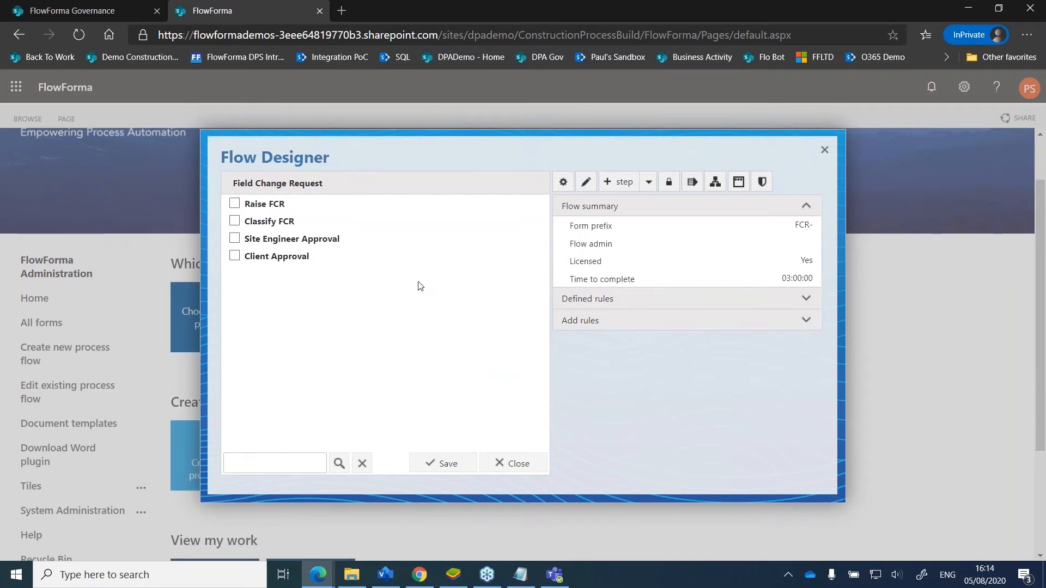
pyautogui.click(618, 189)
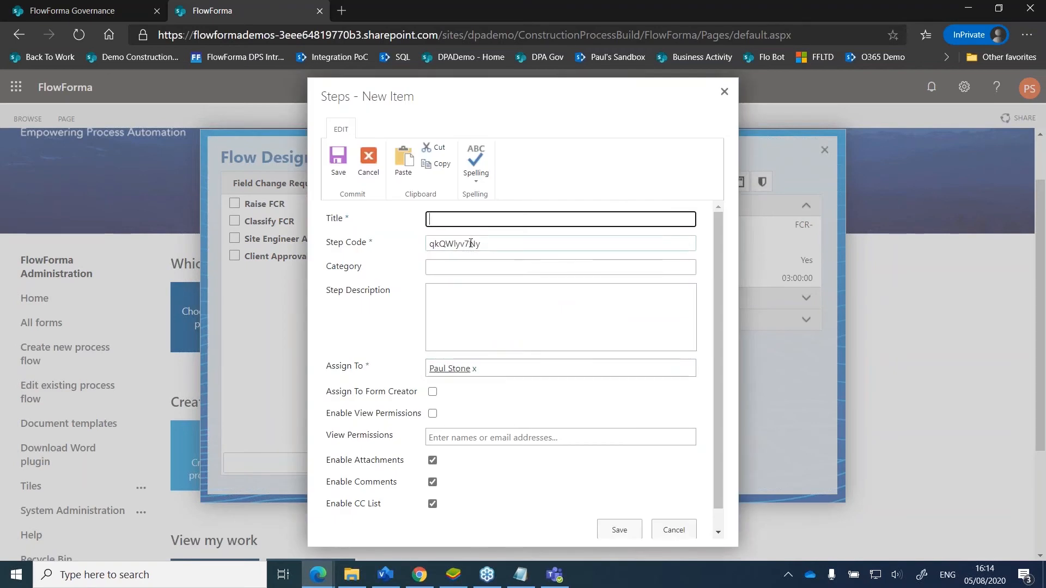
pyautogui.write('Answer FCR')
pyautogui.click(612, 524)
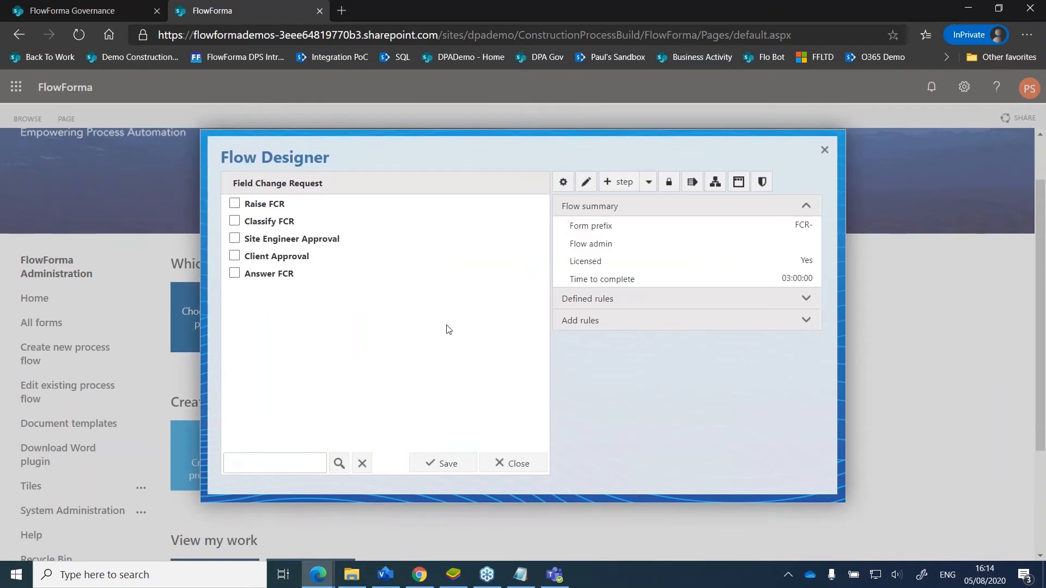
# - Add and save a final flow step titled Validate FCR
pyautogui.click(617, 181)
pyautogui.write('VAlidate FCR')
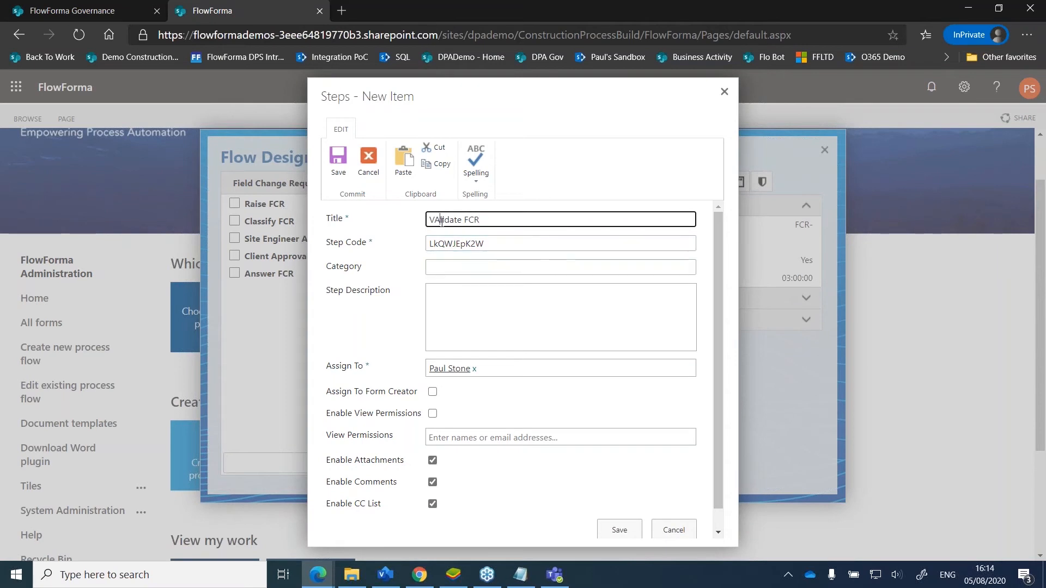
pyautogui.press('Delete')
pyautogui.write('a')
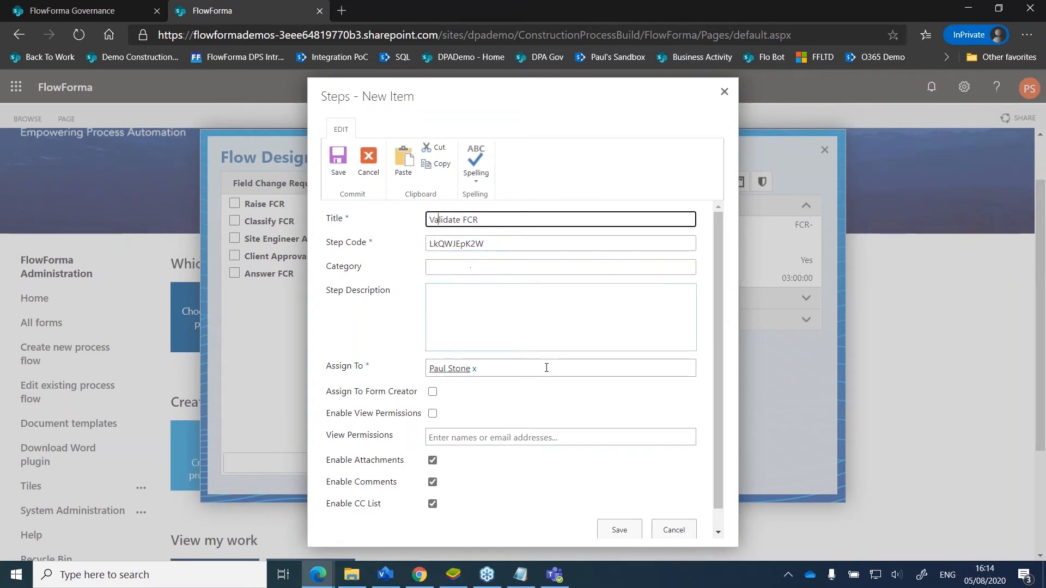
pyautogui.click(620, 530)
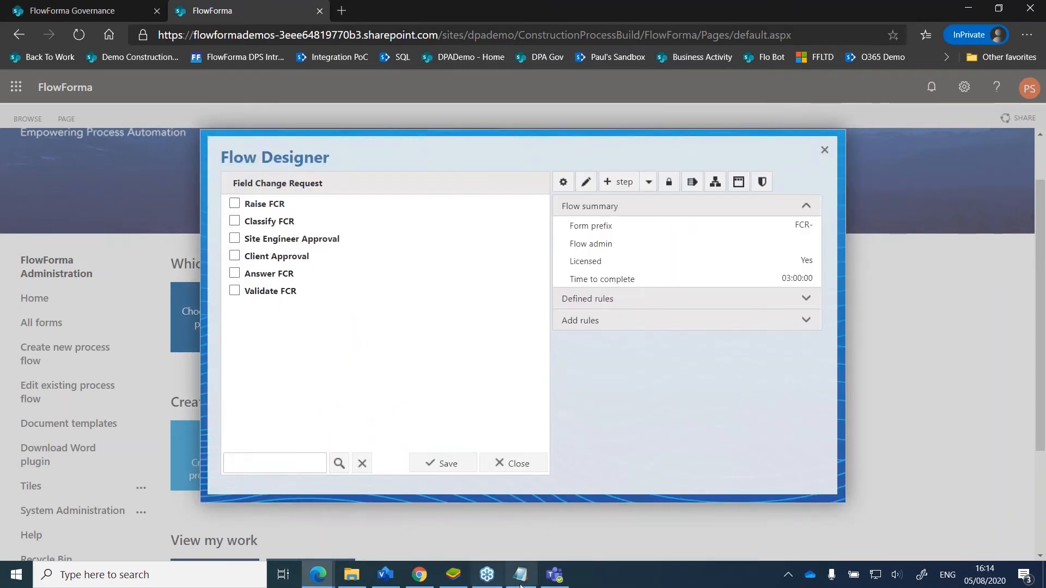
# - Check the approvals in the Visio diagram, then add and save a parallel group titled Approvals in the FlowForma flow
pyautogui.click(386, 583)
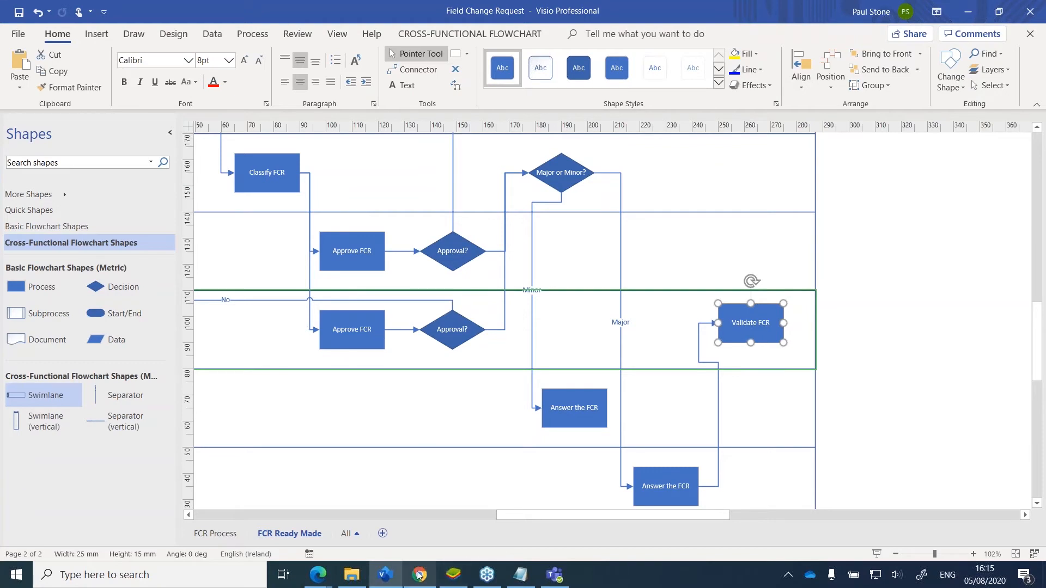
pyautogui.moveTo(318, 575)
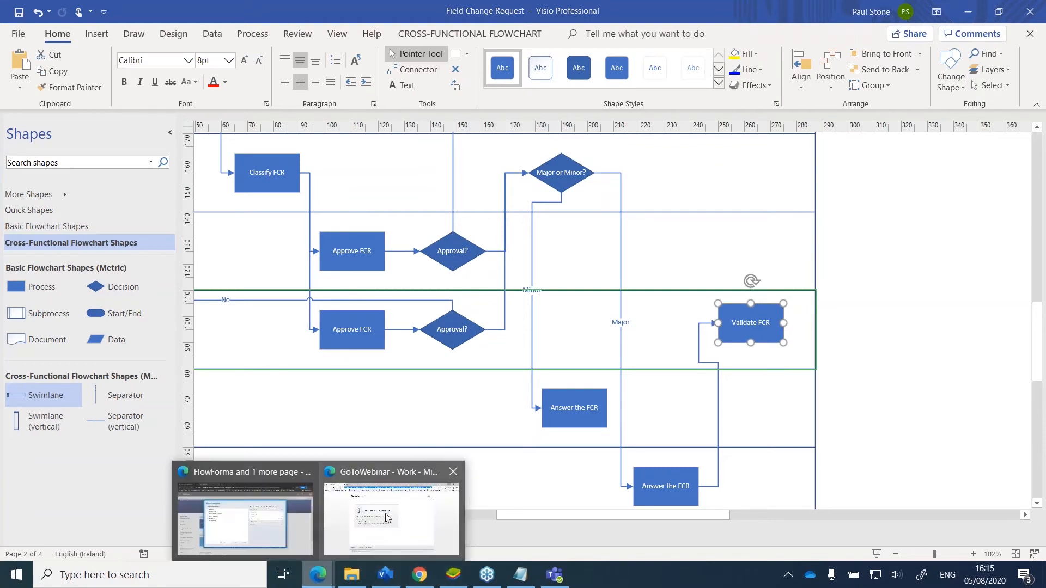
pyautogui.click(299, 491)
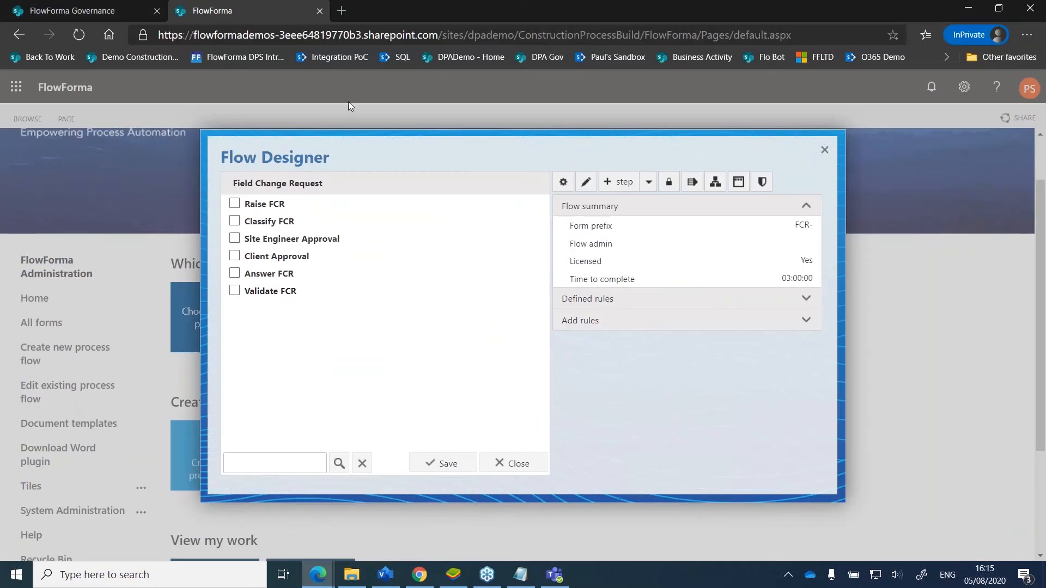
pyautogui.click(366, 188)
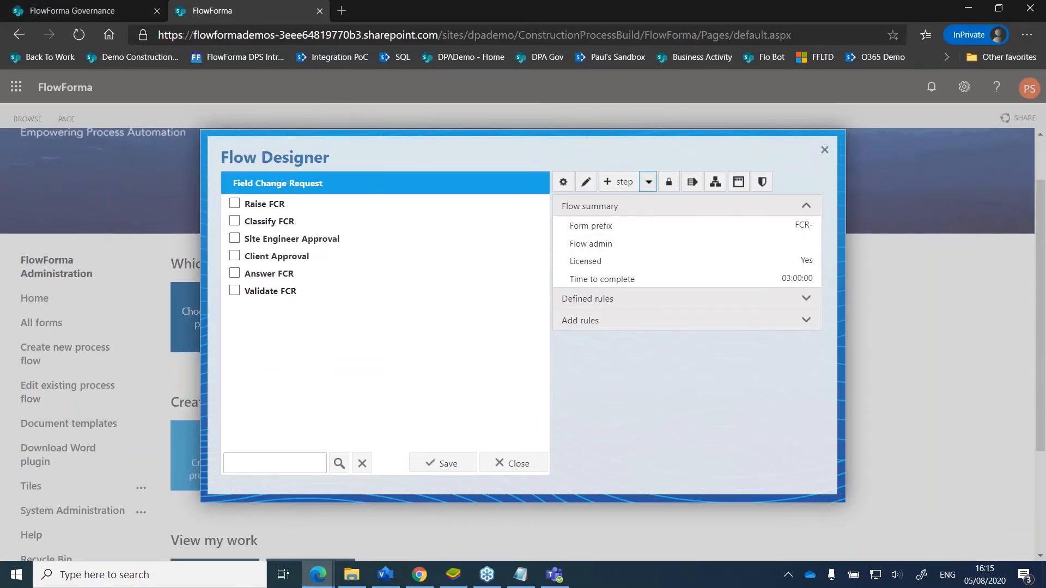
pyautogui.click(648, 182)
pyautogui.click(643, 254)
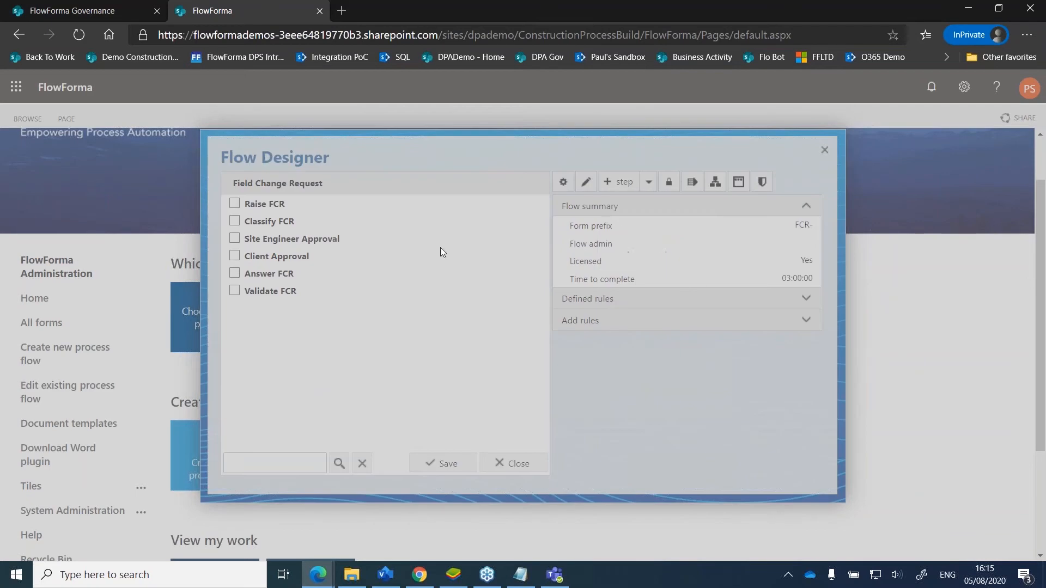
pyautogui.write('Approvals')
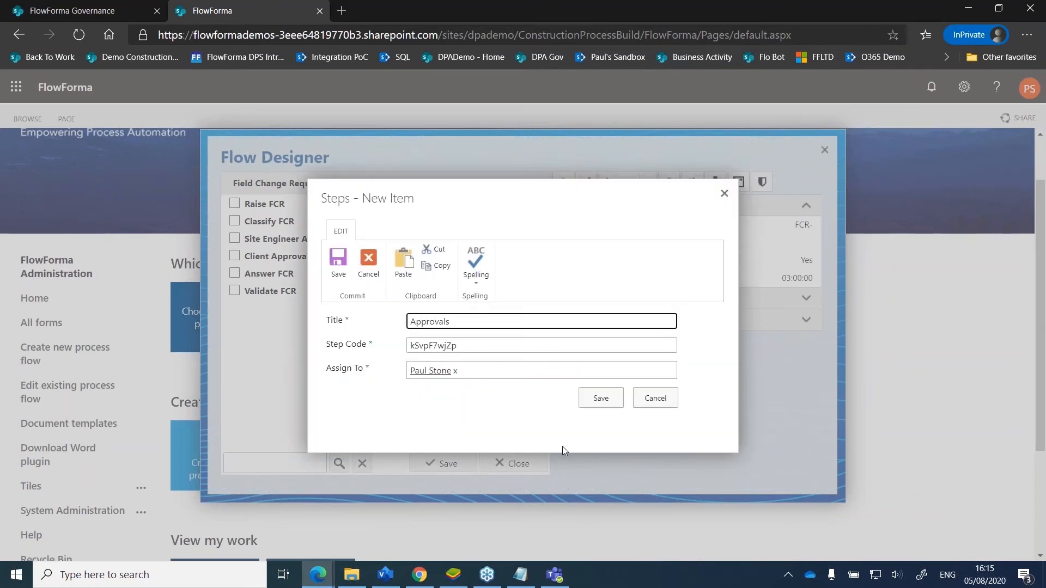
pyautogui.click(601, 398)
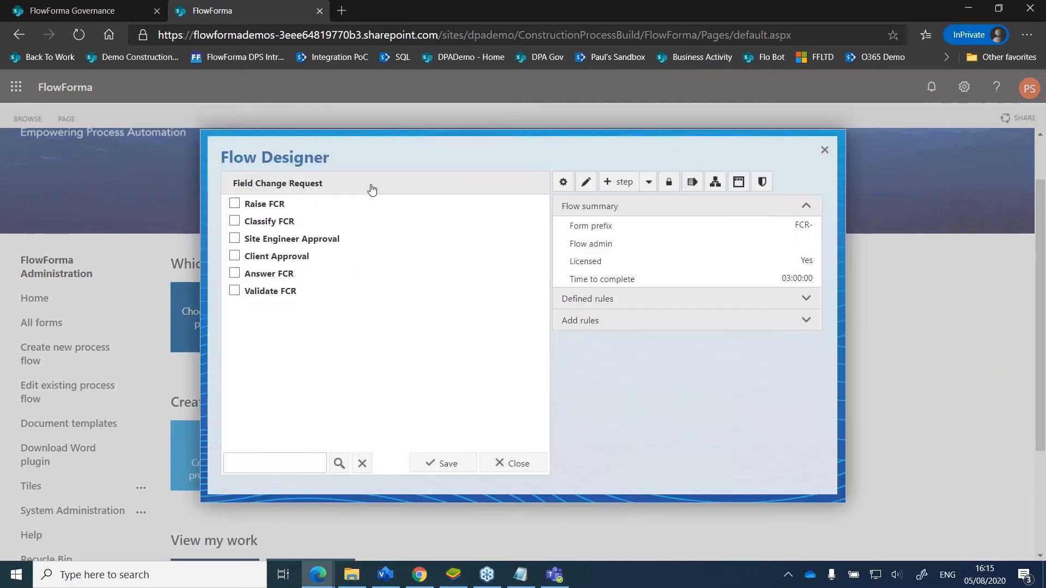
# - Move the Approvals group directly below Classify FCR and put Site Engineer Approval and Client Approval into it
pyautogui.moveTo(311, 306); pyautogui.dragTo(300, 236)
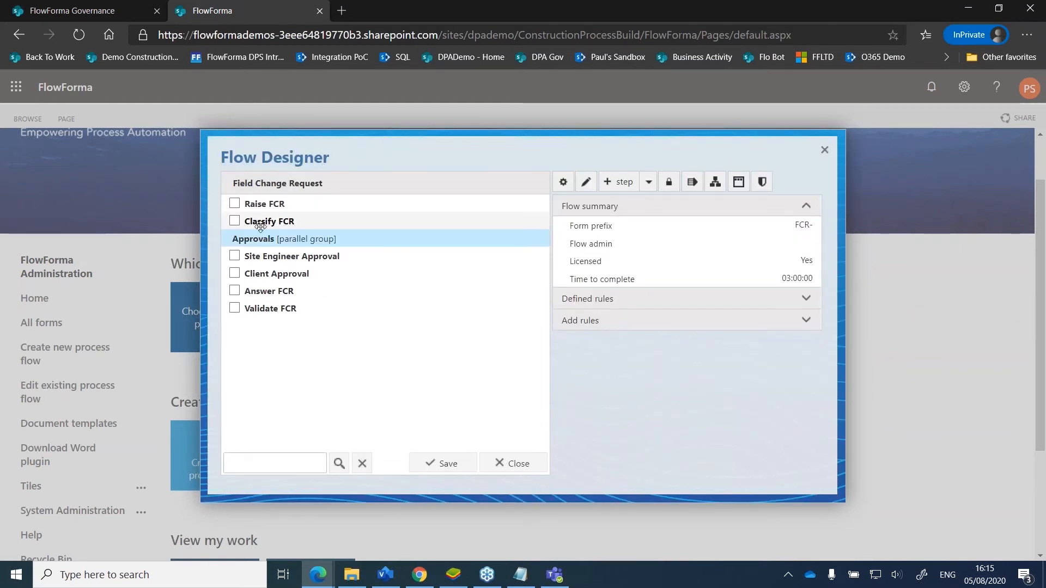
pyautogui.click(234, 273)
pyautogui.click(235, 256)
pyautogui.click(250, 240)
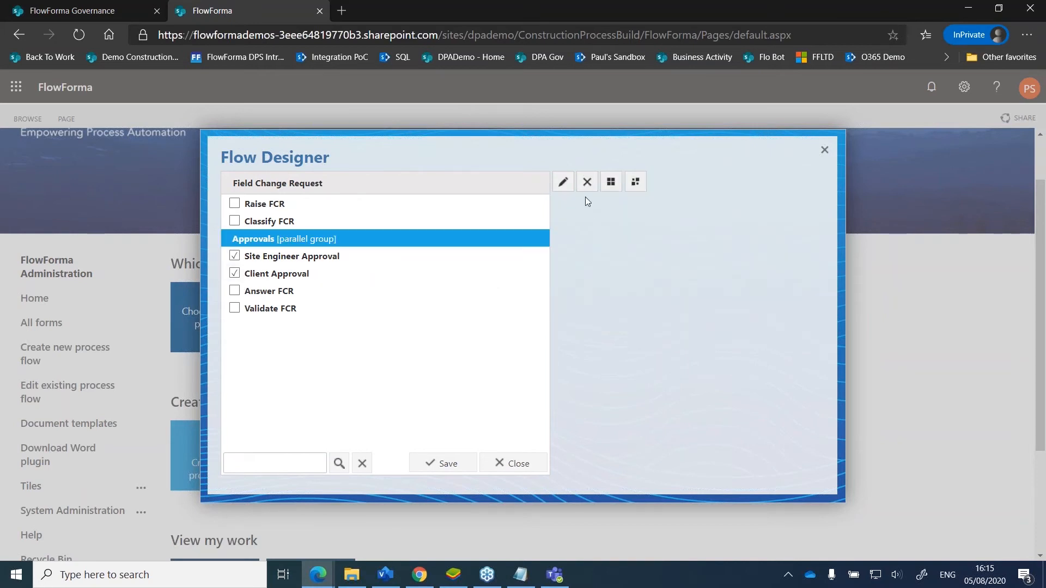
pyautogui.click(611, 182)
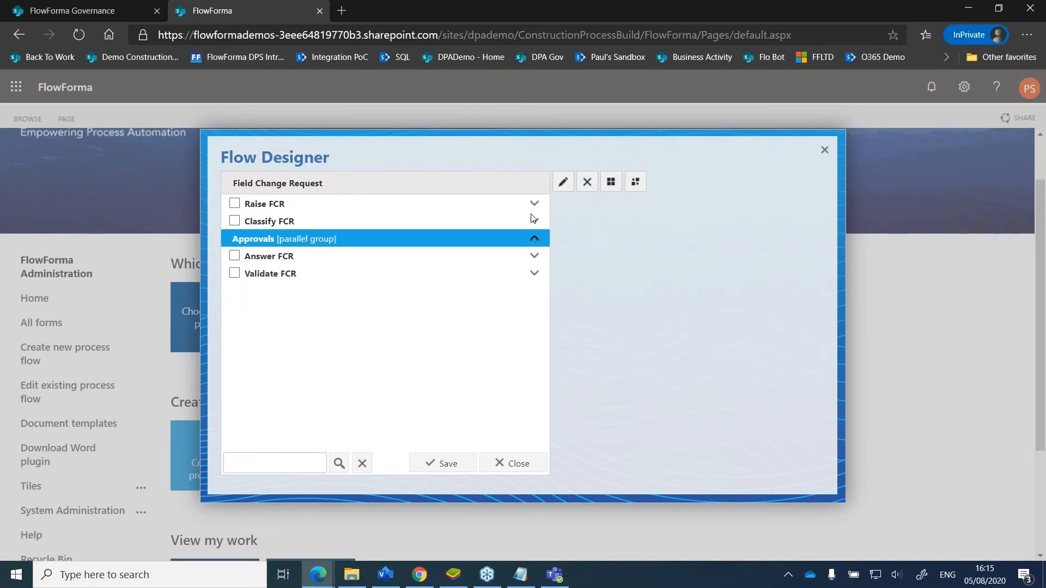
pyautogui.click(318, 240)
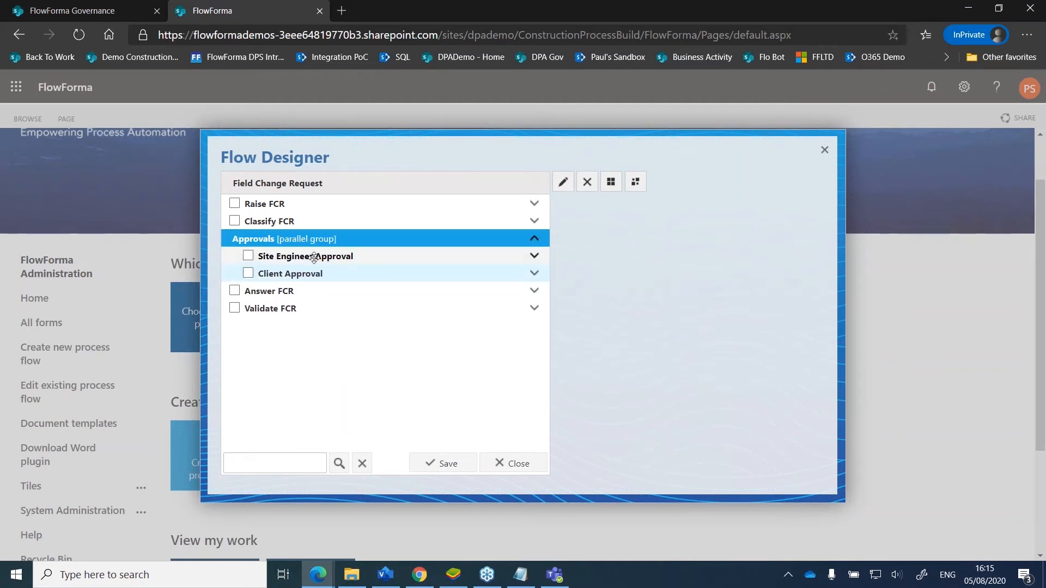
pyautogui.click(270, 238)
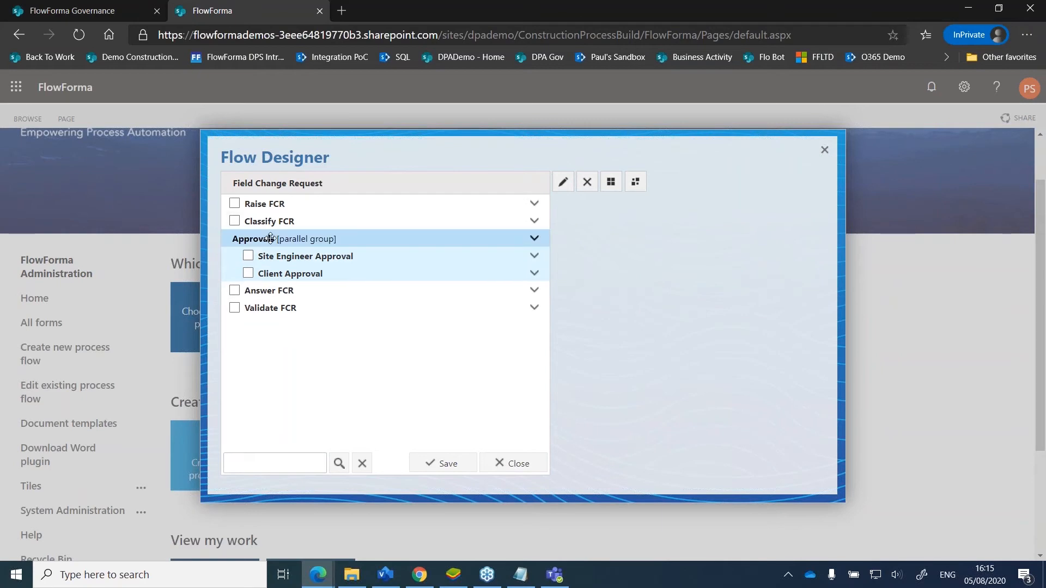
# - Set the Validate FCR step to be hidden in the flow
pyautogui.click(291, 272)
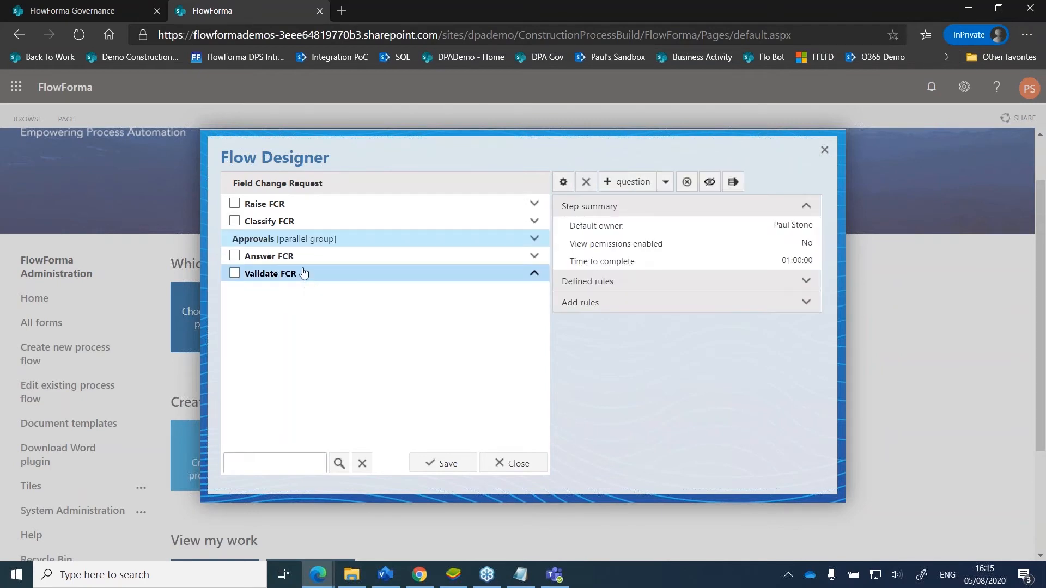
pyautogui.click(304, 273)
pyautogui.click(712, 185)
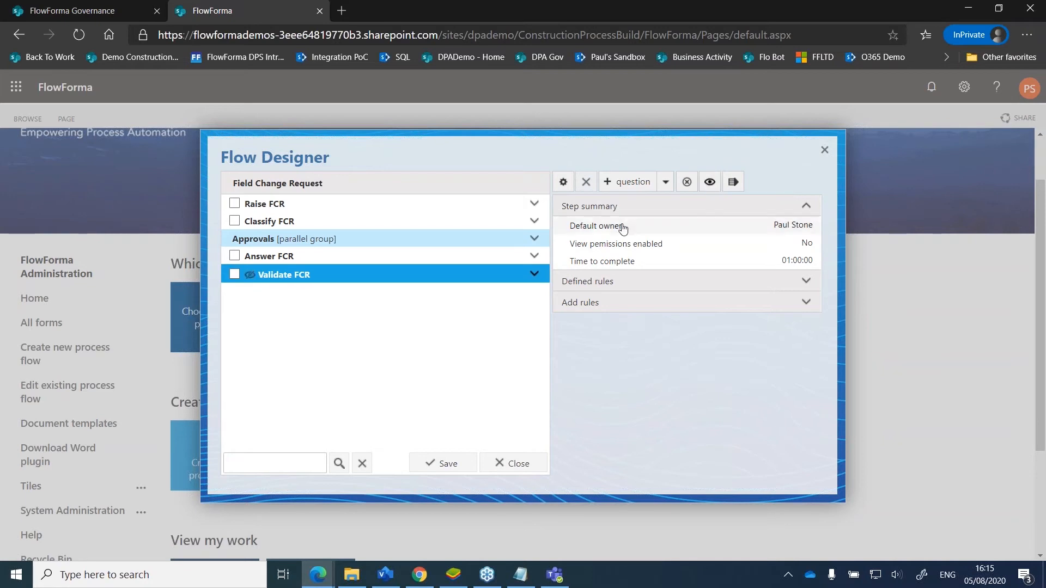
pyautogui.click(299, 280)
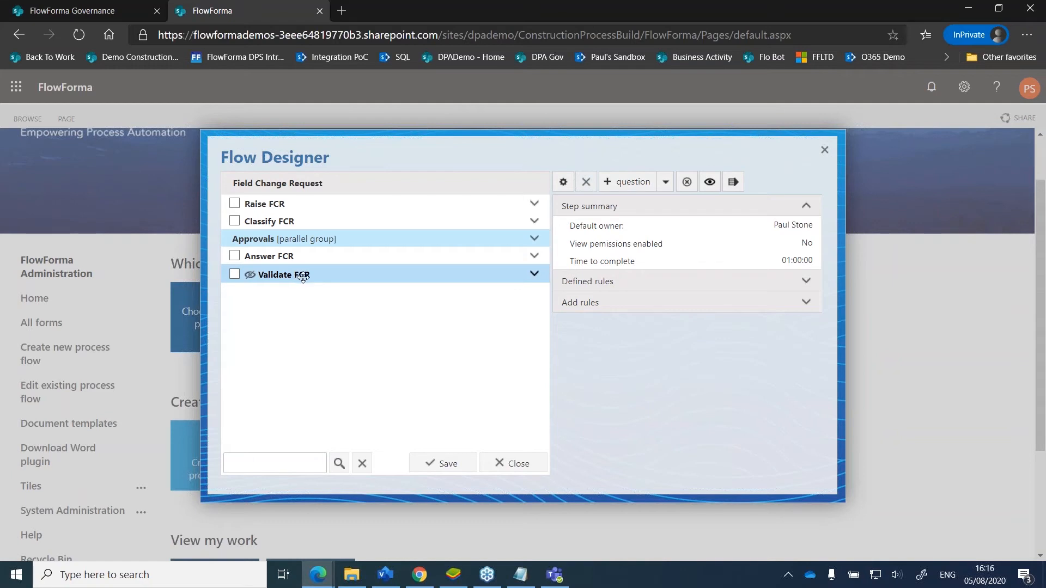
# - Save the Field Change Request flow and close the Flow Designer
pyautogui.click(317, 183)
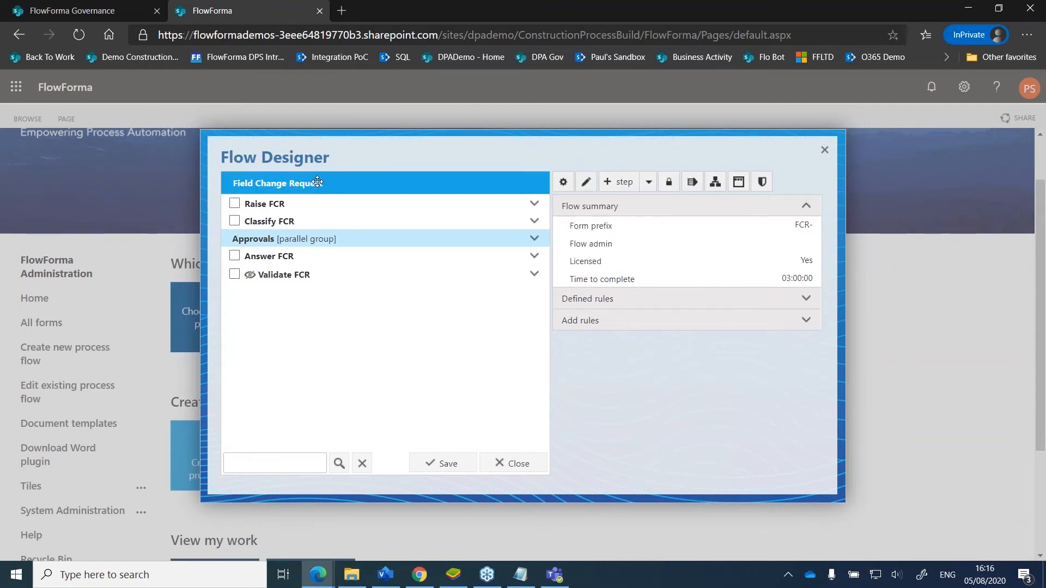
pyautogui.click(445, 463)
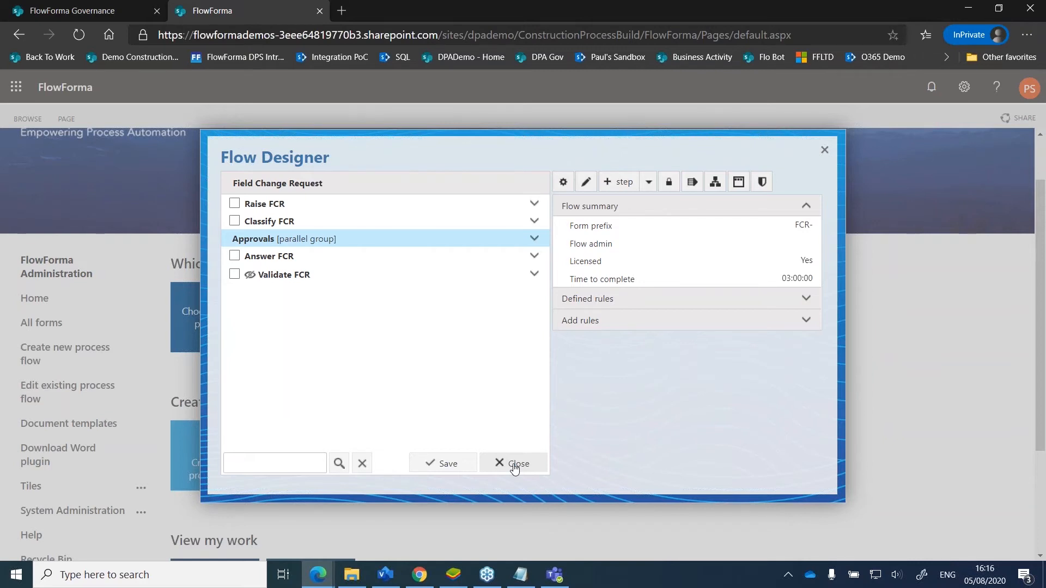
pyautogui.click(514, 464)
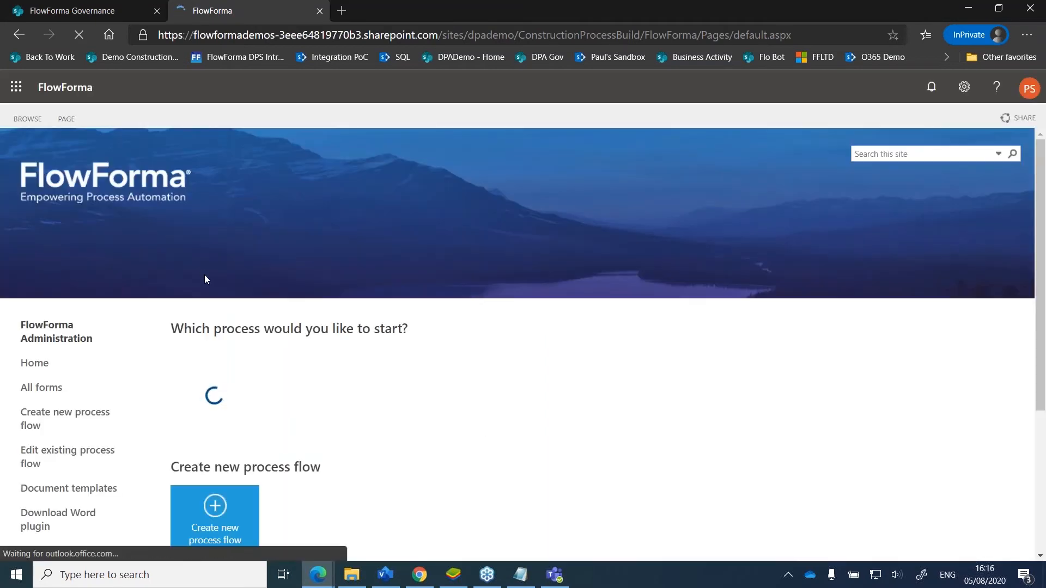
# - Start a new form from the Field Change Request process to preview its steps
pyautogui.click(217, 387)
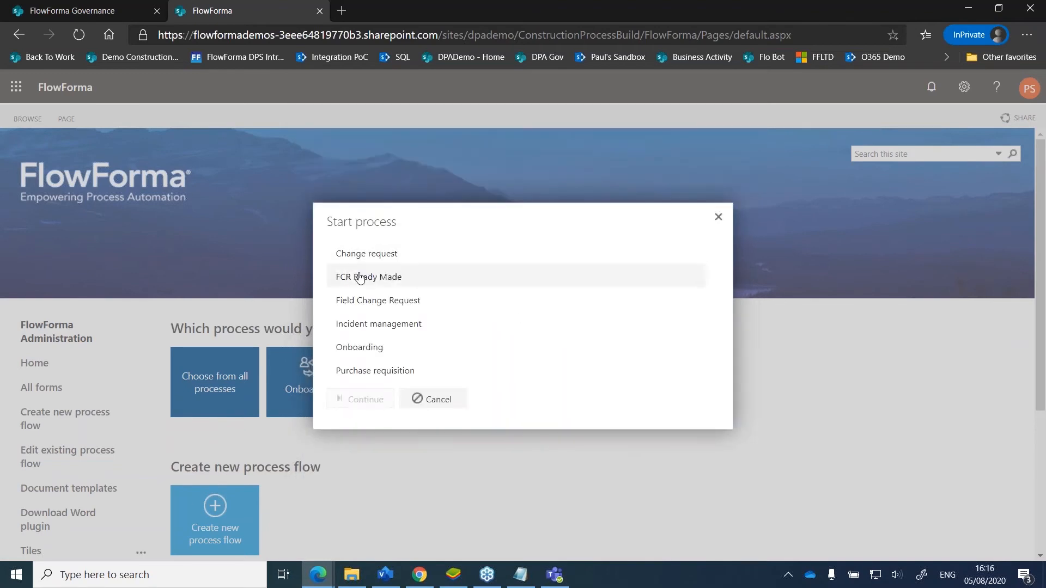
pyautogui.click(376, 307)
pyautogui.click(370, 399)
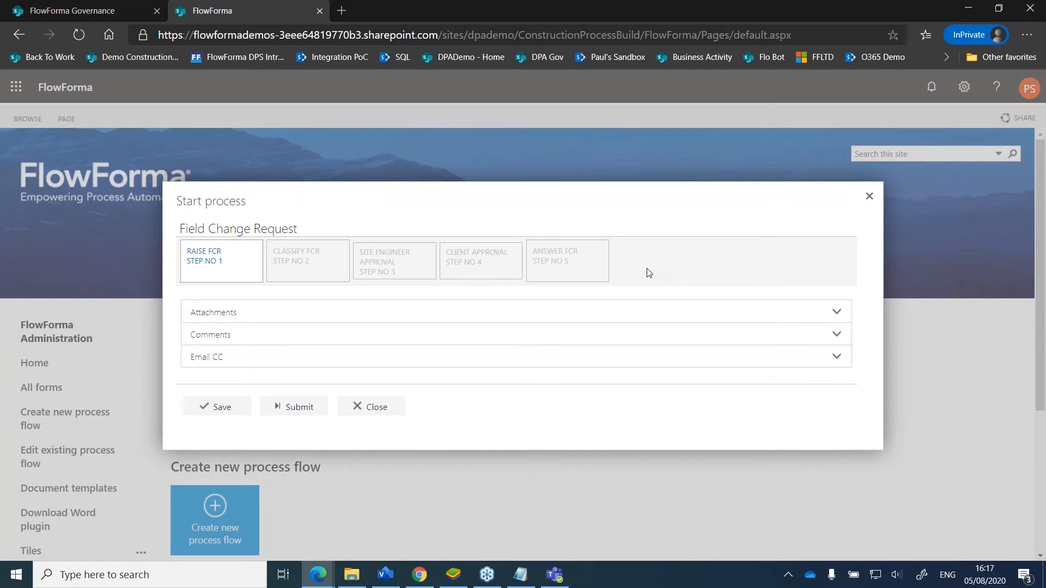
# - Submit the Raise FCR step of the new form and close the form at Classify FCR
pyautogui.click(322, 415)
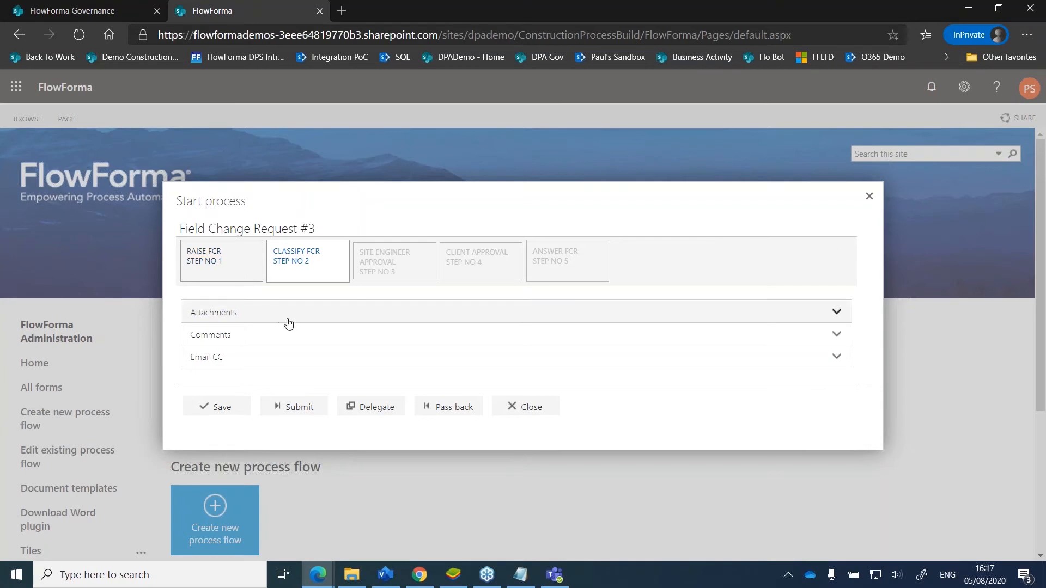
pyautogui.click(524, 417)
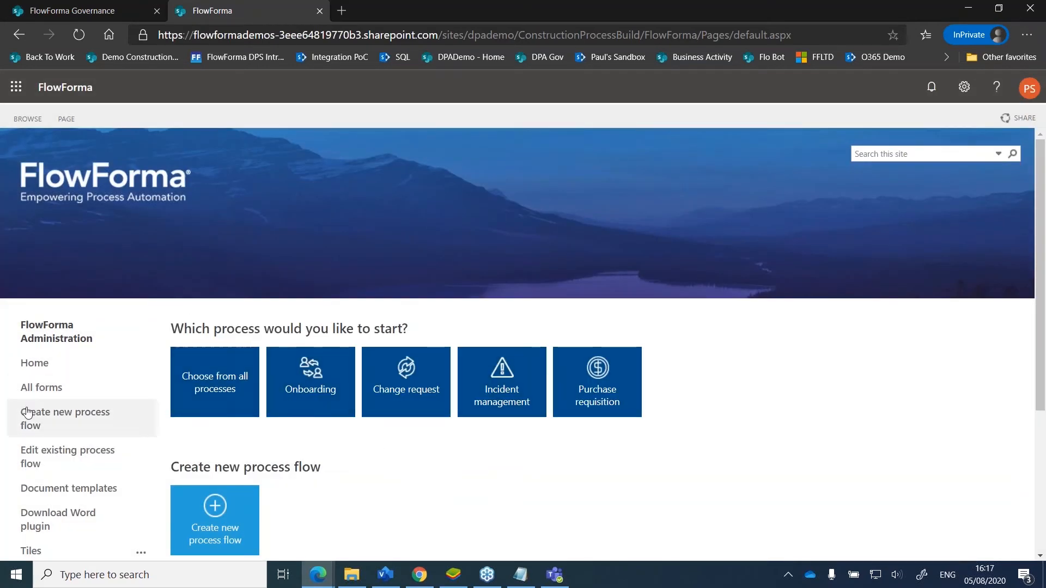
# - Open the existing Field Change Request flow for editing and select its Raise FCR step
pyautogui.click(55, 456)
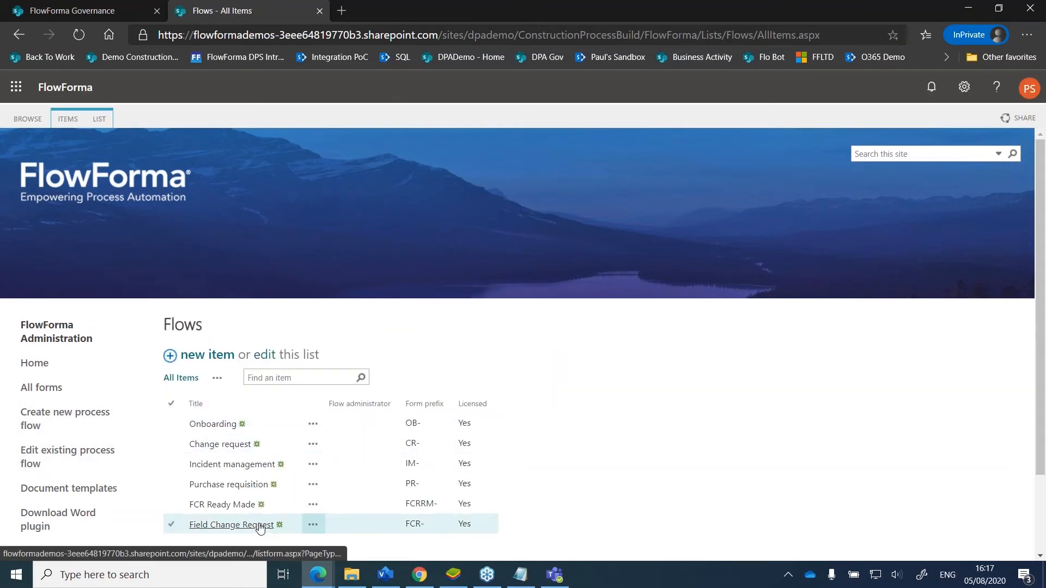
pyautogui.click(262, 526)
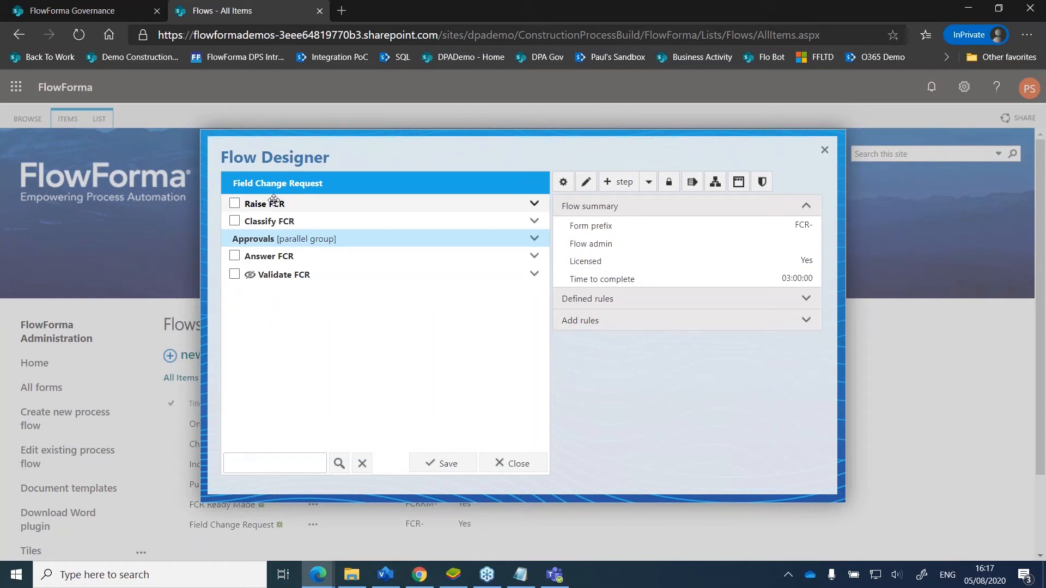
pyautogui.click(274, 200)
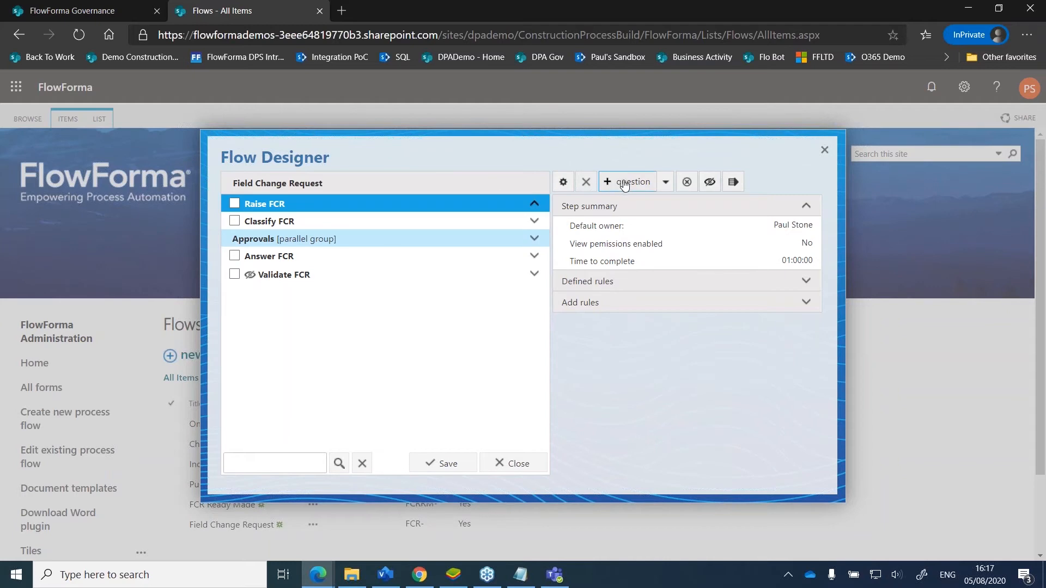
# - Add a required question titled "Summary of FCR" to Raise FCR, using the Multiple lines of text type
pyautogui.click(624, 183)
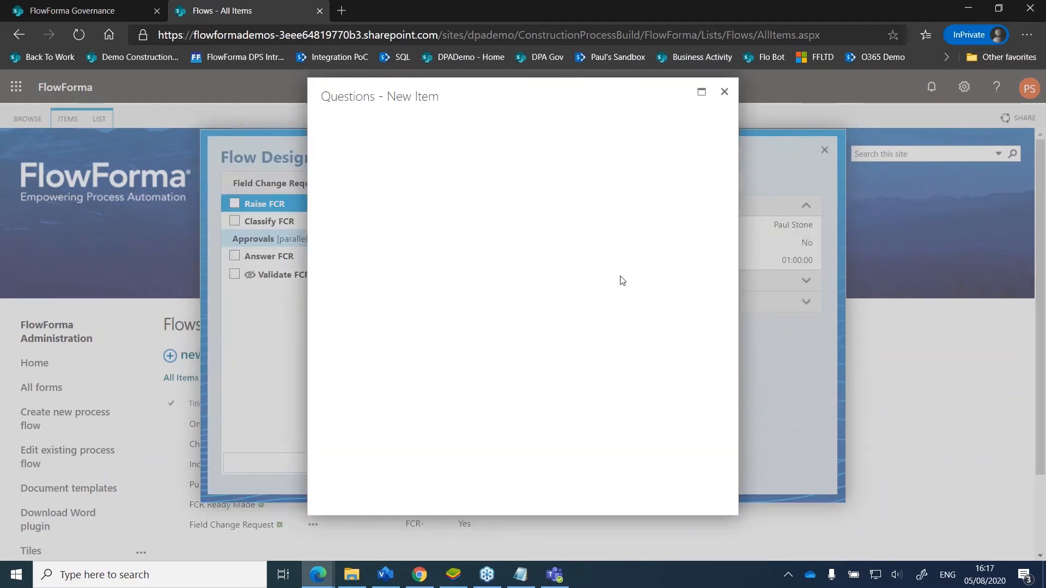
pyautogui.write('Summary of FCR')
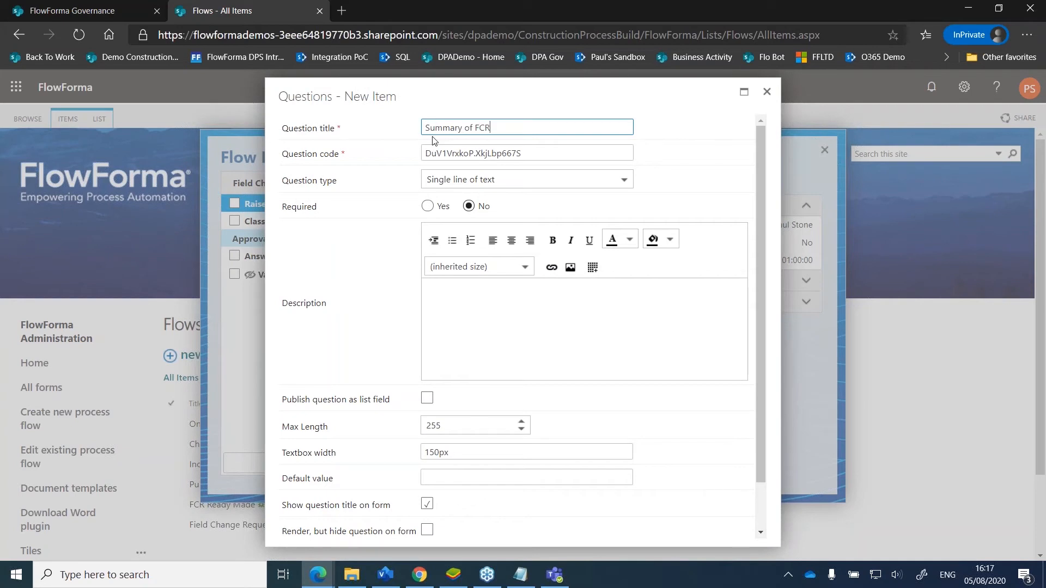
pyautogui.click(571, 185)
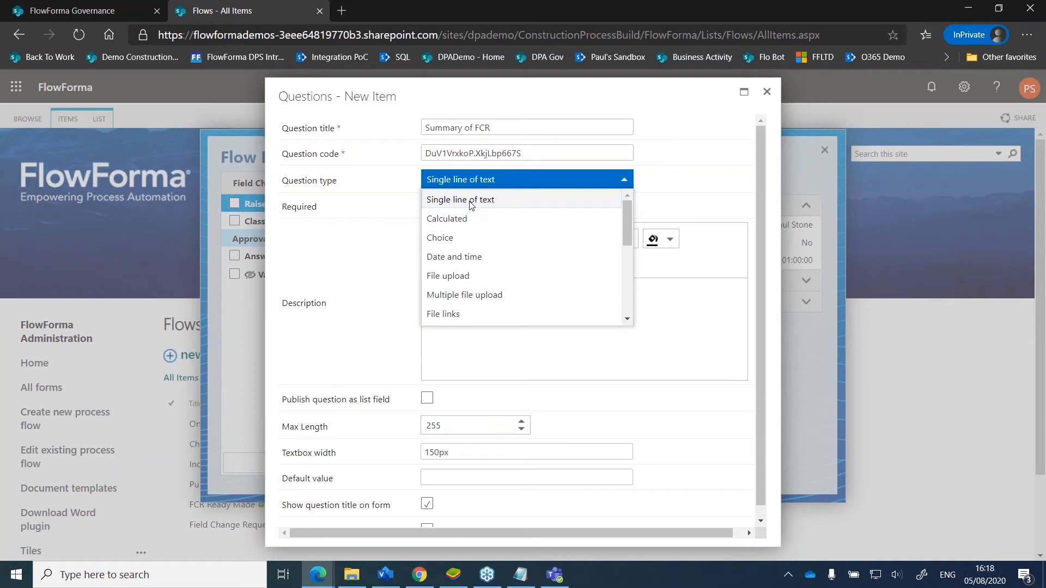
pyautogui.scroll(-3, 482, 228)
pyautogui.scroll(-2, 492, 248)
pyautogui.click(491, 251)
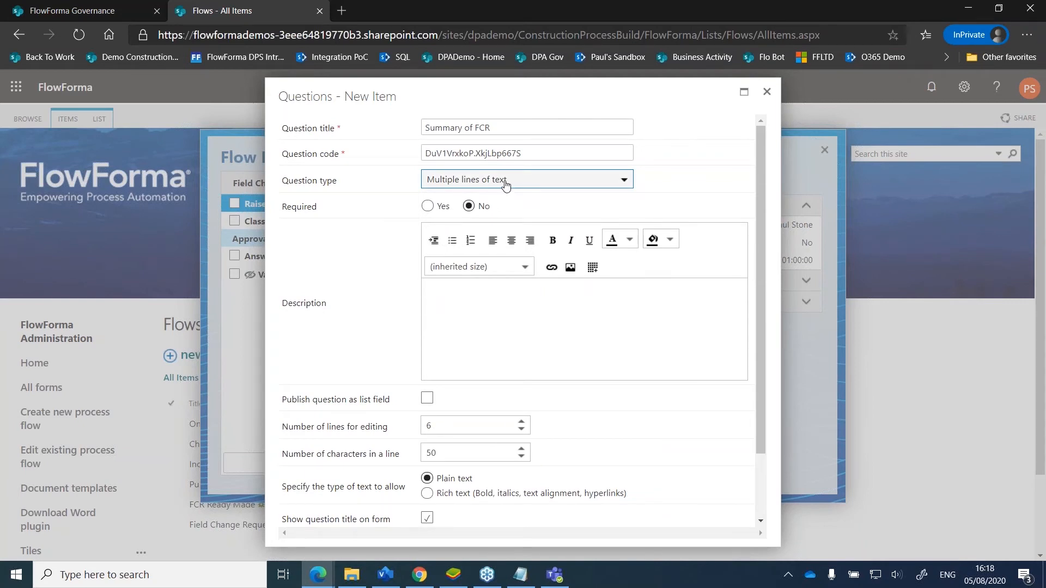
pyautogui.click(427, 206)
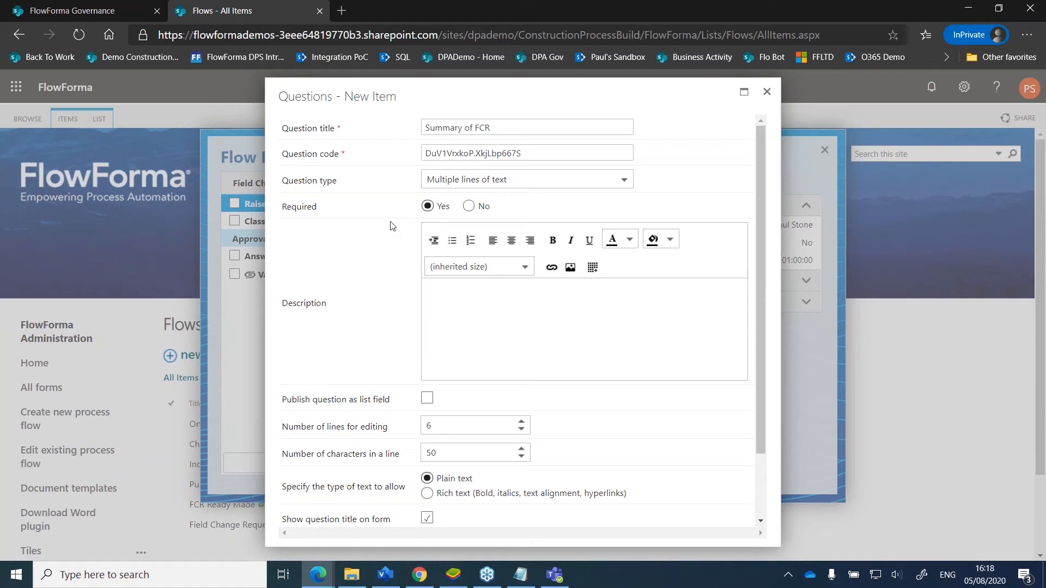
# - Describe the question as "PLease provide a summary of the FCR content and purpose", allow 100 characters per line, and save it
pyautogui.click(475, 301)
pyautogui.write('PLease provide a summary of the FCR content')
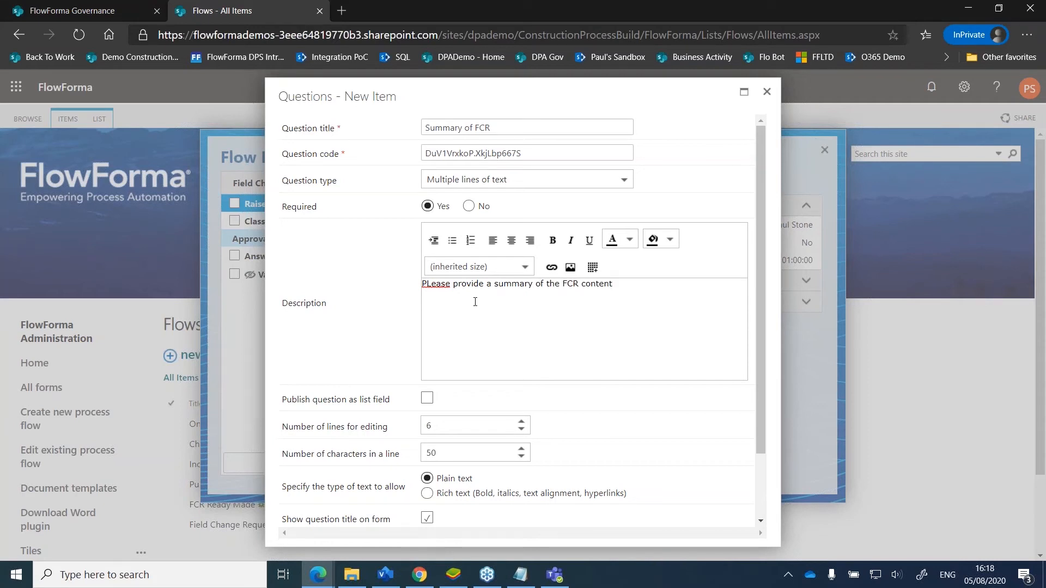
pyautogui.write(' and purpose')
pyautogui.scroll(-2, 608, 444)
pyautogui.doubleClick(430, 391)
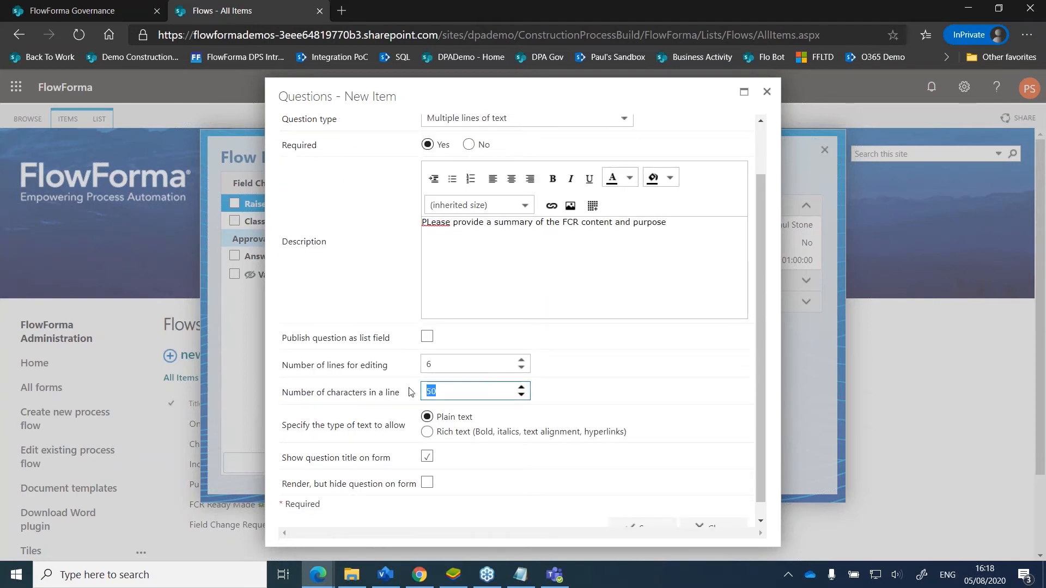
pyautogui.write('100')
pyautogui.scroll(-1, 652, 423)
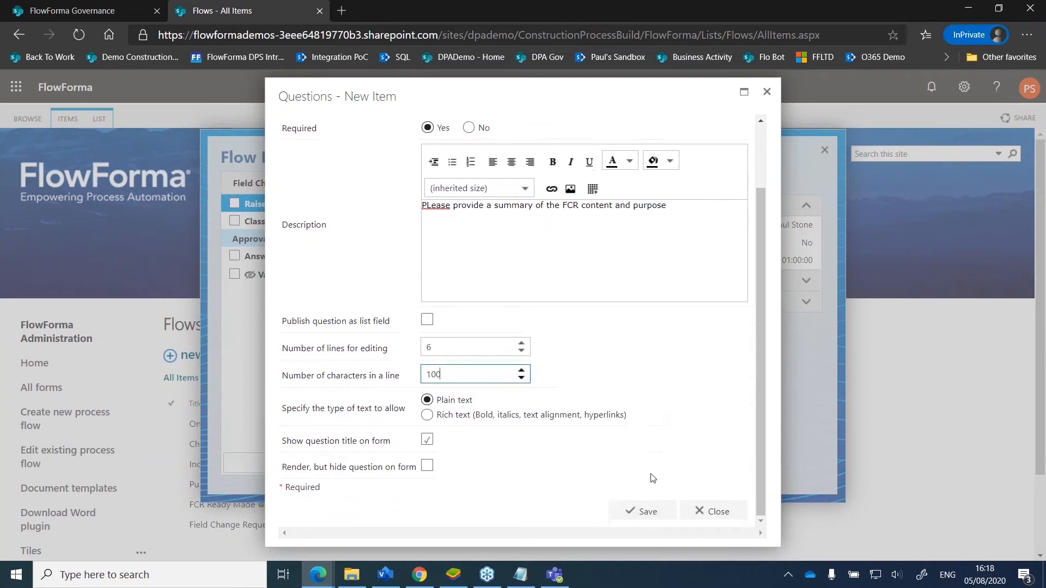
pyautogui.click(669, 514)
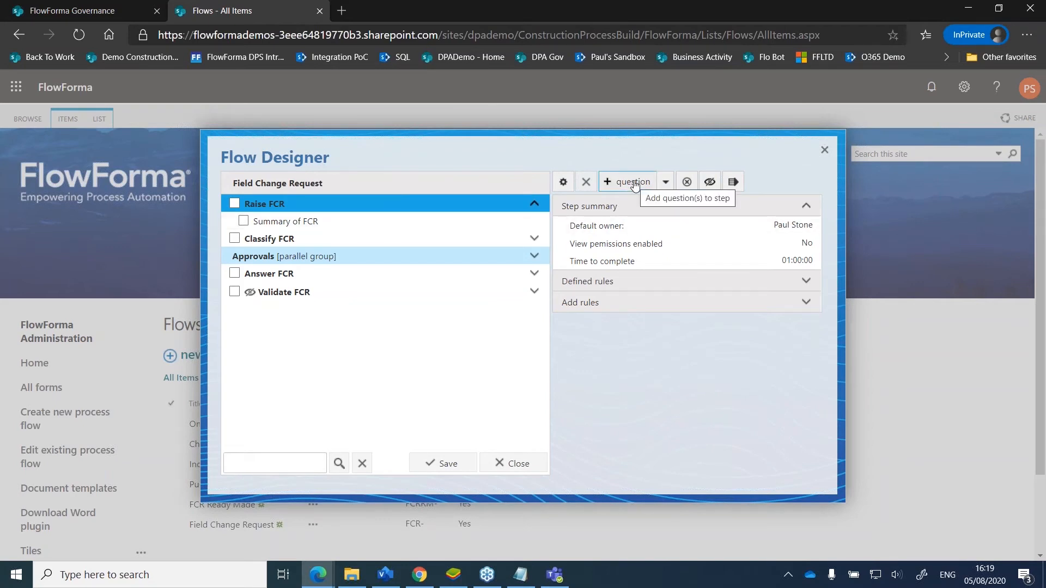
# - Add a required File upload question titled "Please upload your design document" to the Raise FCR step
pyautogui.click(633, 184)
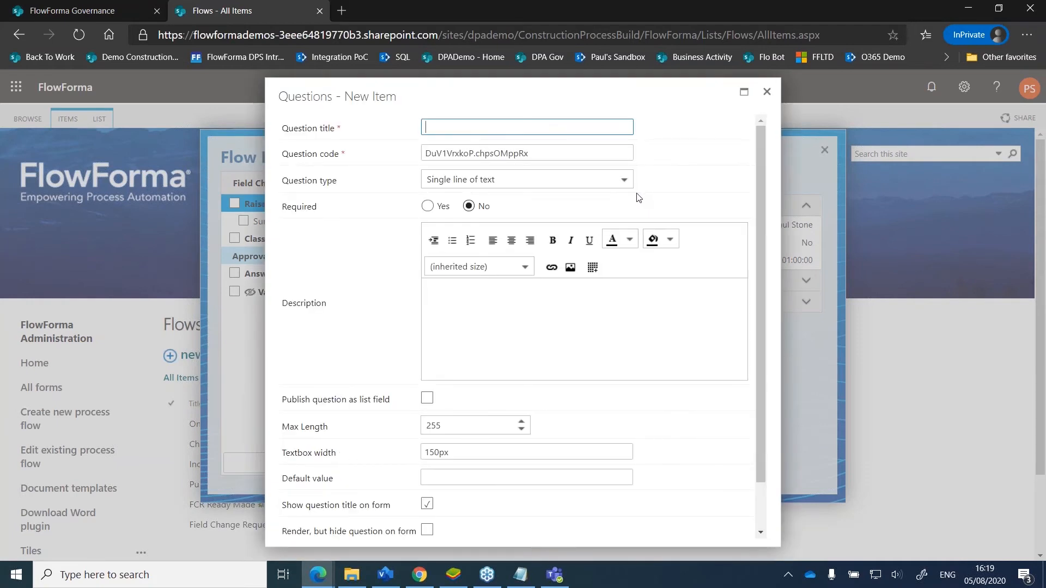
pyautogui.write('Please upload youtrr design document')
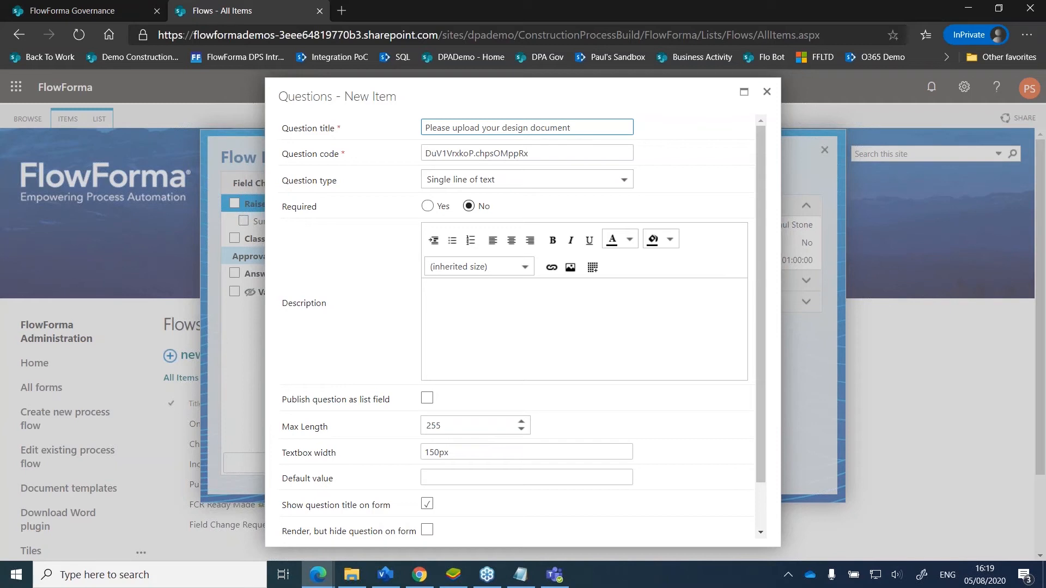
pyautogui.click(604, 187)
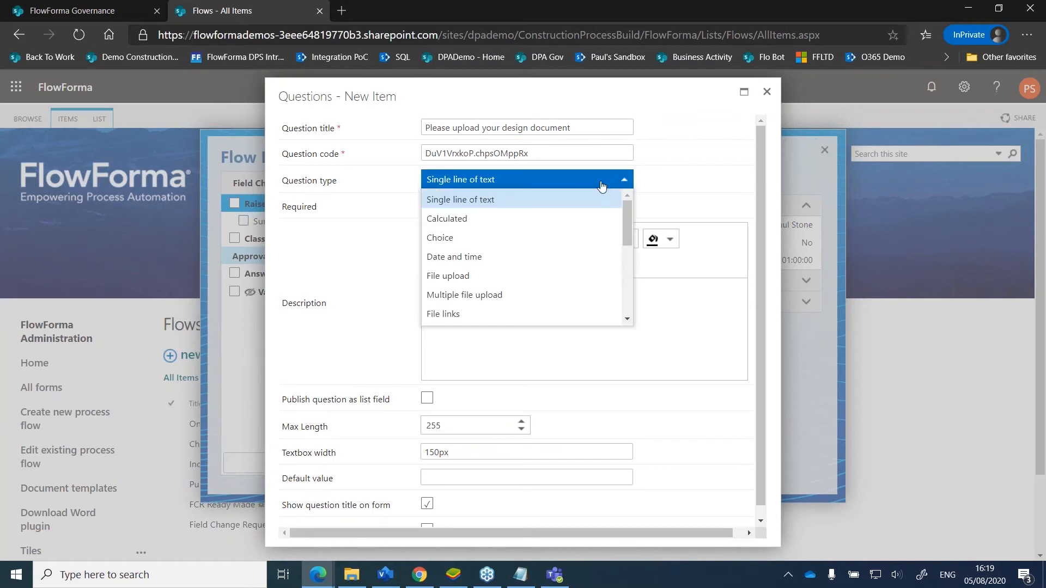
pyautogui.scroll(-3, 580, 218)
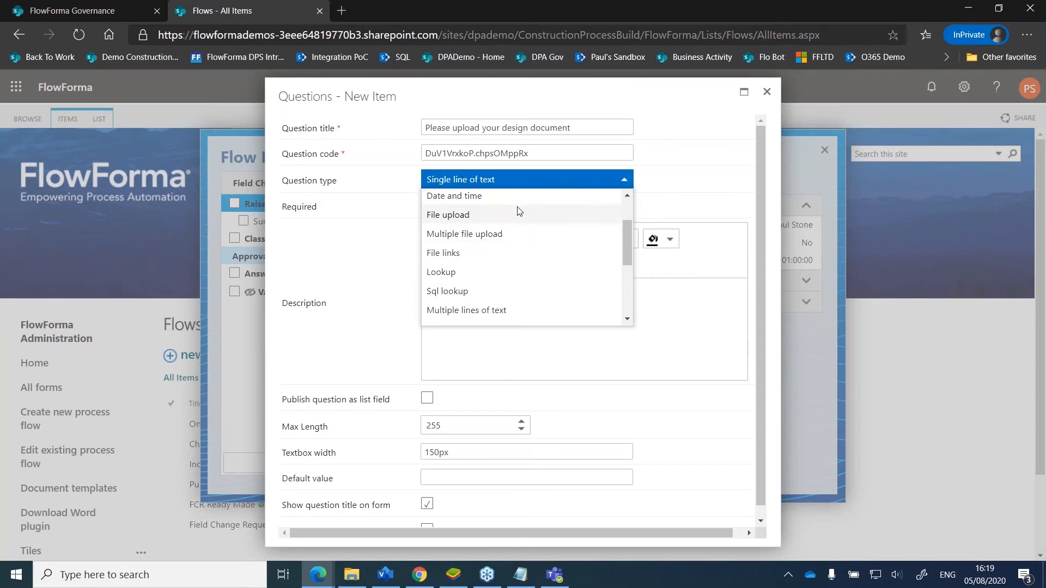
pyautogui.click(519, 214)
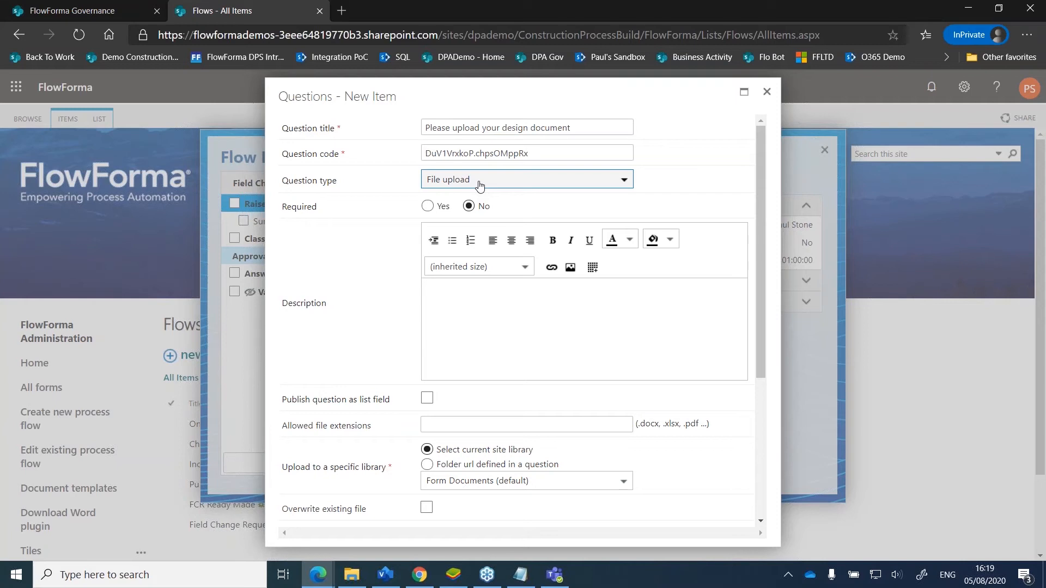
pyautogui.click(429, 206)
# - Give the upload question the description "Please upload your document" and save it
pyautogui.click(482, 293)
pyautogui.write('Plaes')
pyautogui.press('BackSpace')
pyautogui.press('BackSpace')
pyautogui.press('BackSpace')
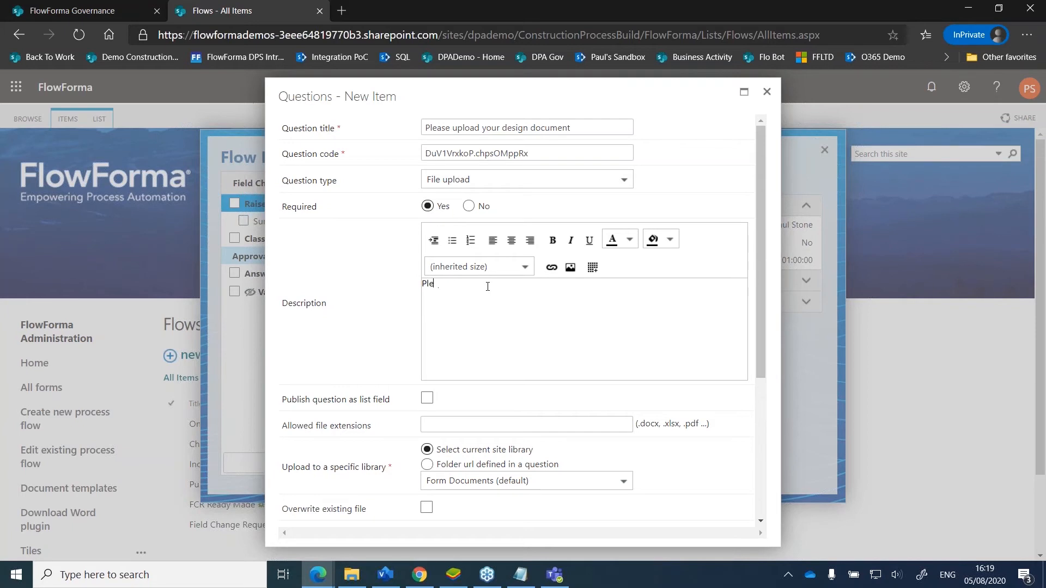
pyautogui.write('eaase upload your document')
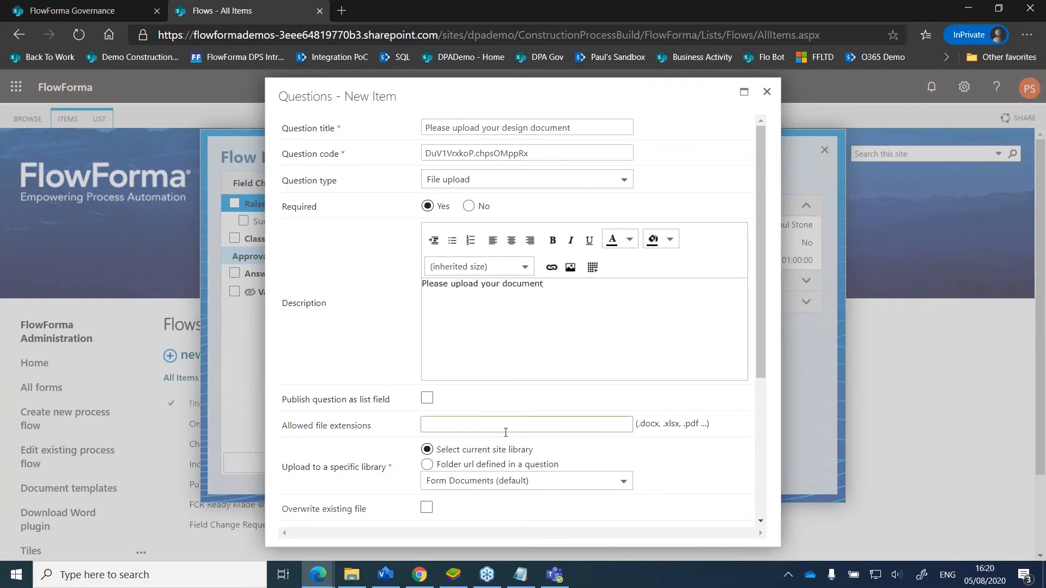
pyautogui.scroll(-5, 604, 474)
pyautogui.click(641, 511)
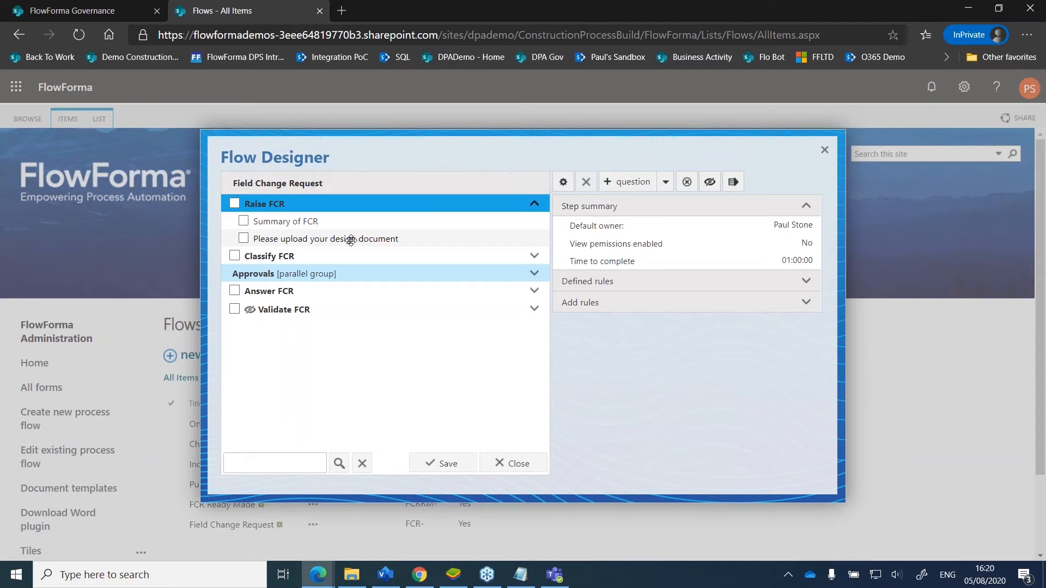
pyautogui.click(351, 240)
pyautogui.click(345, 224)
pyautogui.click(344, 238)
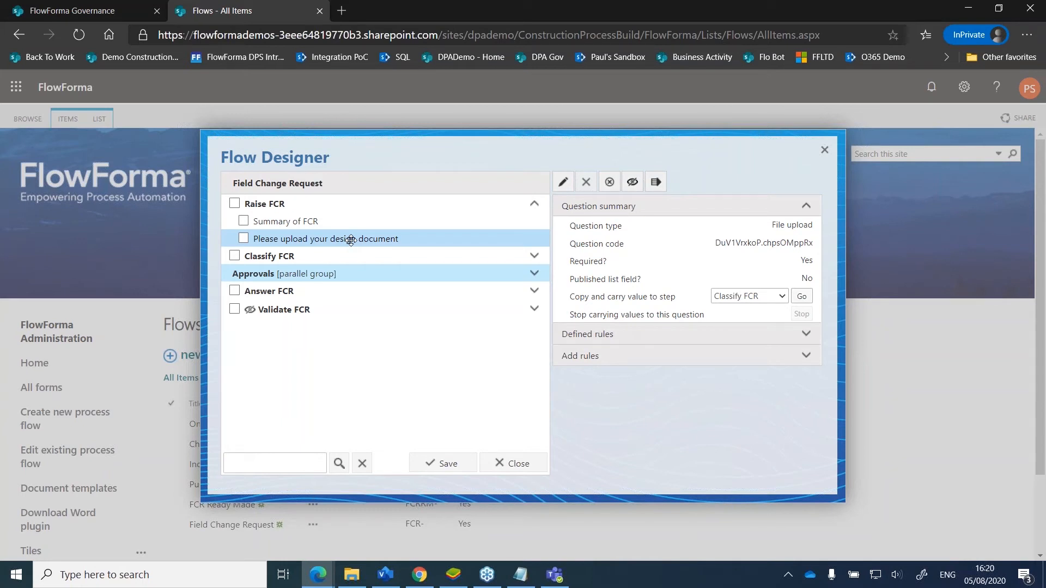
pyautogui.click(321, 255)
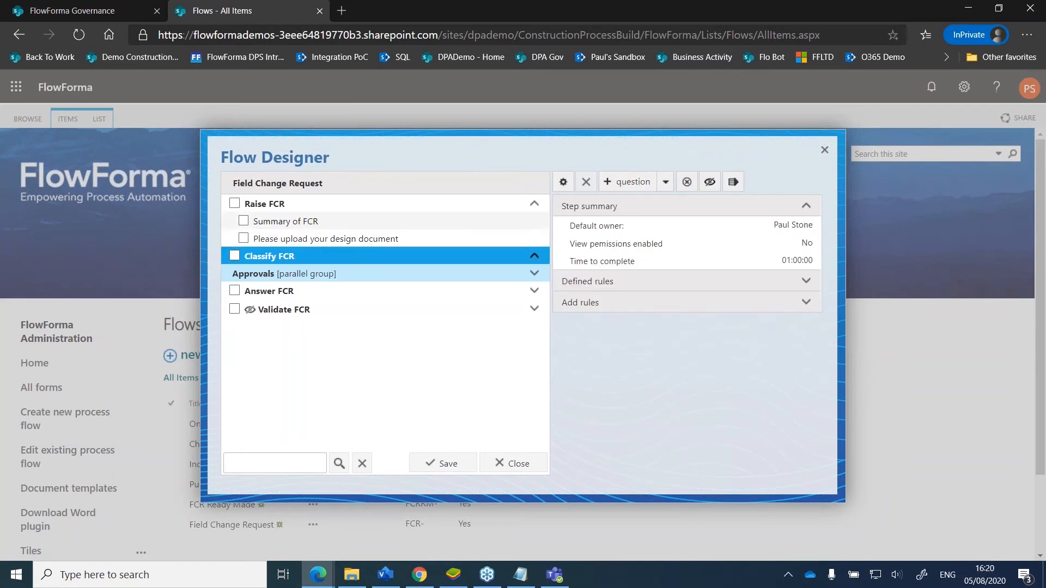
# - Add a question titled "Instructions" to the Raise FCR step and set its type to Separator
pyautogui.click(303, 205)
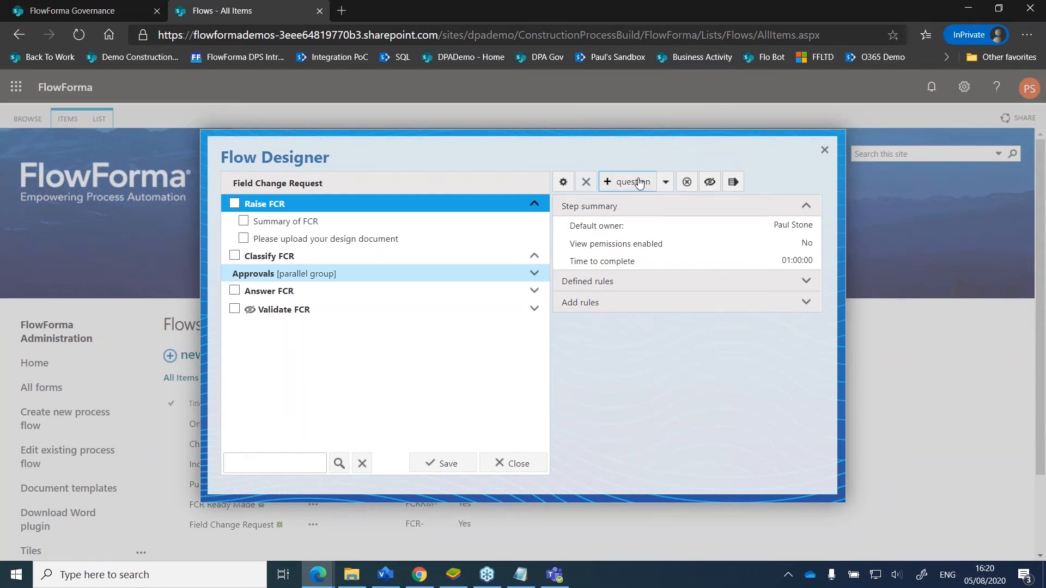
pyautogui.click(626, 182)
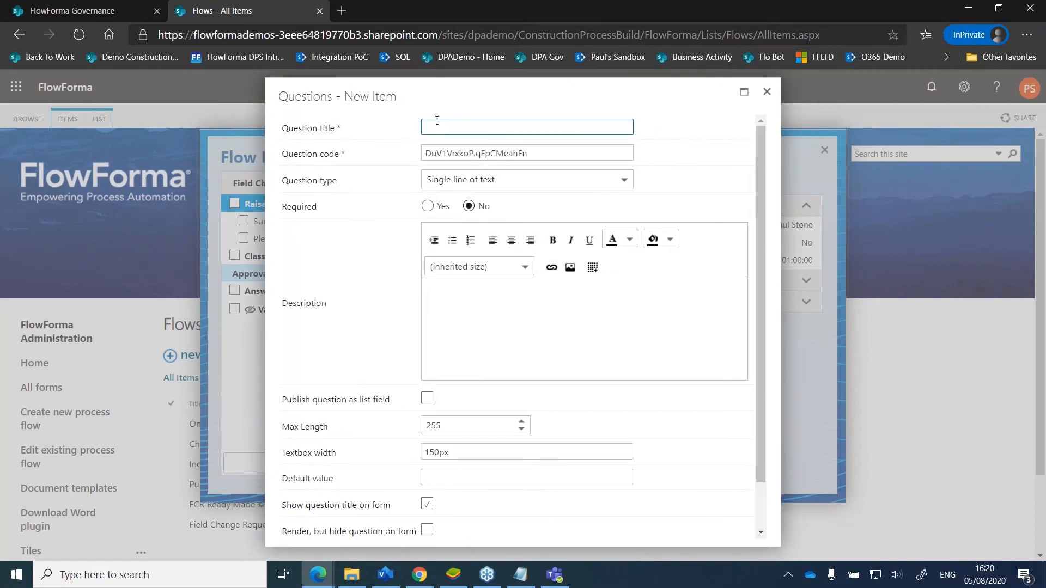
pyautogui.write('Instrcuctions')
pyautogui.click(448, 129)
pyautogui.press('BackSpace')
pyautogui.click(466, 180)
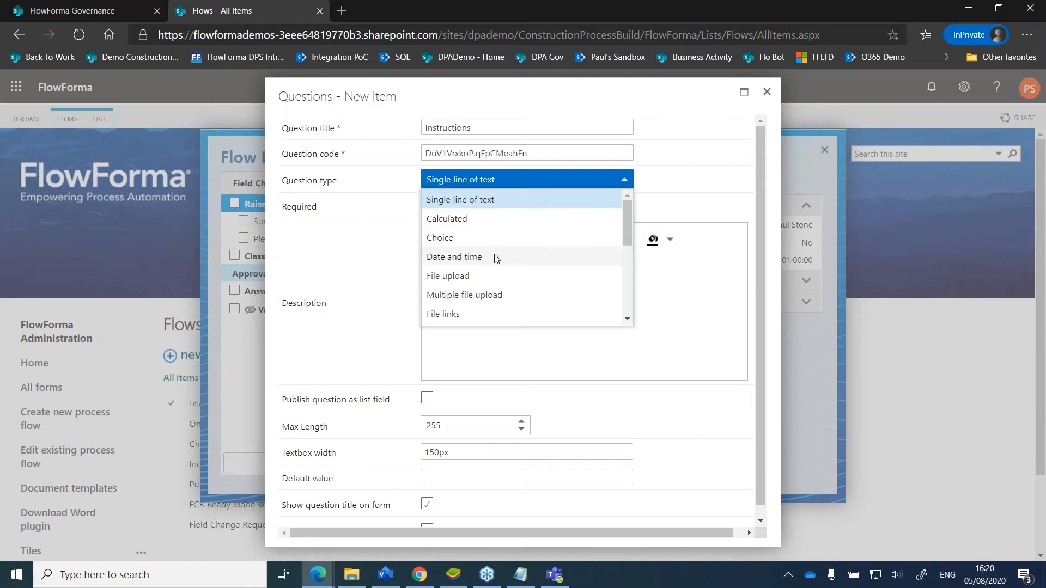
pyautogui.scroll(-5, 523, 302)
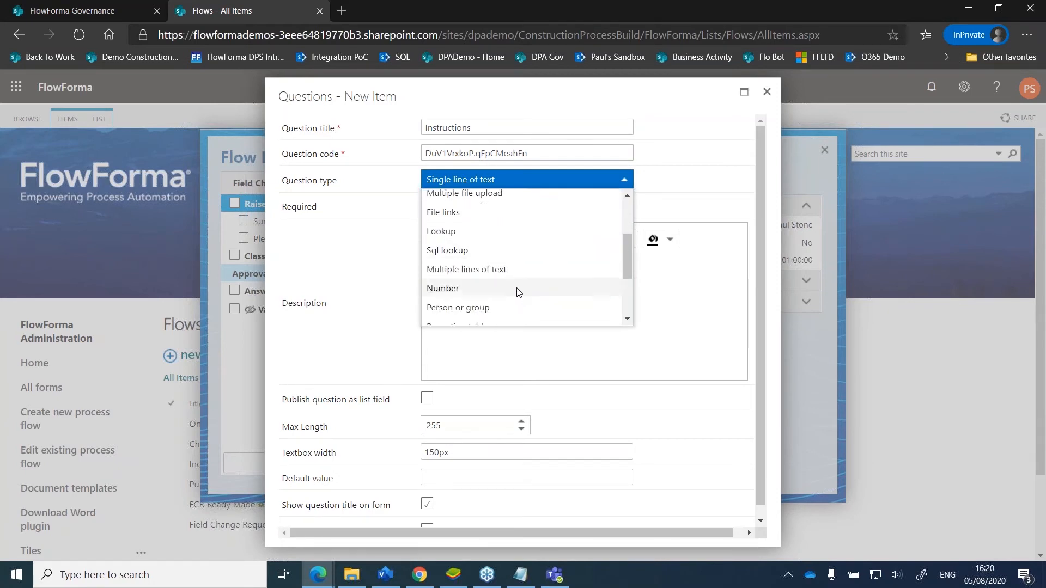
pyautogui.scroll(-2, 517, 291)
pyautogui.click(505, 288)
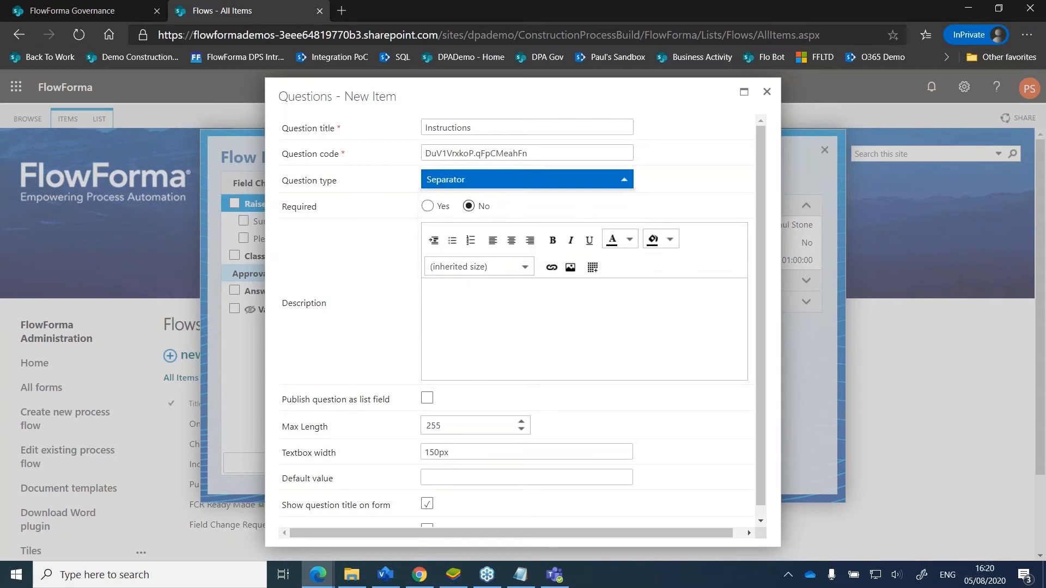
# - Describe the separator as "Please provide a summary, upload your document and press Submit to get approval."
pyautogui.click(506, 273)
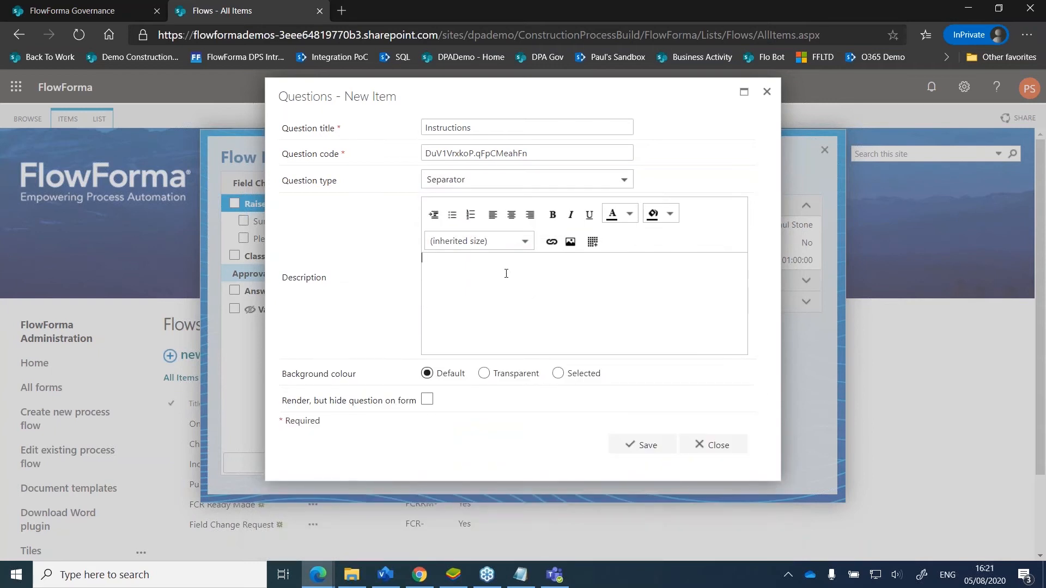
pyautogui.write('Please provide a summary  upload your docu')
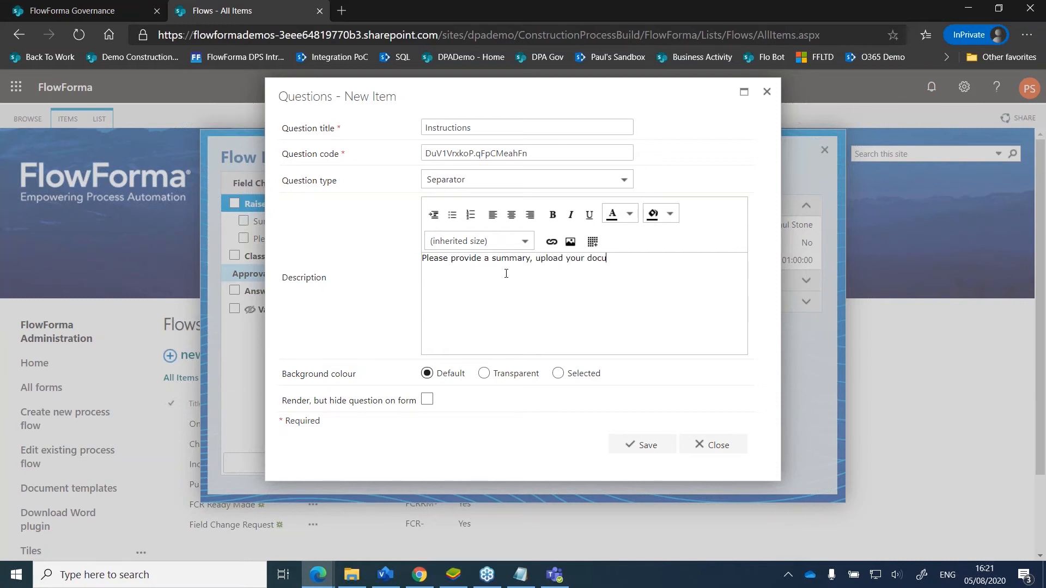
pyautogui.write('ment and press Sumit to get approa')
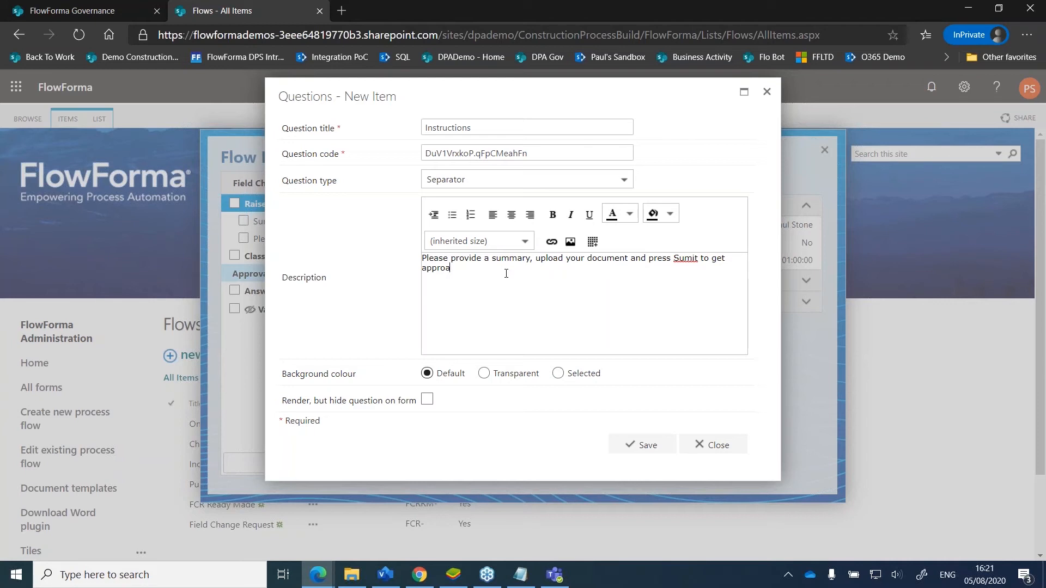
pyautogui.press('BackSpace')
pyautogui.write('val.')
pyautogui.click(684, 259)
pyautogui.write('b')
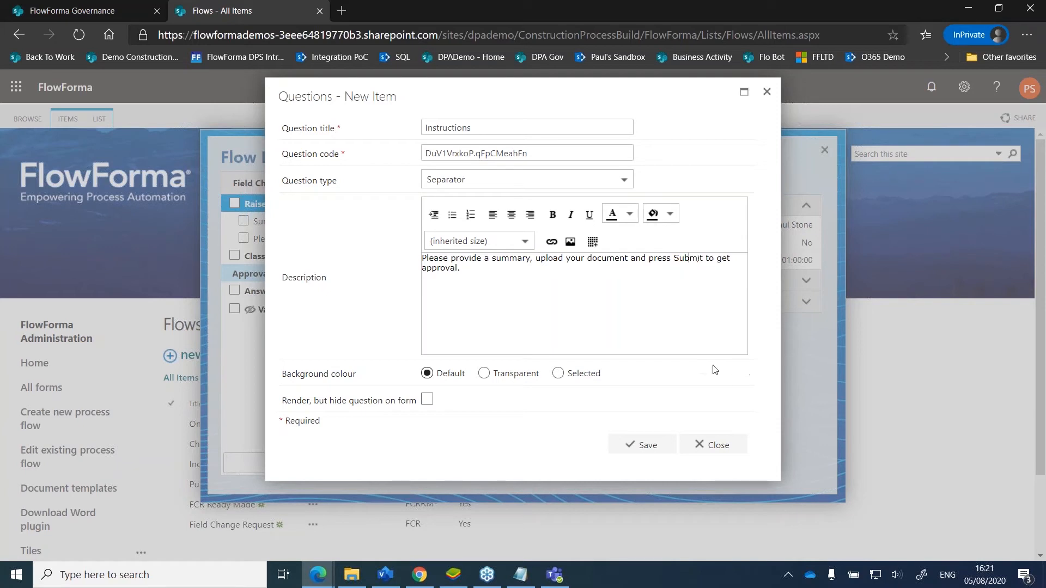
# - Save the Instructions separator and move it above Summary of FCR in the Raise FCR step
pyautogui.click(646, 446)
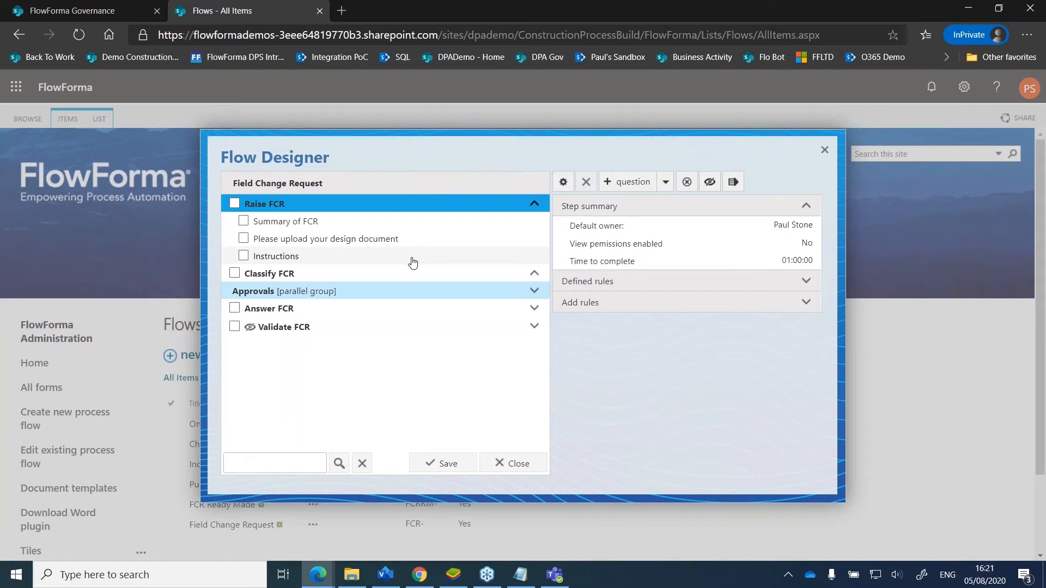
pyautogui.moveTo(412, 261); pyautogui.dragTo(408, 218)
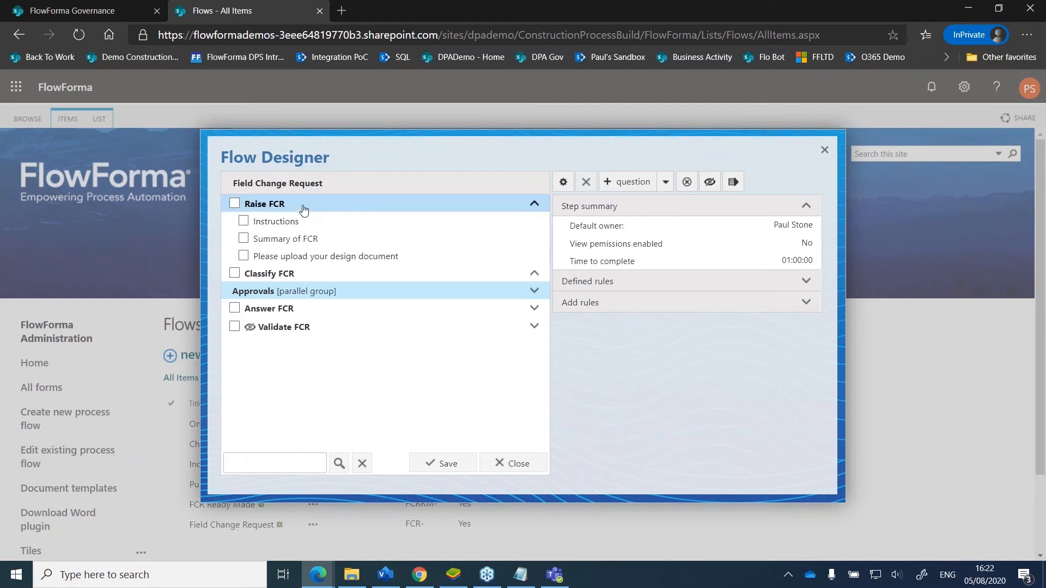
# - Add a question titled "PLease select classificatrion" to the Classify FCR step and set its type to Choice
pyautogui.click(313, 278)
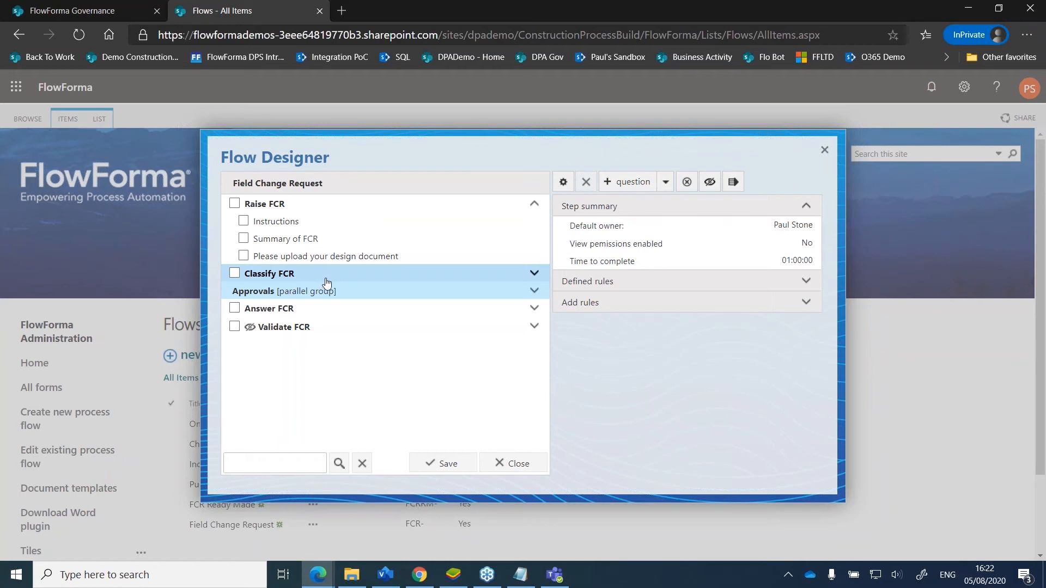
pyautogui.click(327, 282)
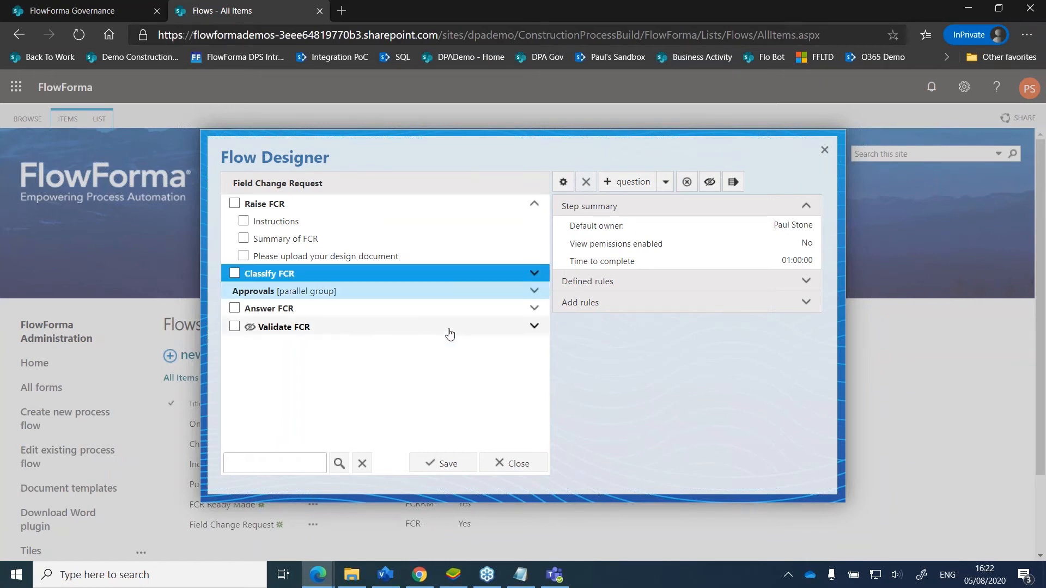
pyautogui.click(621, 181)
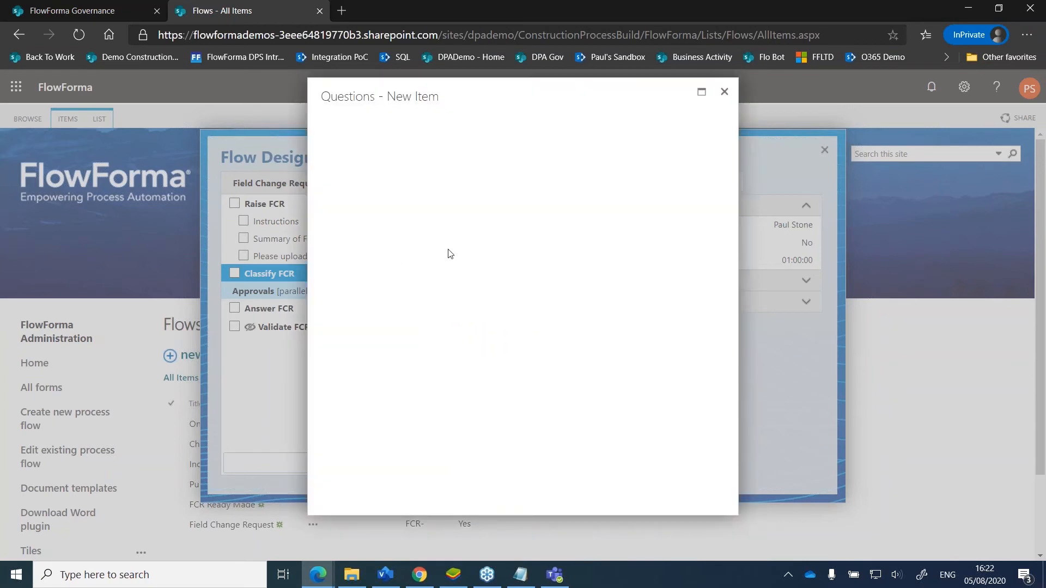
pyautogui.write('P')
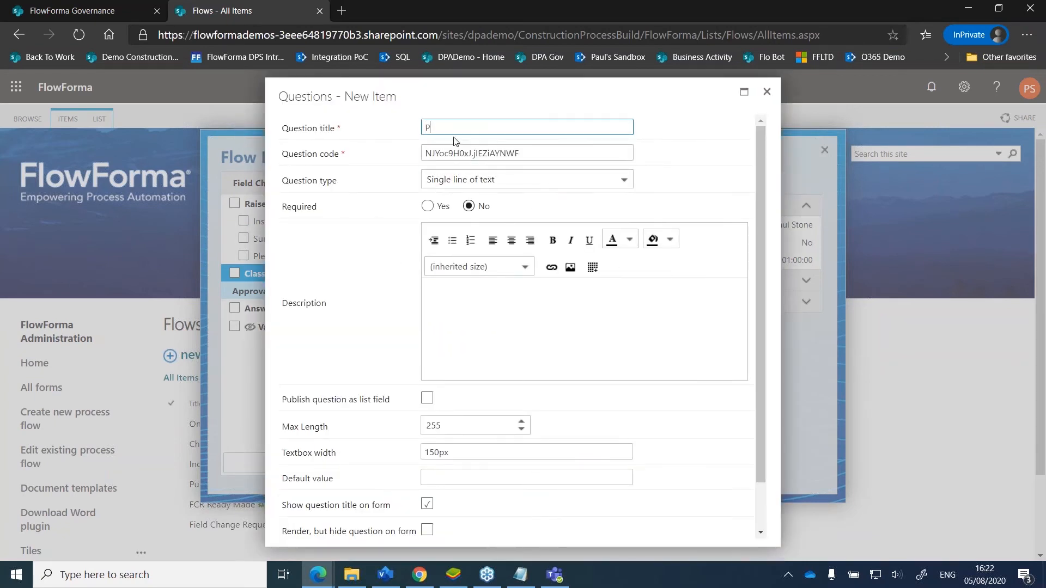
pyautogui.write('Lease select classificatrion')
pyautogui.click(536, 181)
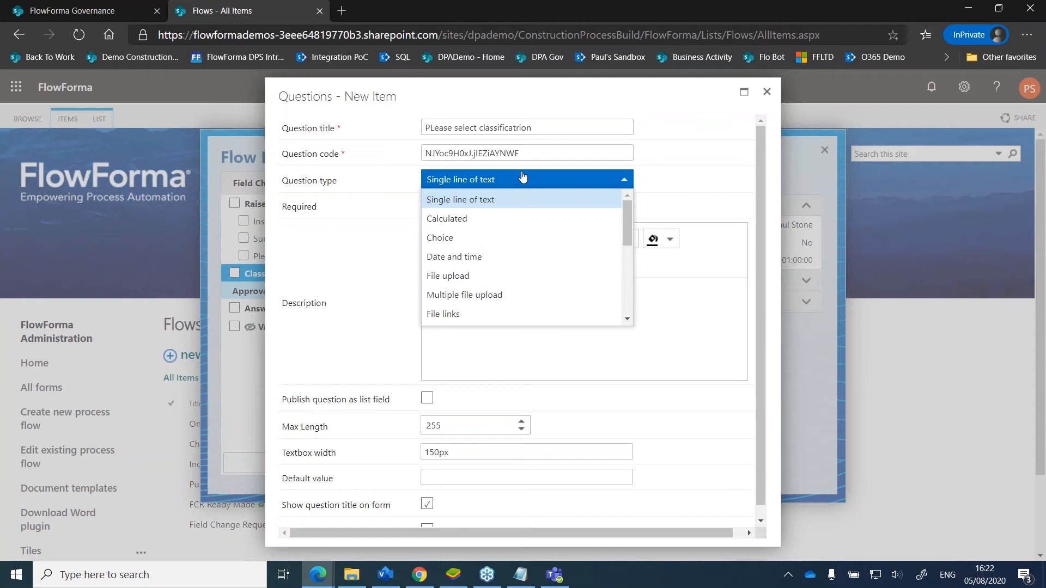
pyautogui.click(466, 241)
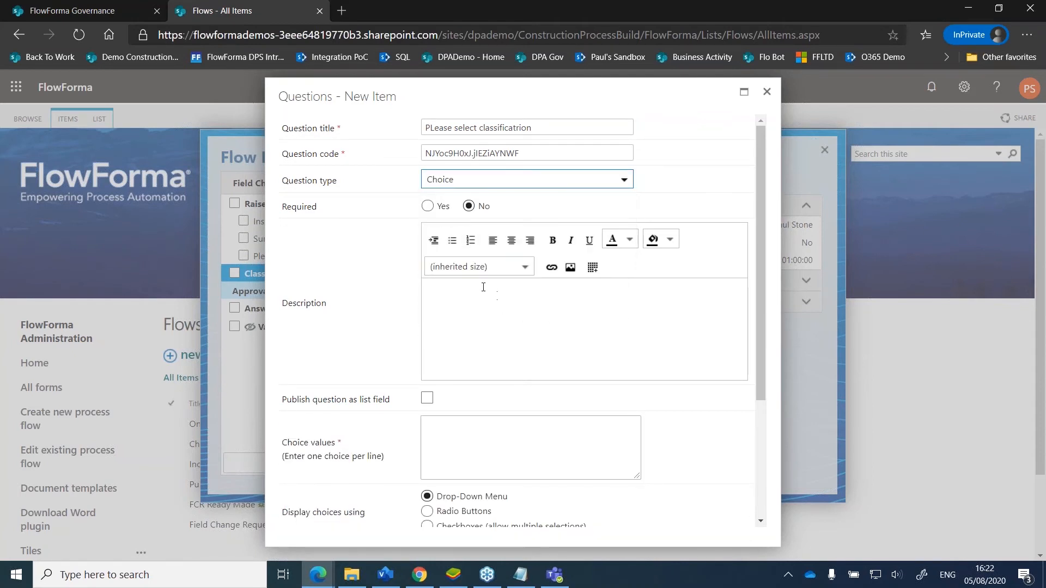
# - Make the classification question required, with the choice values Major and Minor displayed as radio buttons
pyautogui.click(427, 206)
pyautogui.click(482, 436)
pyautogui.write('M')
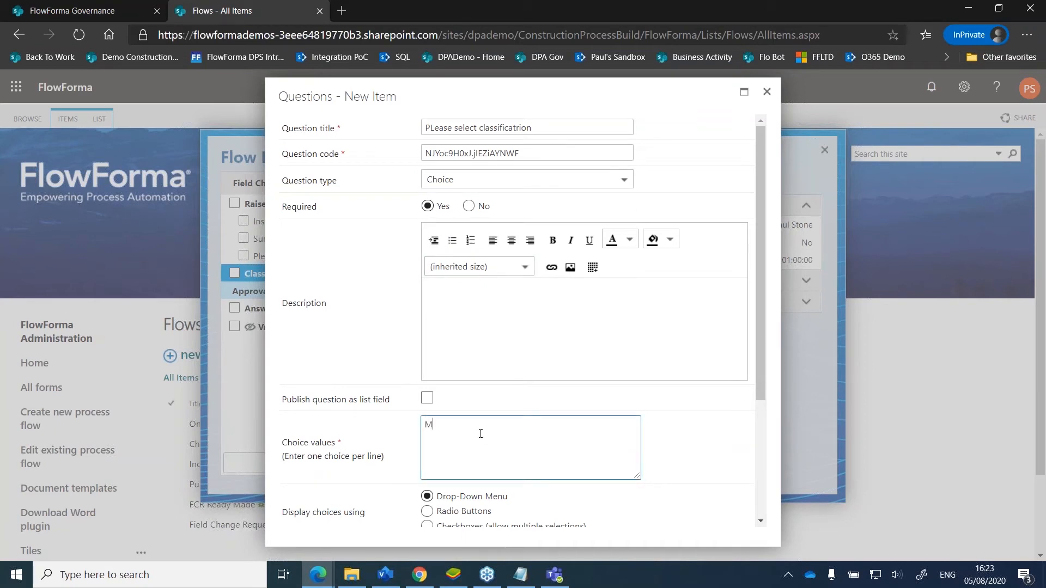
pyautogui.write('ajor')
pyautogui.press('Return')
pyautogui.write('Minor')
pyautogui.scroll(-1, 544, 444)
pyautogui.click(427, 450)
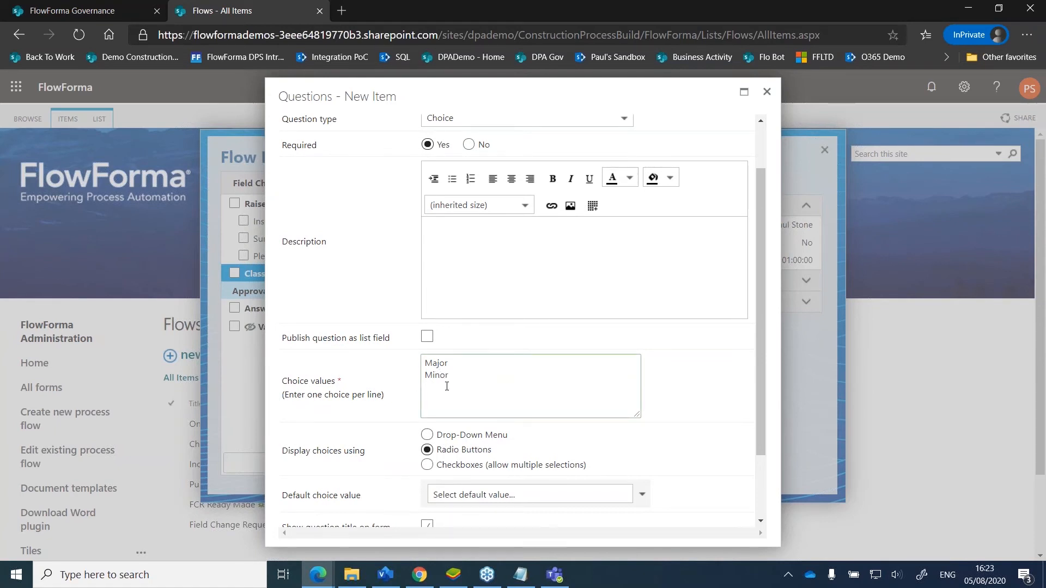
# - Correct the classification question's title to "Please select classificatrion" with a lowercase l and save the question
pyautogui.scroll(-2, 528, 423)
pyautogui.scroll(3, 536, 420)
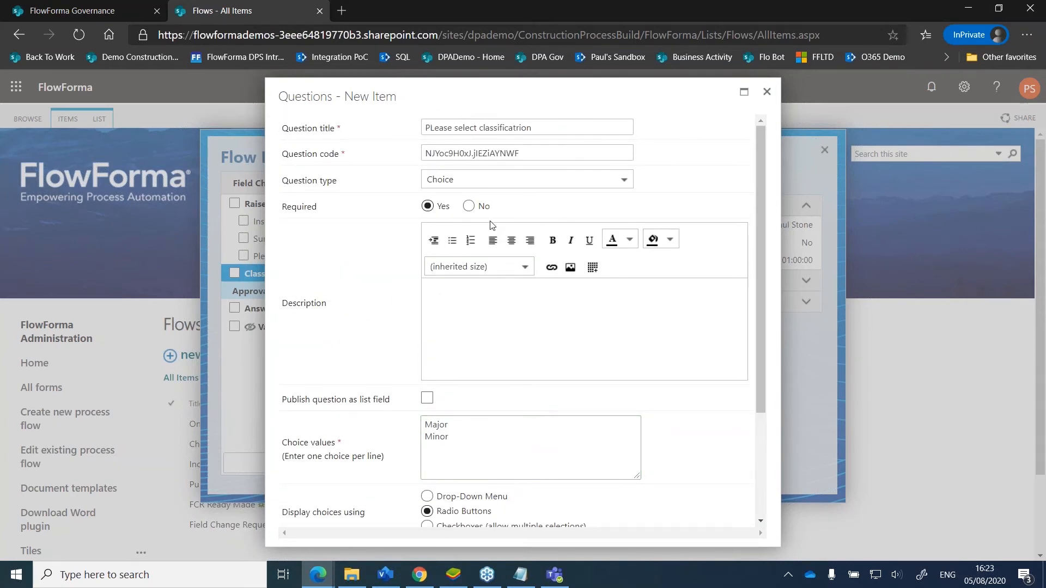
pyautogui.scroll(-3, 544, 322)
pyautogui.scroll(3, 537, 280)
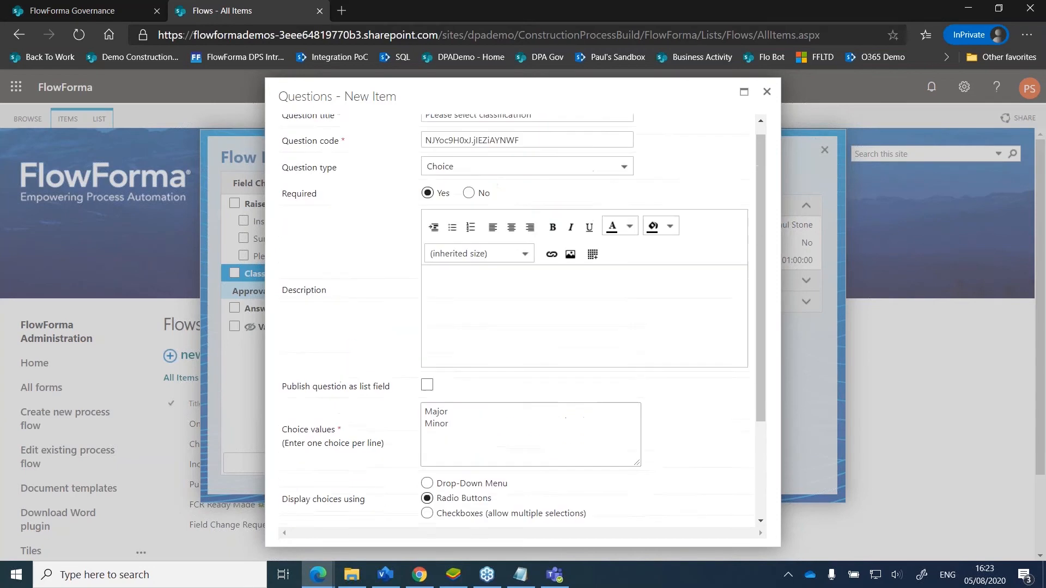
pyautogui.click(430, 127)
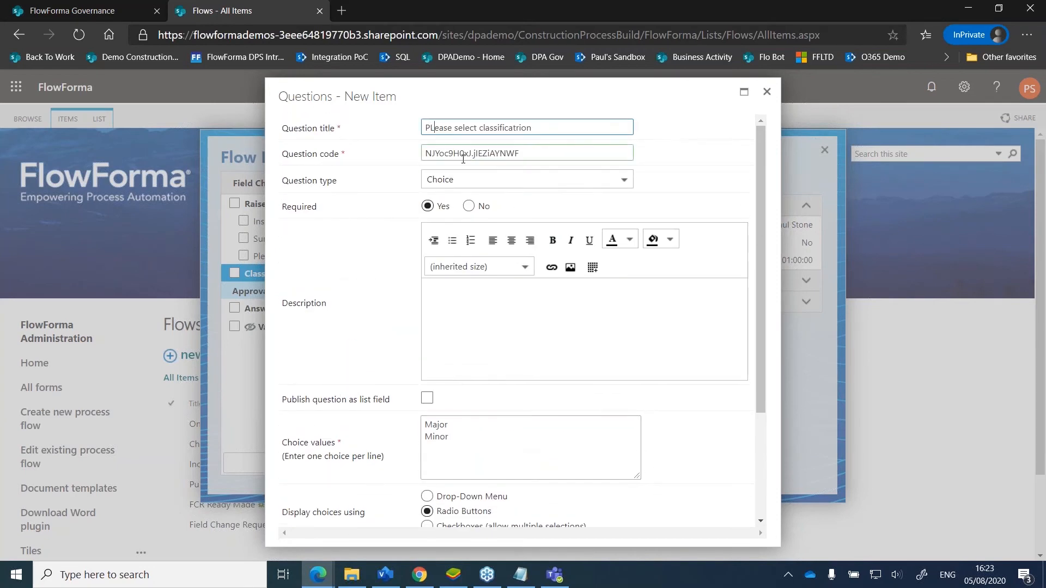
pyautogui.press('BackSpace')
pyautogui.write('l')
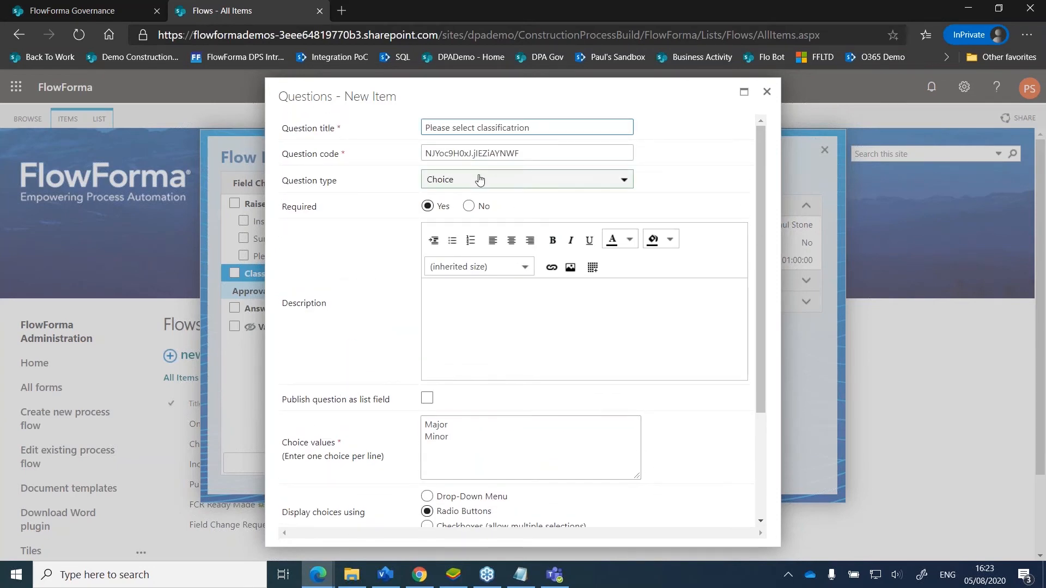
pyautogui.scroll(-3, 652, 339)
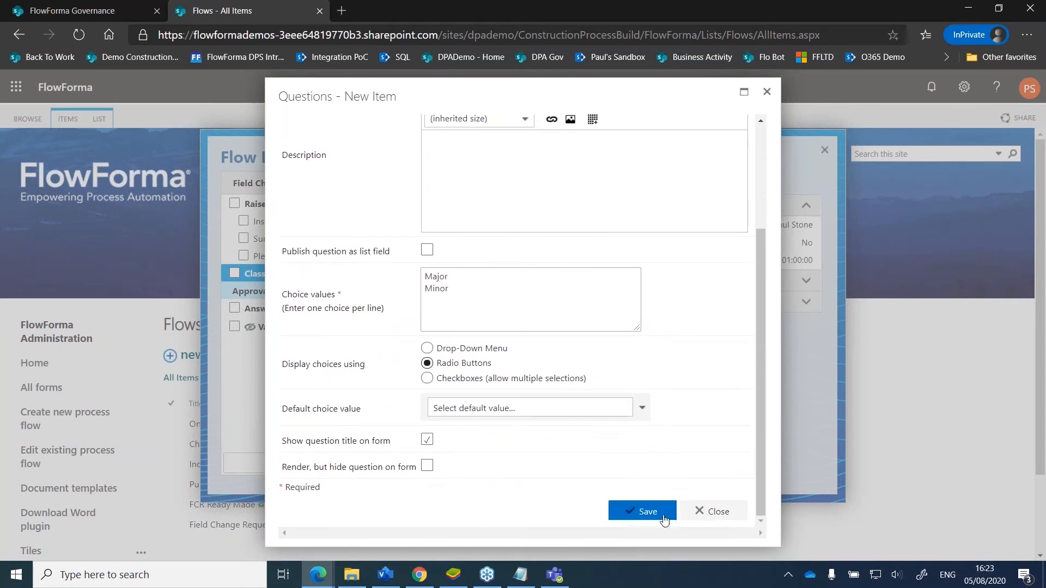
pyautogui.click(663, 515)
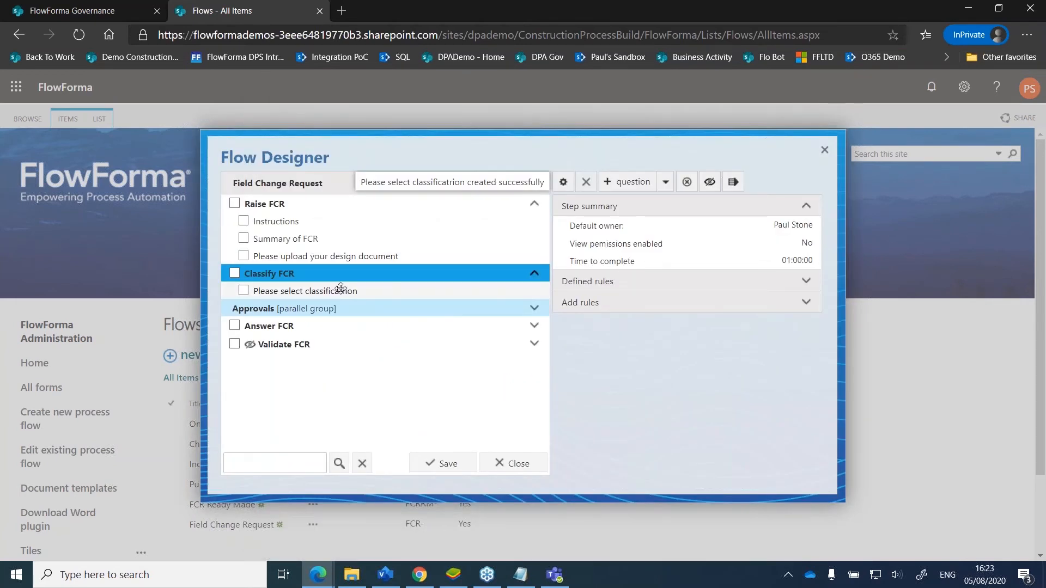
pyautogui.click(341, 290)
pyautogui.click(338, 281)
pyautogui.click(338, 281)
pyautogui.click(337, 281)
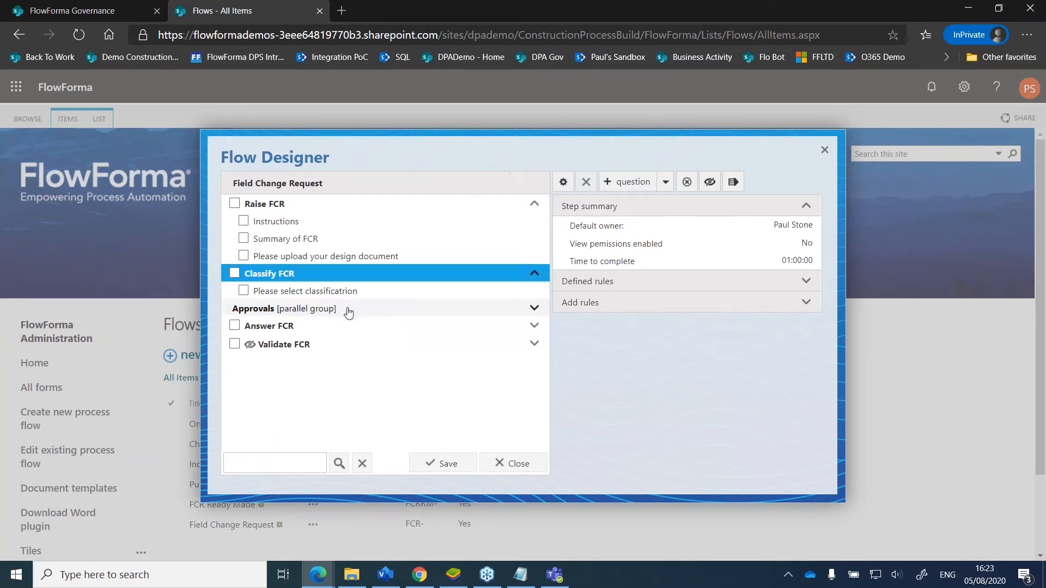
# - Add a required Yes/No question titled "Do you approve this FCR" to the Site Engineer Approval step and save it
pyautogui.click(348, 310)
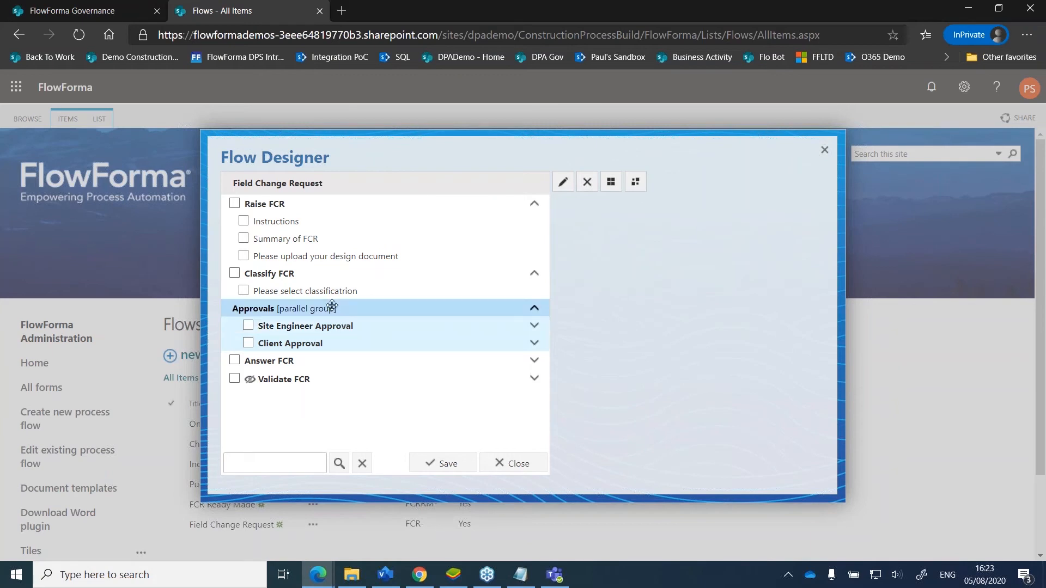
pyautogui.click(350, 326)
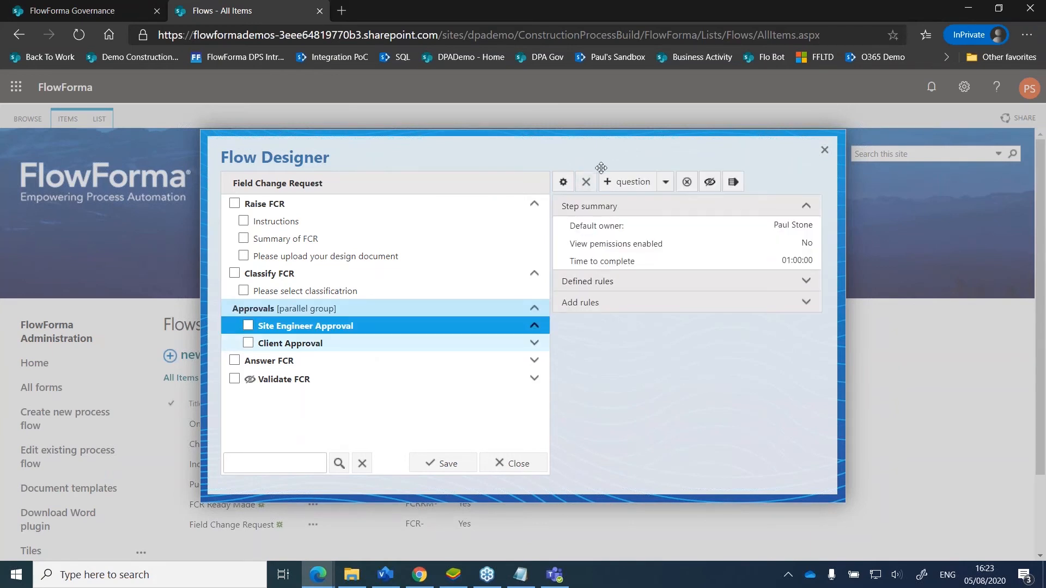
pyautogui.click(621, 182)
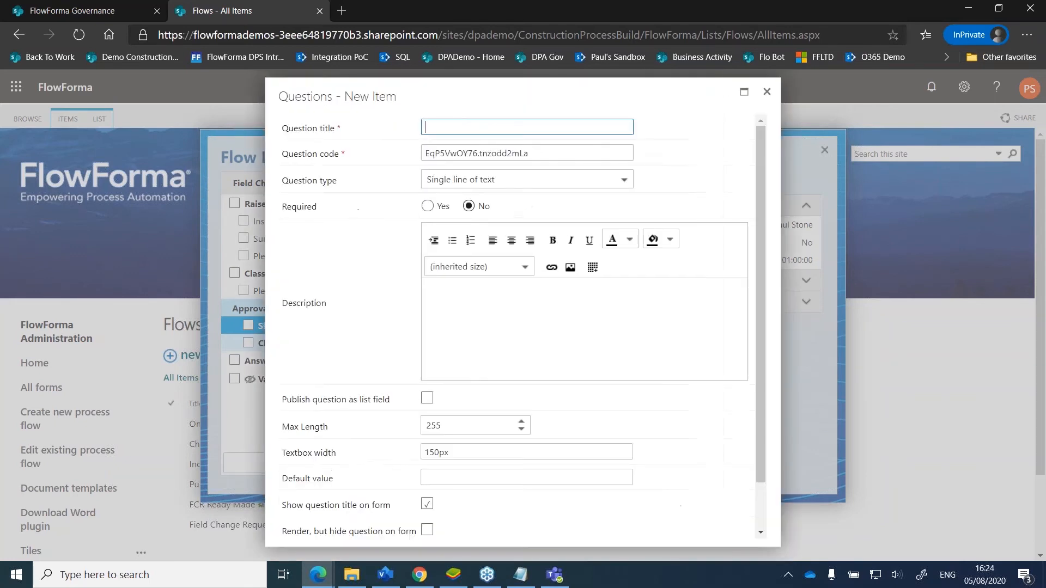
pyautogui.write('Do you approve this FCR')
pyautogui.click(572, 184)
pyautogui.scroll(-4, 579, 228)
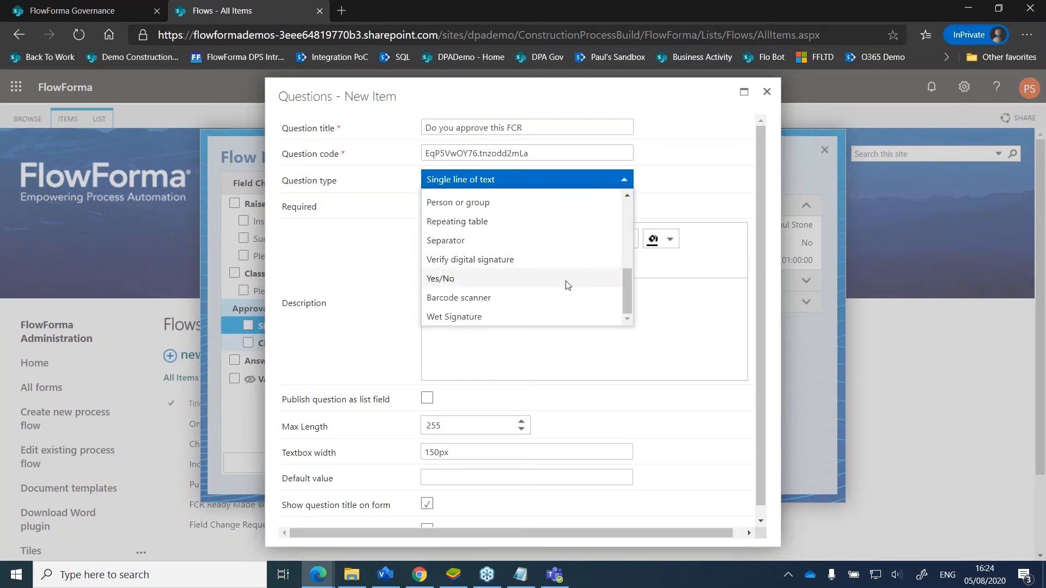
pyautogui.click(568, 281)
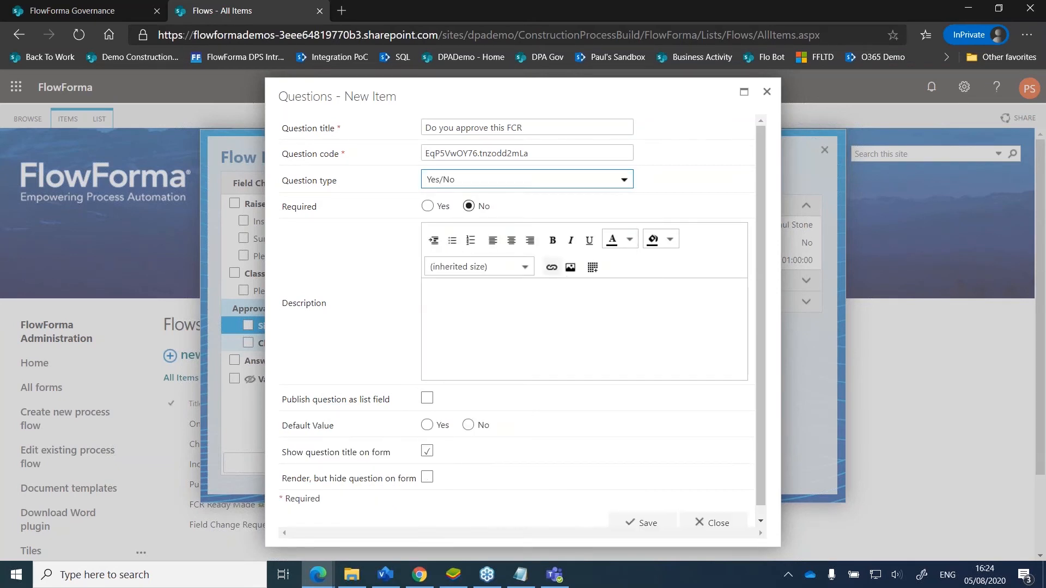
pyautogui.click(427, 206)
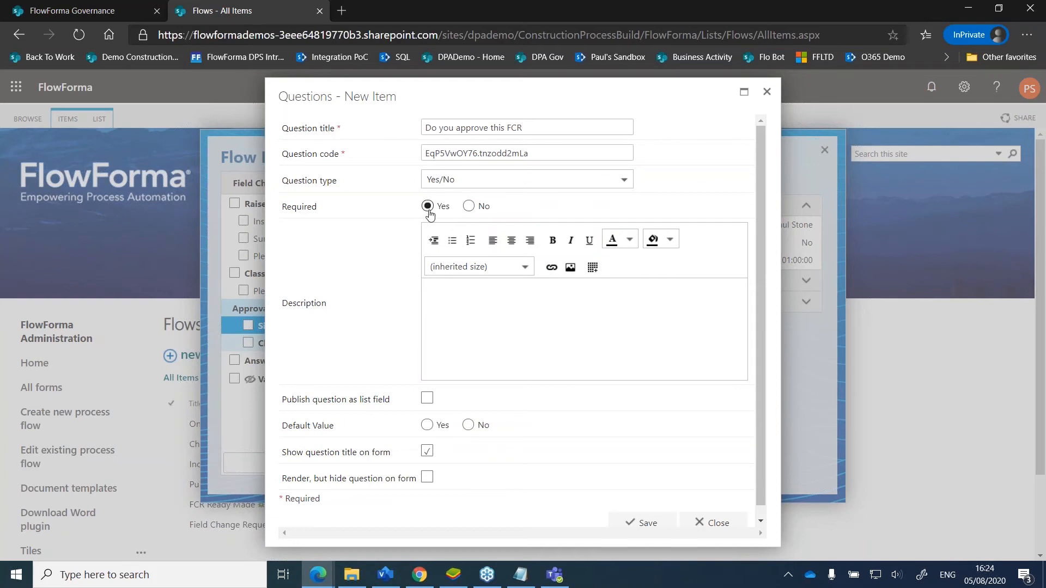
pyautogui.scroll(-1, 590, 326)
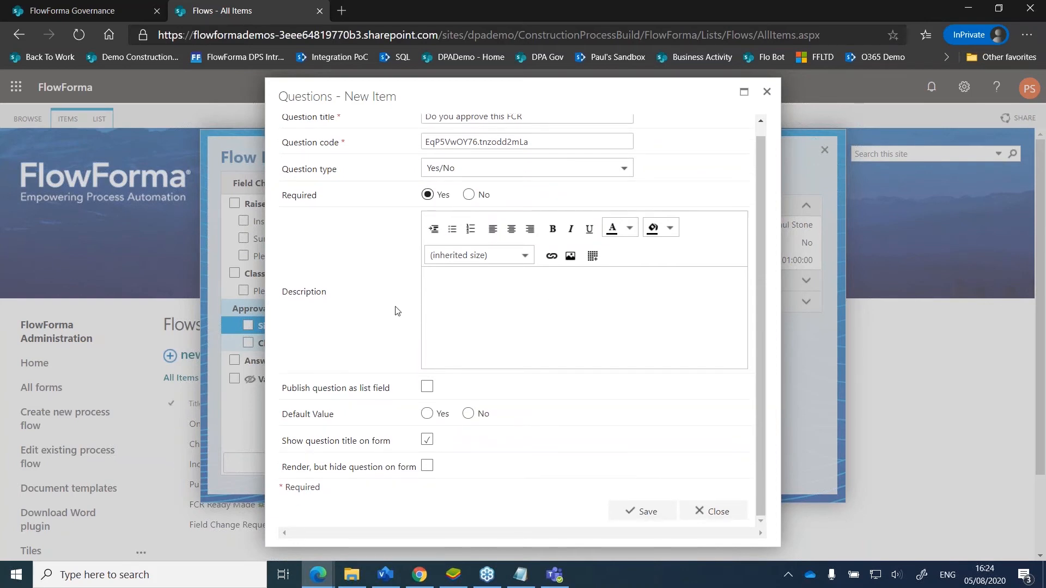
pyautogui.click(642, 512)
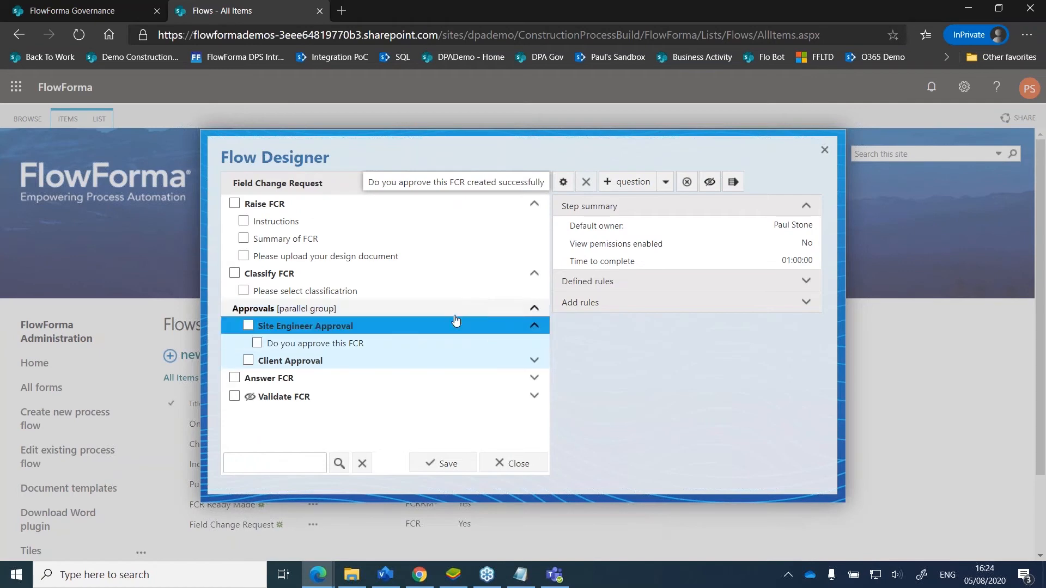
# - Add a required question titled "Reason" of type Multiple lines of text to the Site Engineer Approval step and save it
pyautogui.click(619, 184)
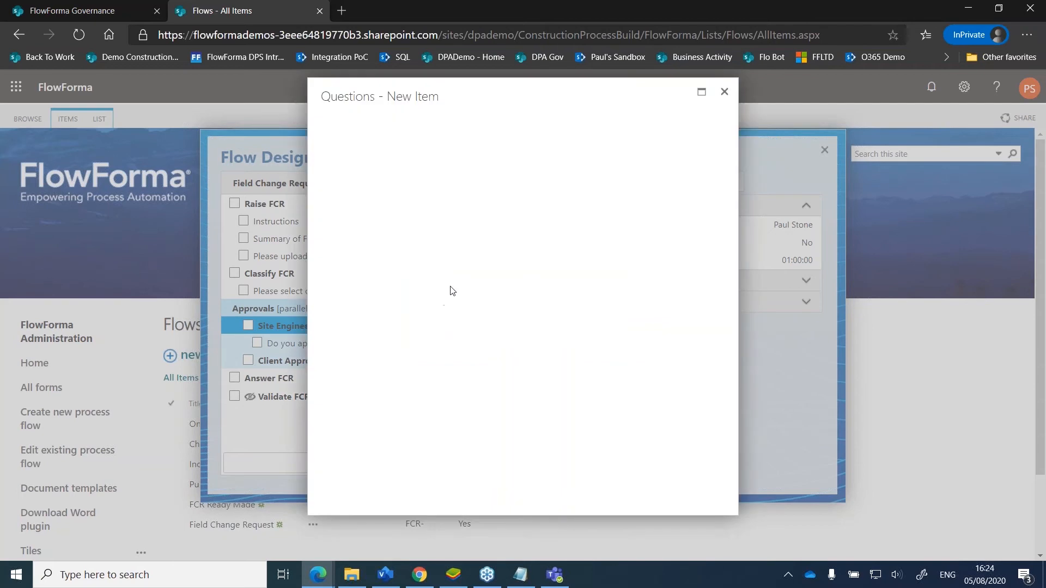
pyautogui.write('Re')
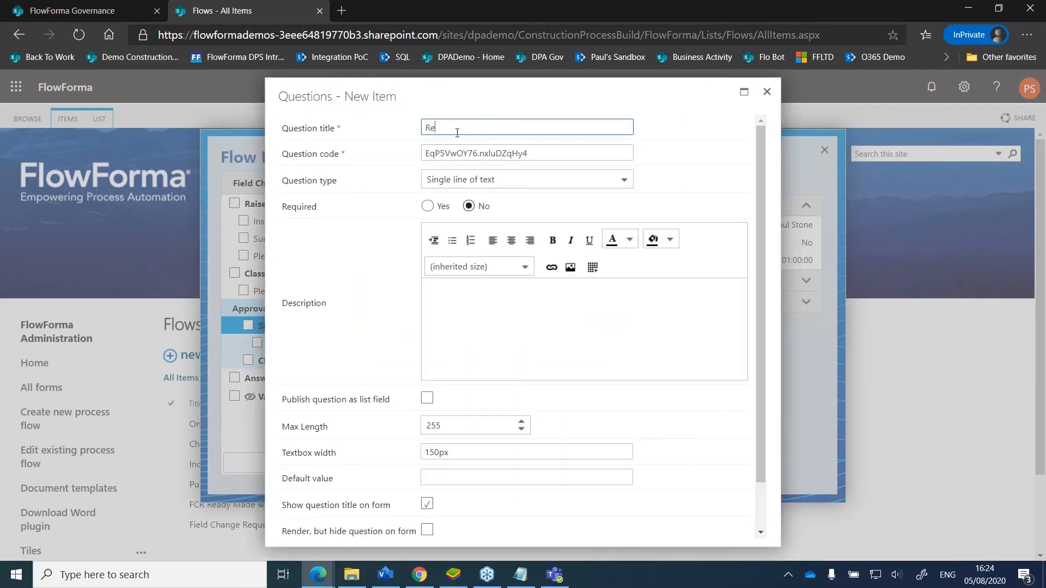
pyautogui.write('ason')
pyautogui.click(430, 207)
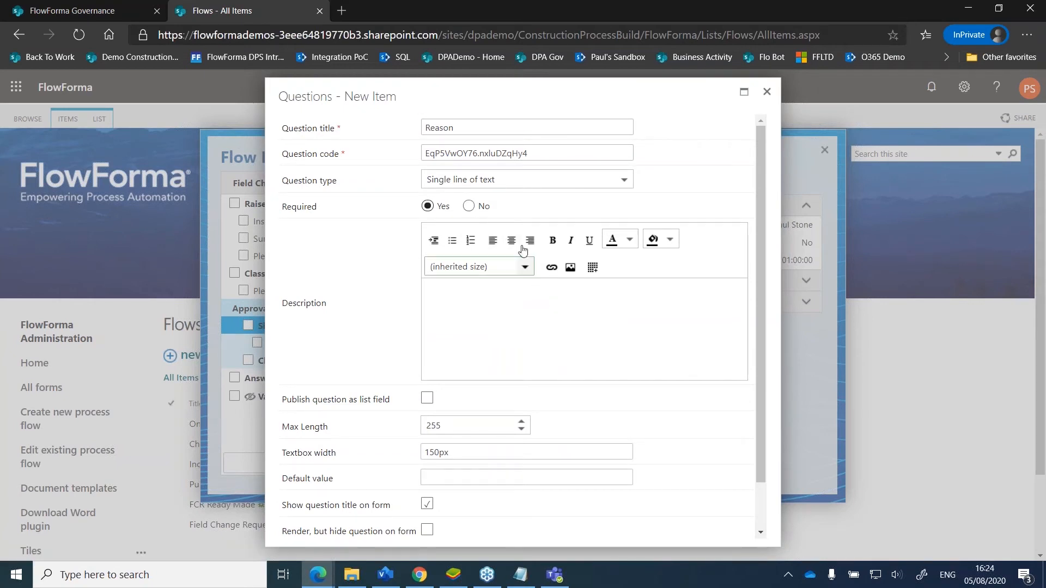
pyautogui.click(459, 179)
pyautogui.scroll(-3, 474, 223)
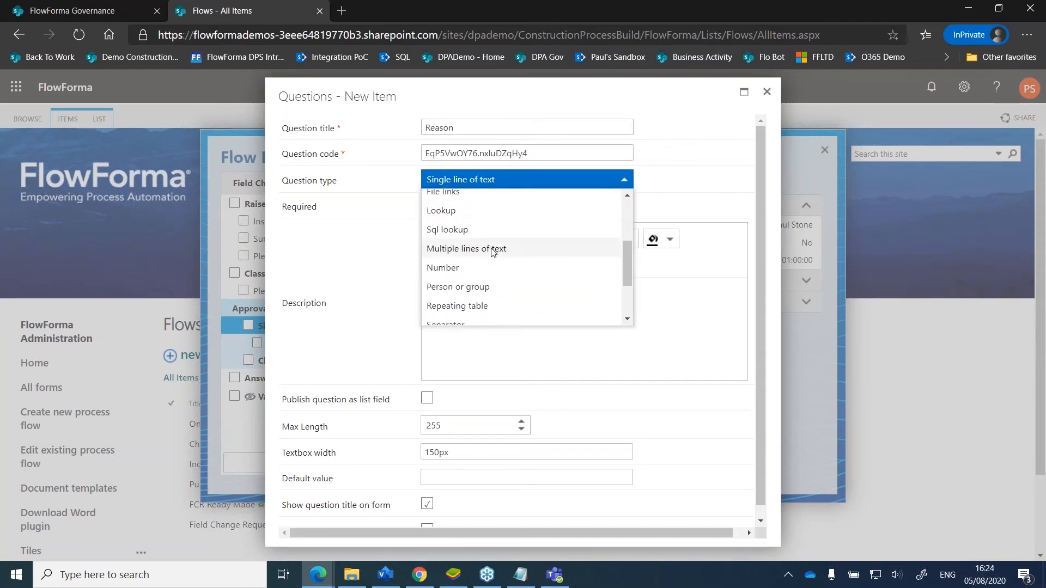
pyautogui.click(498, 247)
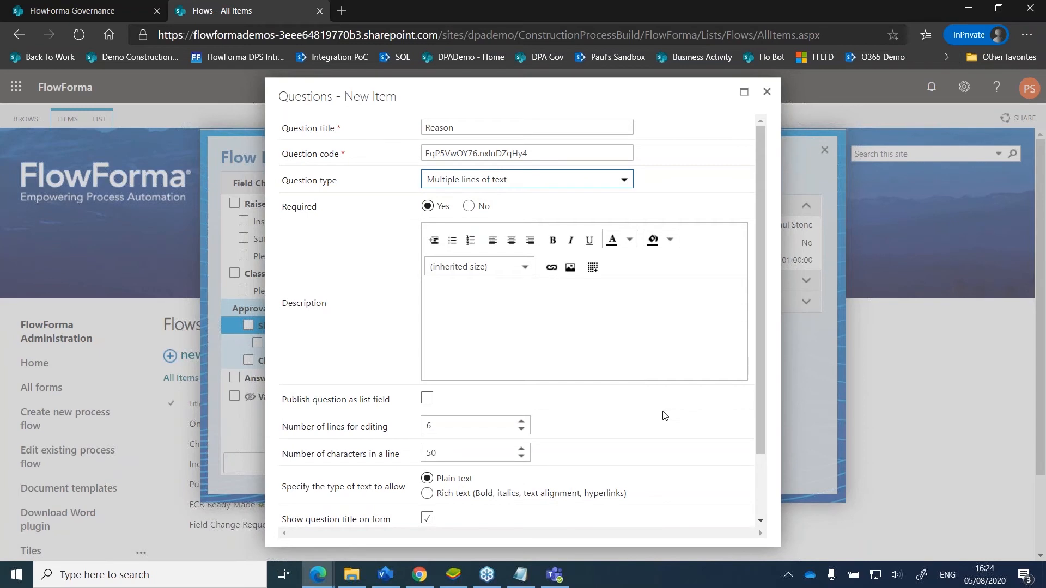
pyautogui.scroll(-5, 665, 417)
pyautogui.click(675, 515)
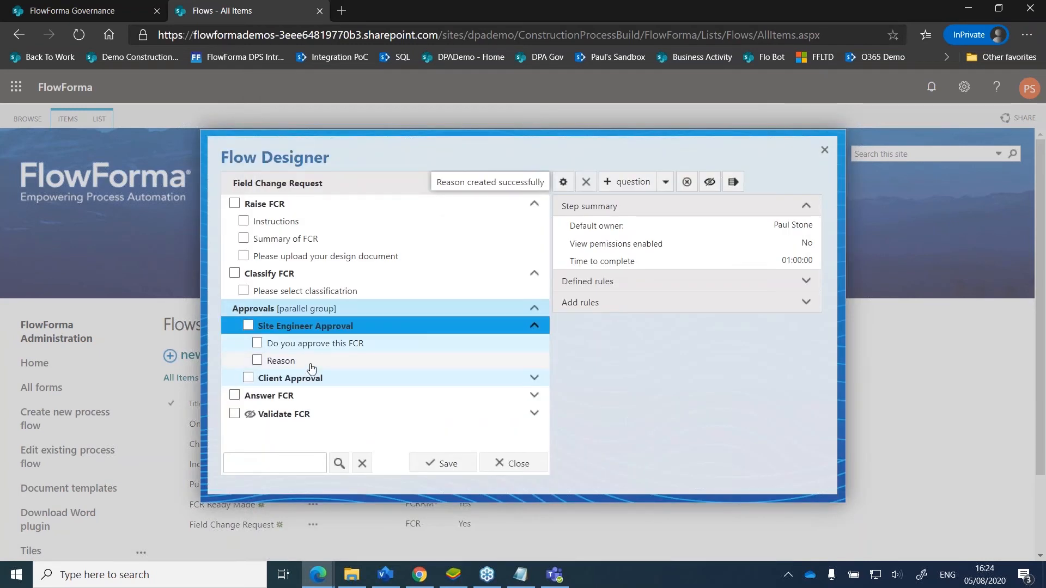
# - Hide the Reason question in the Site Engineer Approval step
pyautogui.click(311, 364)
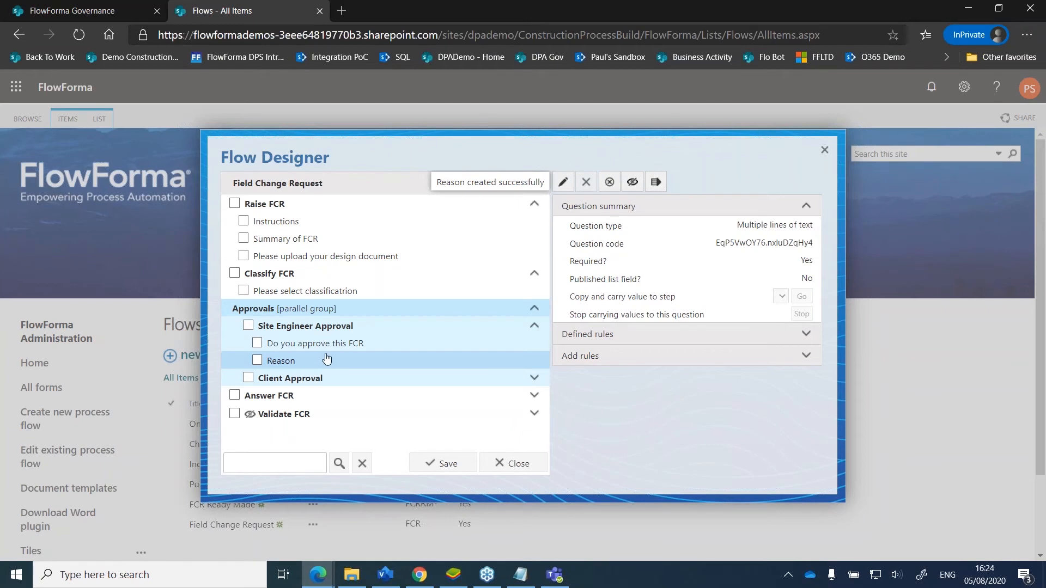
pyautogui.click(258, 361)
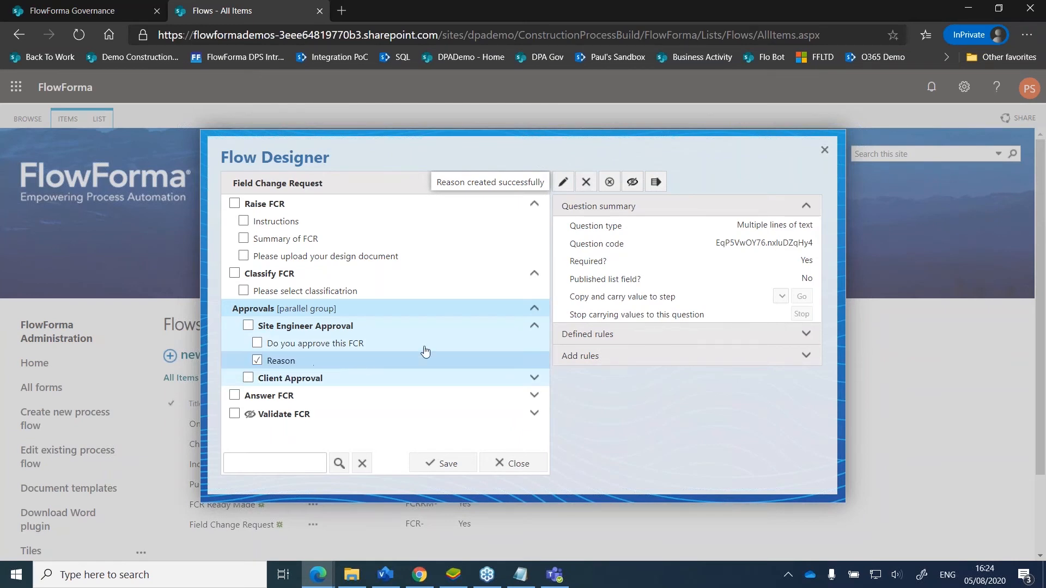
pyautogui.click(632, 183)
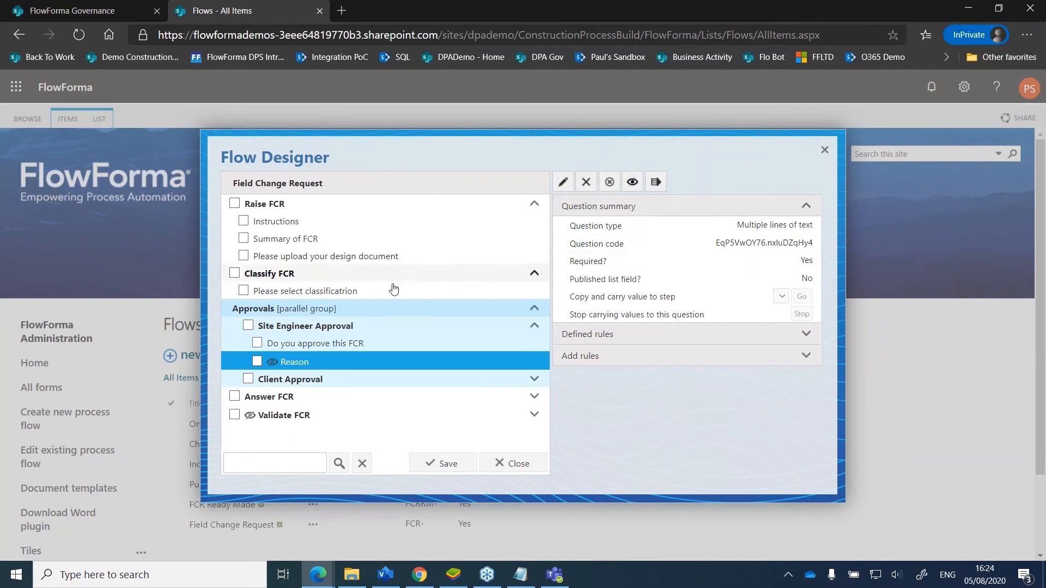
# - Add a Hide / Show question rule titled "Hide / Show the reason" to the "Do you approve this FCR" question in Site Engineer Approval
pyautogui.click(347, 342)
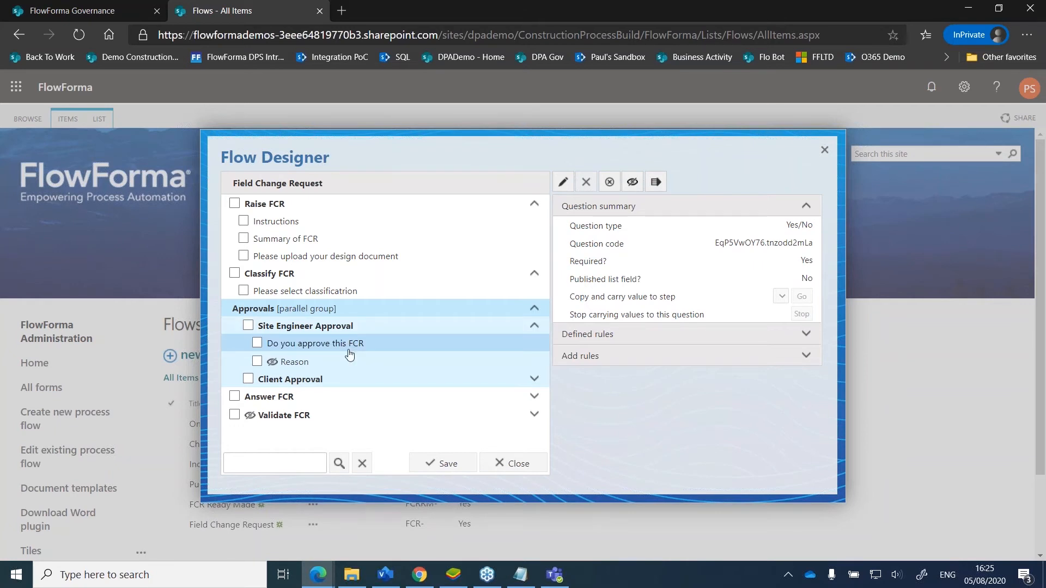
pyautogui.click(349, 351)
pyautogui.click(580, 361)
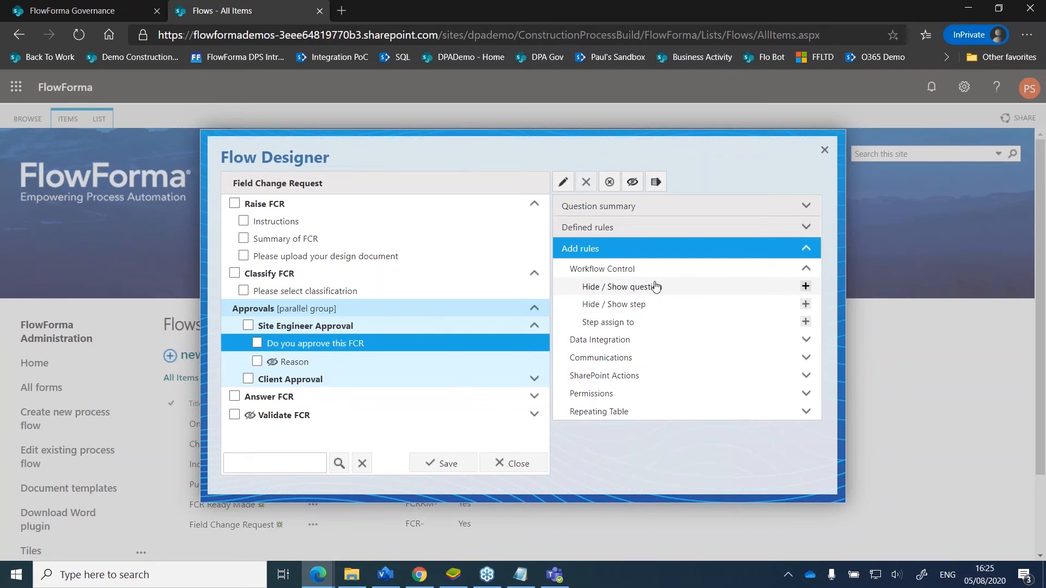
pyautogui.click(807, 287)
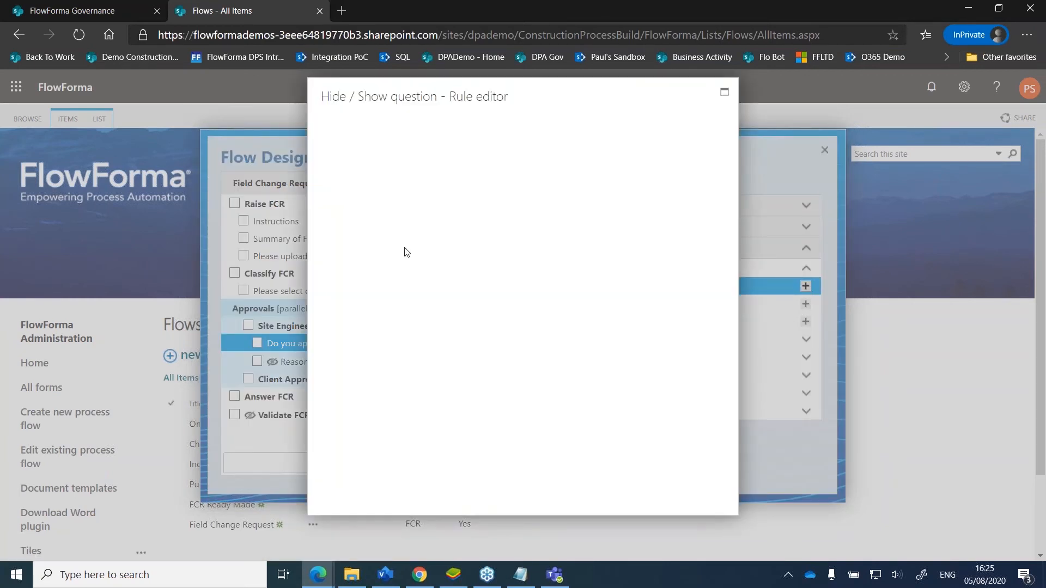
pyautogui.click(436, 199)
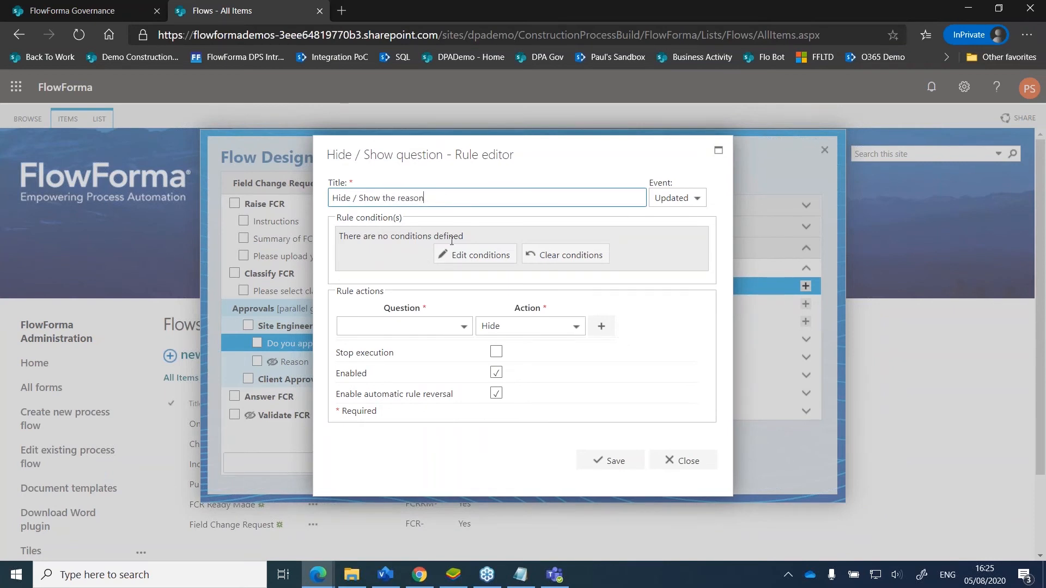
# - Define the rule's condition as "Do you approve this FCR" Equals "No"
pyautogui.click(469, 256)
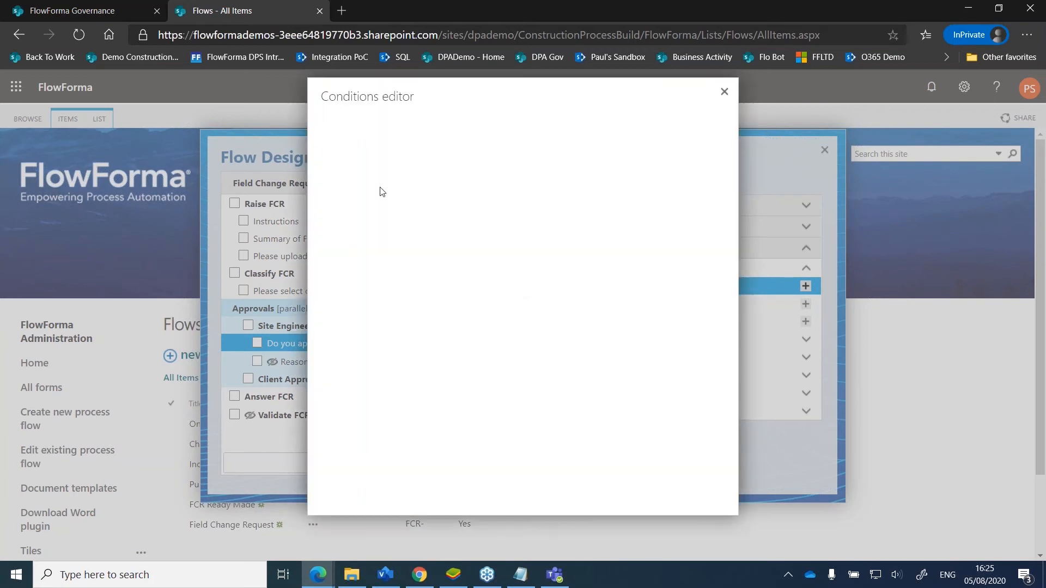
pyautogui.click(401, 225)
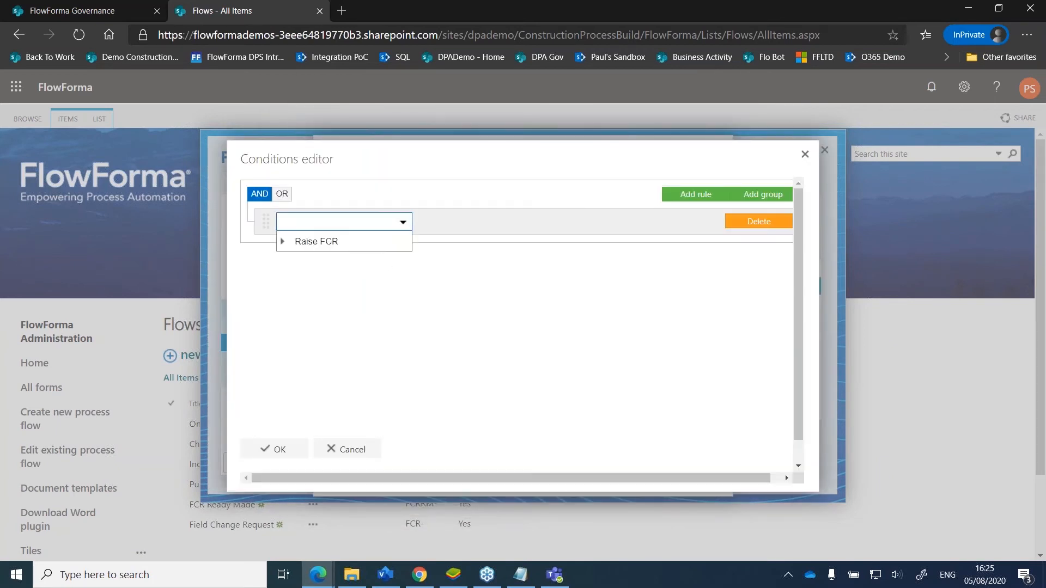
pyautogui.click(282, 286)
pyautogui.click(314, 301)
pyautogui.click(500, 226)
pyautogui.click(470, 278)
pyautogui.click(576, 221)
pyautogui.write('No')
pyautogui.click(285, 452)
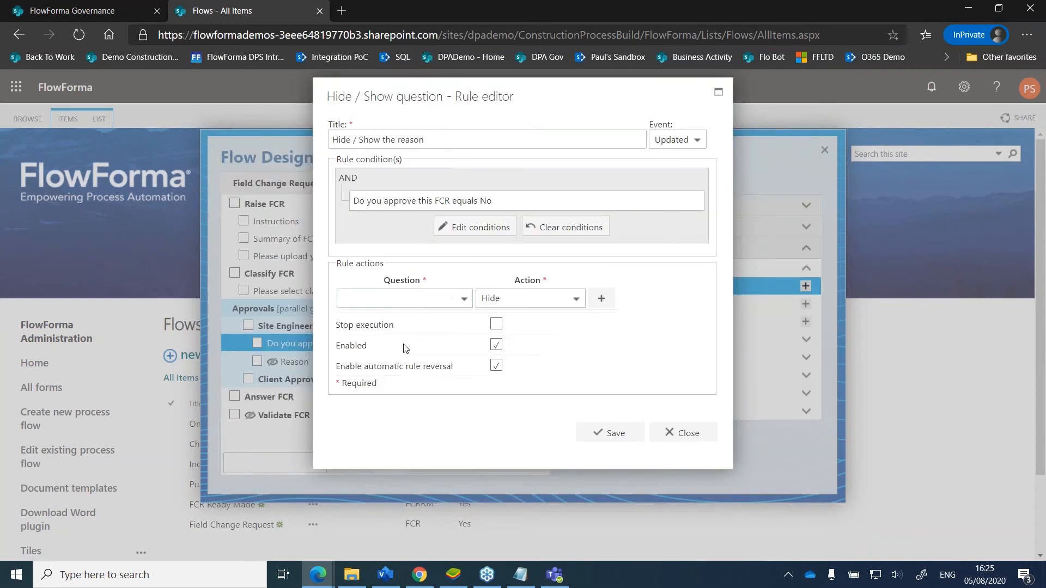
# - Set the rule's action to Show the Reason question of Site Engineer Approval and save the rule
pyautogui.click(418, 301)
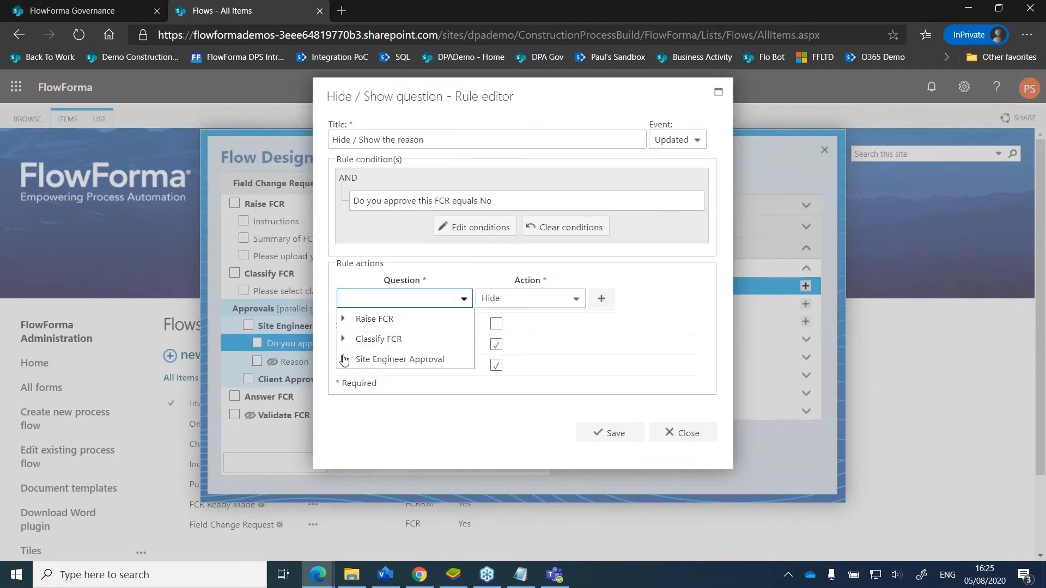
pyautogui.click(343, 359)
pyautogui.click(390, 402)
pyautogui.click(497, 301)
pyautogui.click(498, 338)
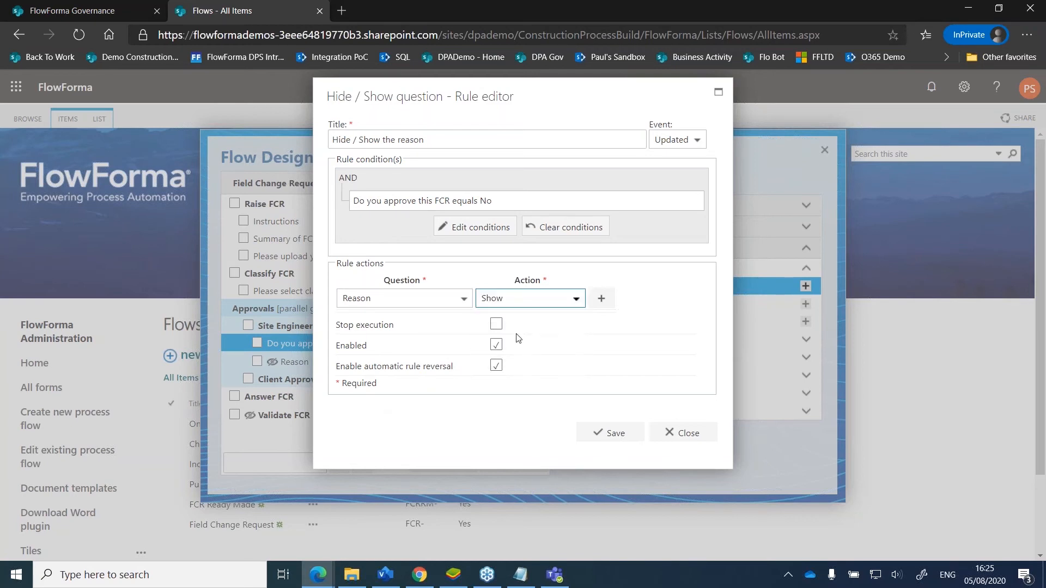
pyautogui.click(608, 439)
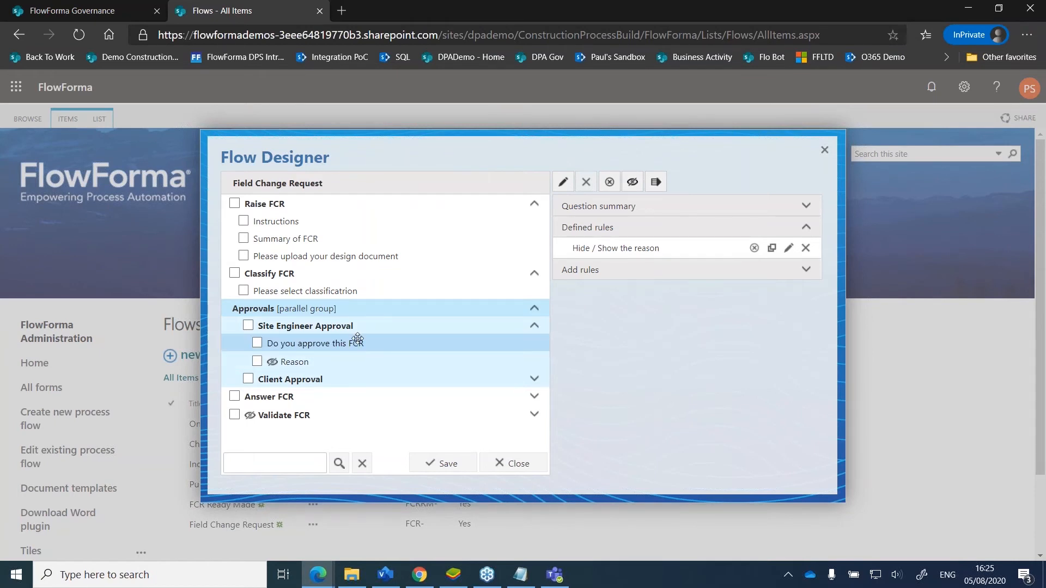
pyautogui.click(347, 343)
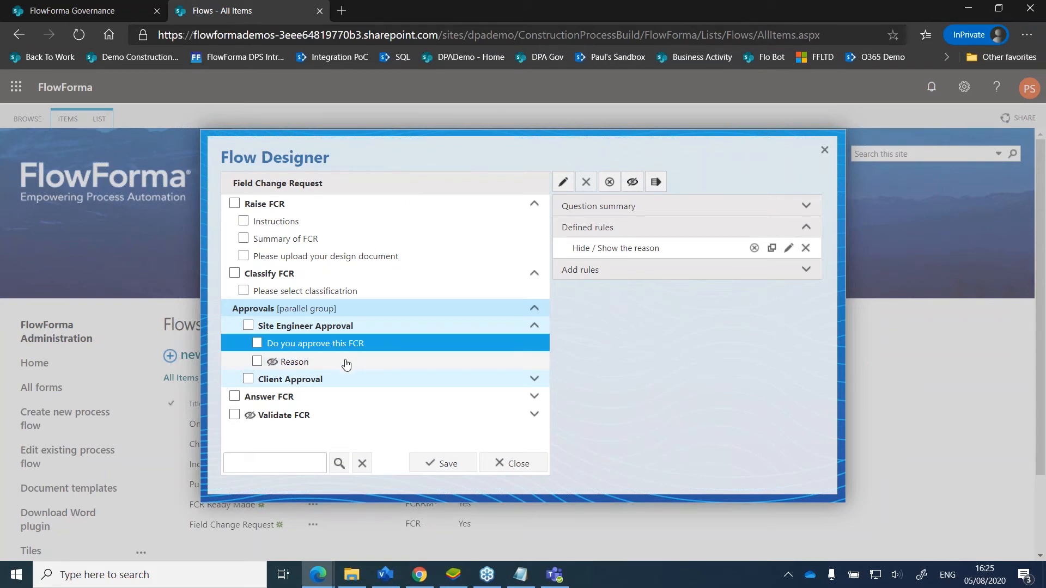
# - Create a Pass back rule on the Site Engineer Approval step
pyautogui.click(328, 325)
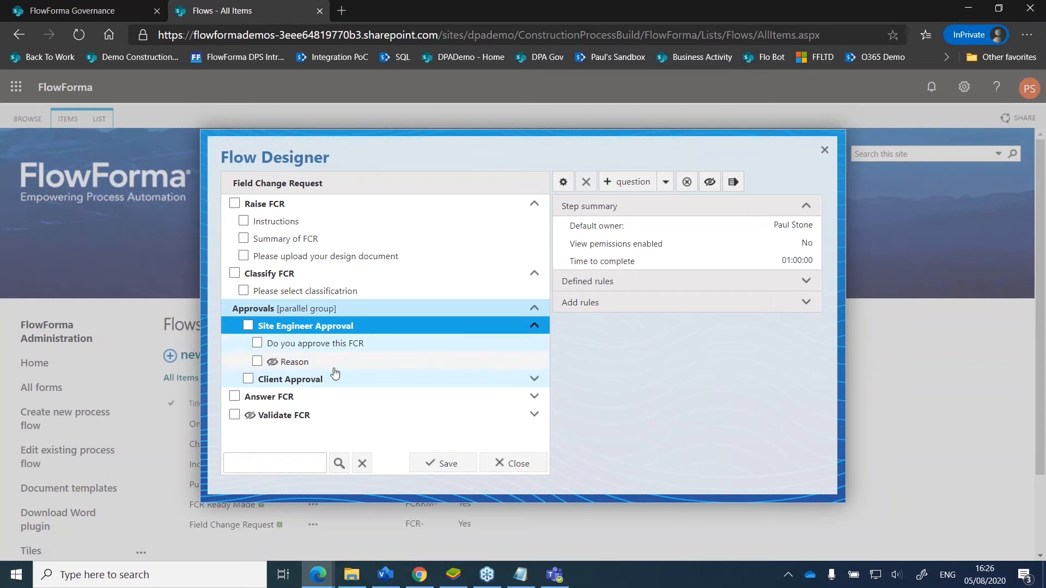
pyautogui.click(573, 302)
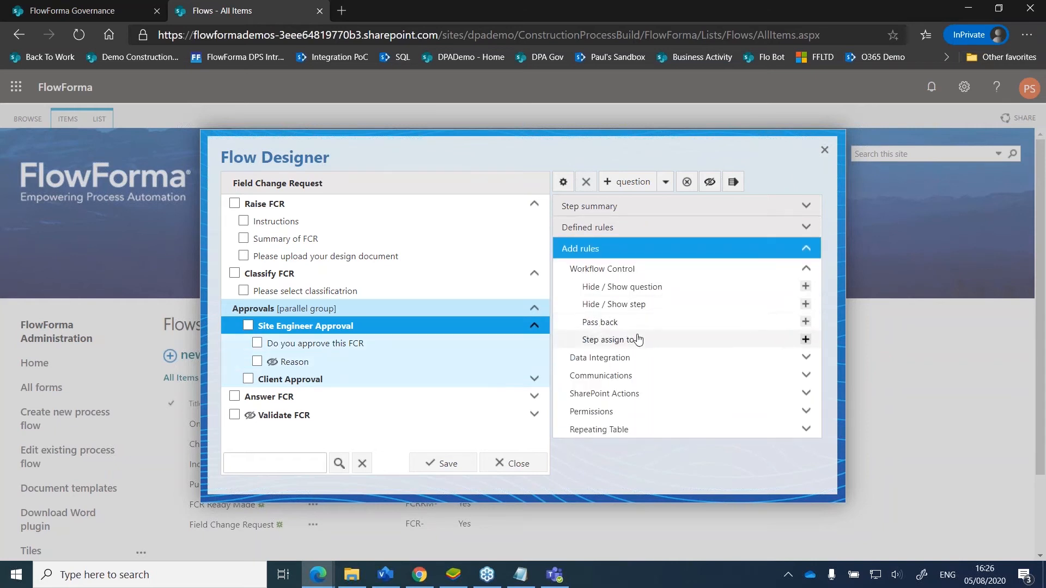
pyautogui.click(805, 322)
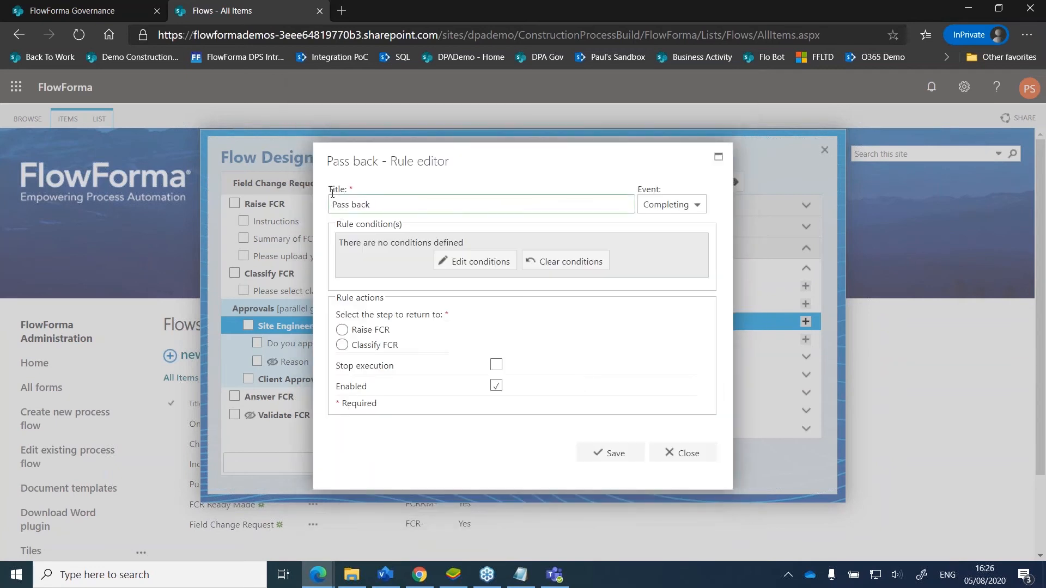
# - Set the Pass back rule to return to Raise FCR when "Do you approve this FCR" Equals "No", and save it
pyautogui.click(475, 265)
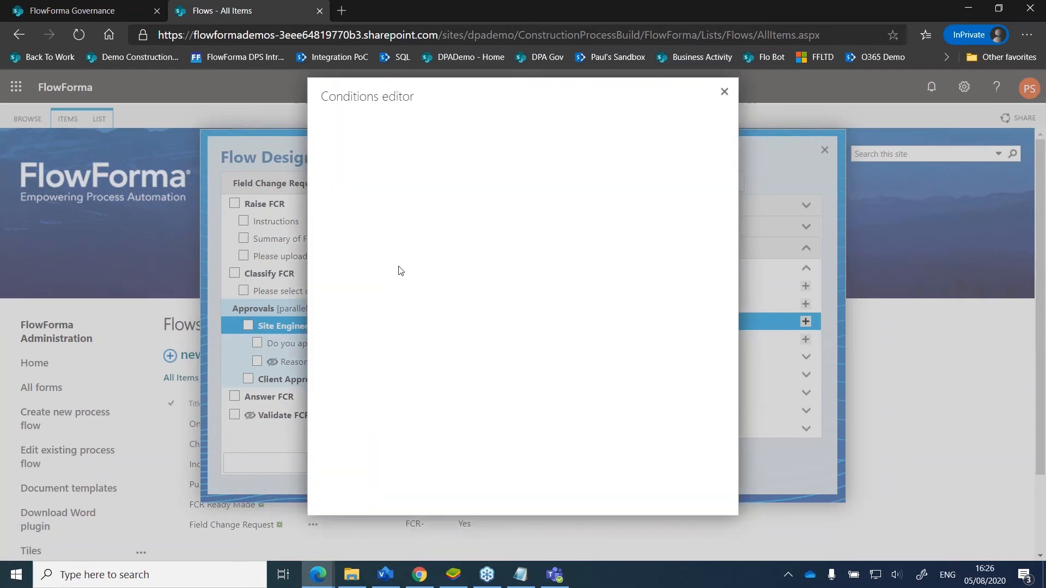
pyautogui.click(403, 221)
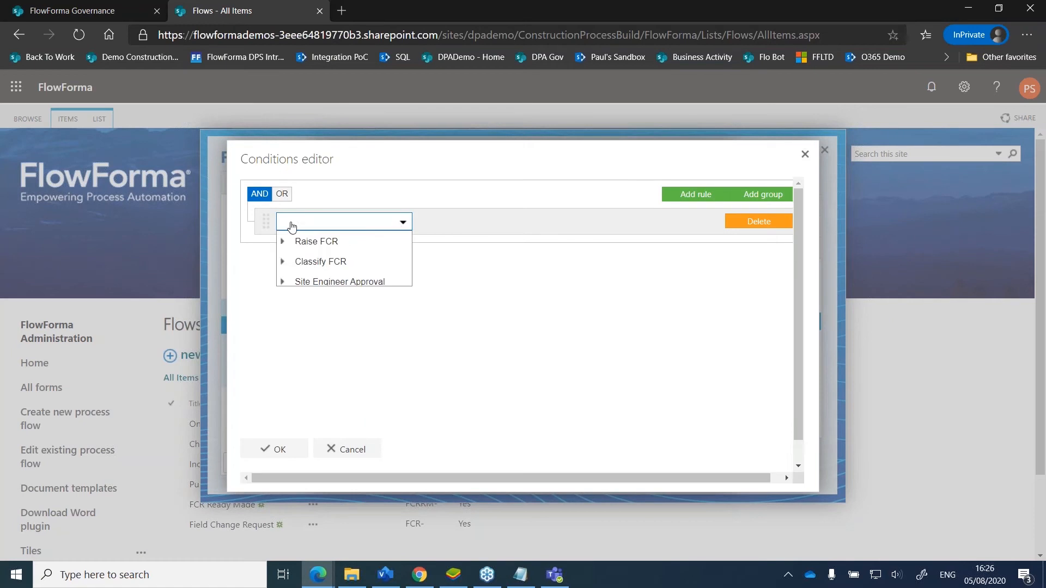
pyautogui.click(283, 282)
pyautogui.click(342, 324)
pyautogui.click(340, 226)
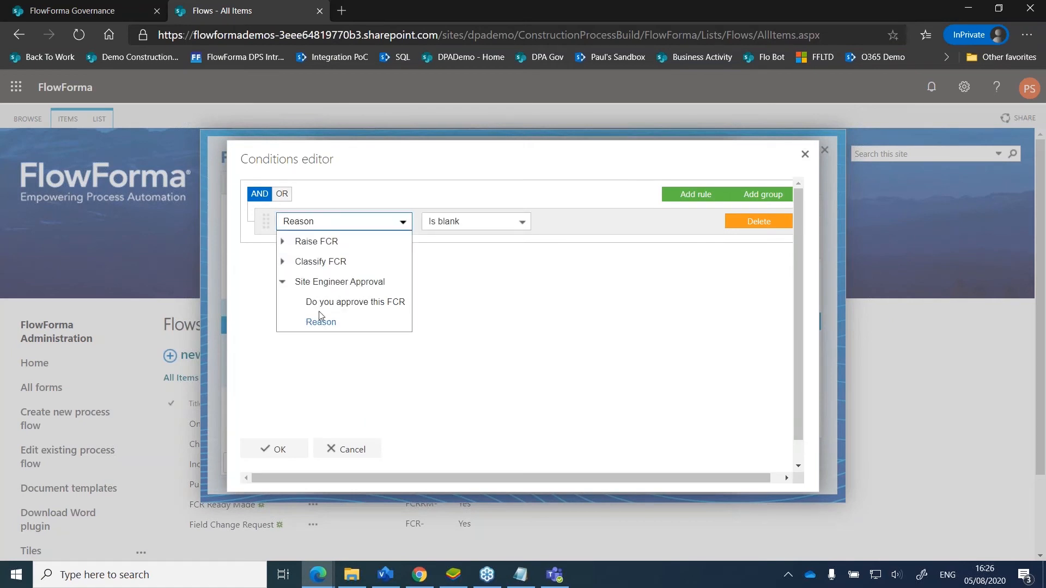
pyautogui.click(330, 303)
pyautogui.click(462, 224)
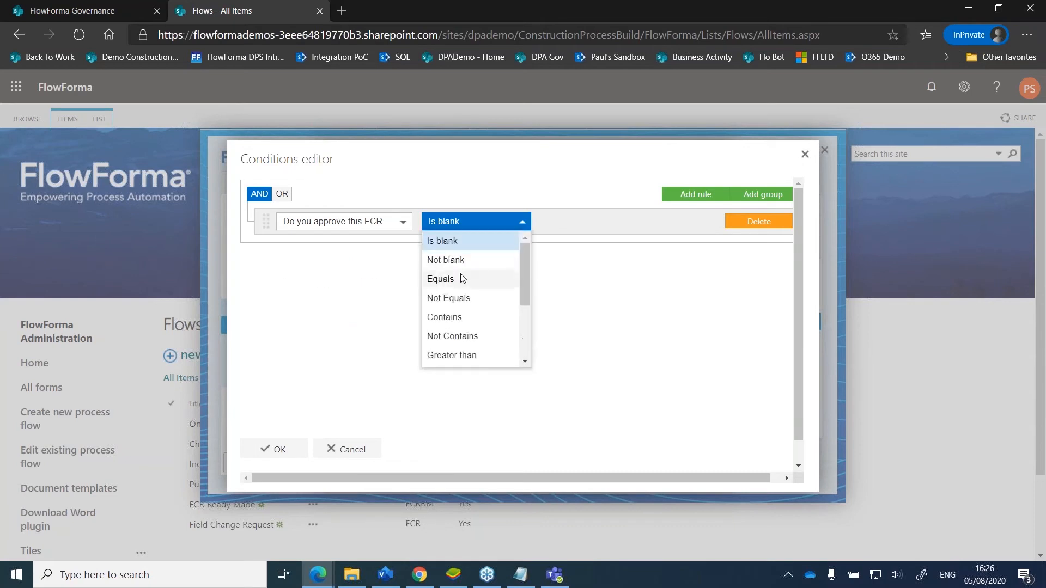
pyautogui.click(461, 277)
pyautogui.click(585, 227)
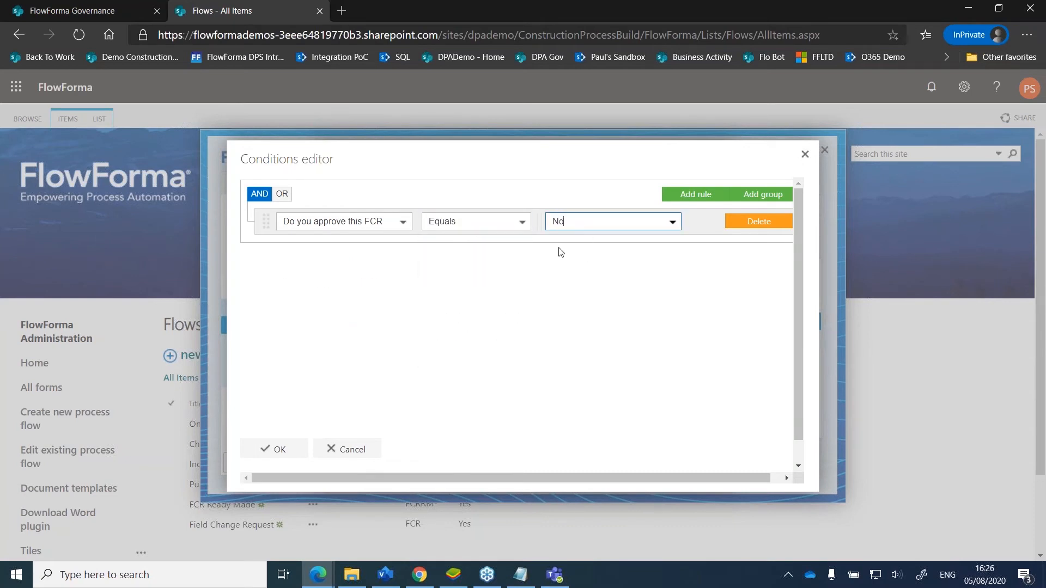
pyautogui.click(289, 442)
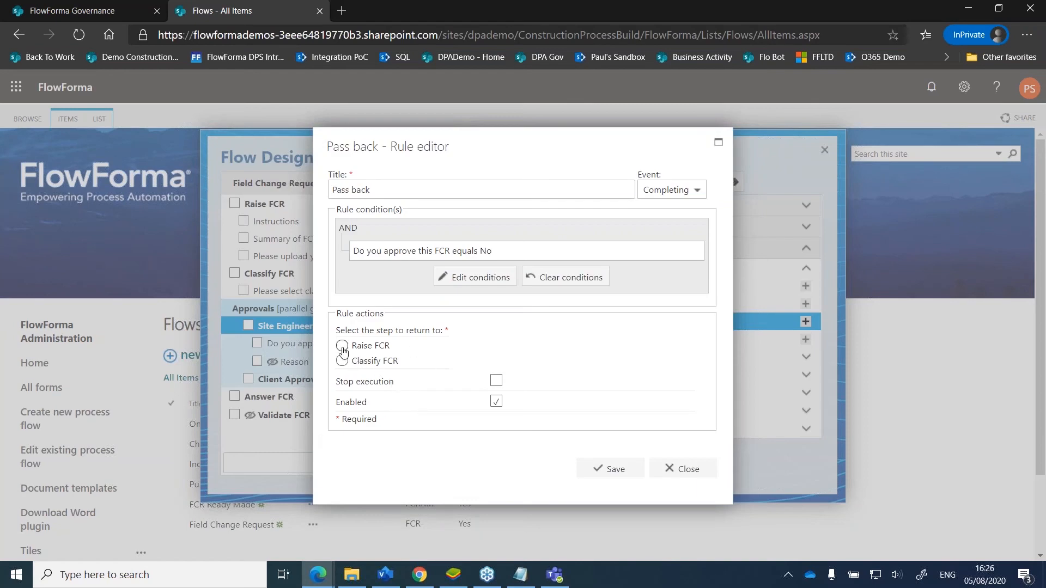
pyautogui.click(343, 347)
pyautogui.click(610, 468)
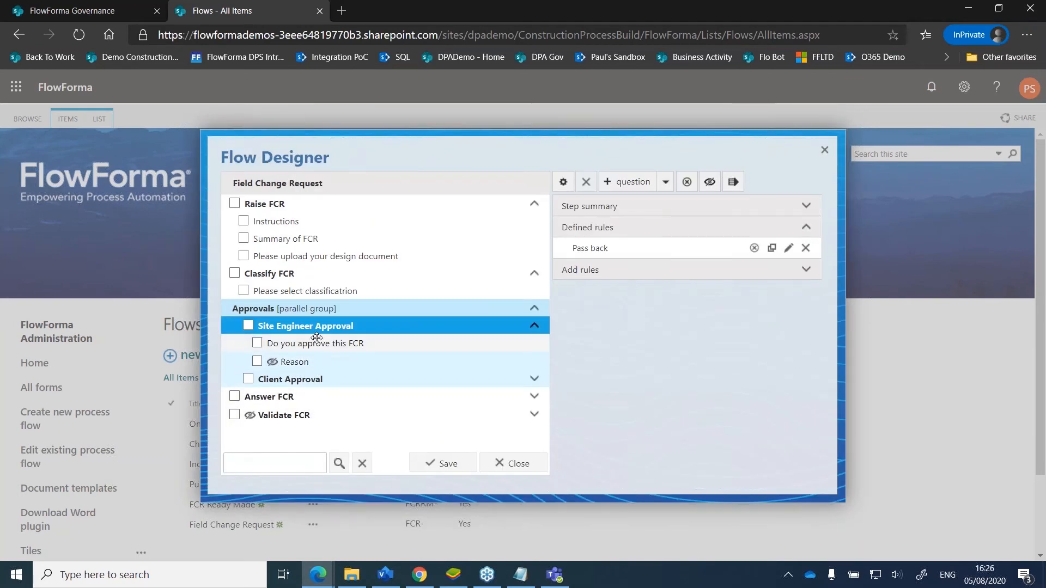
# - Open the picker for adding existing questions to the Client Approval step
pyautogui.click(309, 379)
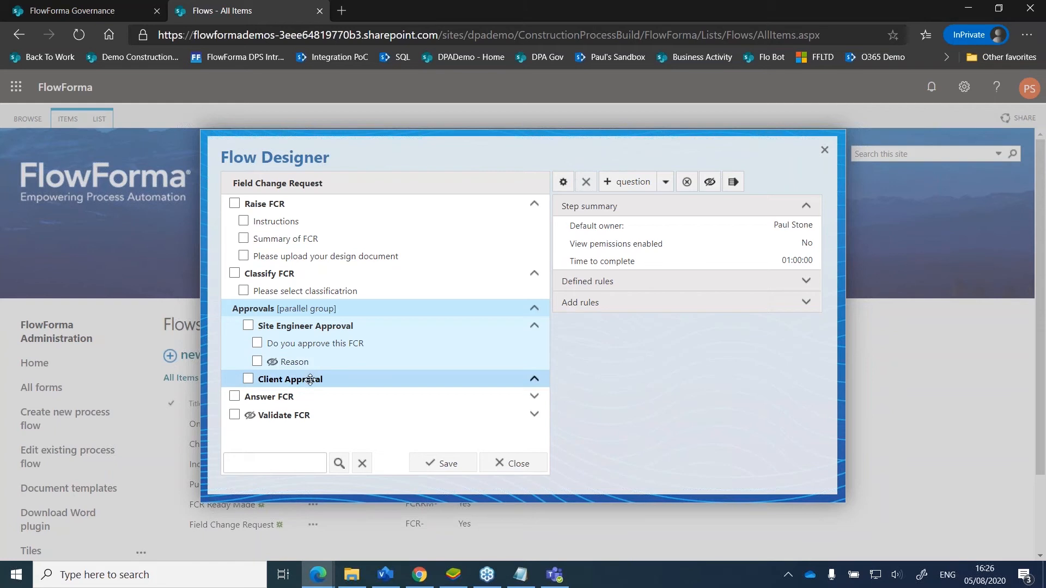
pyautogui.click(310, 380)
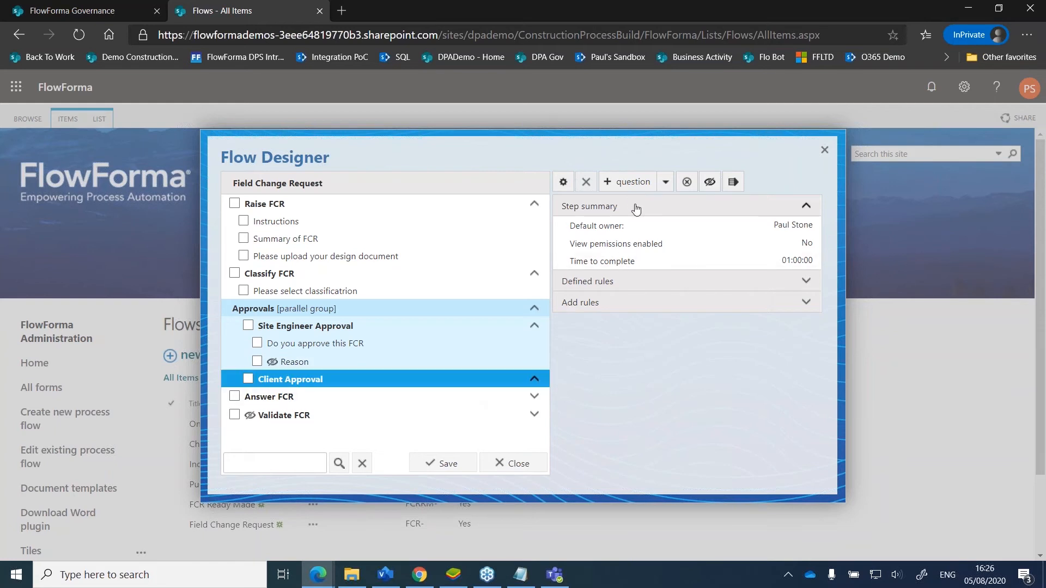
pyautogui.click(665, 184)
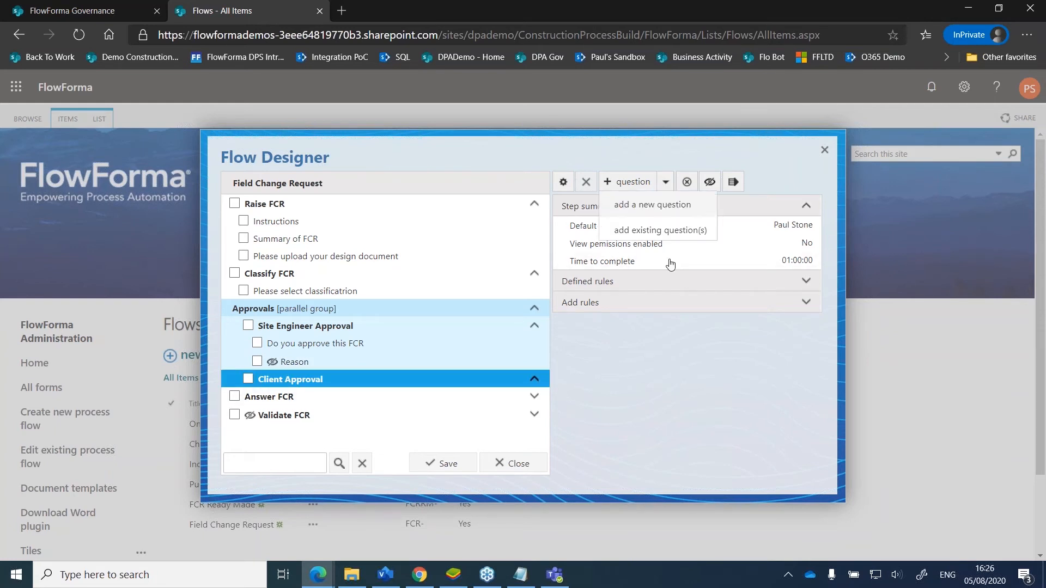
pyautogui.click(637, 233)
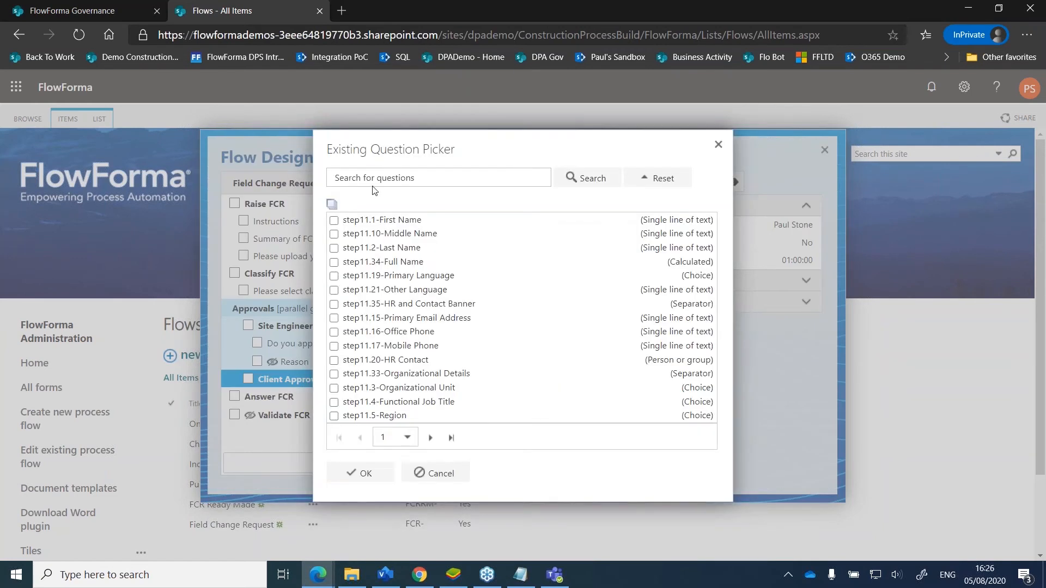
# - Try to find the approval question by searching the existing questions for "Do you approve"
pyautogui.click(364, 175)
pyautogui.write('Do you approve')
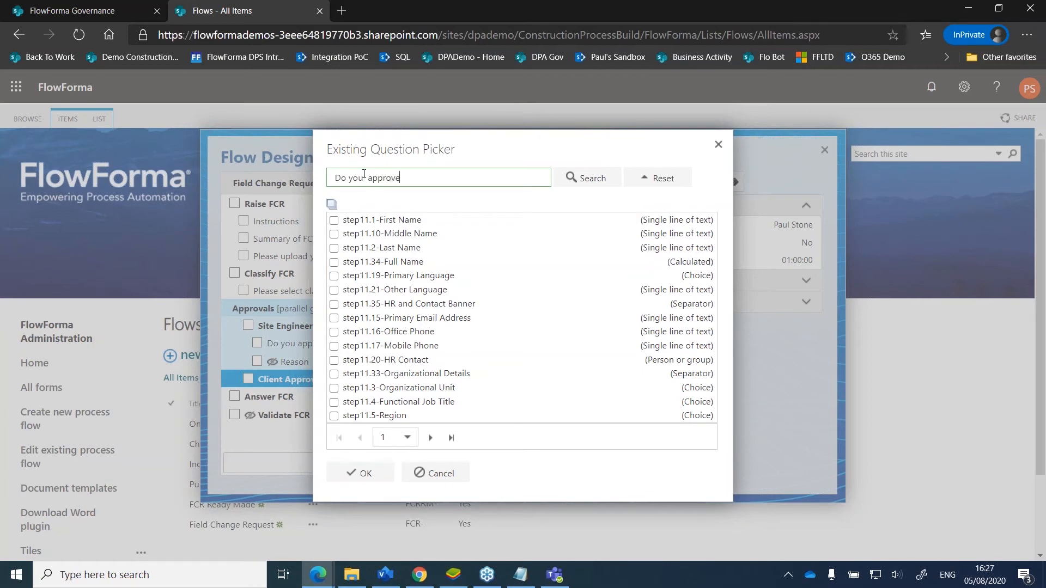
pyautogui.press('Return')
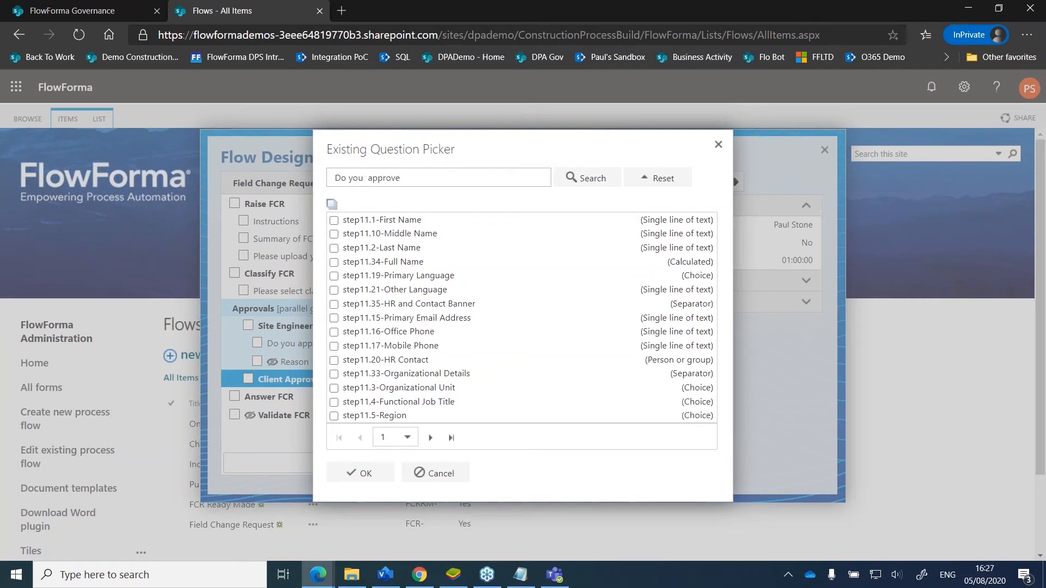
pyautogui.click(591, 183)
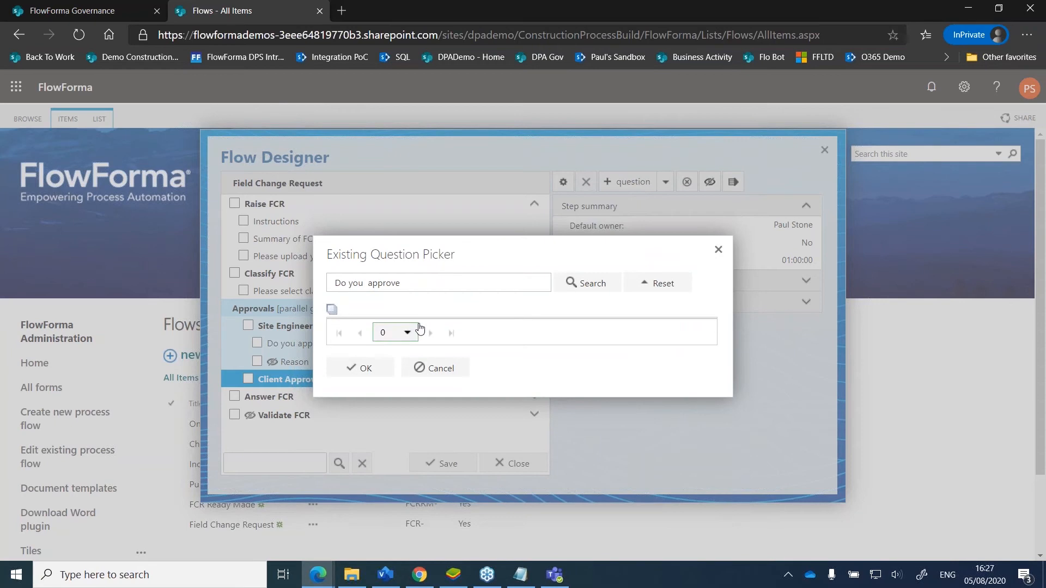
pyautogui.moveTo(417, 280); pyautogui.dragTo(321, 276)
pyautogui.press('BackSpace')
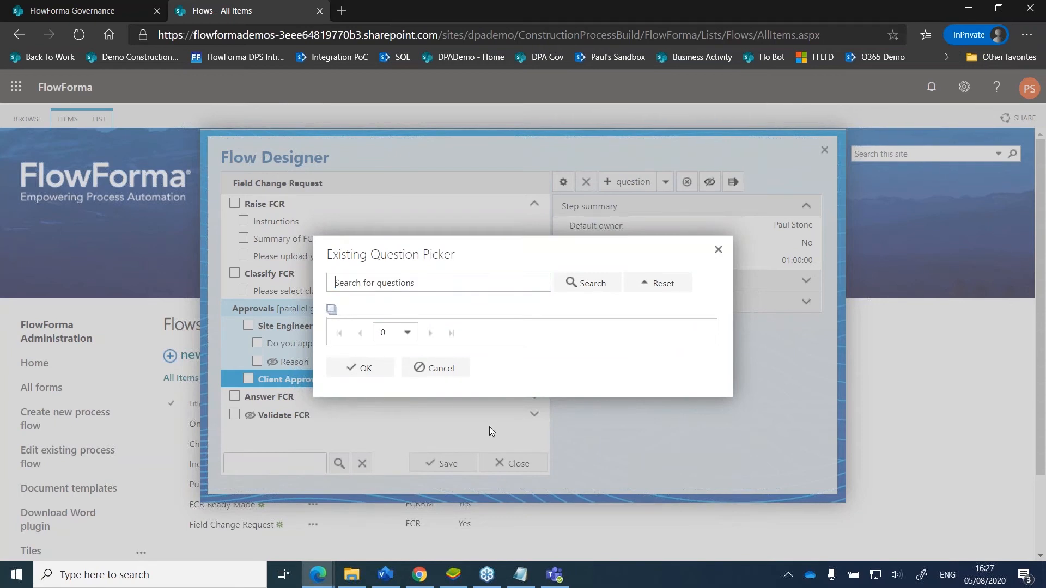
# - Search the existing questions for "Do you" and add the Yes/No question "Do you approve this FCR" to Client Approval
pyautogui.write('Do you')
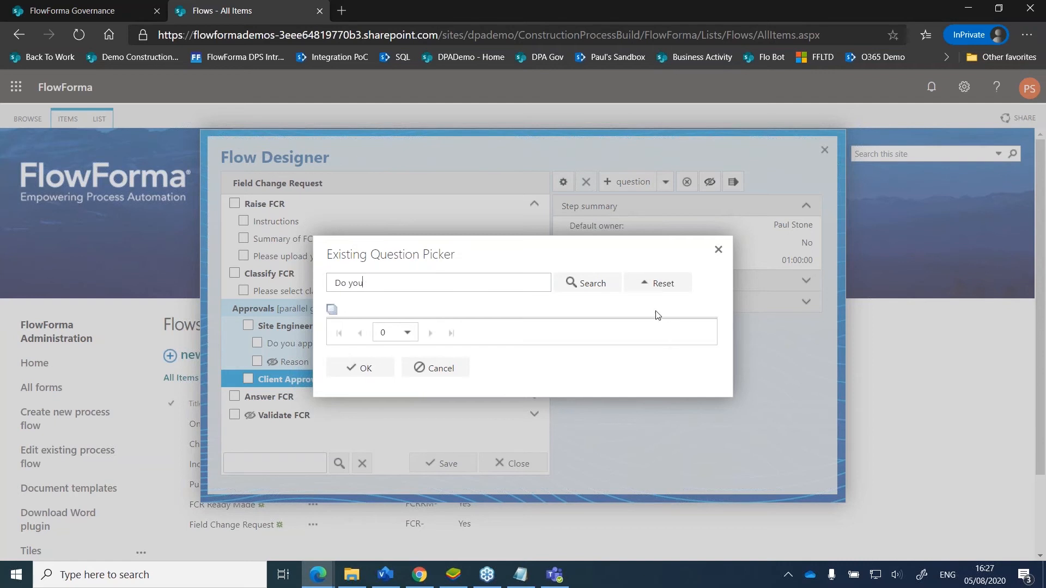
pyautogui.click(595, 282)
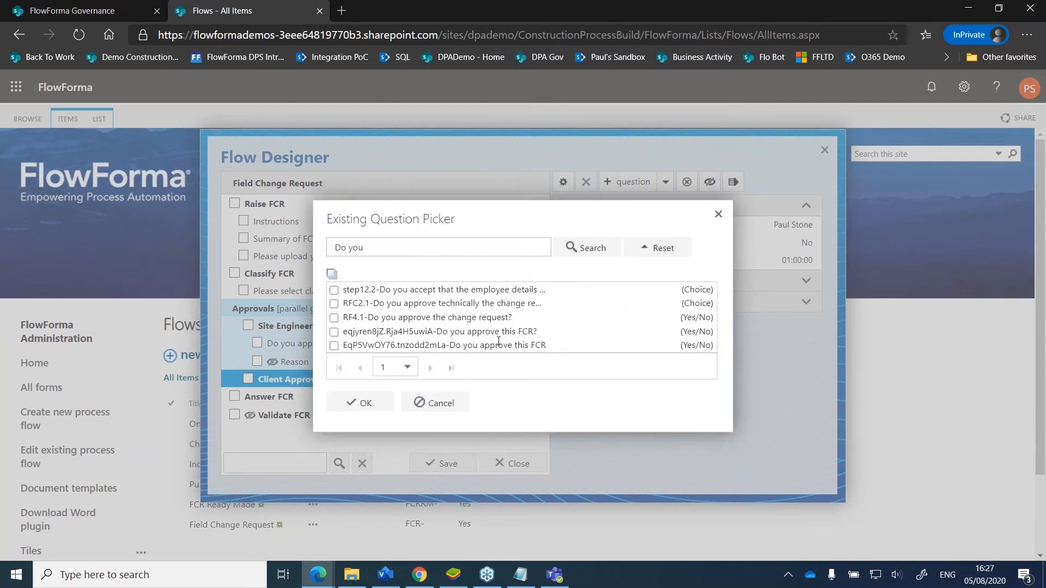
pyautogui.click(335, 346)
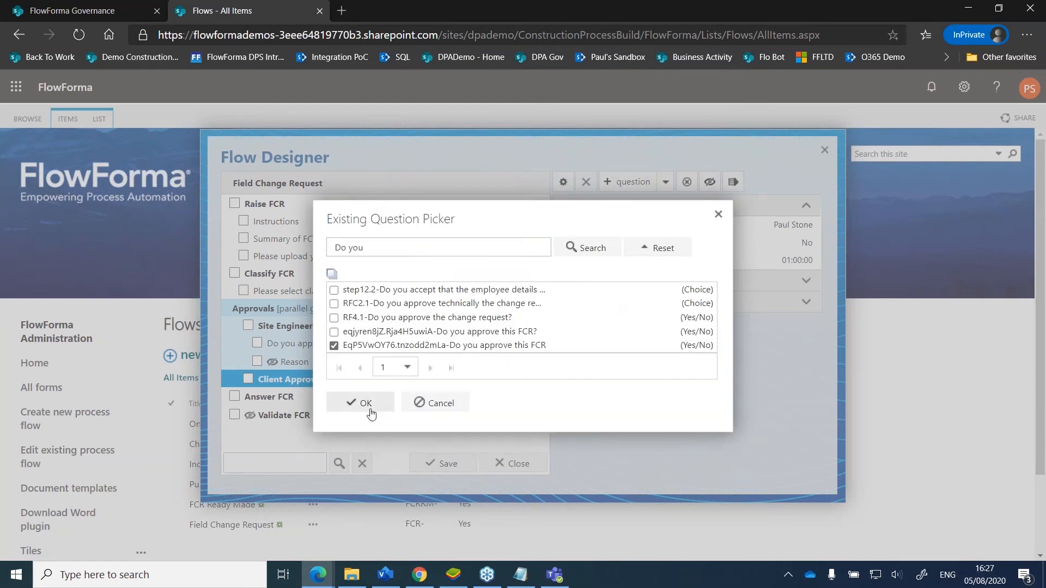
pyautogui.click(366, 402)
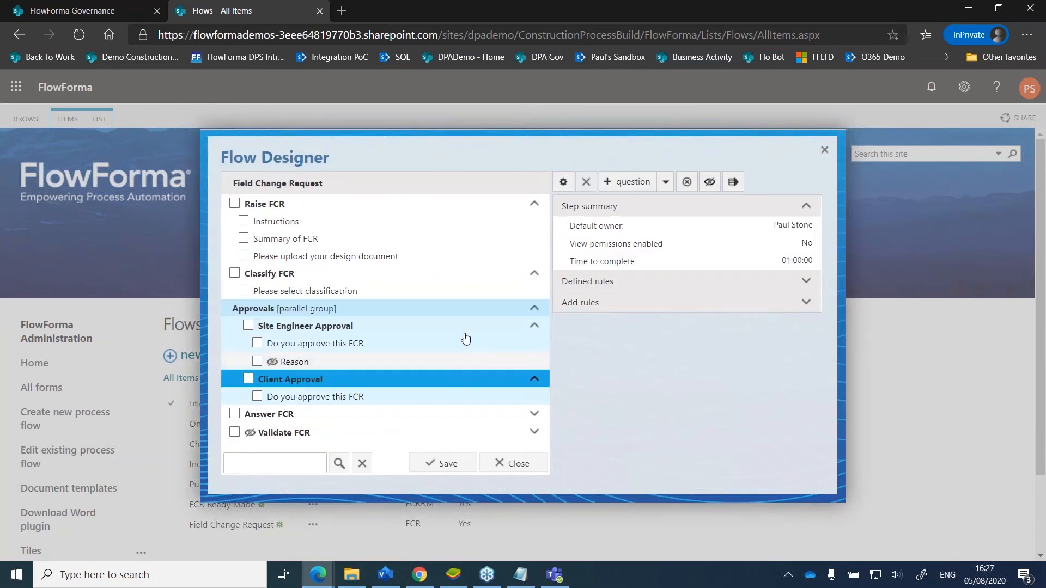
# - Search the existing questions for "Reason" to reuse in the Client Approval step
pyautogui.click(667, 185)
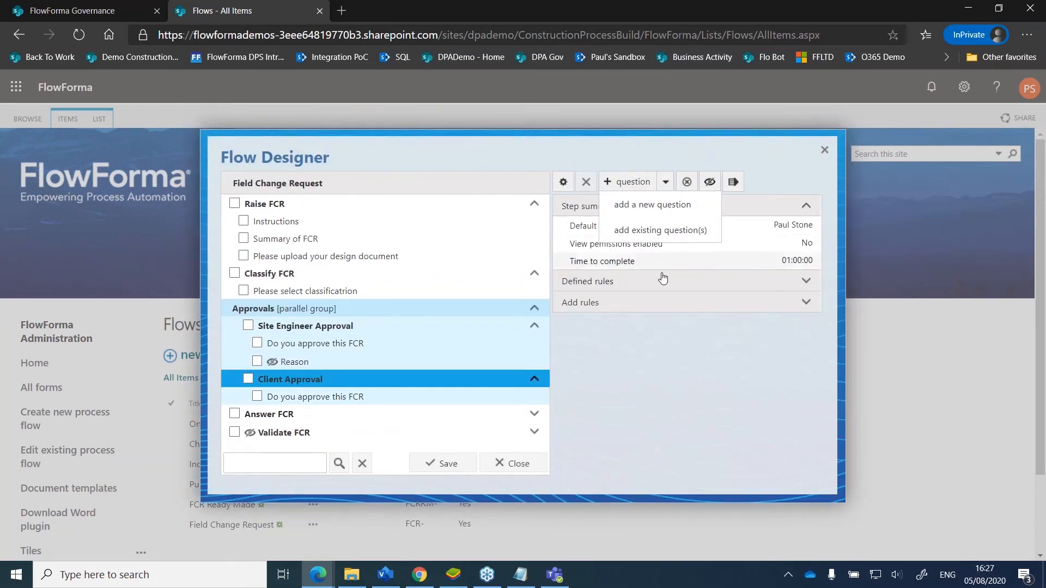
pyautogui.click(632, 235)
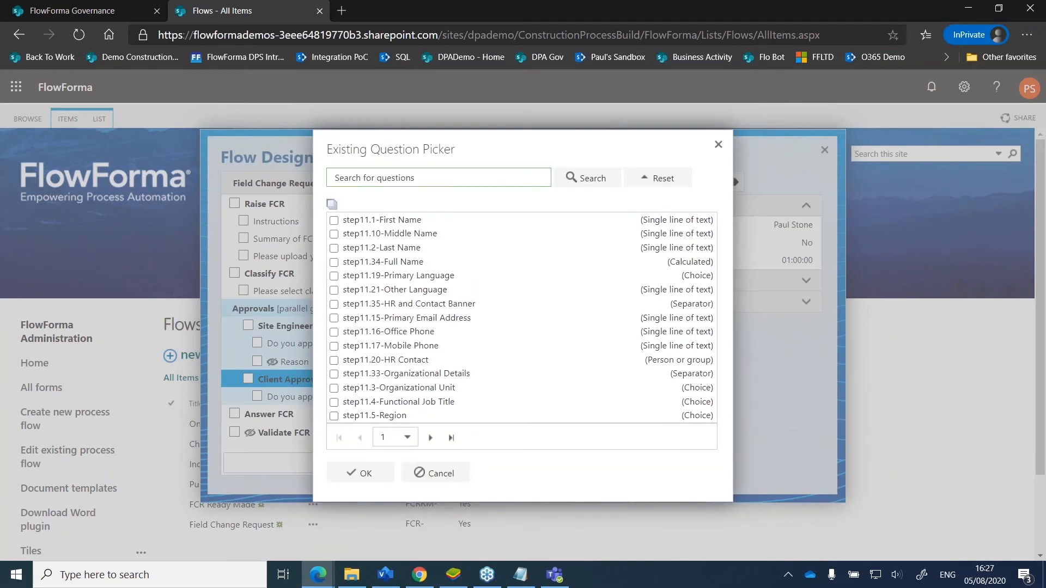
pyautogui.write('REa')
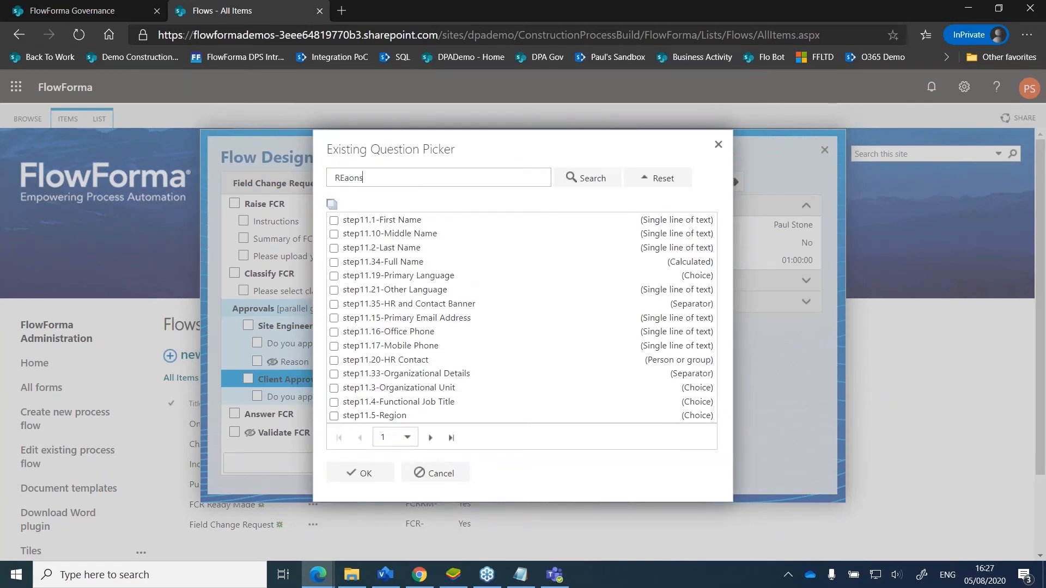
pyautogui.write('ons')
pyautogui.press('BackSpace')
pyautogui.press('BackSpace')
pyautogui.press('BackSpace')
pyautogui.press('BackSpace')
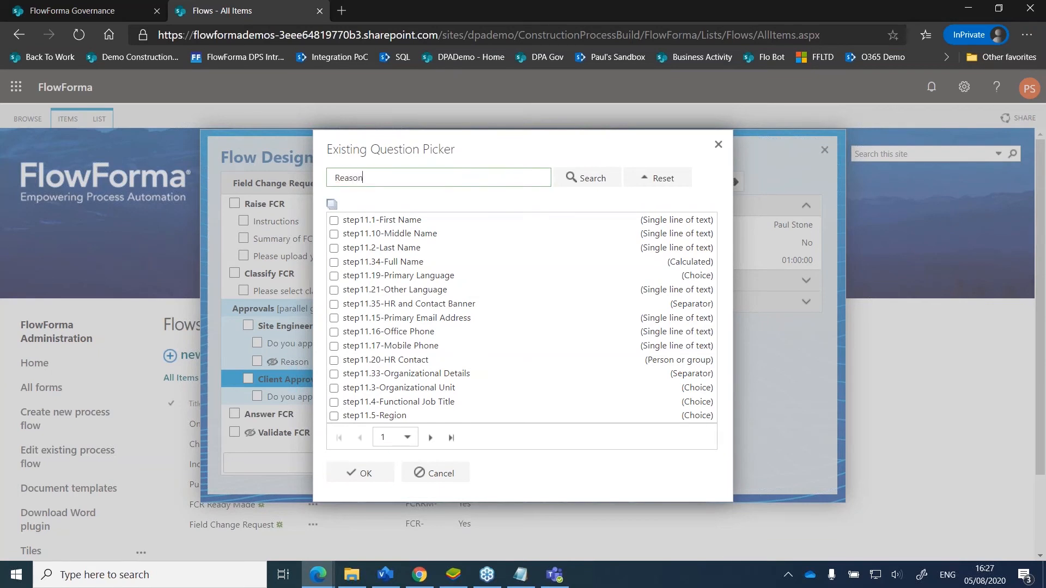
pyautogui.write('ason')
pyautogui.click(579, 180)
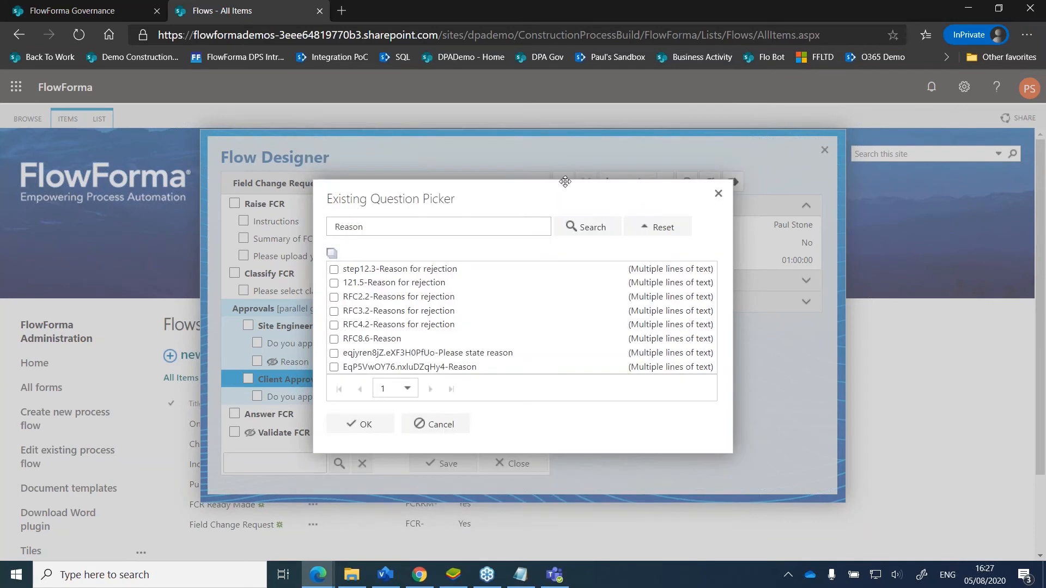
# - Add the existing question EqP5VwOY76.nxIuDZqHy4-Reason to Client Approval and hide it by default
pyautogui.click(334, 367)
pyautogui.click(361, 424)
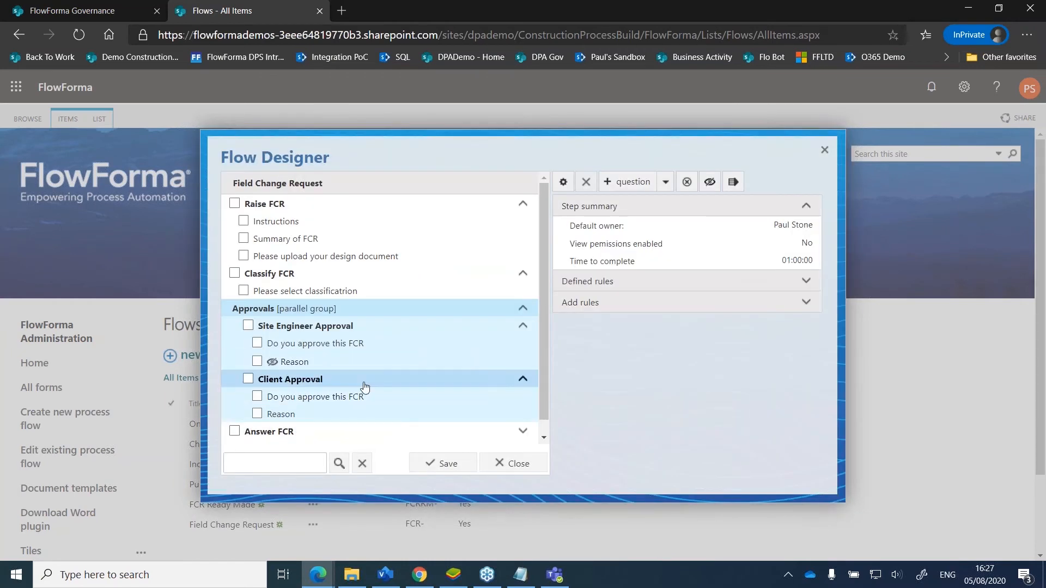
pyautogui.click(294, 400)
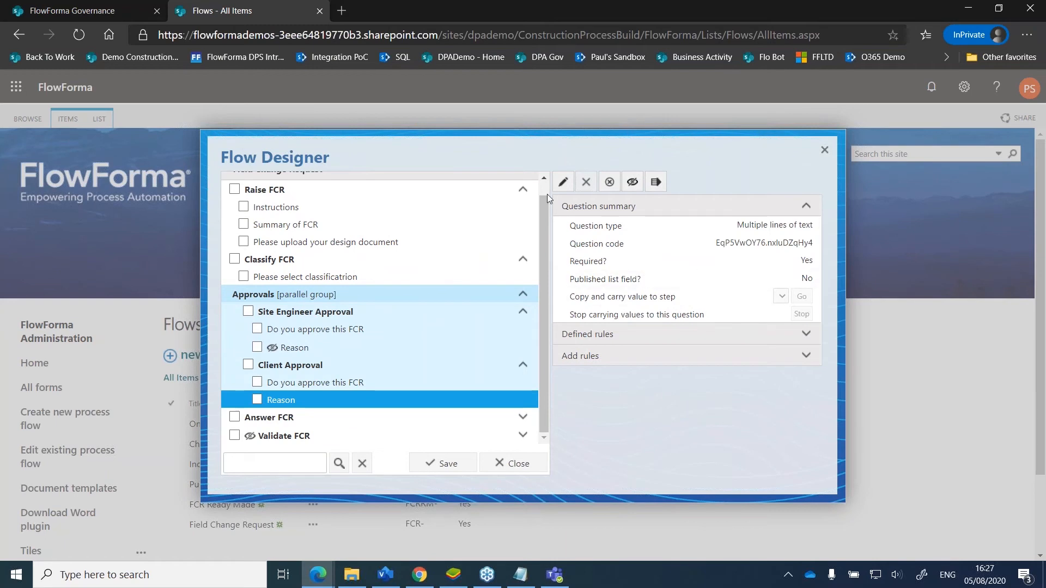
pyautogui.click(632, 181)
# - Add a Hide / Show question rule to Client Approval's "Do you approve this FCR" with the condition that this question Equals "No"
pyautogui.click(304, 385)
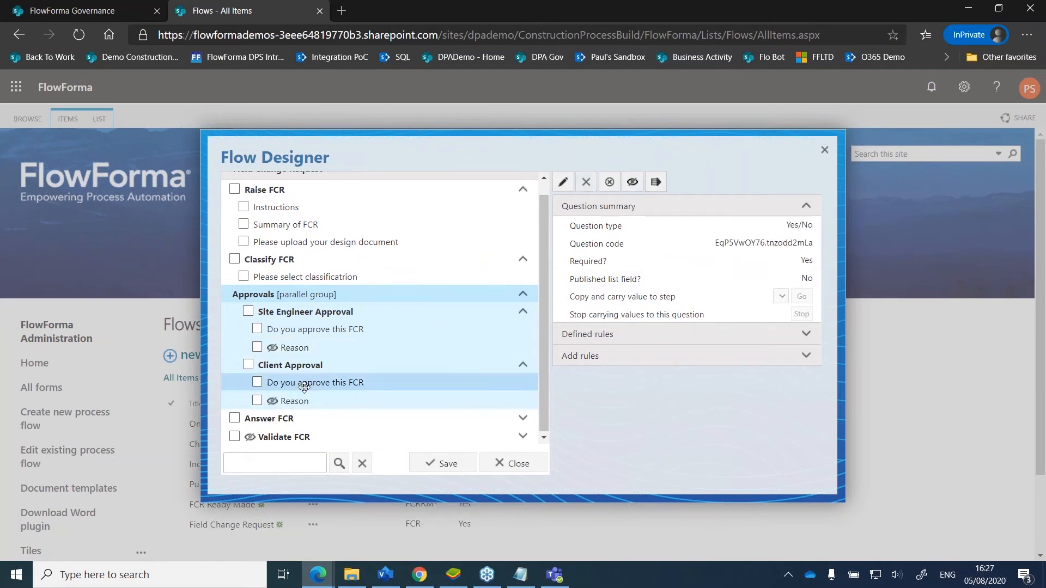
pyautogui.click(629, 356)
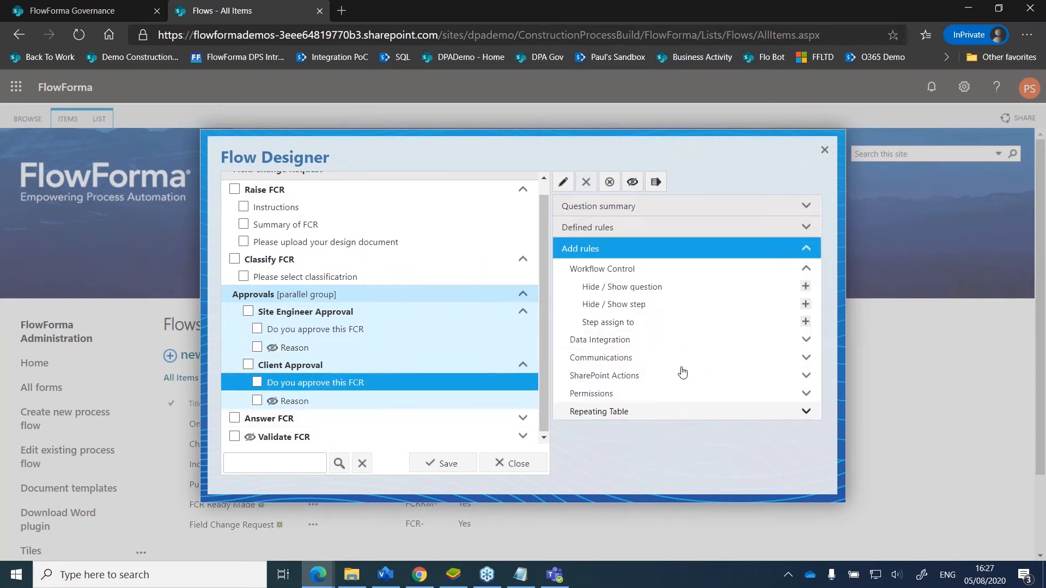
pyautogui.click(645, 340)
pyautogui.click(644, 269)
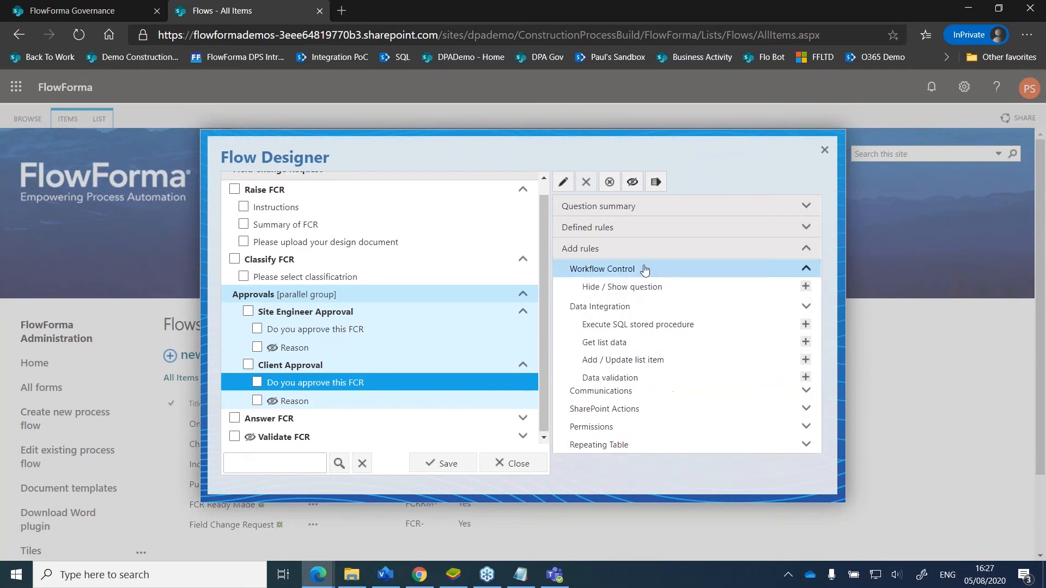
pyautogui.click(806, 287)
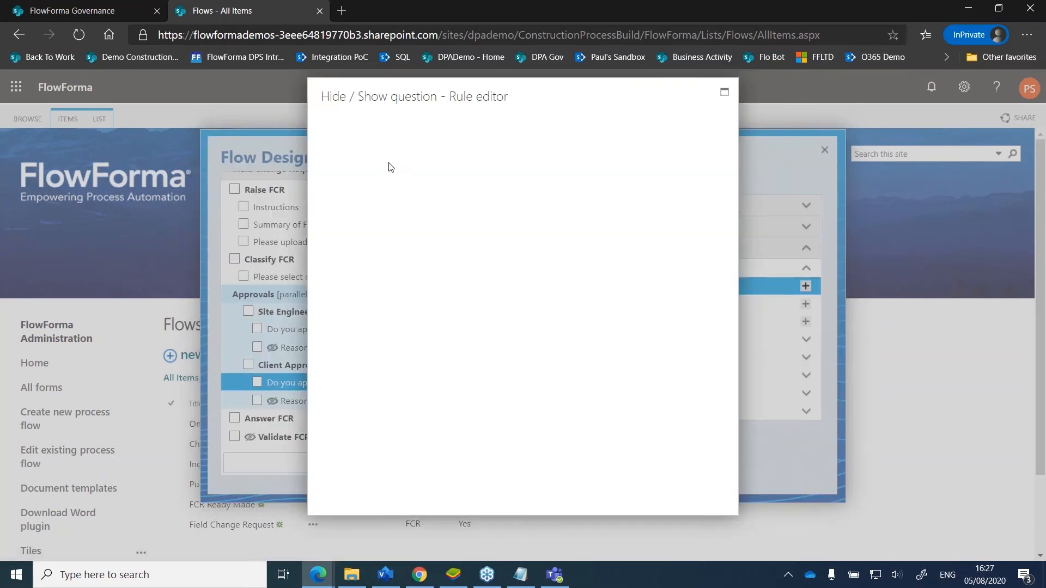
pyautogui.click(475, 255)
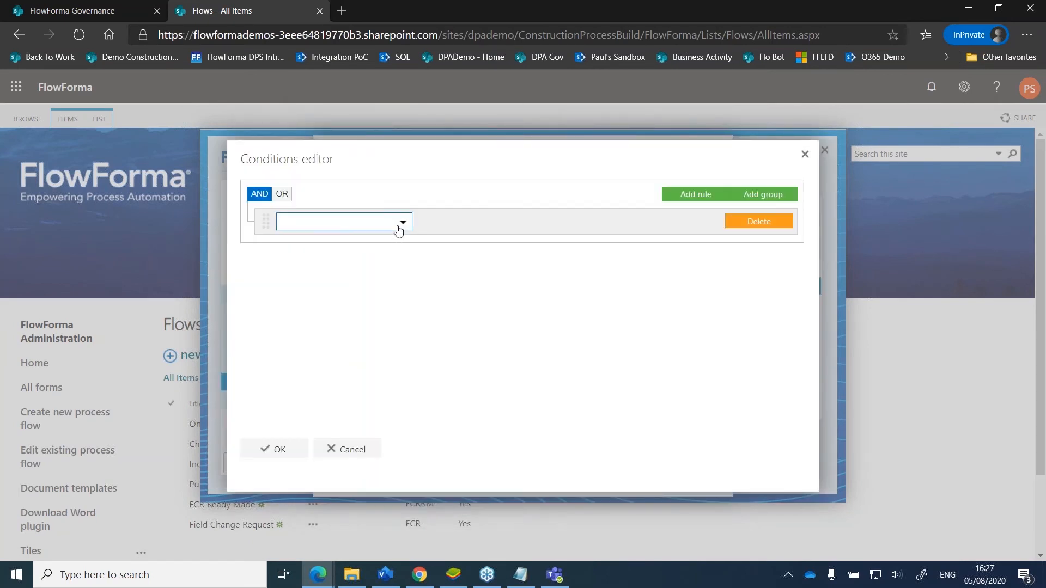
pyautogui.click(400, 231)
pyautogui.click(282, 302)
pyautogui.click(326, 327)
pyautogui.click(483, 224)
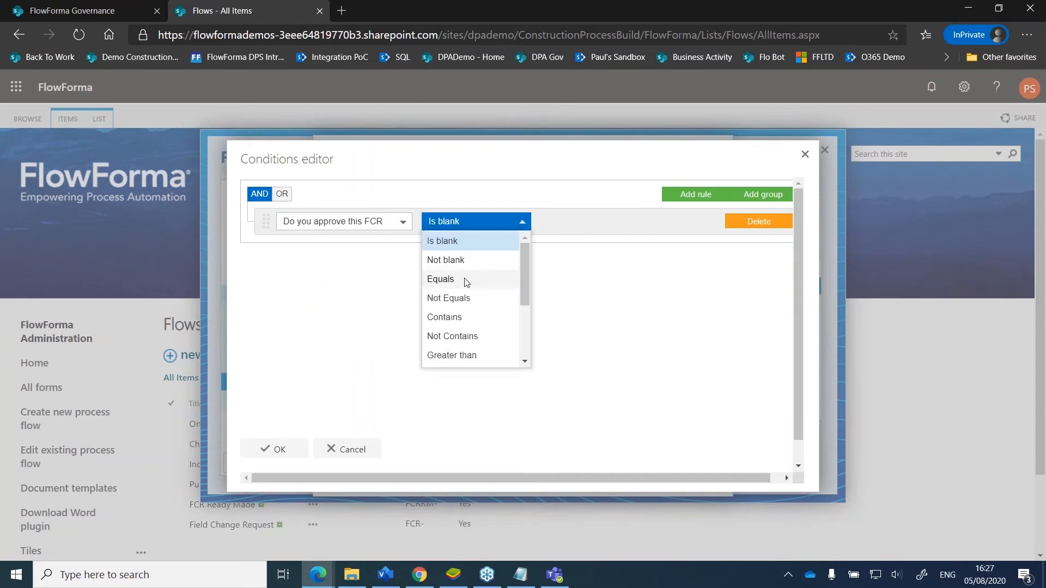
pyautogui.click(467, 282)
pyautogui.click(583, 223)
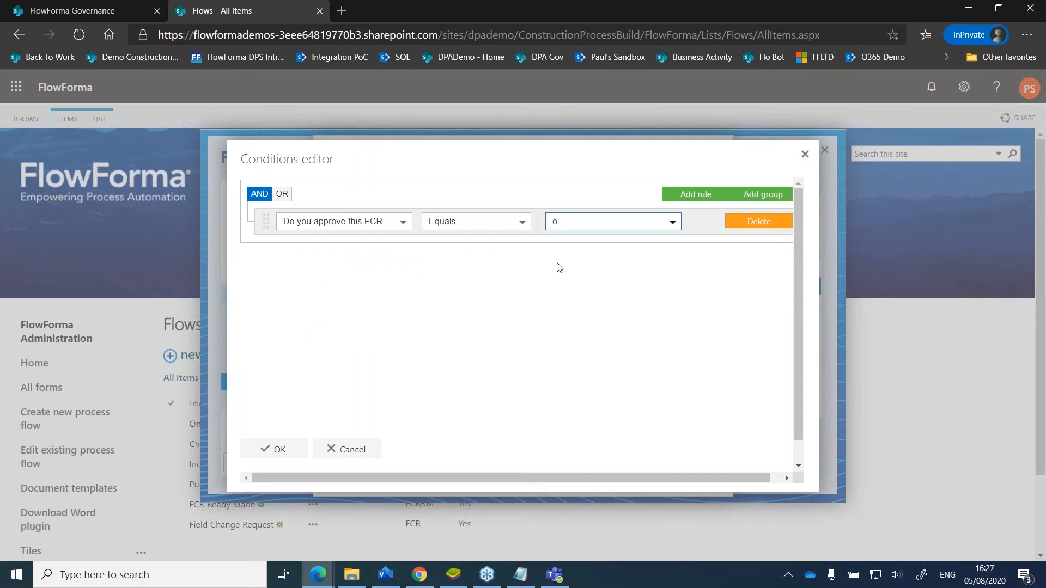
pyautogui.write('No')
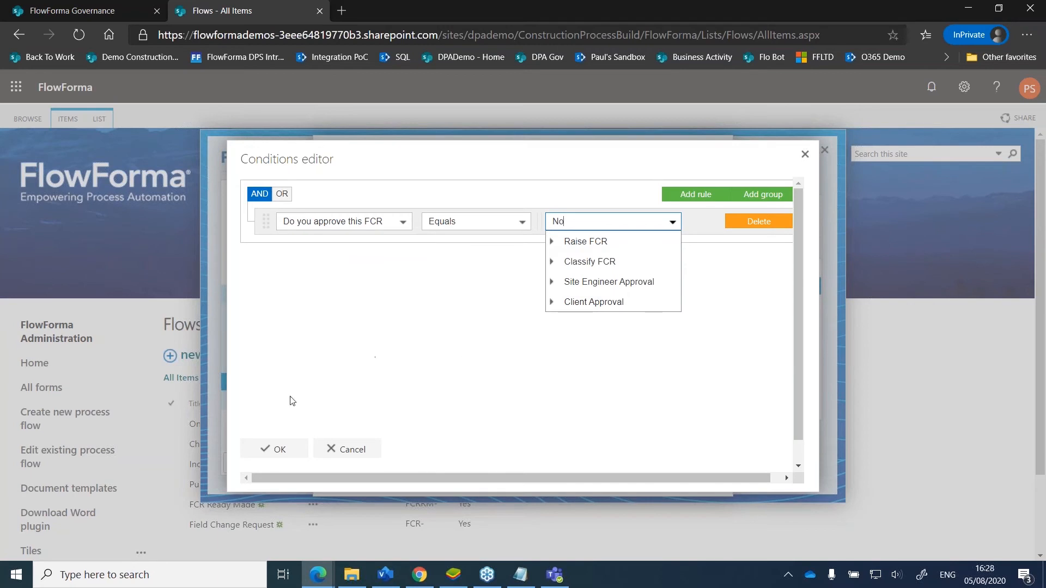
pyautogui.click(275, 449)
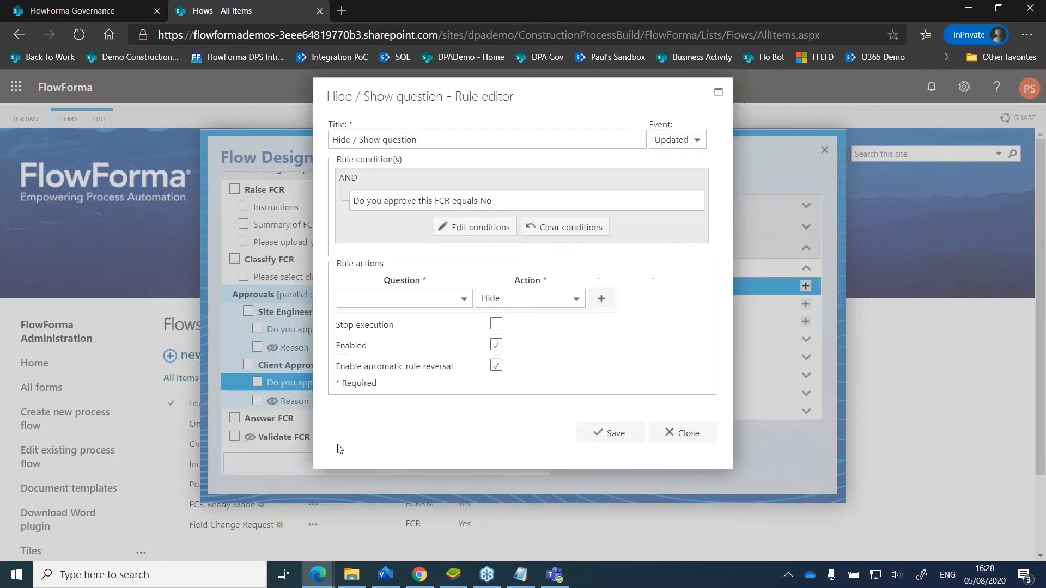
# - Set the rule action to Show the Client Approval step's Reason question, and save the rule
pyautogui.click(463, 298)
pyautogui.click(345, 381)
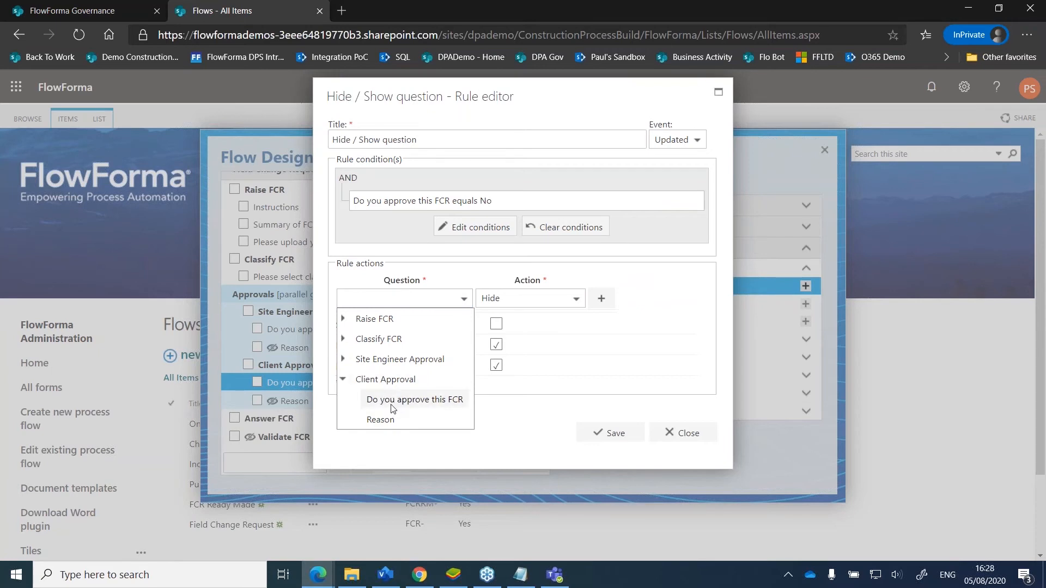
pyautogui.click(382, 419)
pyautogui.click(517, 298)
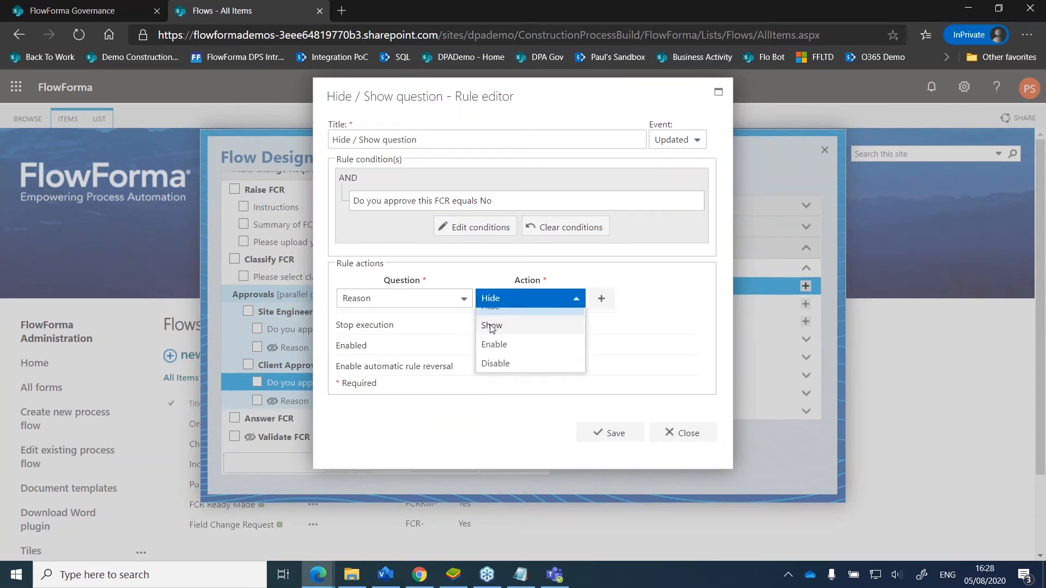
pyautogui.click(493, 326)
pyautogui.click(614, 433)
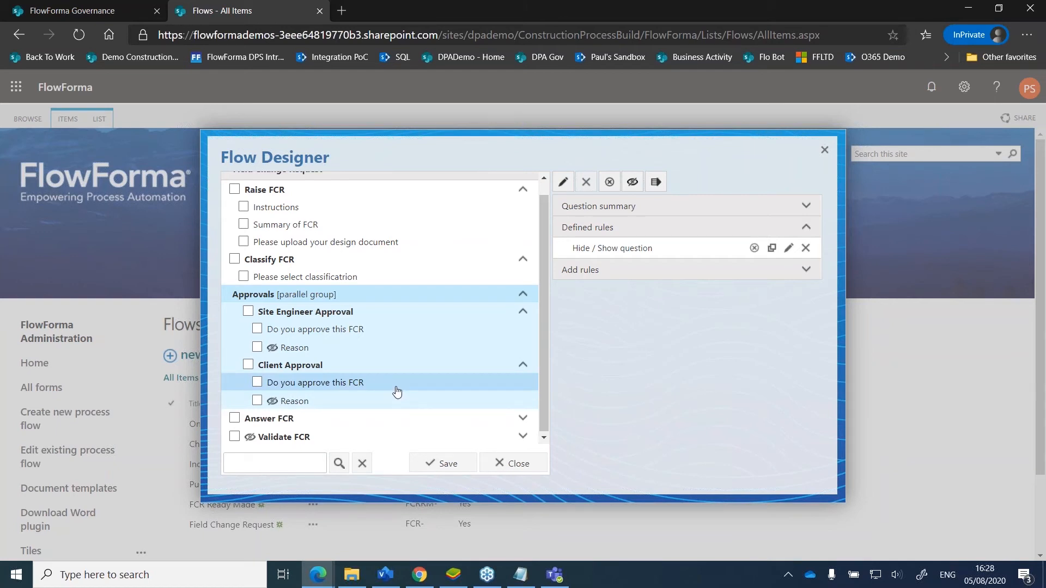
pyautogui.click(396, 386)
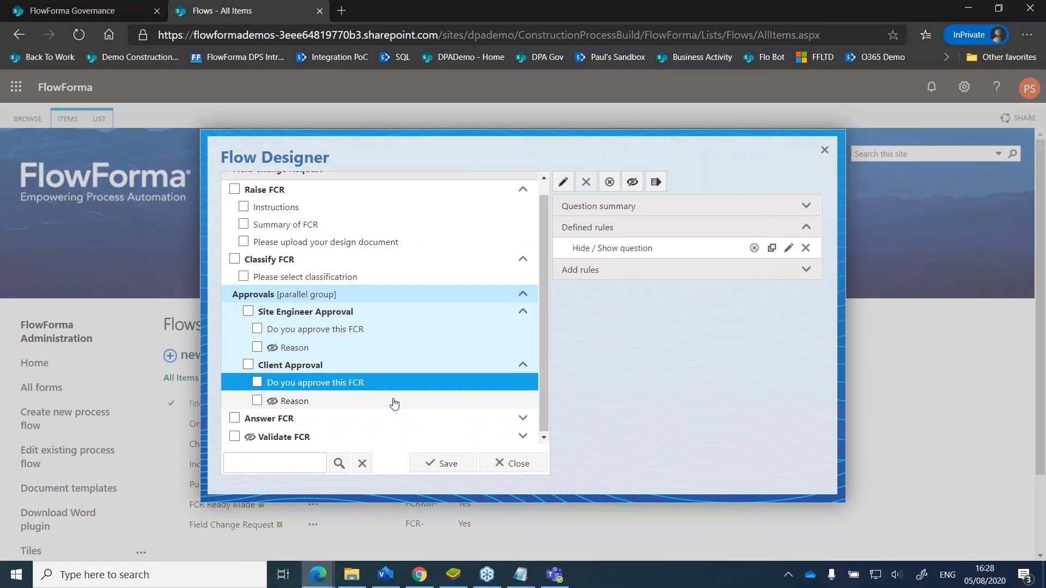
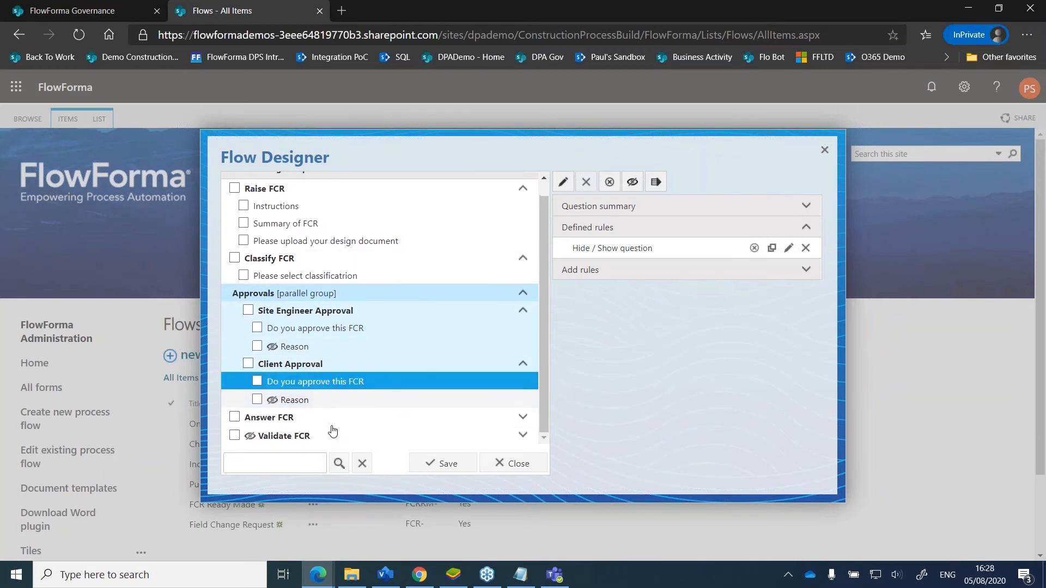
# - Add a Hide / Show step rule to the Classify FCR step and title it "Hide / Show VAlidate FCR"
pyautogui.click(302, 437)
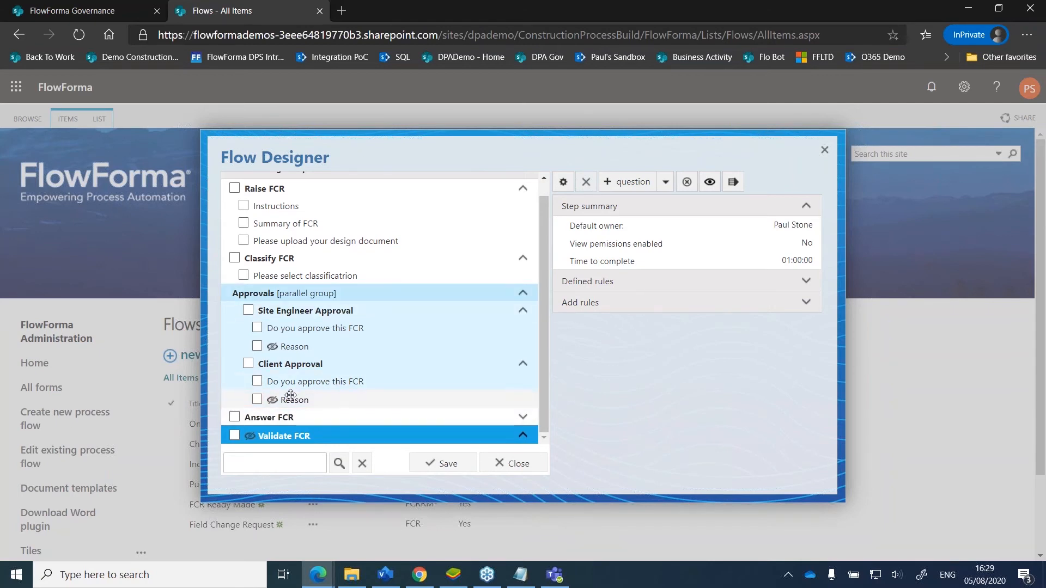
pyautogui.click(266, 257)
pyautogui.click(273, 269)
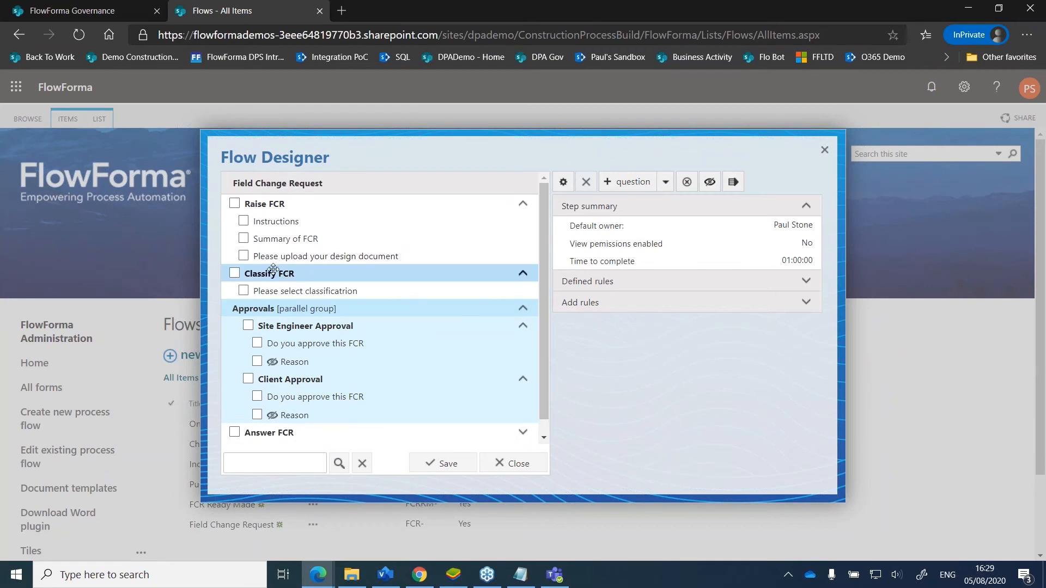
pyautogui.click(270, 270)
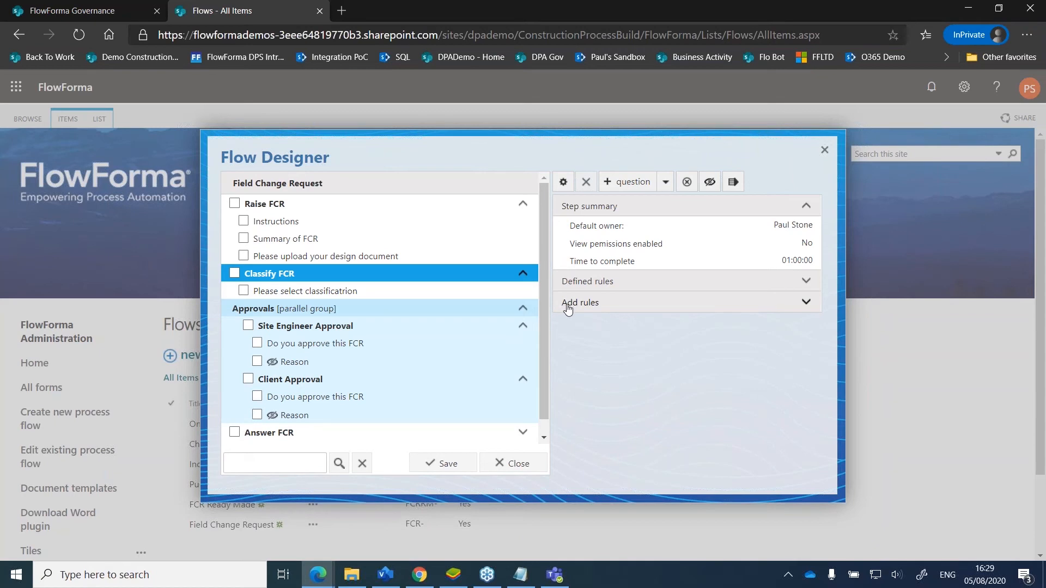
pyautogui.click(568, 303)
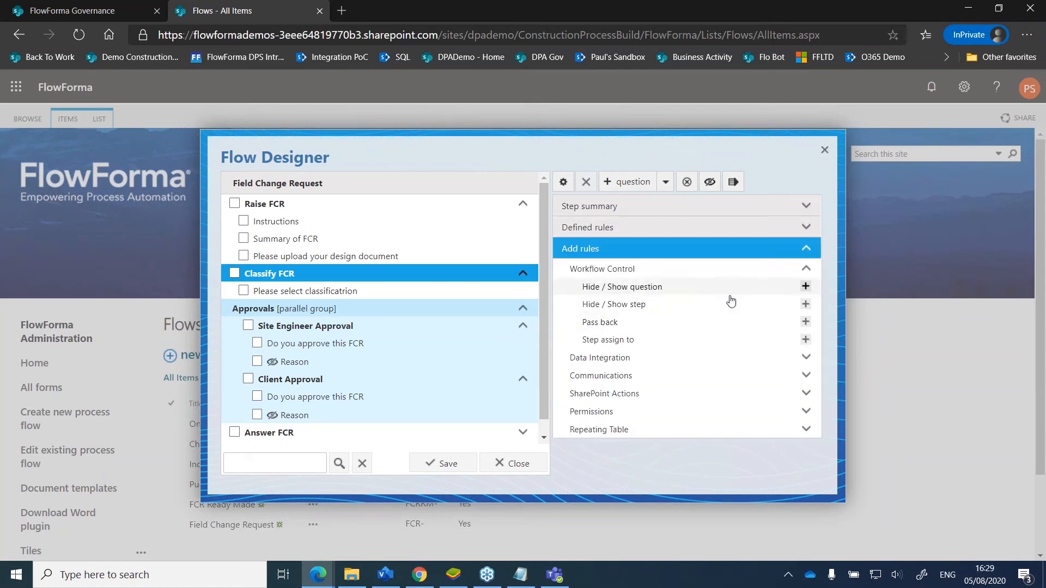
pyautogui.click(805, 303)
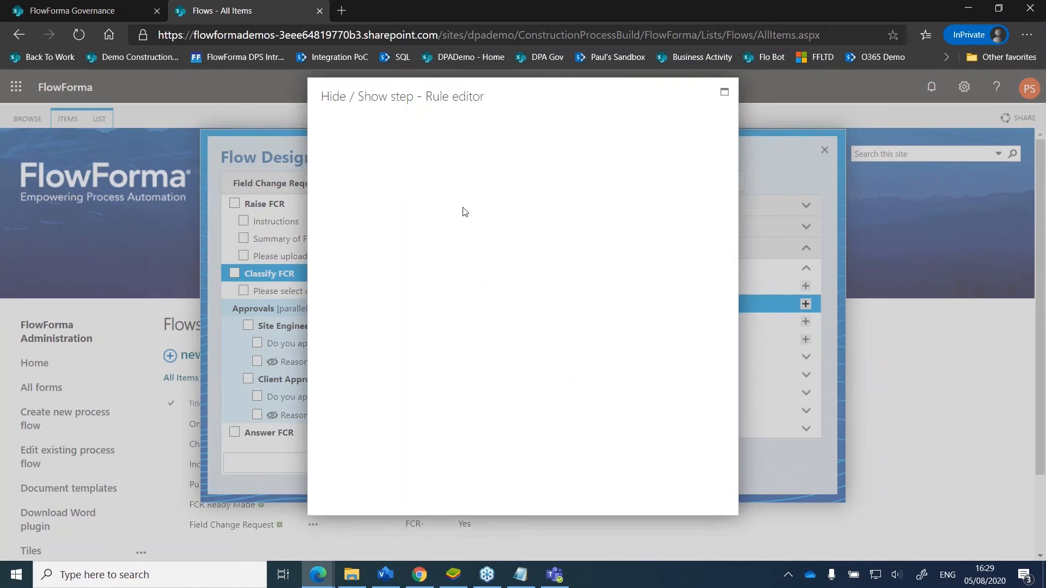
pyautogui.click(434, 200)
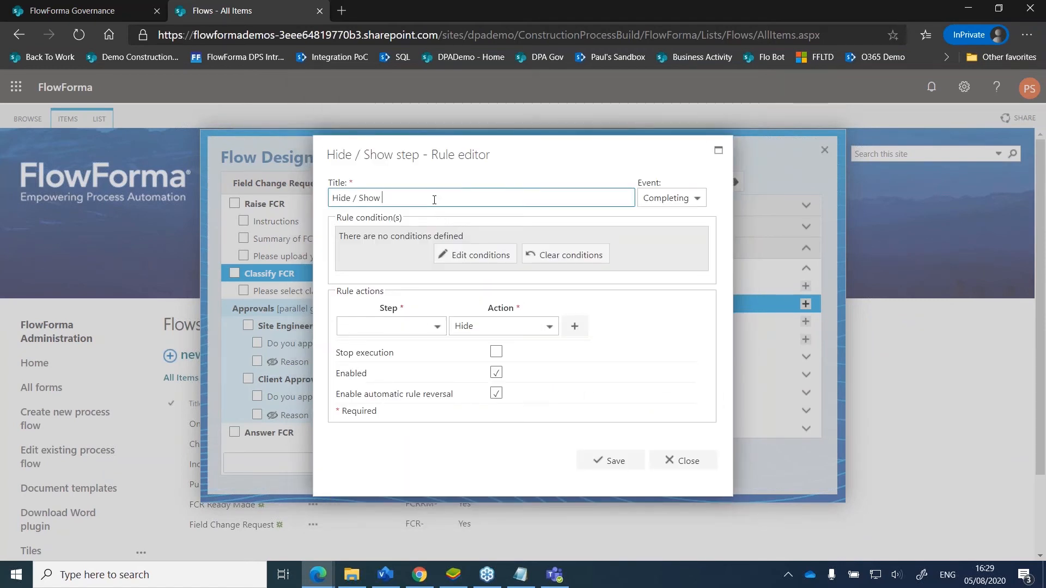
pyautogui.write('VAlidate FCR')
# - Set the rule condition to "Please select classificatrion" Equals "Major"
pyautogui.click(476, 252)
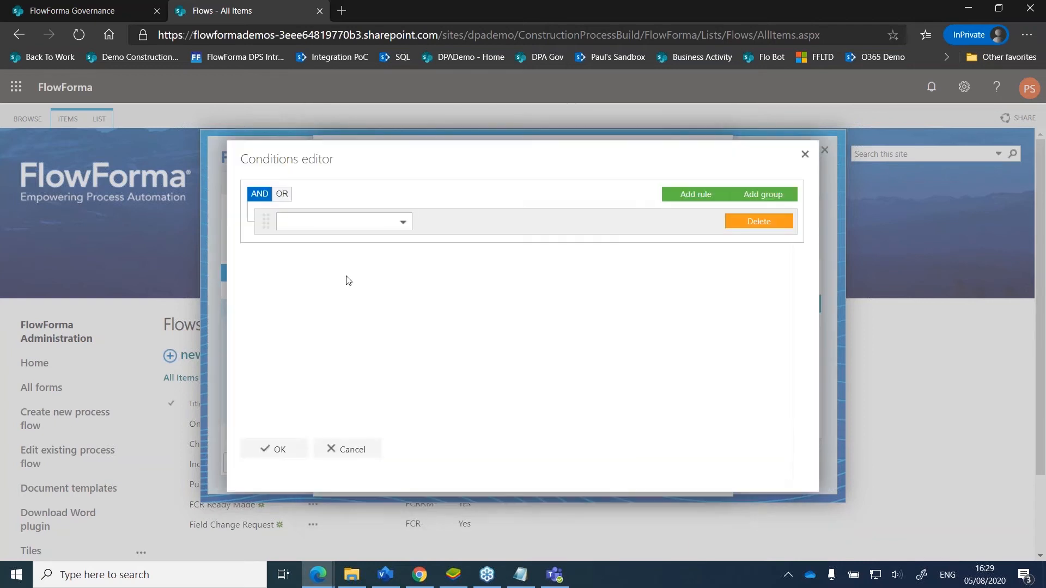
pyautogui.click(355, 222)
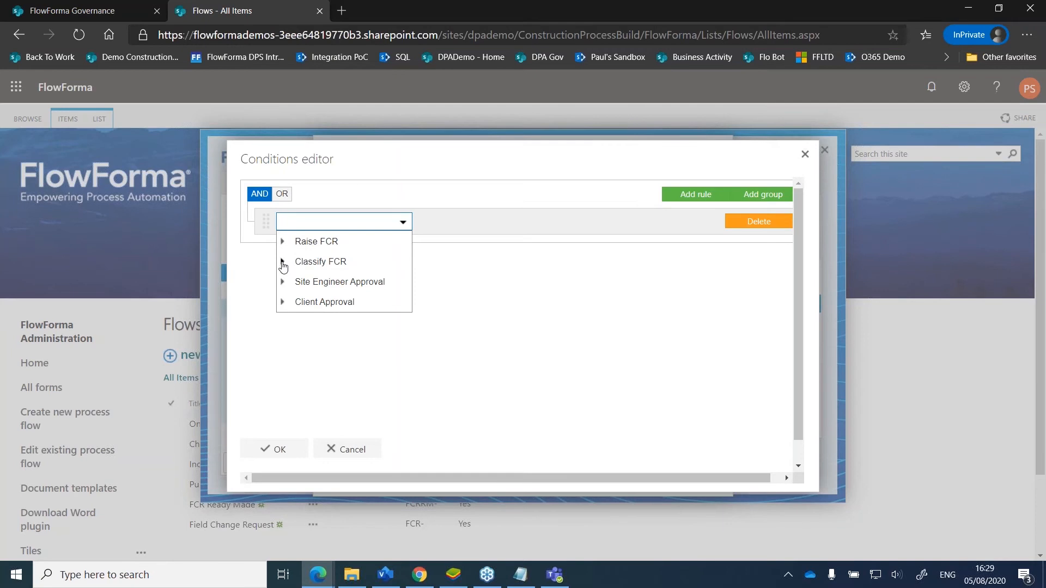
pyautogui.click(281, 263)
pyautogui.click(322, 281)
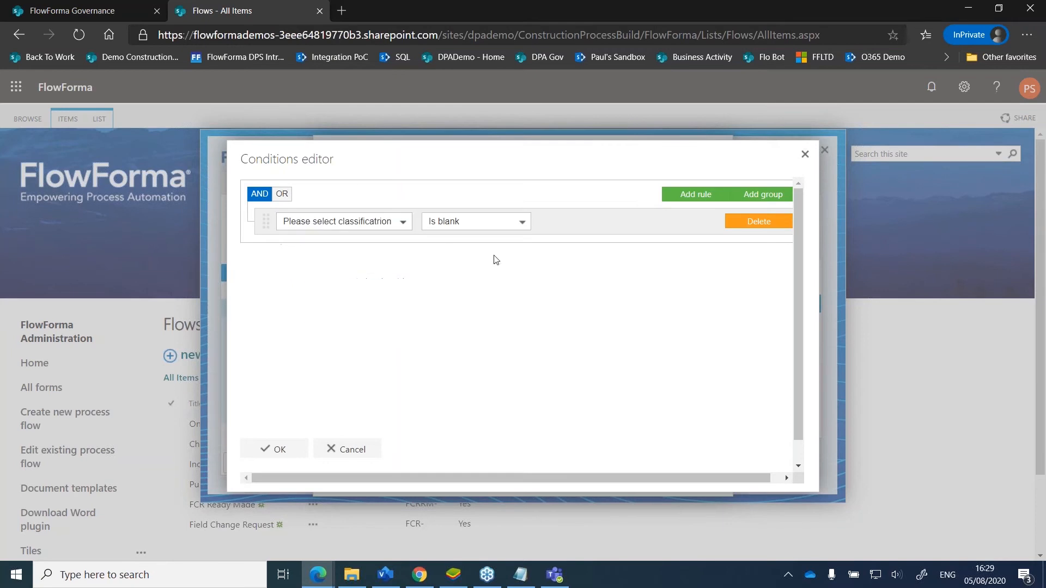
pyautogui.click(465, 222)
pyautogui.click(460, 280)
pyautogui.click(572, 220)
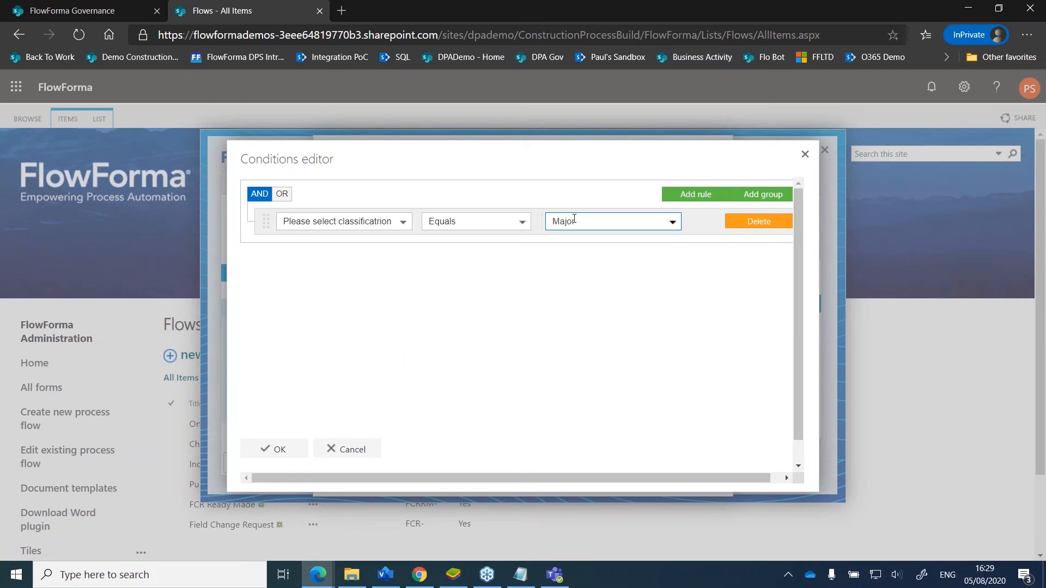
pyautogui.click(298, 453)
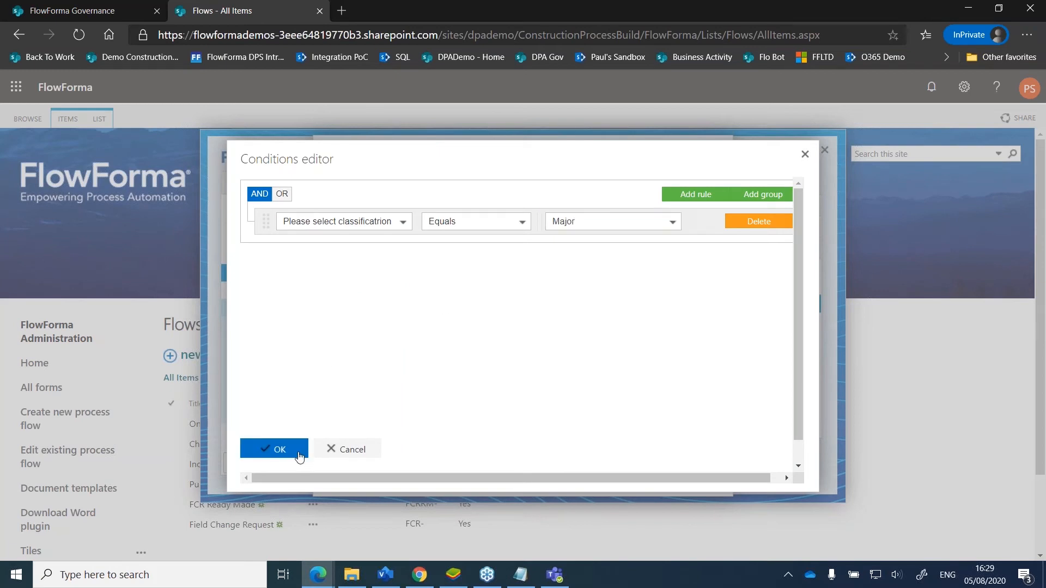
# - Set the rule action to Show the Validate FCR step, and save the rule
pyautogui.click(438, 299)
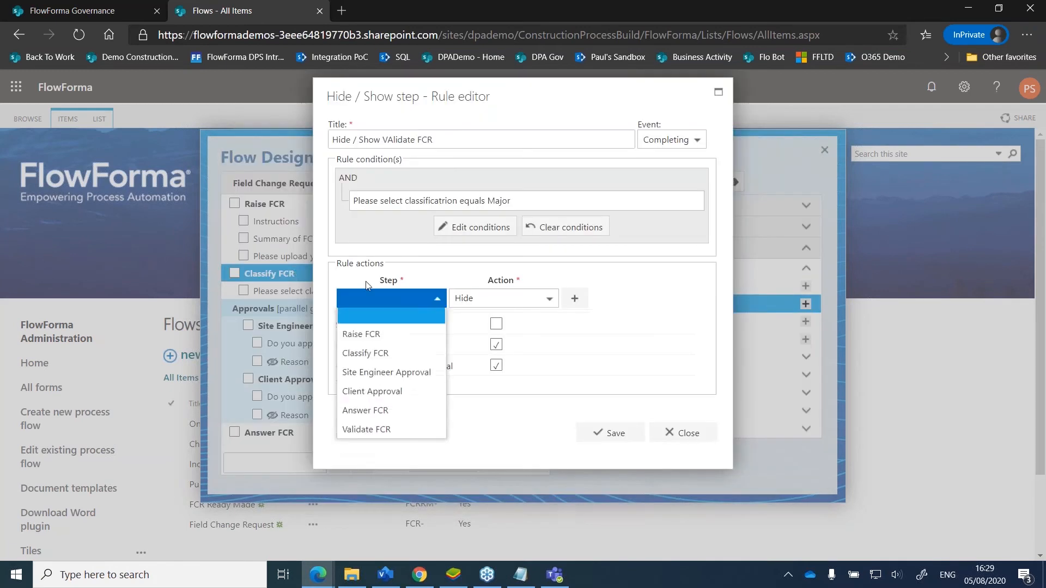
pyautogui.click(366, 431)
pyautogui.click(466, 299)
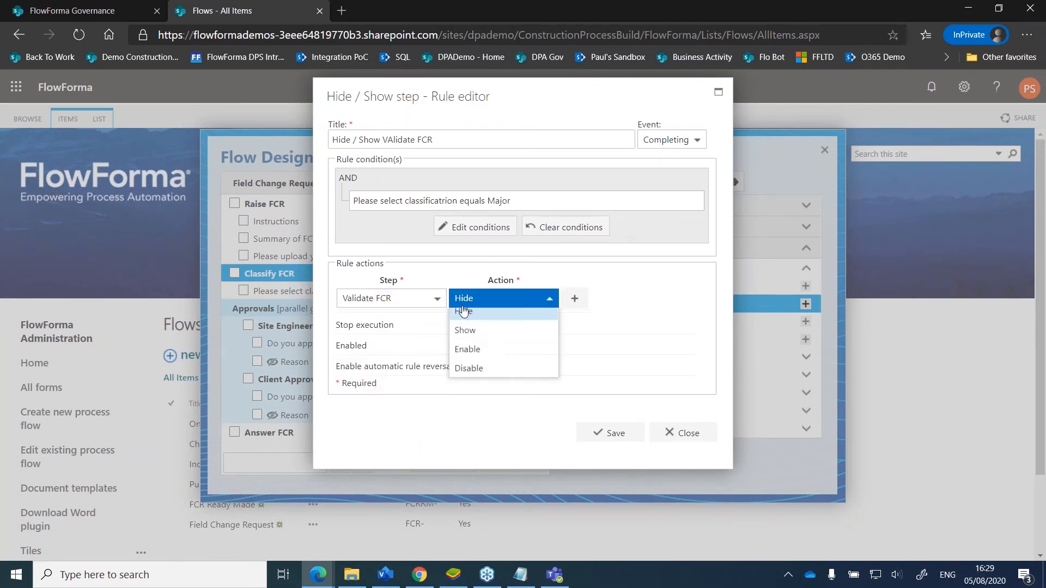
pyautogui.click(471, 338)
pyautogui.click(618, 435)
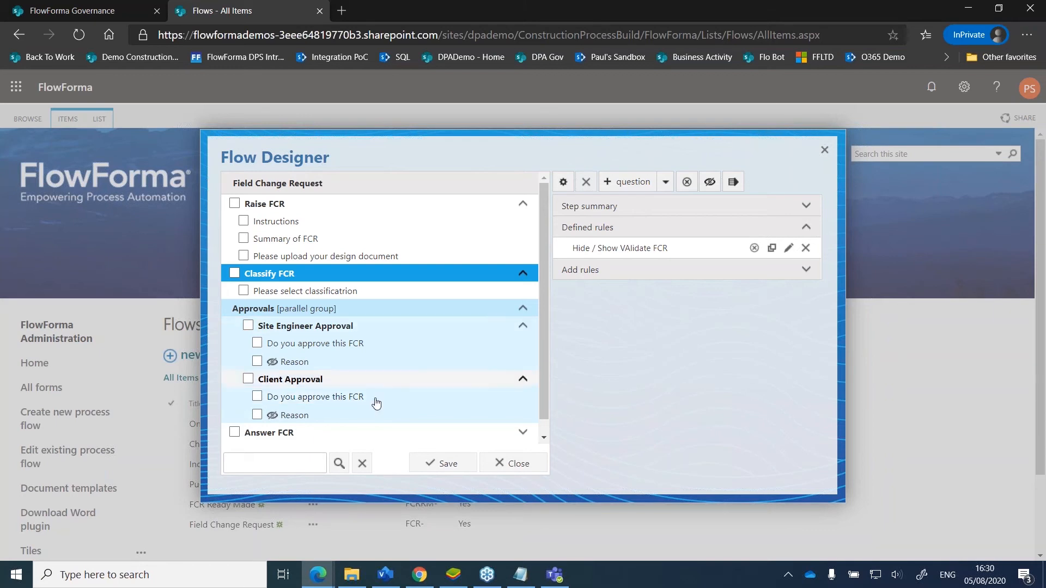
# - Switch to Visio and examine the Major and Minor paths to Answer the FCR and Validate FCR in the flowchart
pyautogui.scroll(-1, 401, 414)
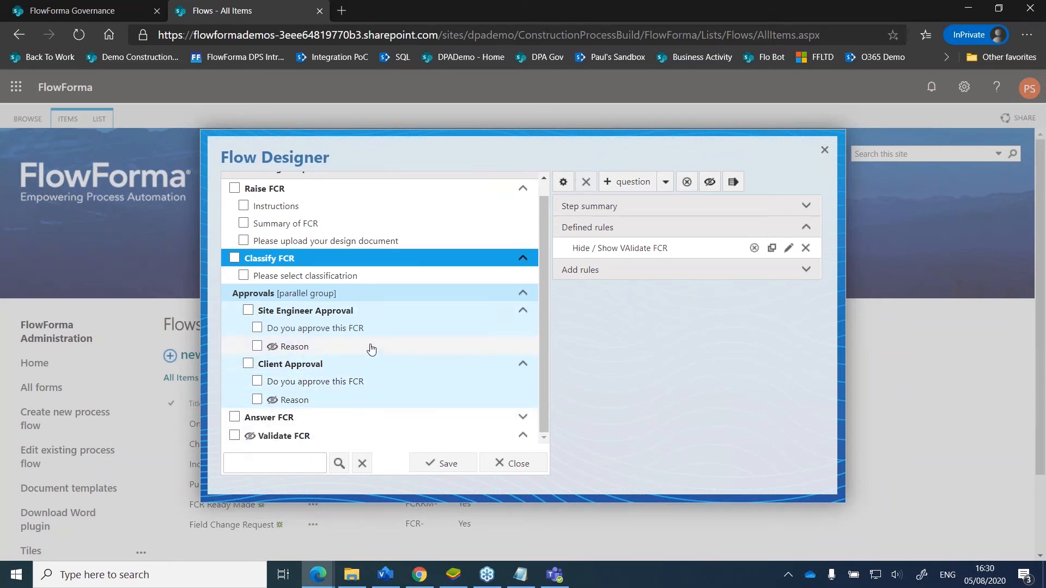
pyautogui.click(385, 575)
pyautogui.scroll(-1, 680, 494)
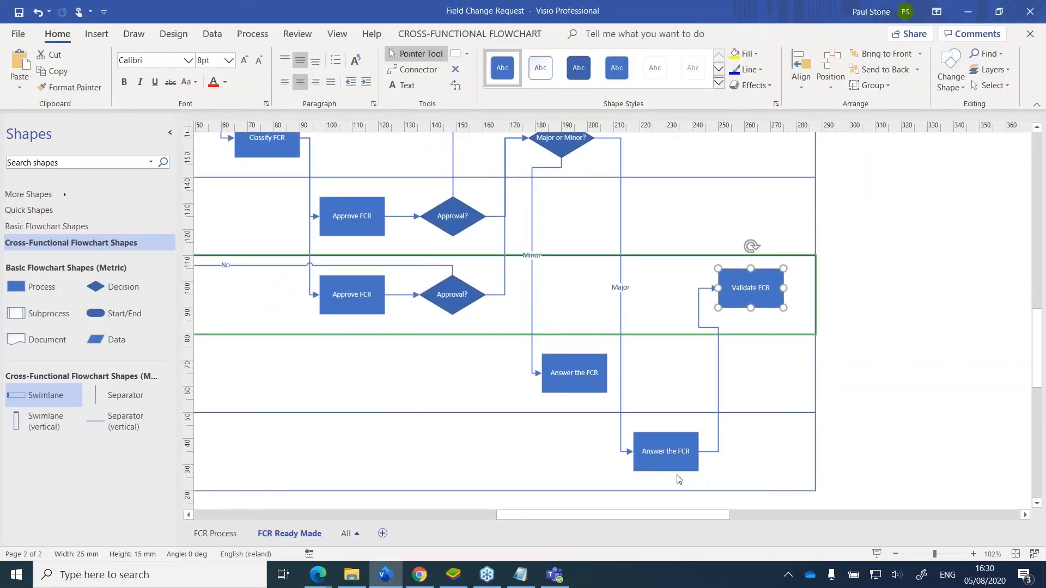
pyautogui.scroll(2, 496, 325)
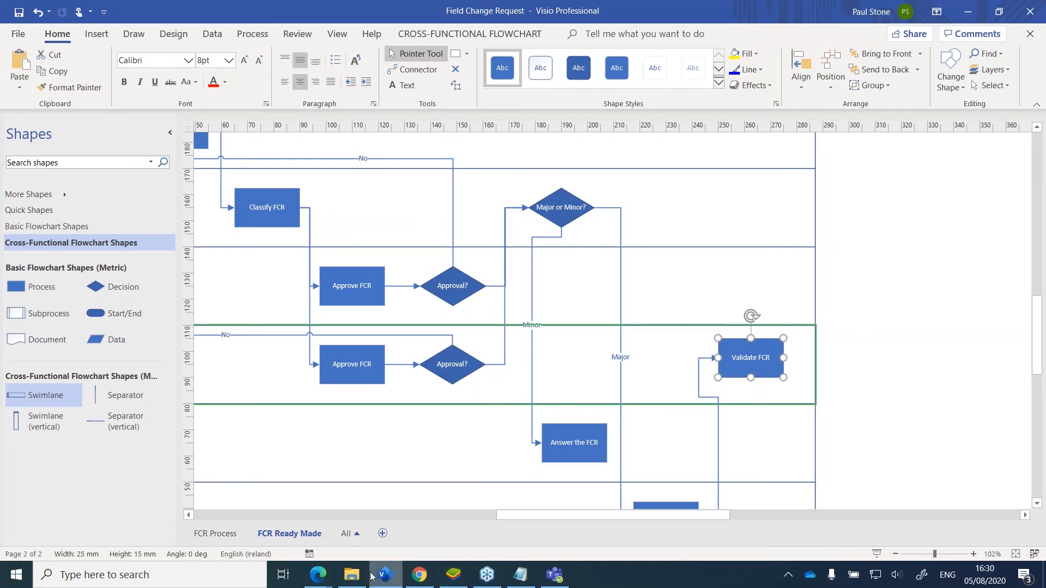
# - Switch back to the Flow Designer in the browser and show the rules that can be added to the Answer FCR step
pyautogui.moveTo(330, 575)
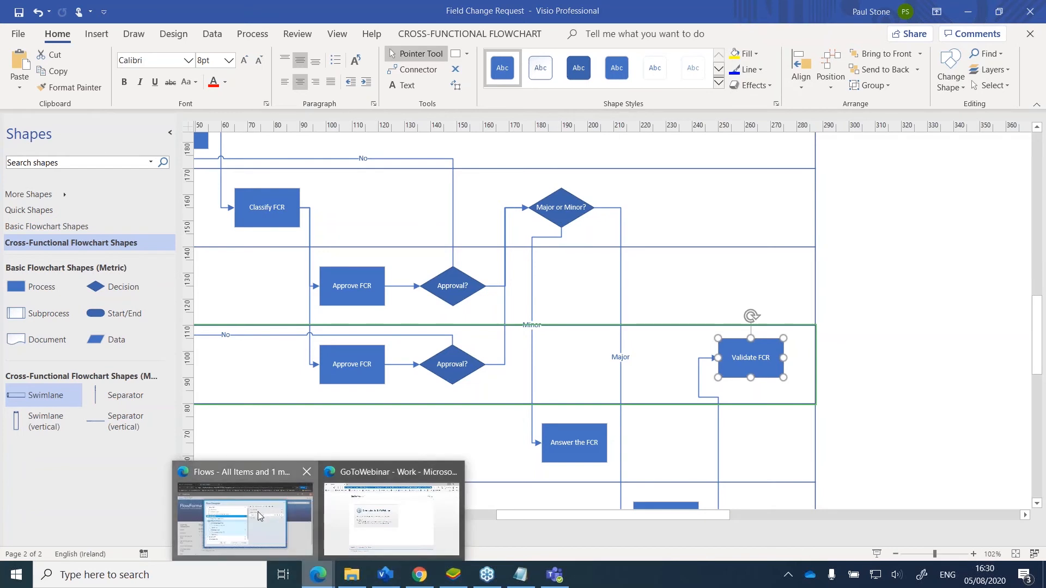
pyautogui.click(283, 505)
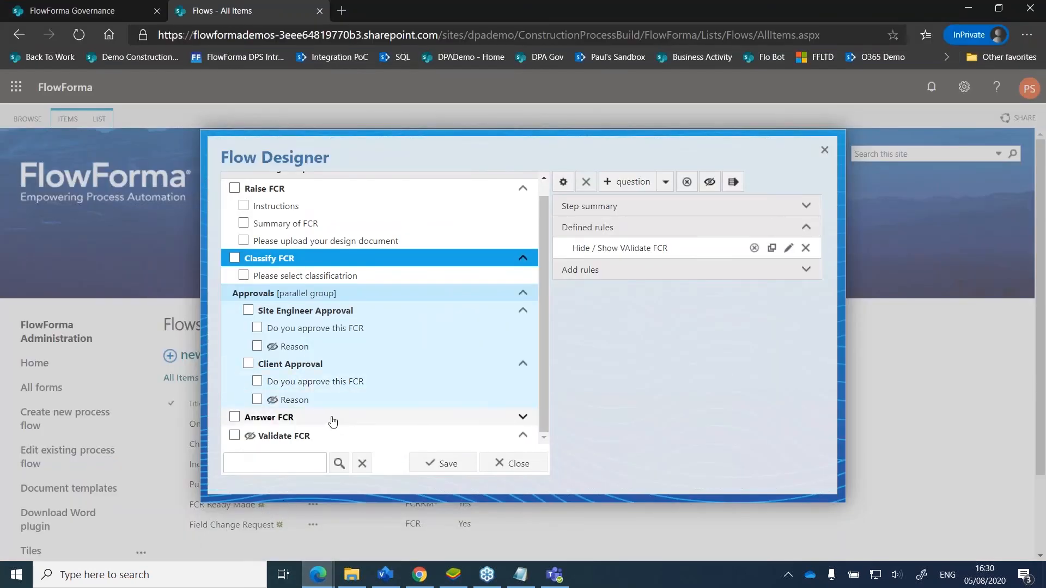
pyautogui.click(350, 421)
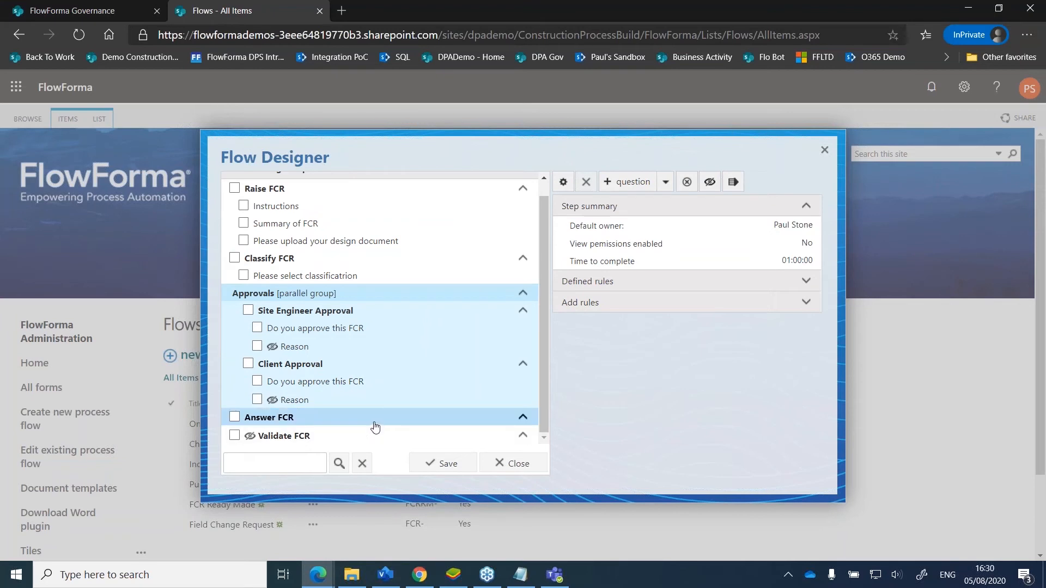
pyautogui.click(374, 423)
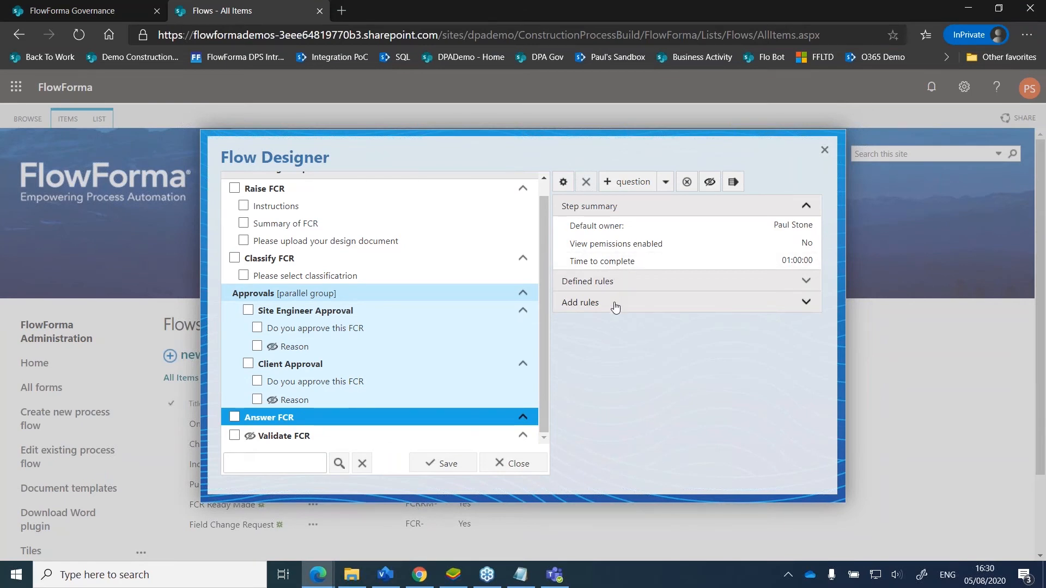
pyautogui.click(615, 308)
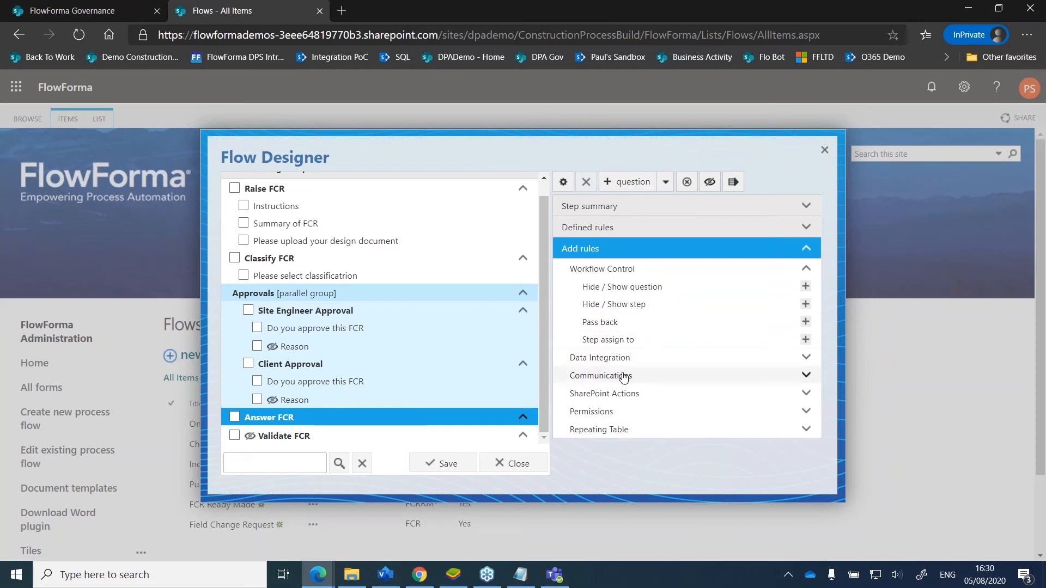
# - Add a File upload question titled "Design Document" to the Answer FCR step and expand the step to show it
pyautogui.click(625, 187)
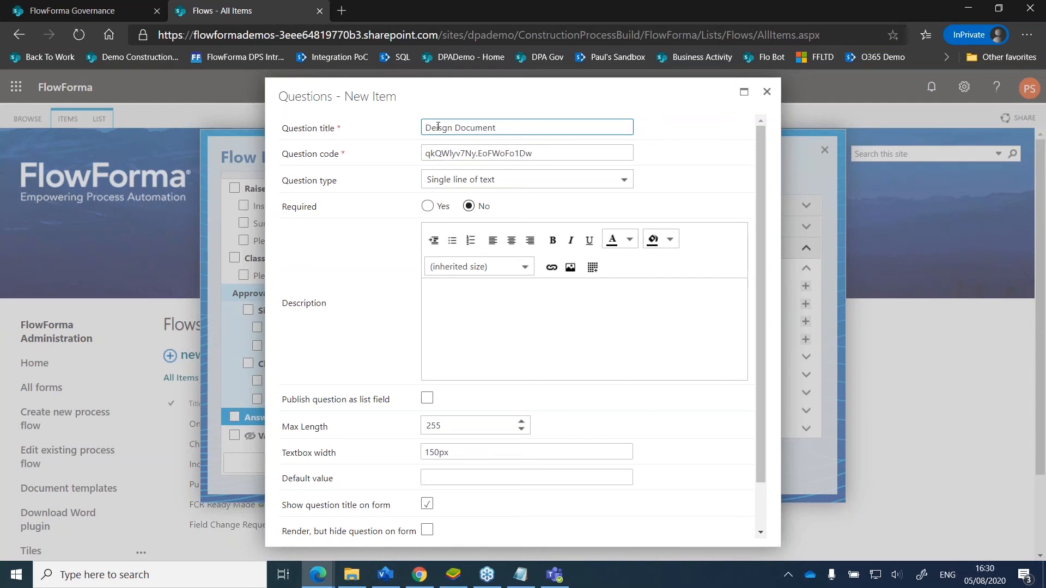
pyautogui.press('BackSpace')
pyautogui.press('BackSpace')
pyautogui.write('si')
pyautogui.click(460, 180)
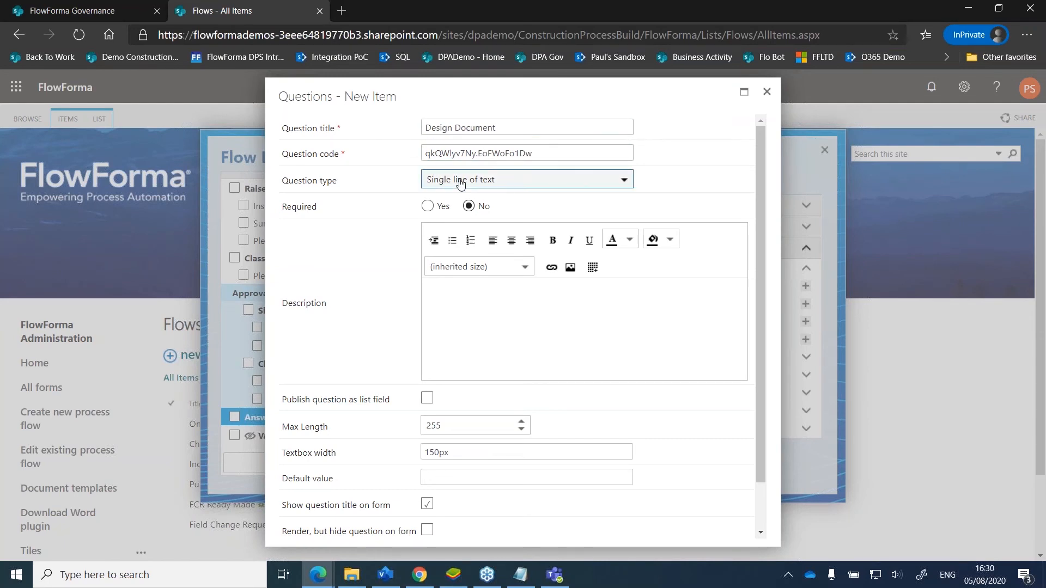
pyautogui.click(467, 276)
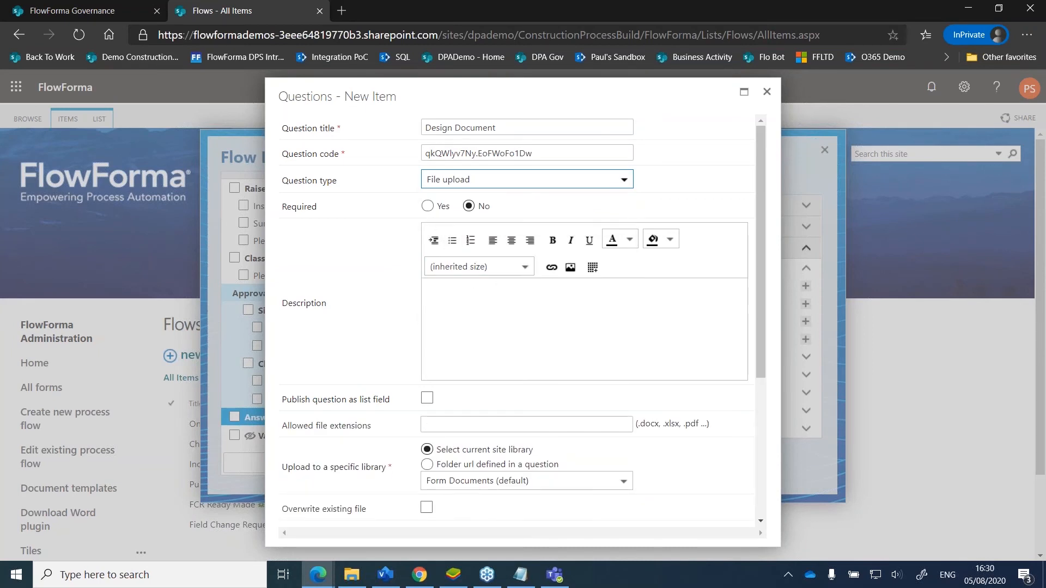
pyautogui.scroll(-4, 574, 364)
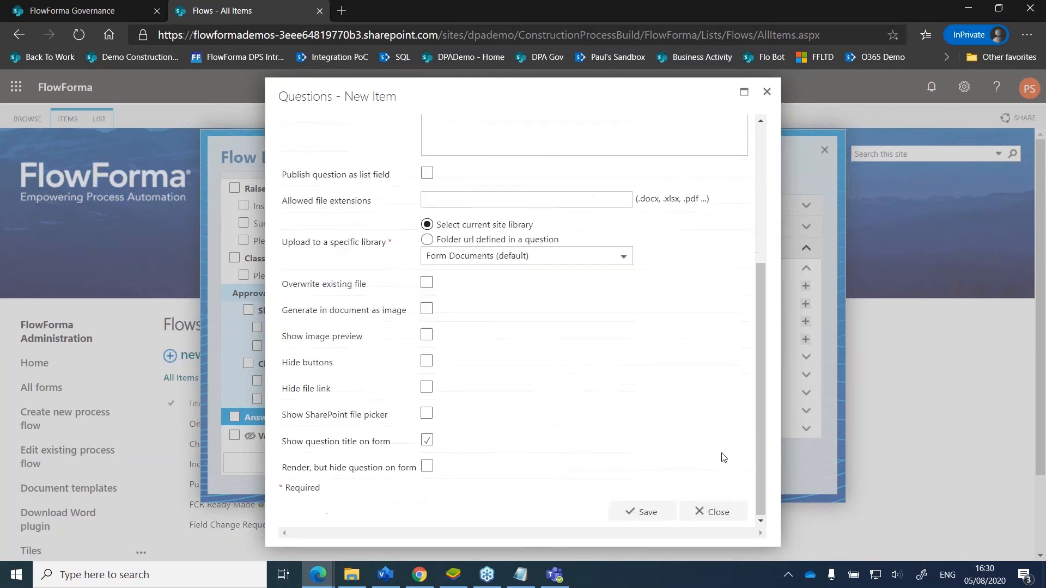
pyautogui.click(643, 523)
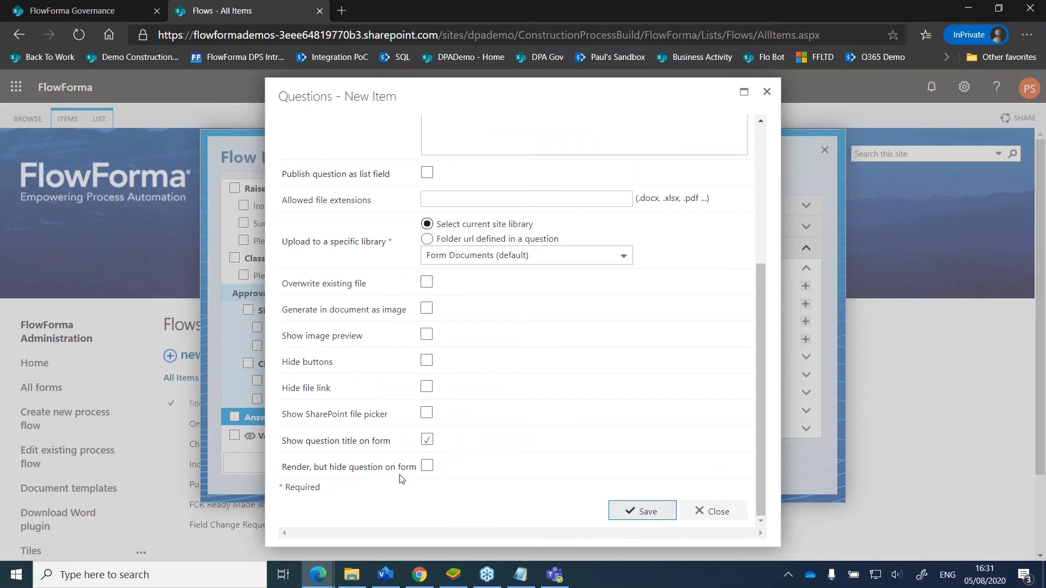
pyautogui.click(647, 515)
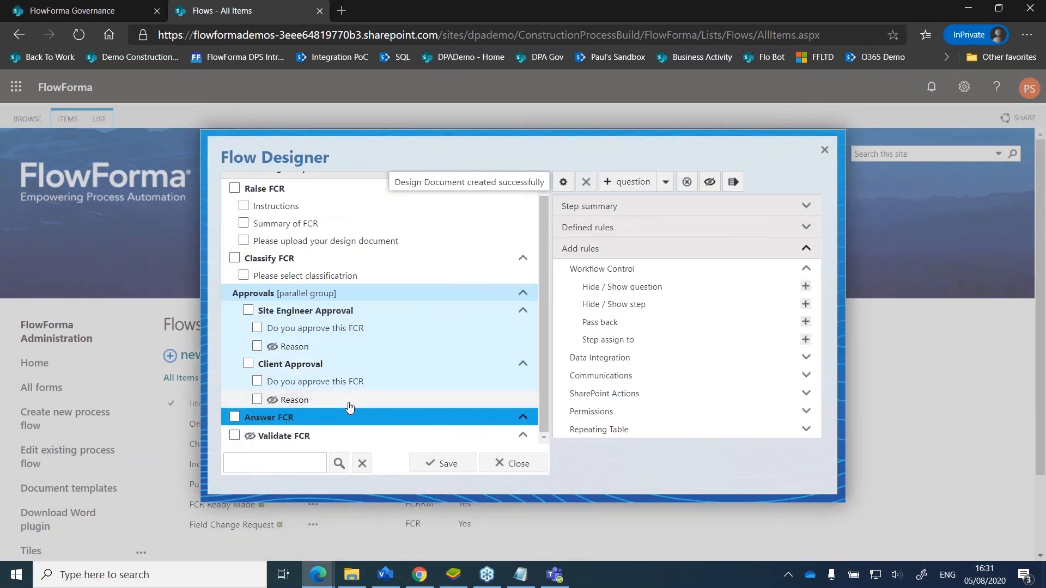
pyautogui.click(357, 416)
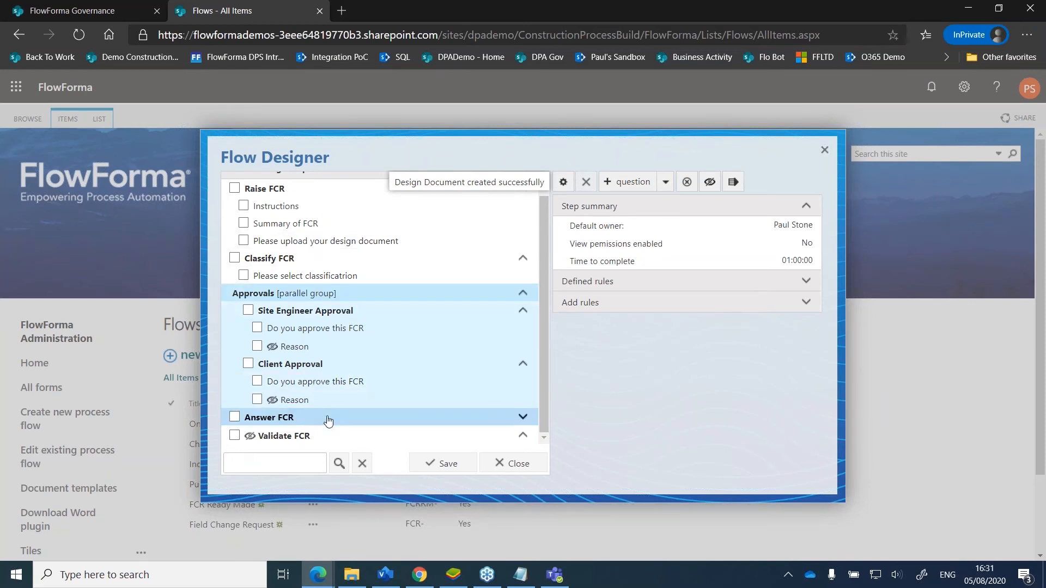
pyautogui.click(298, 420)
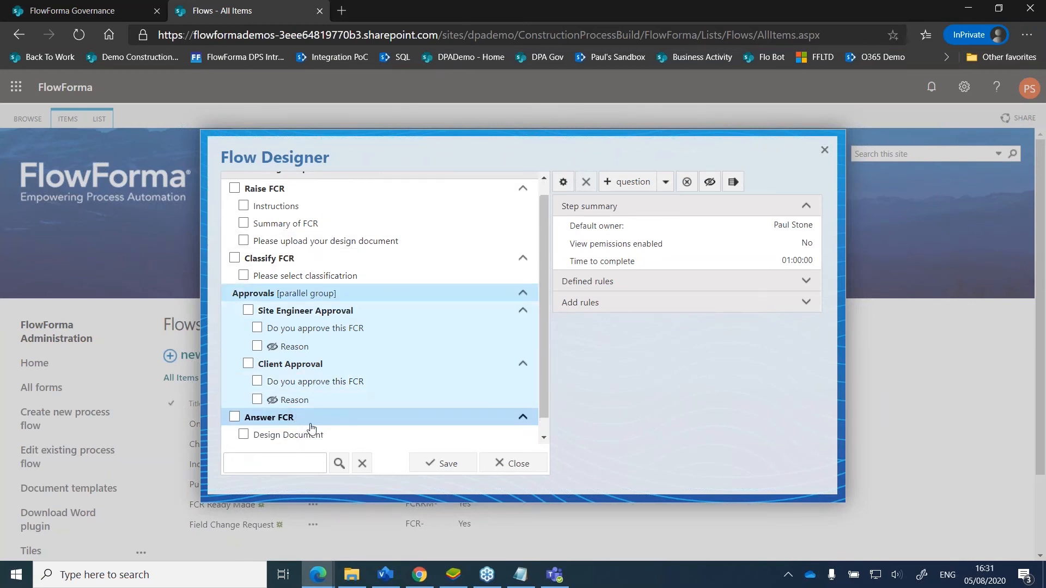
pyautogui.click(341, 423)
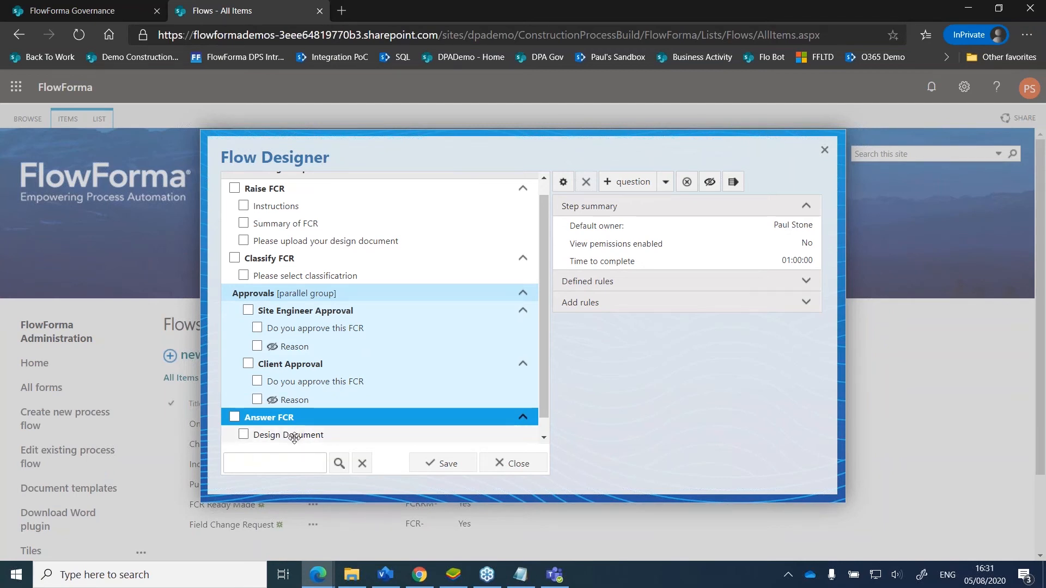
# - Create a Set question value rule on the Raise FCR step, targeting the Design Document question in Answer FCR
pyautogui.scroll(-1, 294, 430)
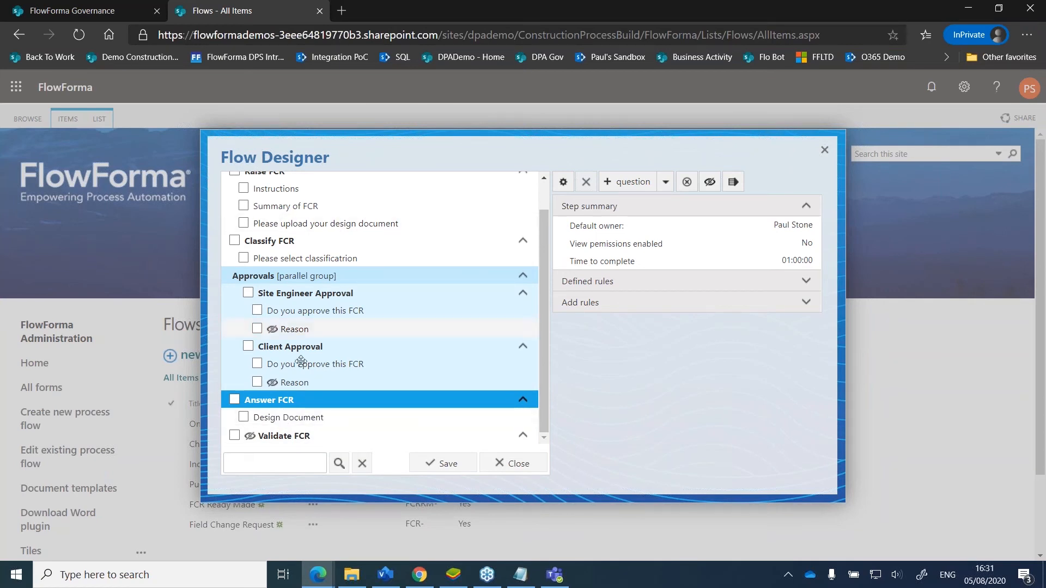
pyautogui.scroll(1, 301, 407)
pyautogui.click(248, 220)
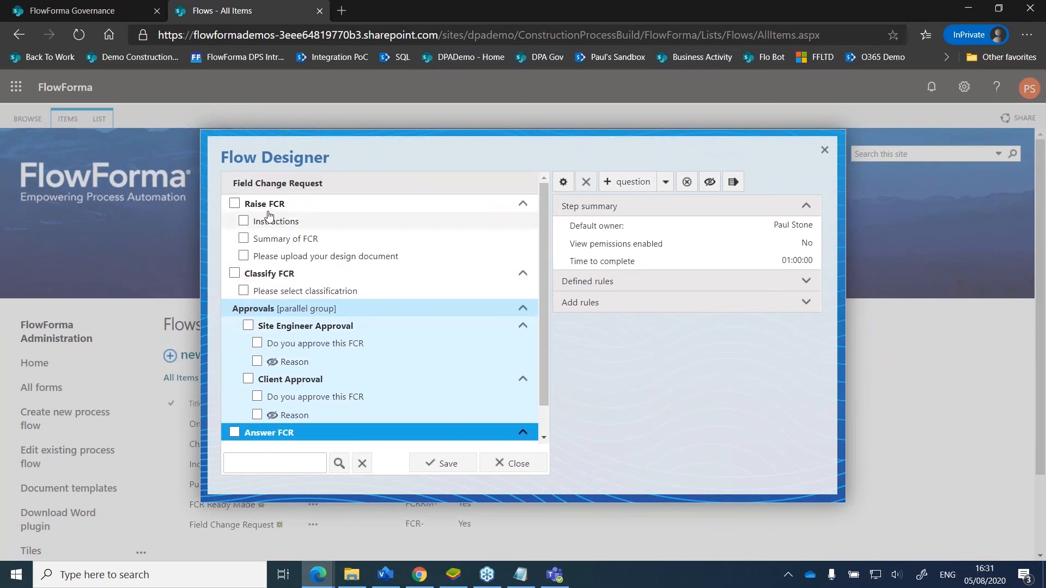
pyautogui.doubleClick(264, 203)
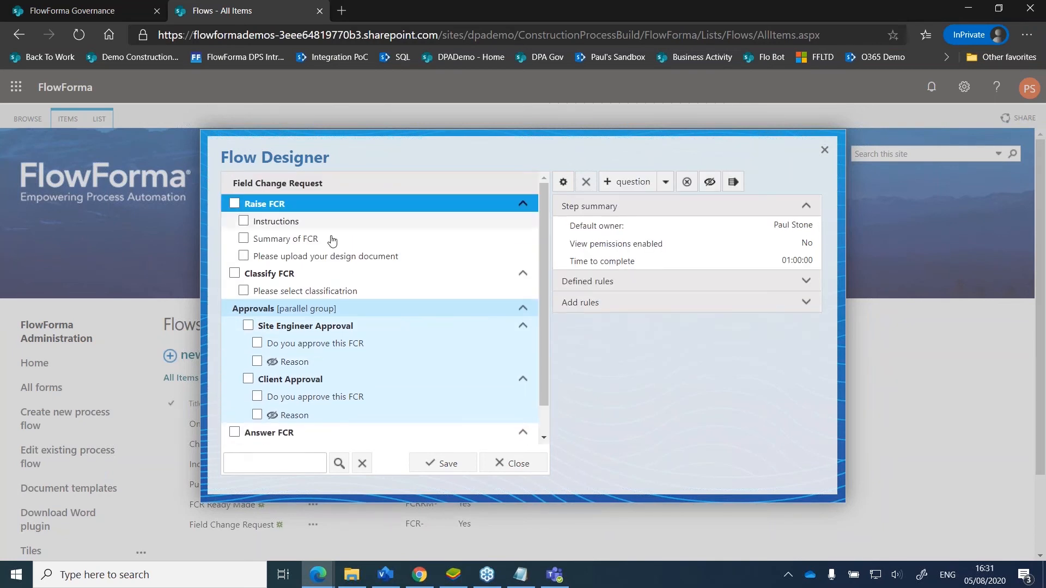
pyautogui.click(611, 303)
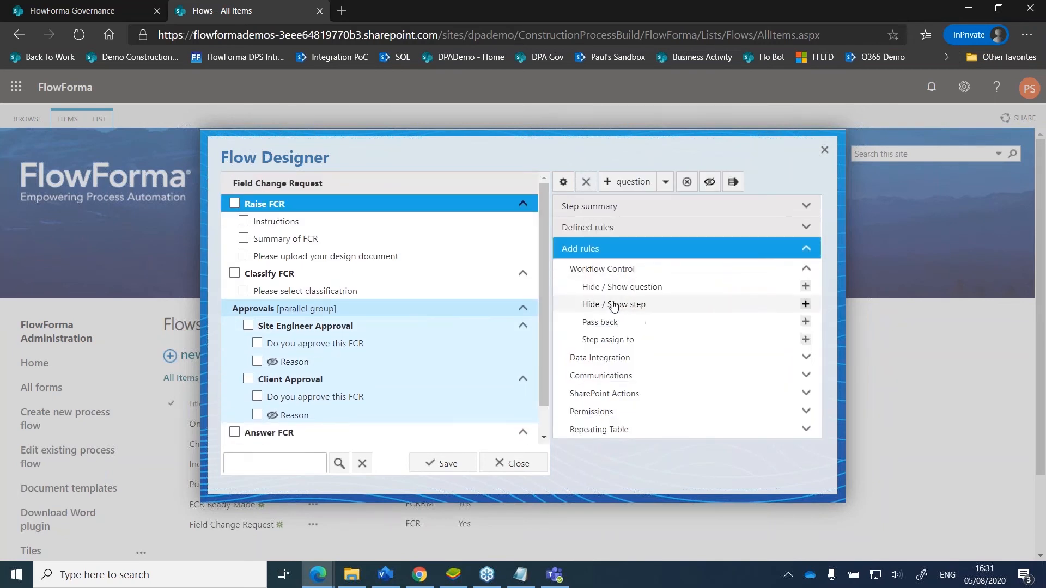
pyautogui.click(604, 357)
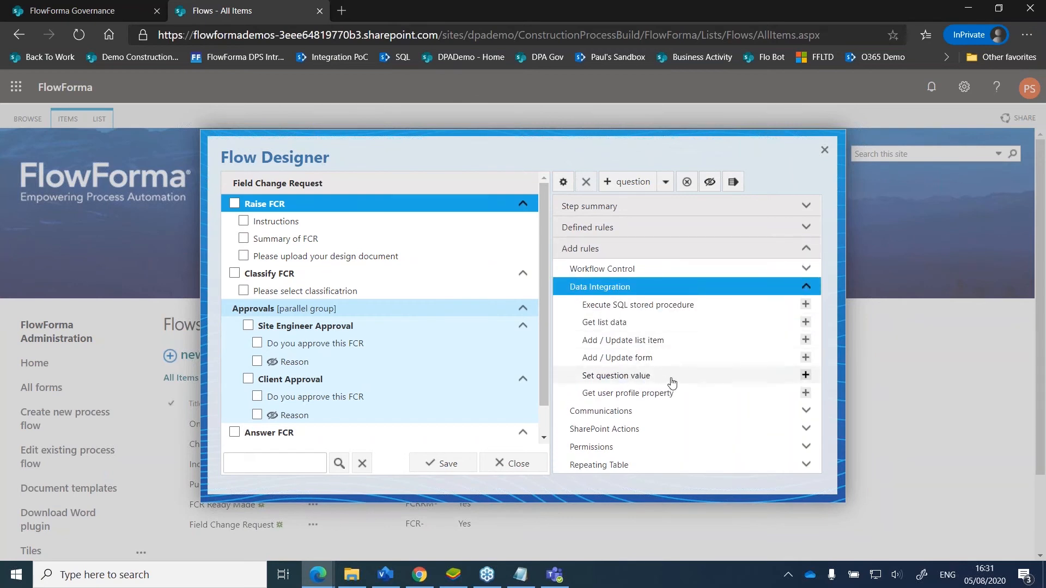
pyautogui.click(805, 375)
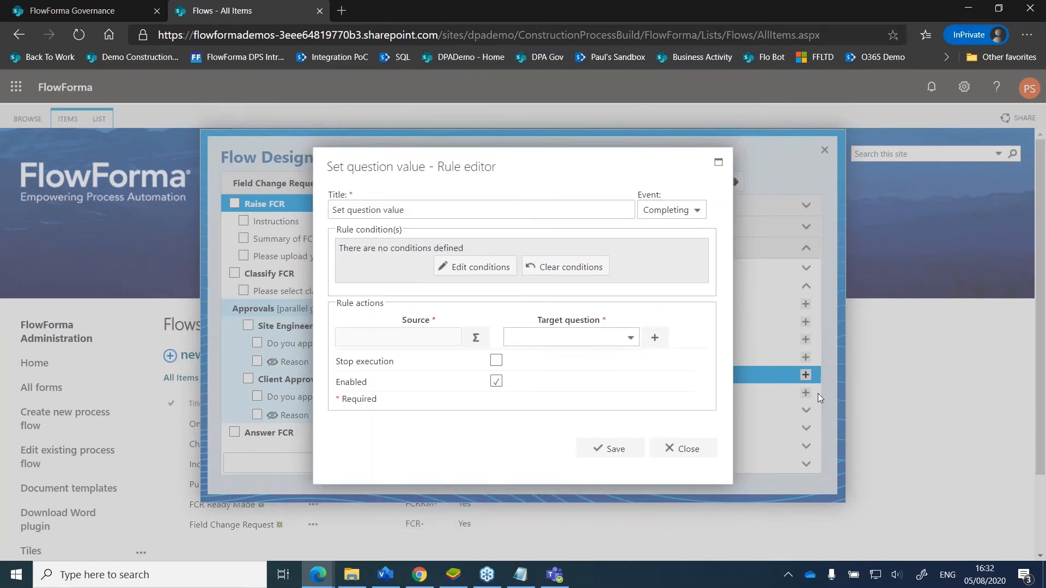
pyautogui.click(630, 338)
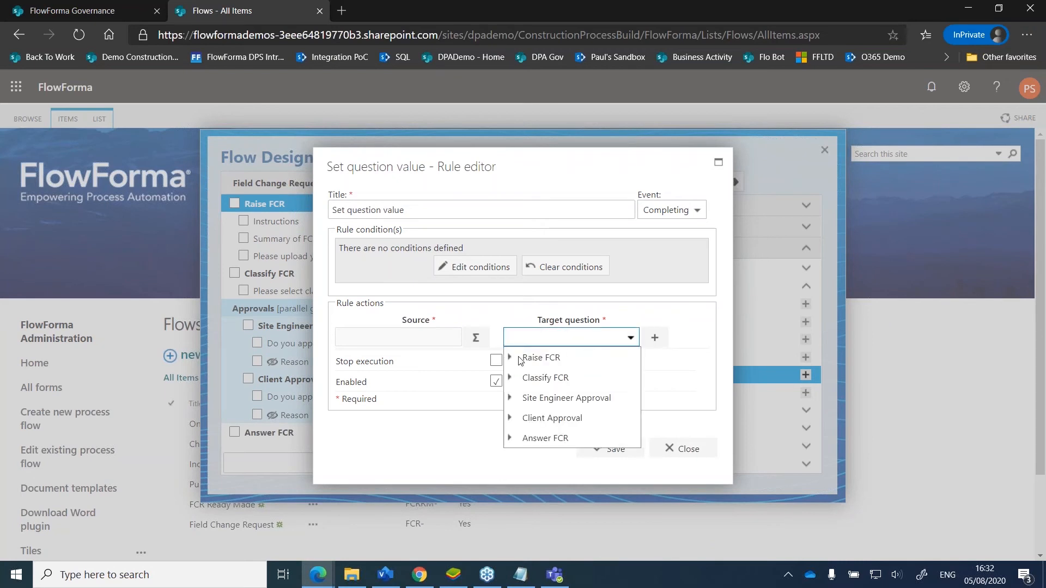
pyautogui.click(510, 439)
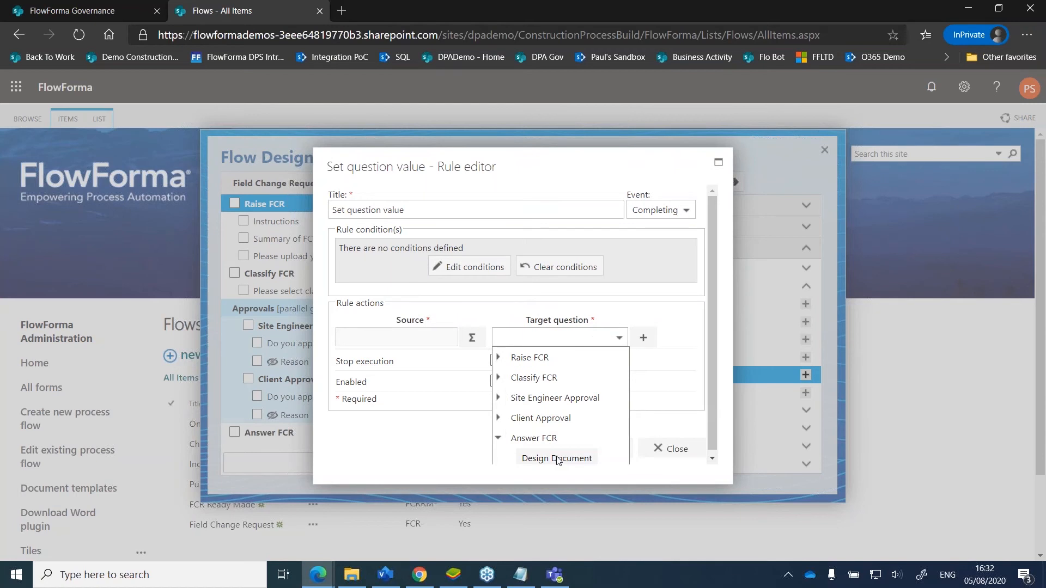
pyautogui.click(556, 458)
# - Set the rule's source expression to the flow field for Raise FCR's question about uploading your design document
pyautogui.click(478, 336)
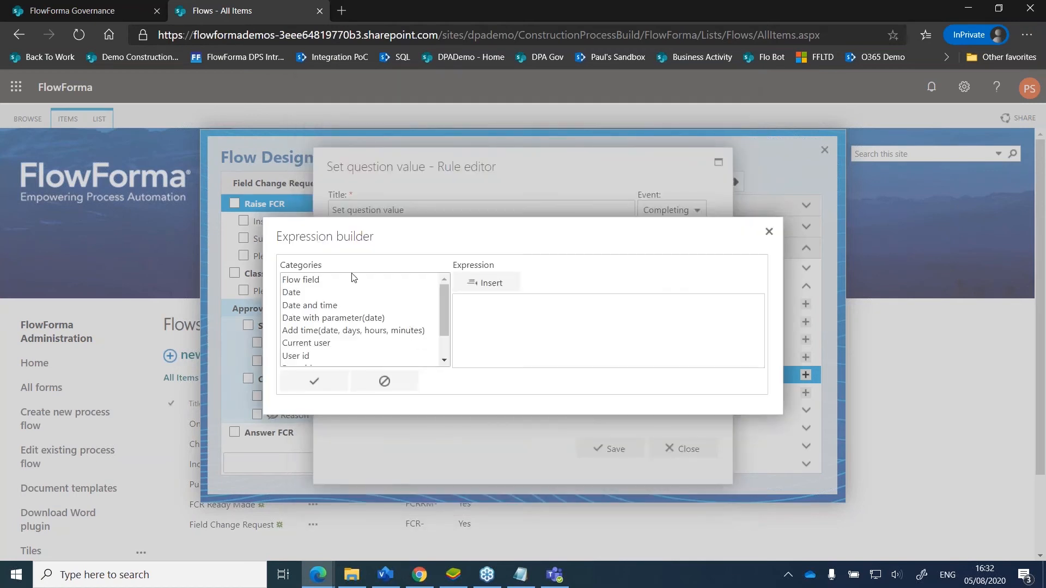
pyautogui.click(333, 279)
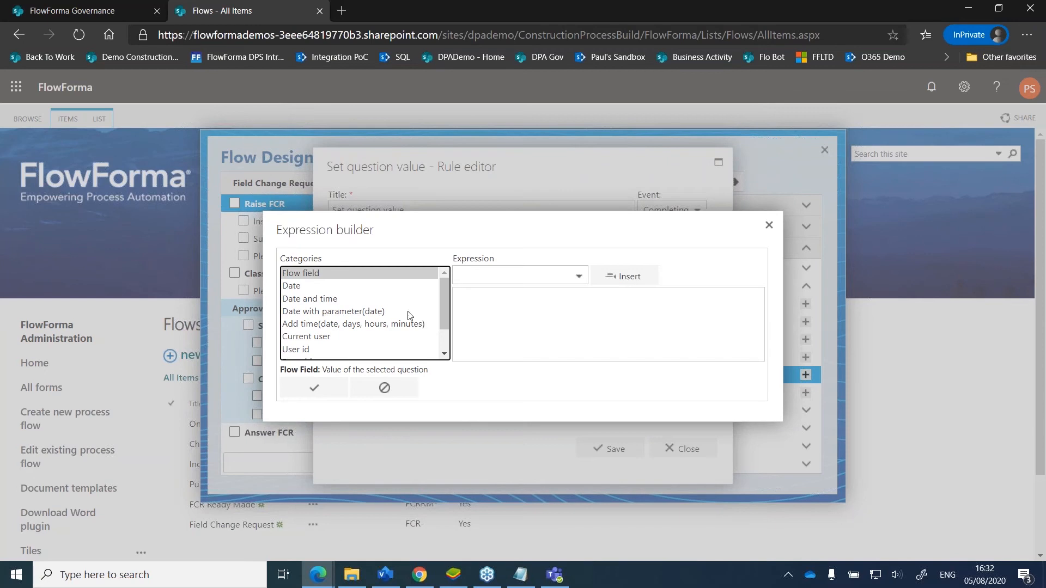
pyautogui.click(576, 277)
pyautogui.click(458, 296)
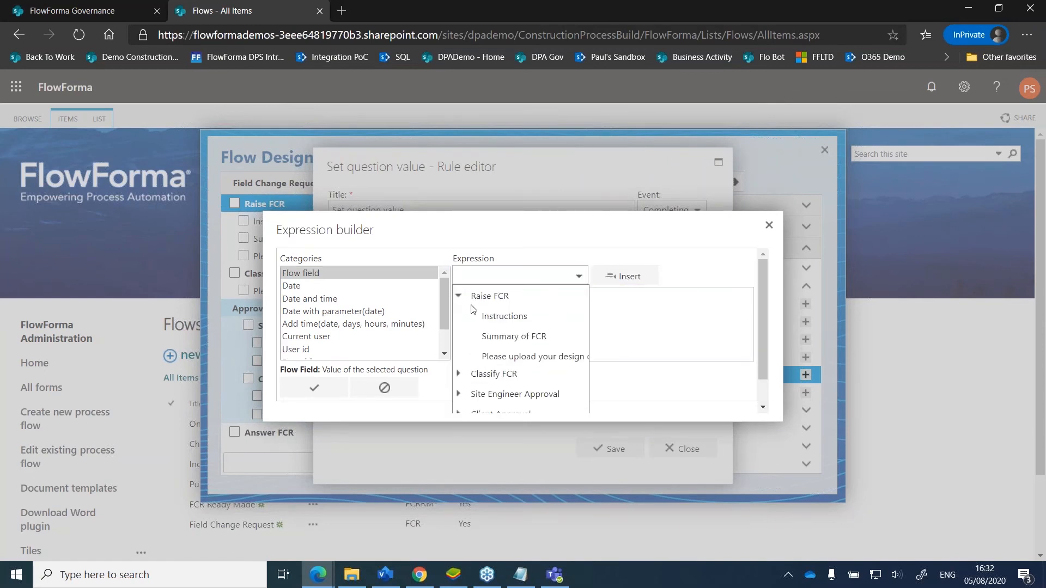
pyautogui.click(507, 356)
pyautogui.click(623, 276)
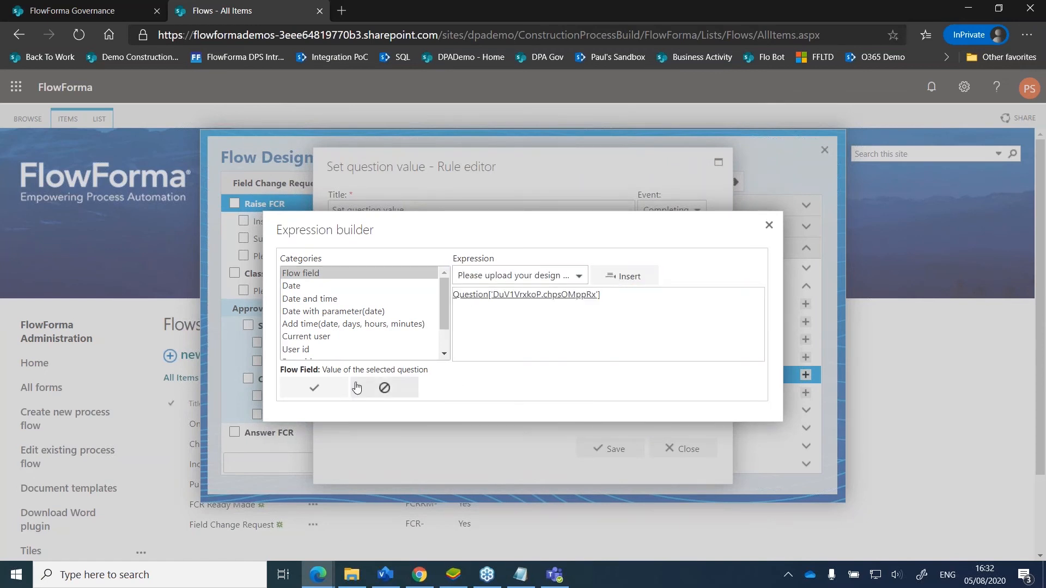
pyautogui.click(338, 396)
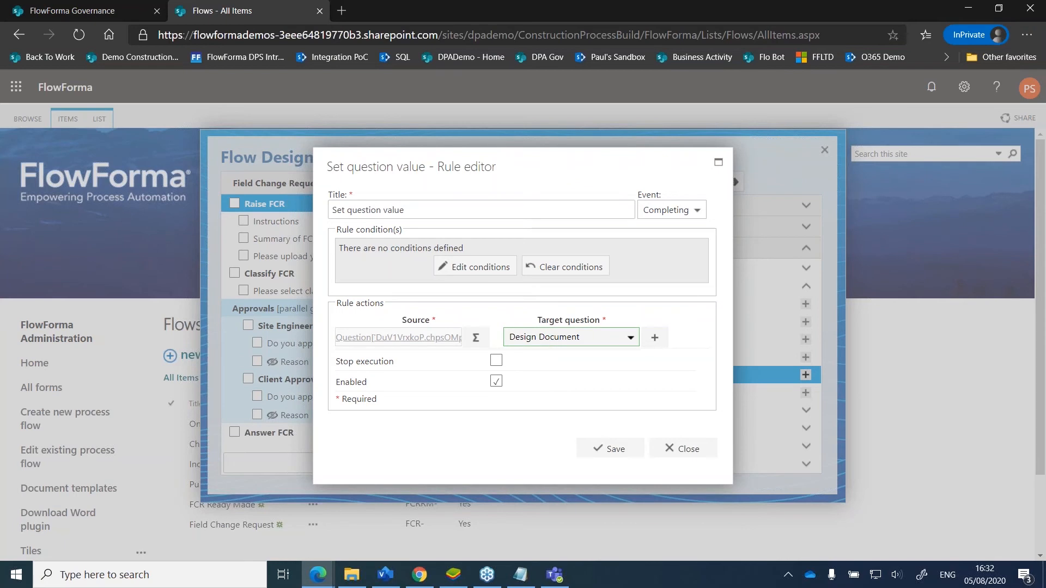
# - Title the rule "Copy design doc" and save it
pyautogui.click(432, 215)
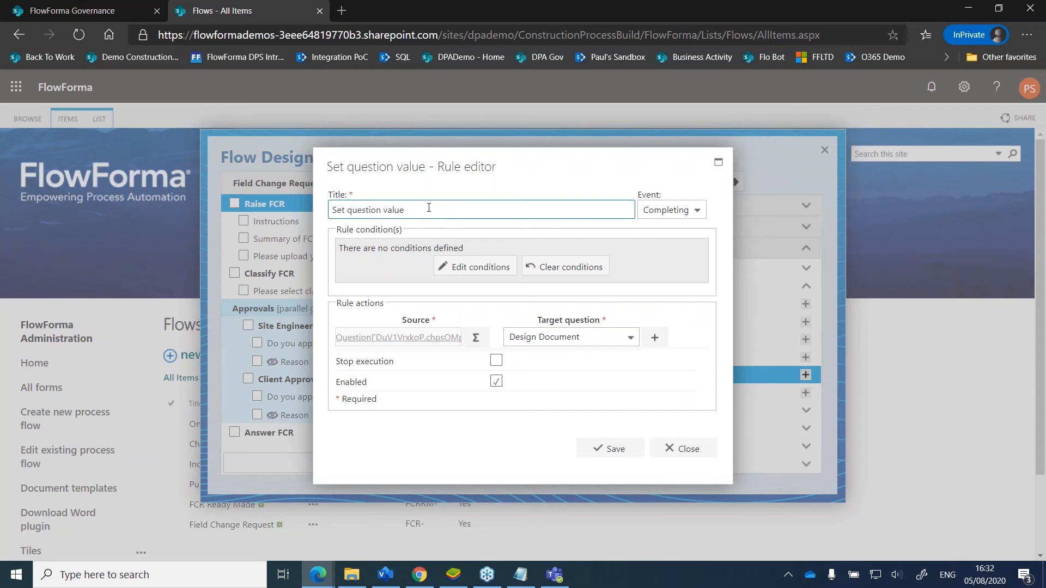
pyautogui.press('BackSpace')
pyautogui.press('BackSpace')
pyautogui.press('BackSpace')
pyautogui.press('BackSpace')
pyautogui.press('BackSpace')
pyautogui.press('BackSpace')
pyautogui.press('BackSpace')
pyautogui.press('BackSpace')
pyautogui.press('BackSpace')
pyautogui.press('BackSpace')
pyautogui.press('BackSpace')
pyautogui.press('BackSpace')
pyautogui.press('BackSpace')
pyautogui.press('BackSpace')
pyautogui.press('BackSpace')
pyautogui.press('BackSpace')
pyautogui.press('BackSpace')
pyautogui.write('Copy deiosng')
pyautogui.press('BackSpace')
pyautogui.press('BackSpace')
pyautogui.write('gn doc')
pyautogui.click(609, 449)
# - Create a new question in the Answer FCR step titled "Clarifications" with the type Multiple lines of text
pyautogui.scroll(-1, 436, 305)
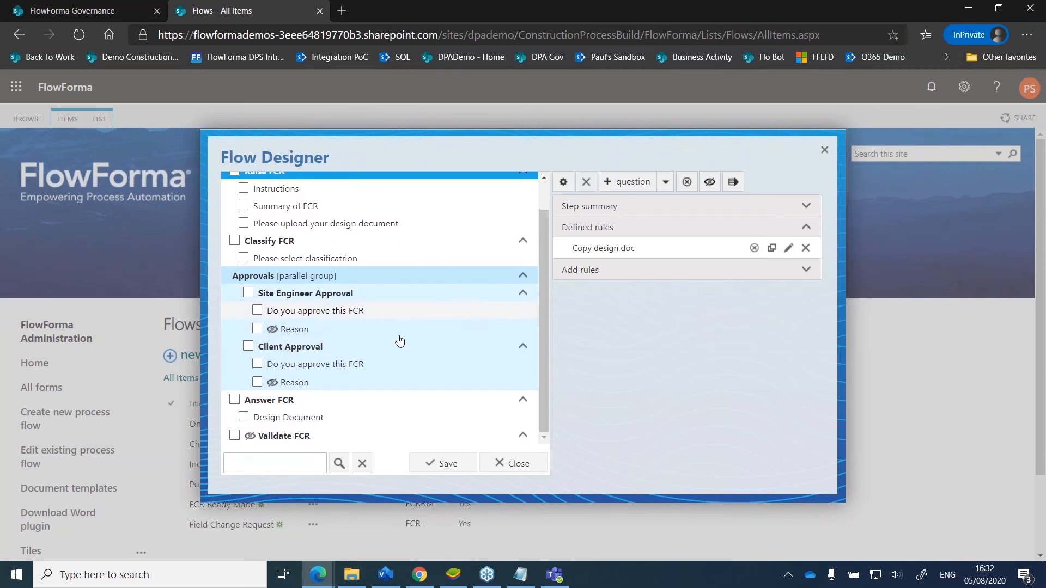
pyautogui.click(311, 406)
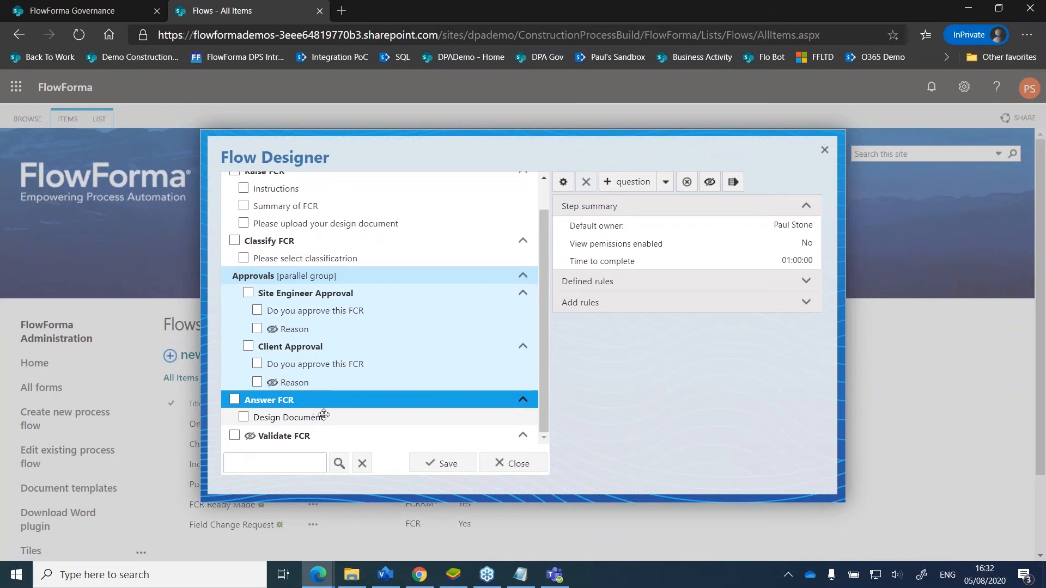
pyautogui.click(629, 182)
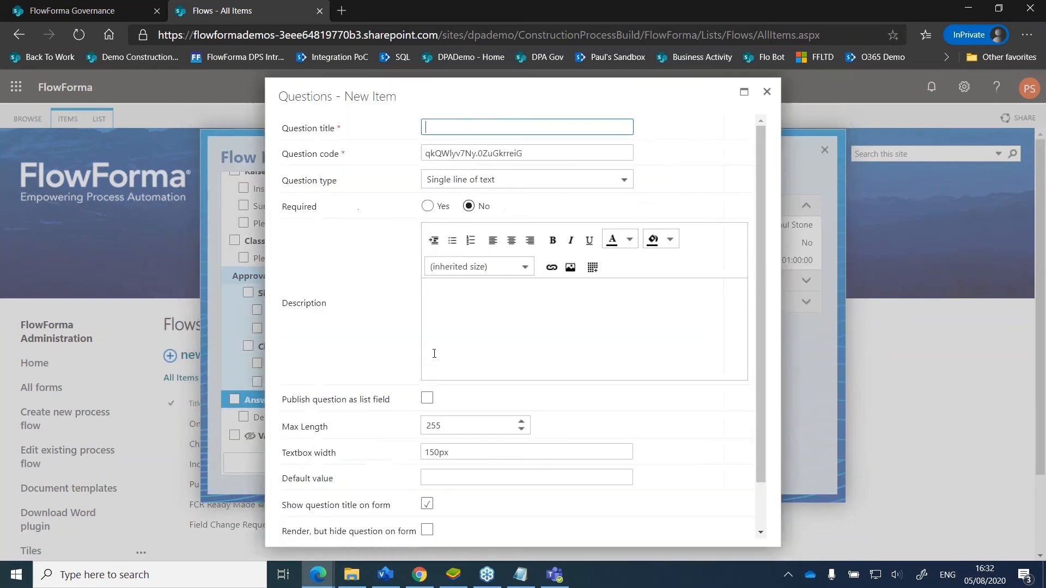
pyautogui.write('Claridi')
pyautogui.write('fication')
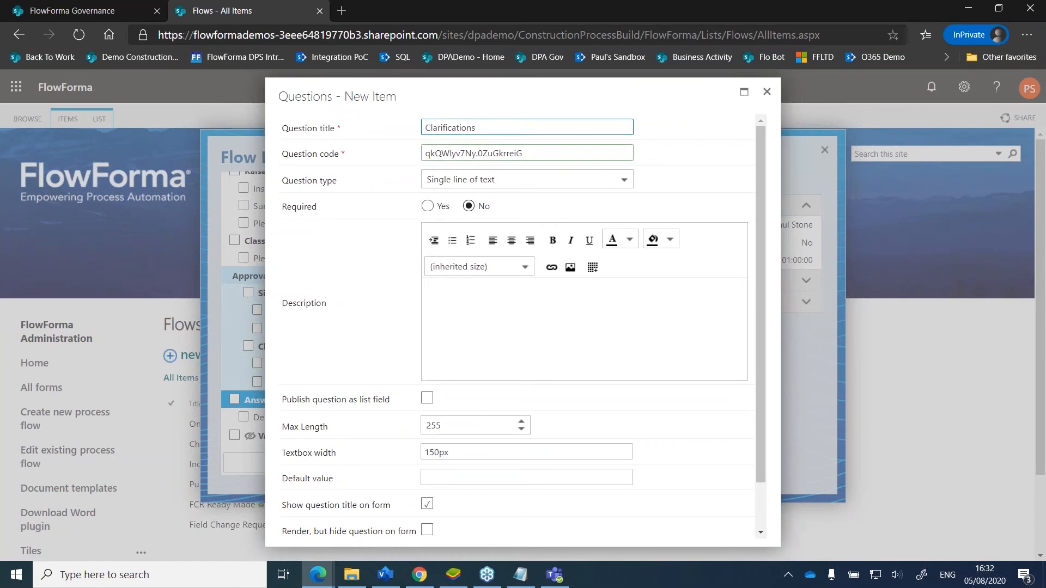
pyautogui.click(477, 182)
pyautogui.scroll(-2, 485, 261)
pyautogui.click(485, 267)
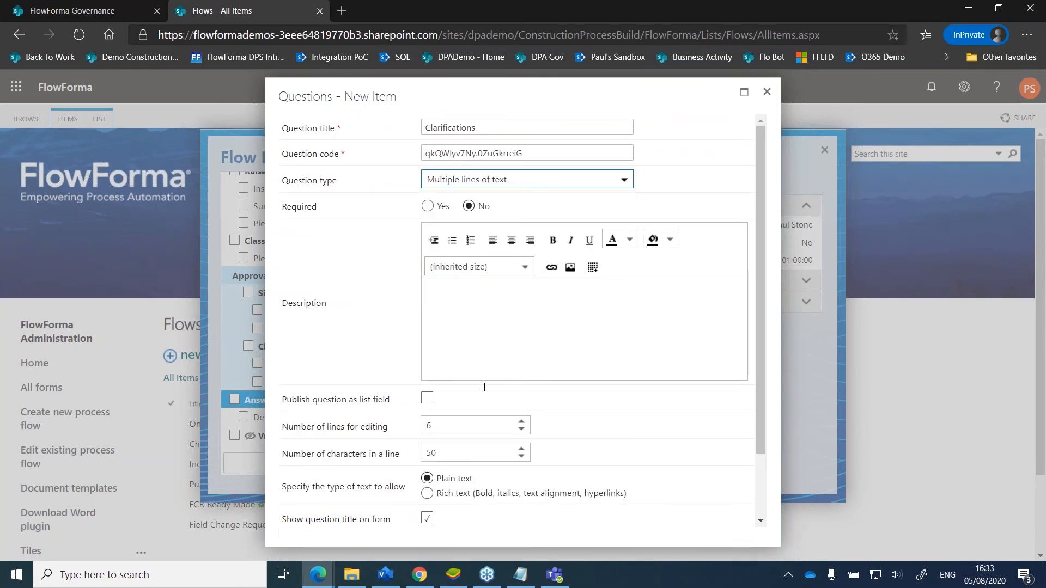
# - Set the Clarifications question's number of characters in a line to 100 and save the question
pyautogui.click(476, 453)
pyautogui.press('BackSpace')
pyautogui.press('BackSpace')
pyautogui.write('100')
pyautogui.scroll(-1, 605, 444)
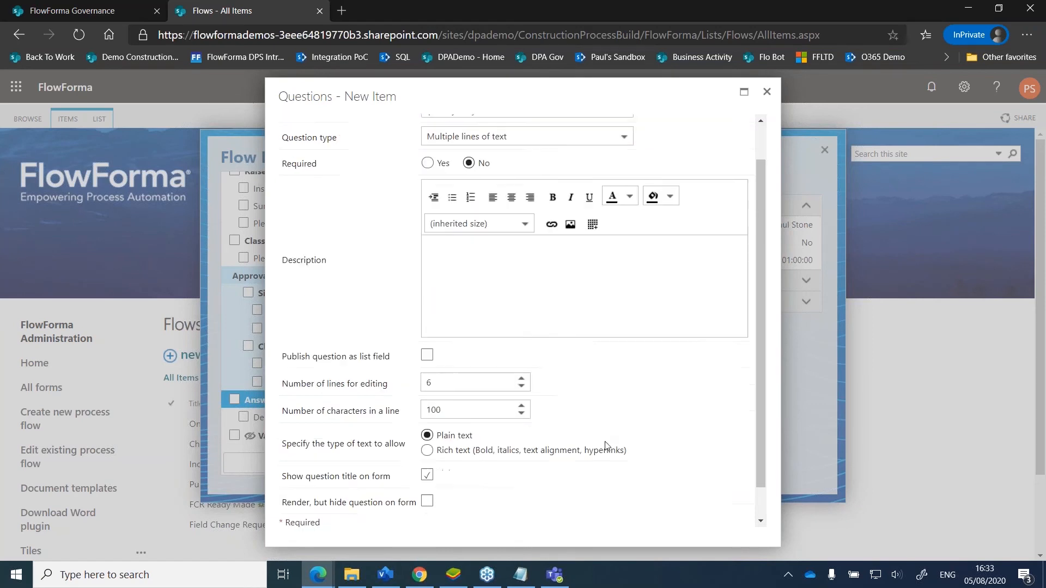
pyautogui.scroll(-1, 606, 446)
pyautogui.click(641, 512)
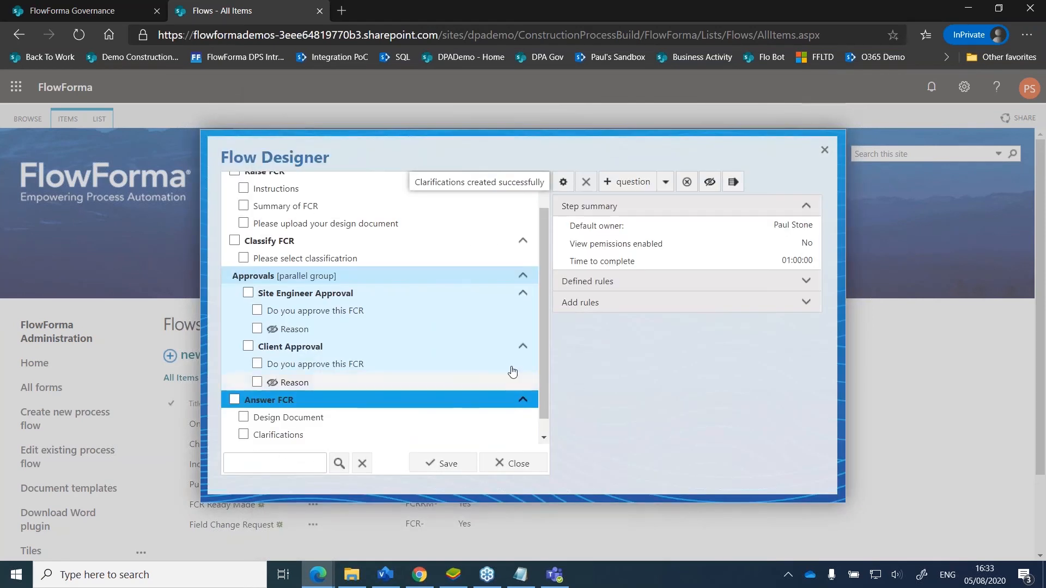
# - Add a required Yes/No question titled "Have you completed you edits?" to the Answer FCR step
pyautogui.scroll(-1, 384, 370)
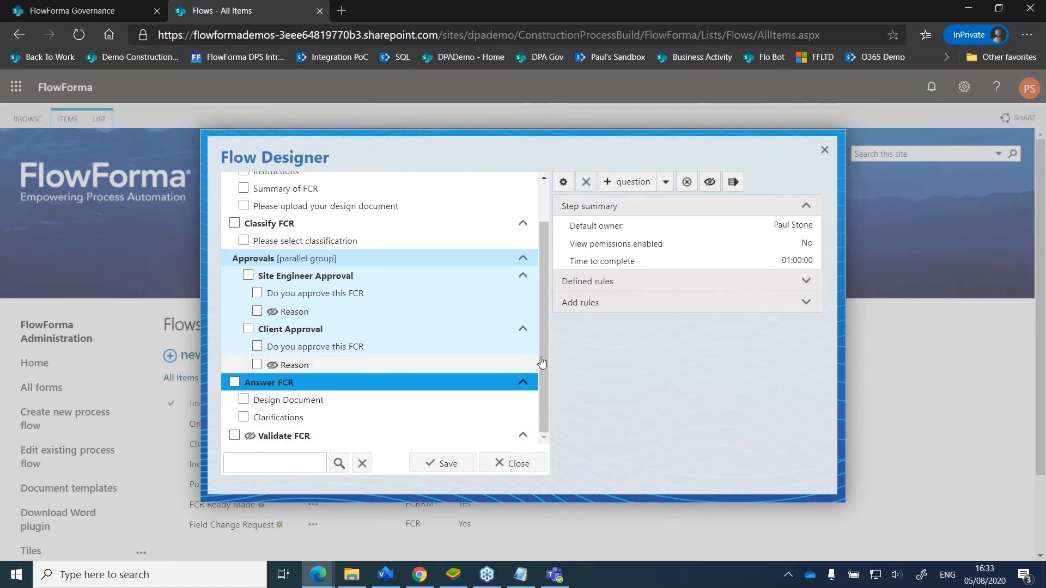
pyautogui.click(635, 184)
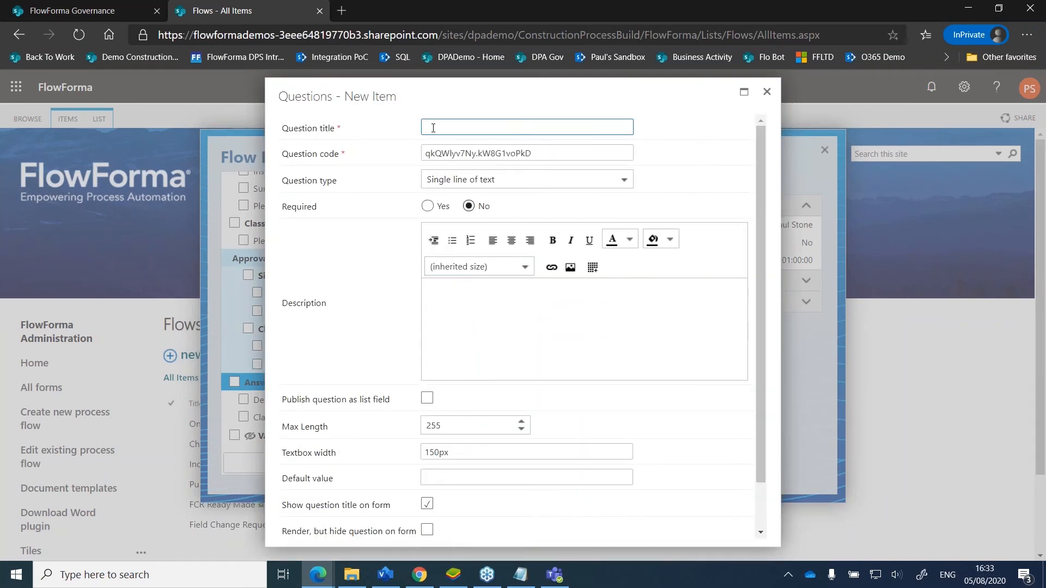
pyautogui.write('Have you completed you edits?')
pyautogui.click(484, 181)
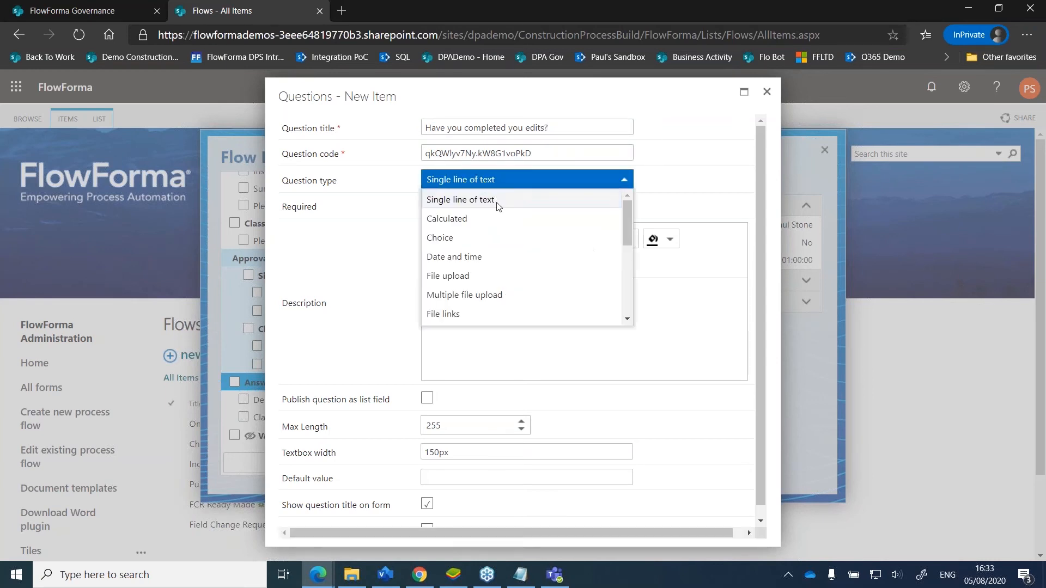
pyautogui.scroll(-4, 541, 287)
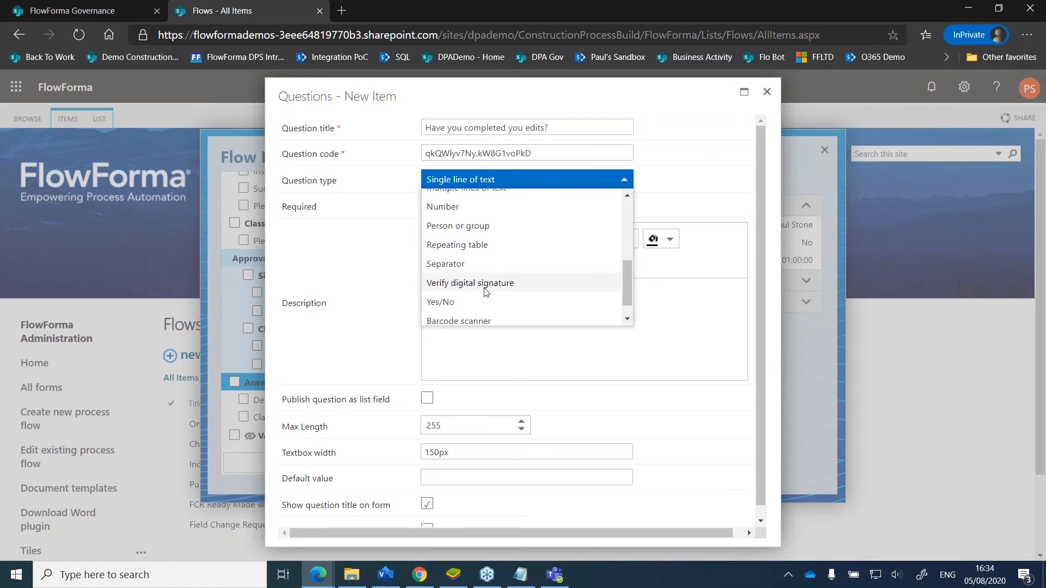
pyautogui.click(482, 303)
pyautogui.click(427, 207)
pyautogui.click(639, 513)
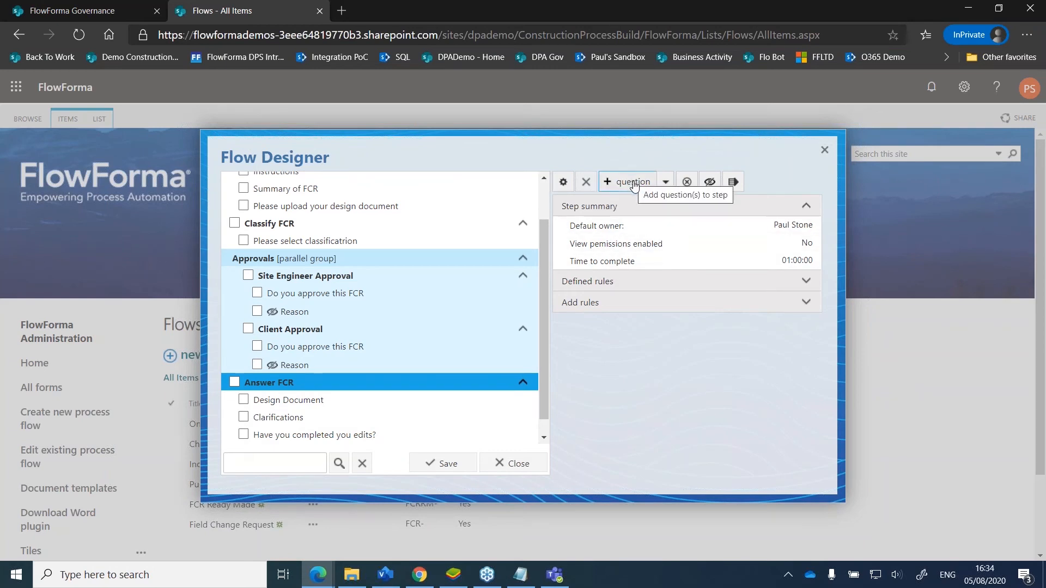
# - Create a new question titled "Answered by" in the Answer FCR step
pyautogui.click(633, 184)
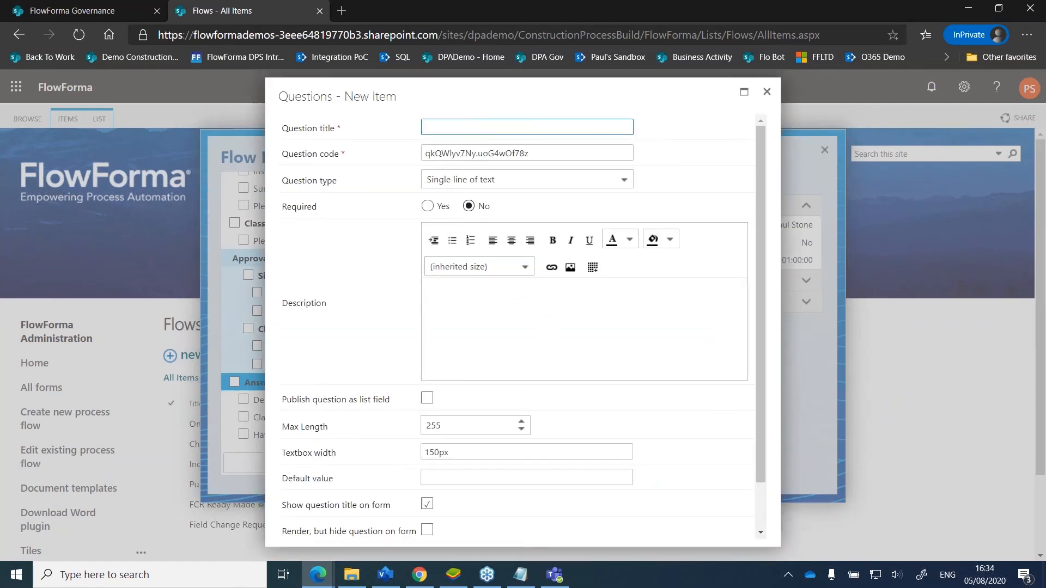
pyautogui.write('Signed off by')
pyautogui.press('BackSpace')
pyautogui.press('BackSpace')
pyautogui.press('BackSpace')
pyautogui.press('BackSpace')
pyautogui.press('BackSpace')
pyautogui.press('BackSpace')
pyautogui.press('BackSpace')
pyautogui.press('BackSpace')
pyautogui.press('BackSpace')
pyautogui.press('BackSpace')
pyautogui.press('BackSpace')
pyautogui.press('BackSpace')
pyautogui.write('Answewre')
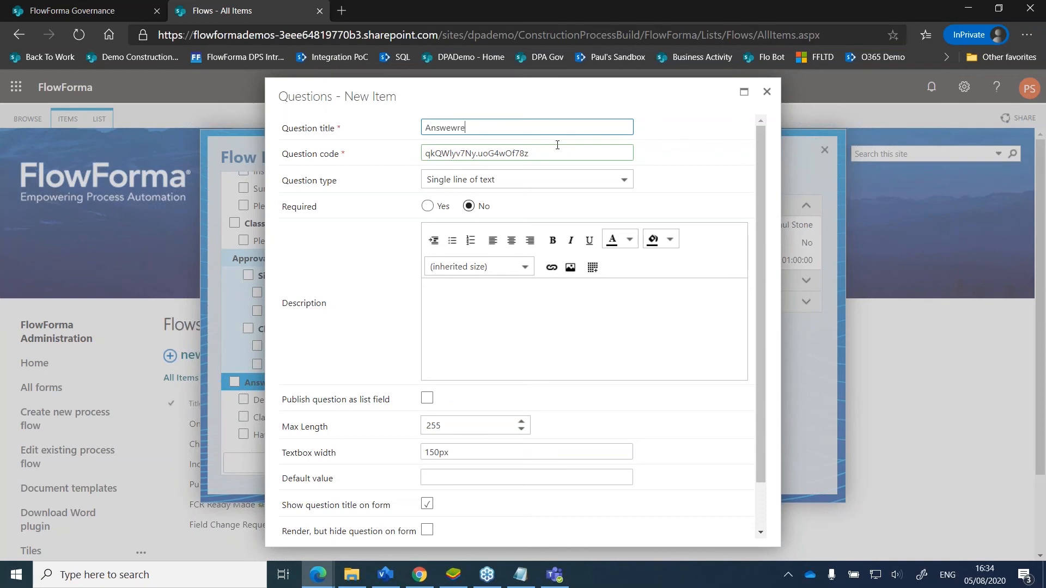
pyautogui.write('d by')
pyautogui.press('Left')
pyautogui.press('Left')
pyautogui.press('Left')
pyautogui.press('Left')
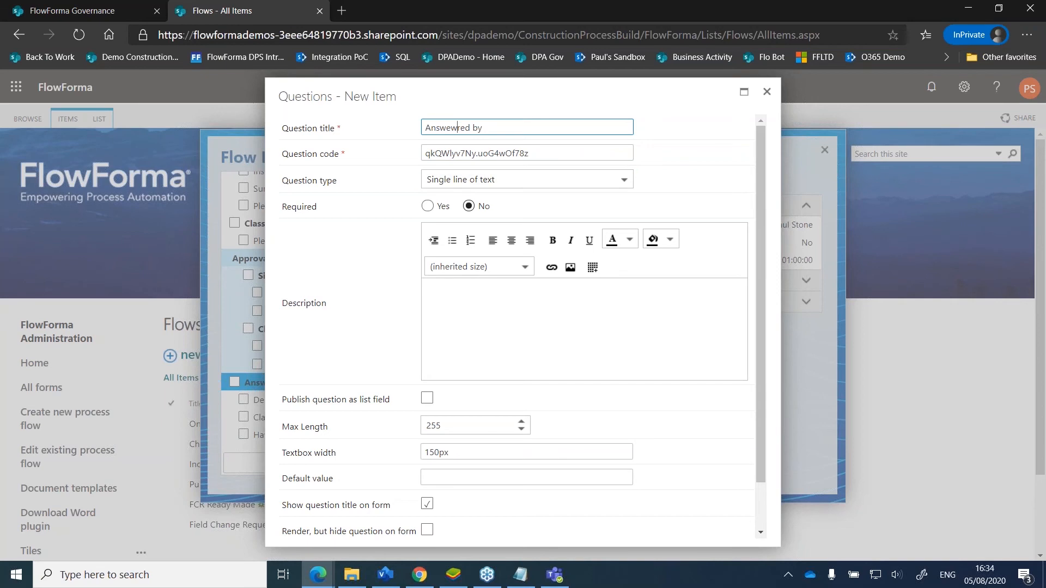
pyautogui.press('BackSpace')
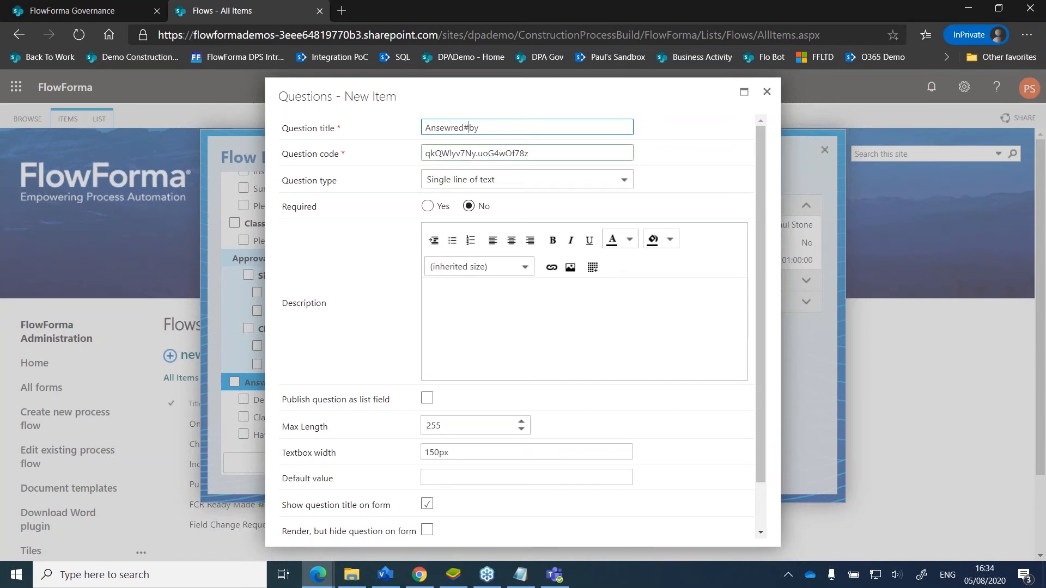
pyautogui.moveTo(481, 127); pyautogui.dragTo(392, 108)
pyautogui.write('Answere')
pyautogui.write('by')
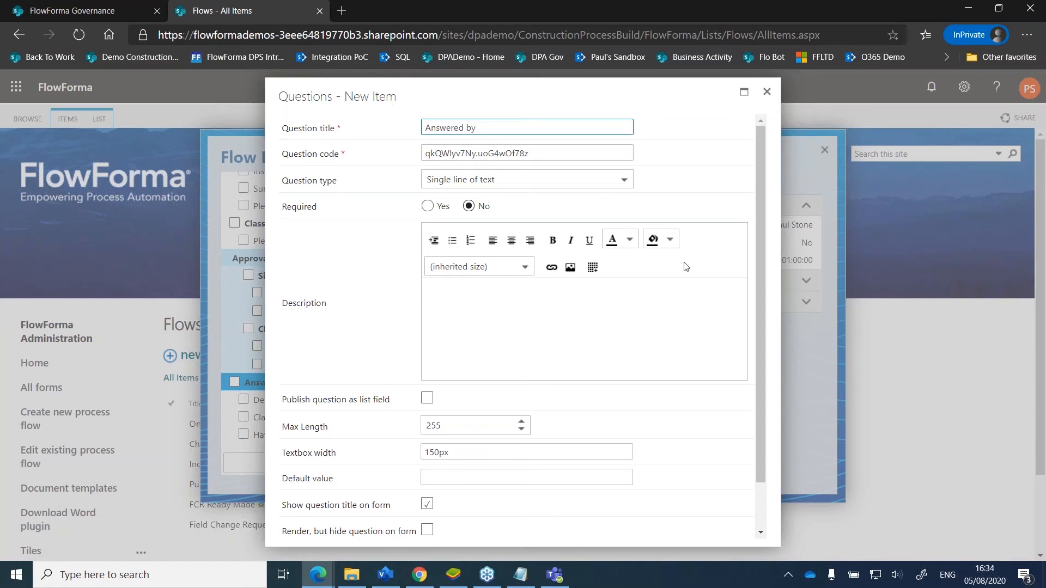
# - Set the Answered by question's type to Person or group
pyautogui.scroll(-1, 671, 242)
pyautogui.scroll(-1, 671, 242)
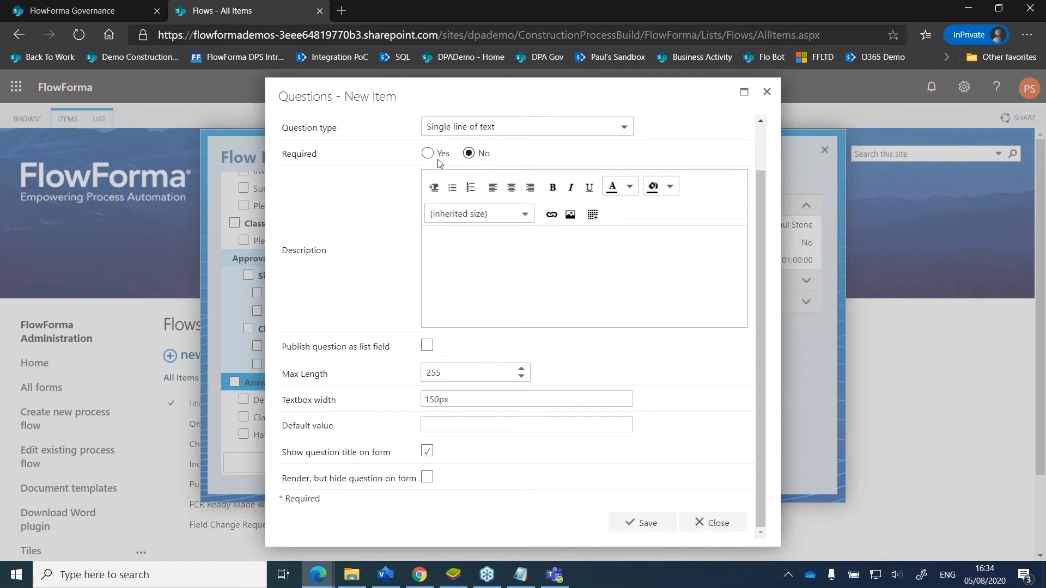
pyautogui.click(439, 131)
pyautogui.scroll(-4, 487, 229)
pyautogui.scroll(3, 493, 241)
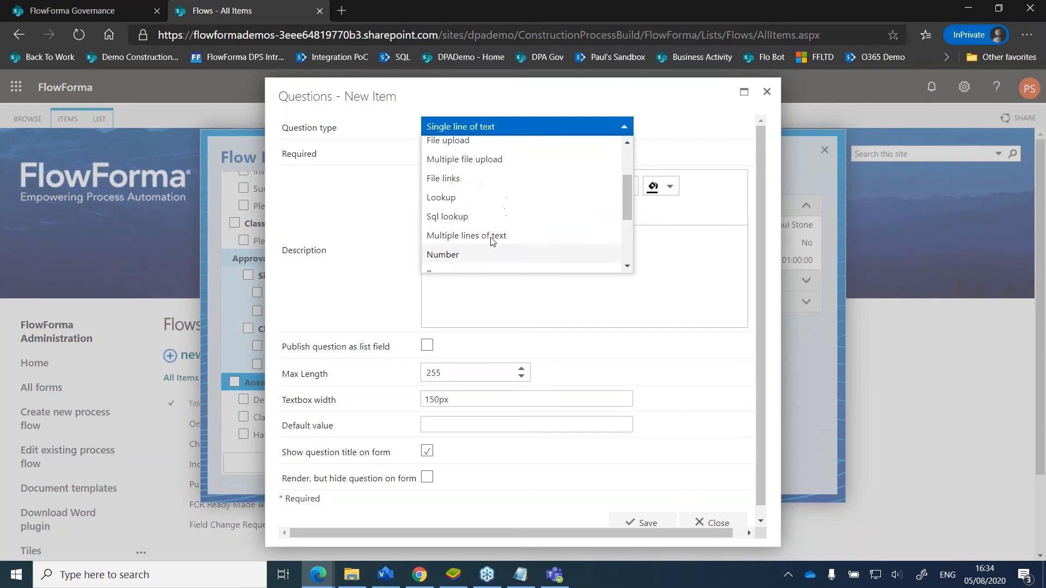
pyautogui.scroll(-3, 493, 240)
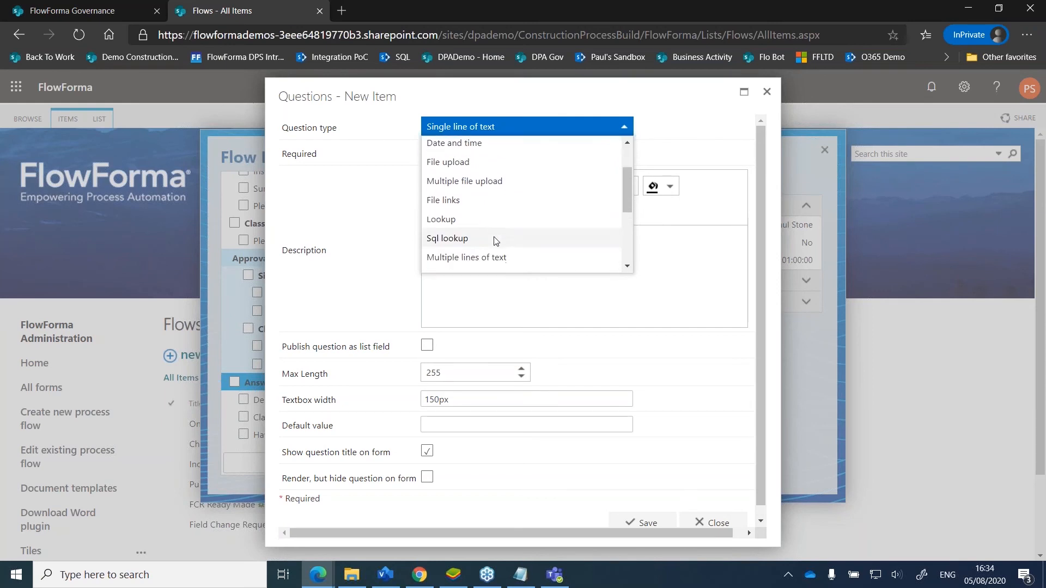
pyautogui.click(479, 235)
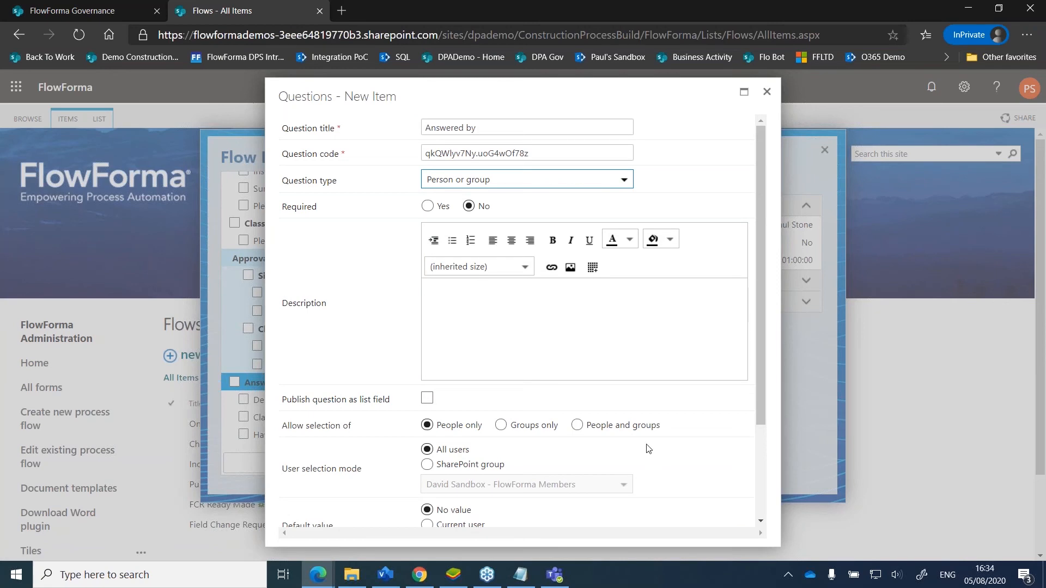
# - Set the Answered by question's default value to Current user and save the question
pyautogui.scroll(-3, 649, 444)
pyautogui.click(643, 511)
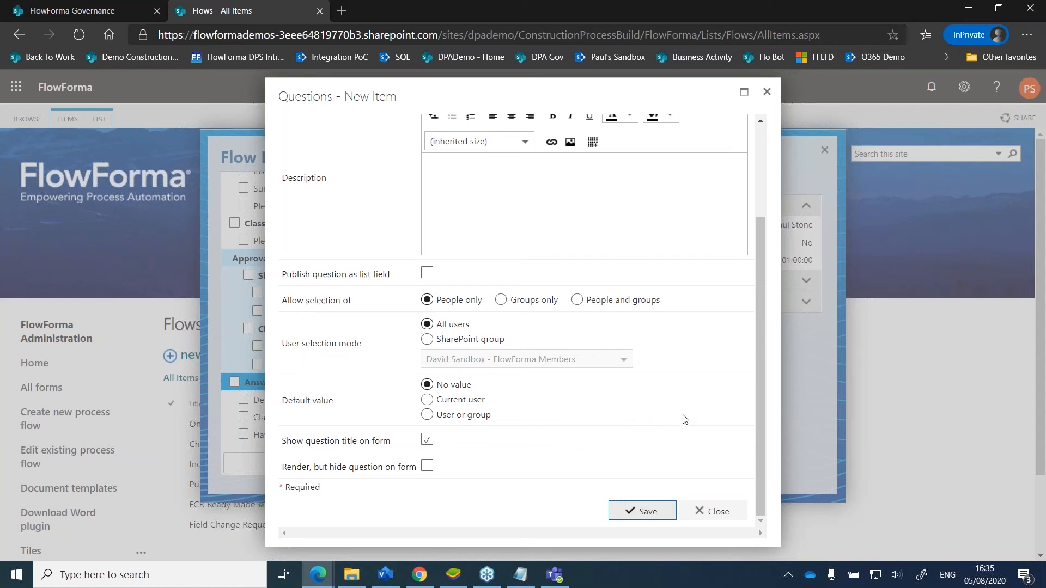
pyautogui.click(439, 401)
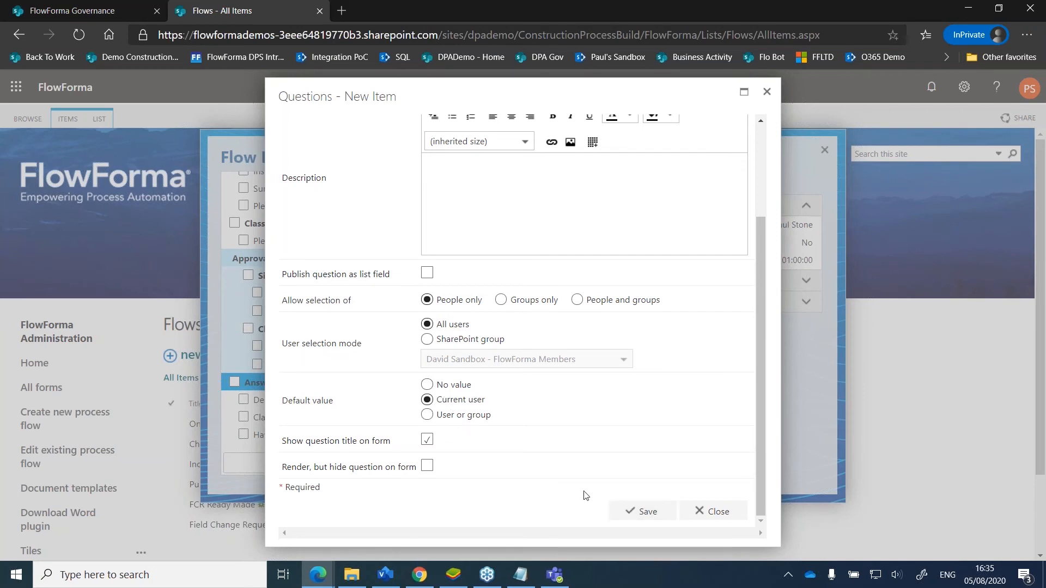
pyautogui.scroll(3, 583, 492)
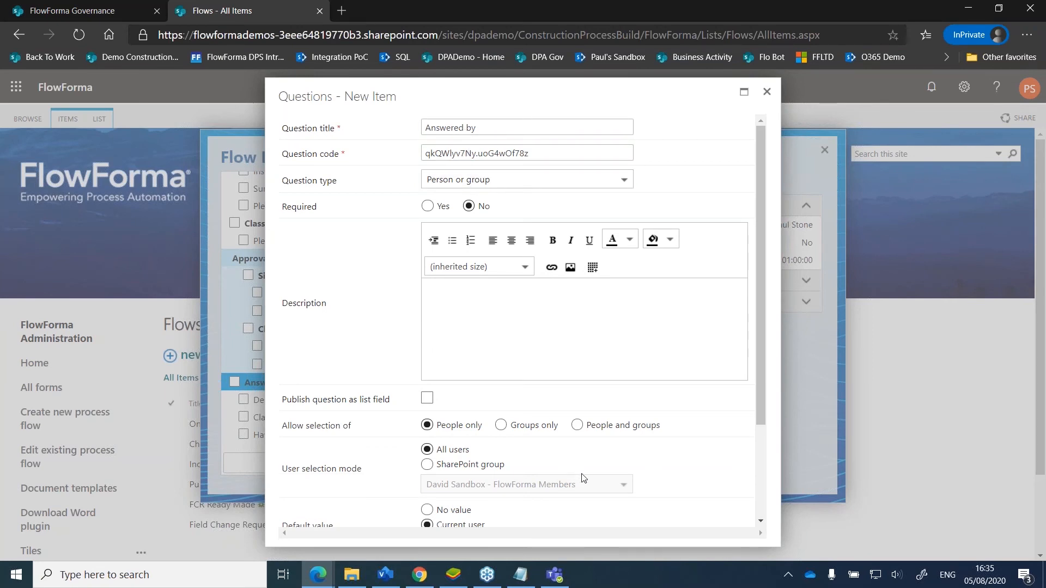
pyautogui.scroll(-3, 679, 507)
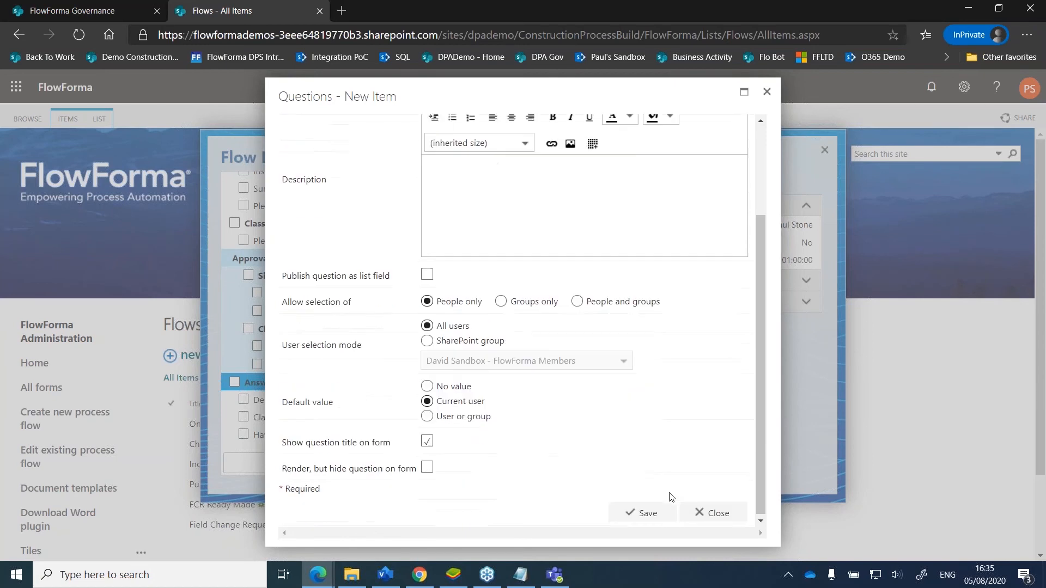
pyautogui.click(660, 509)
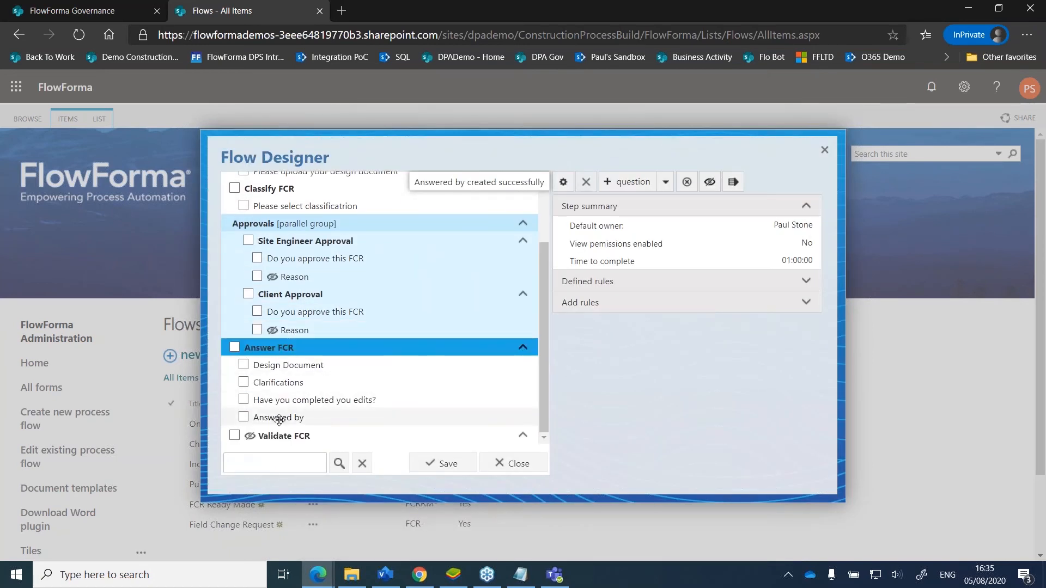
# - Disable the Answered by question in the Answer FCR step
pyautogui.click(279, 417)
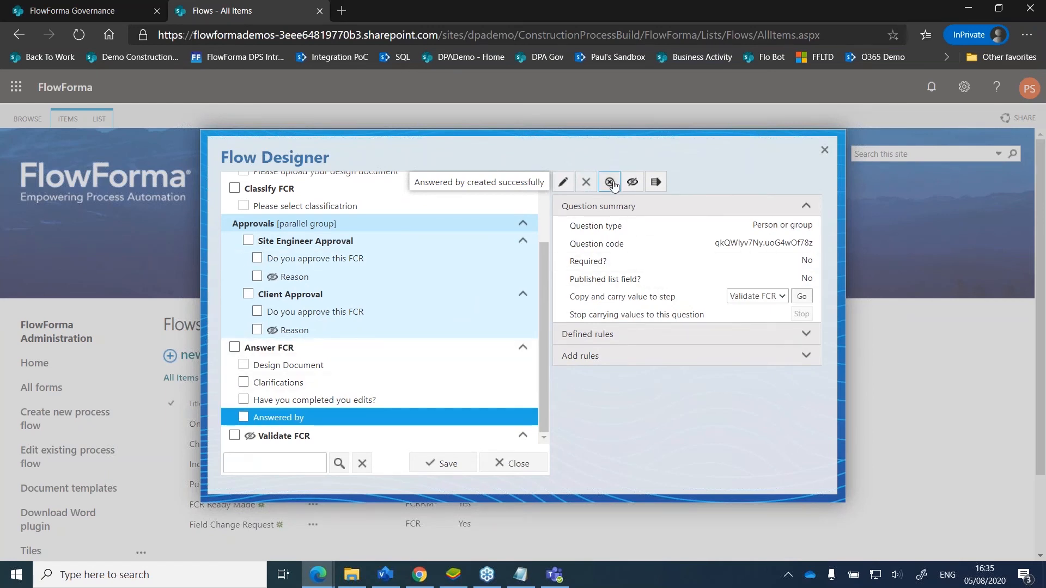
pyautogui.click(610, 182)
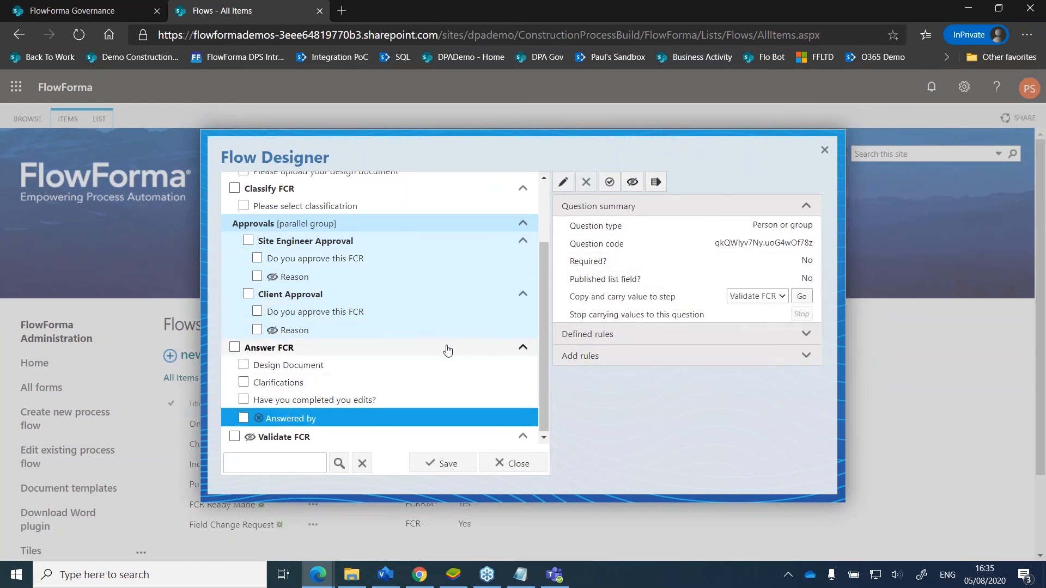
pyautogui.click(397, 424)
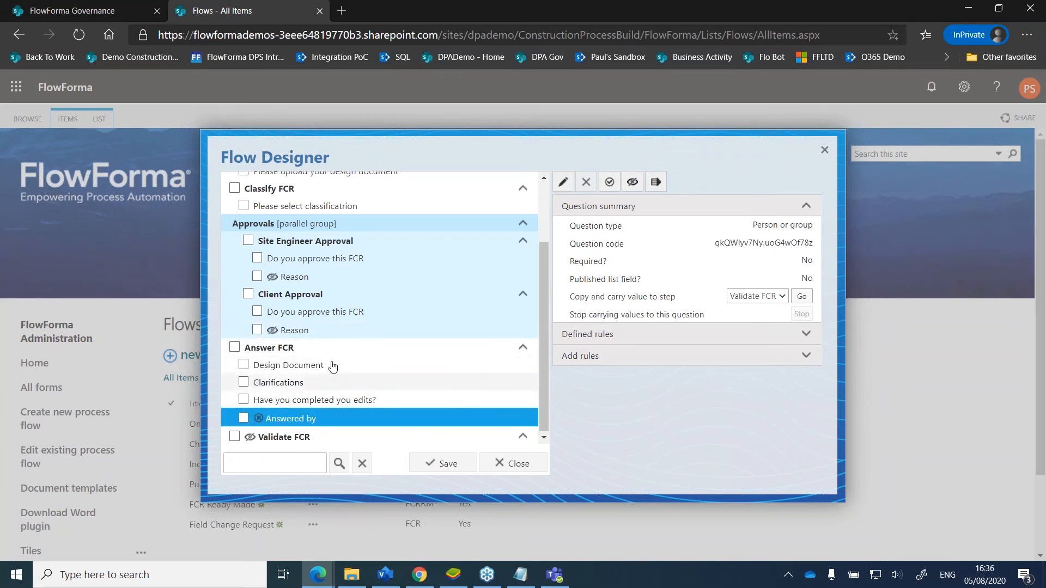
# - Add a Data validation rule to the "Have you completed you edits?" question
pyautogui.click(360, 401)
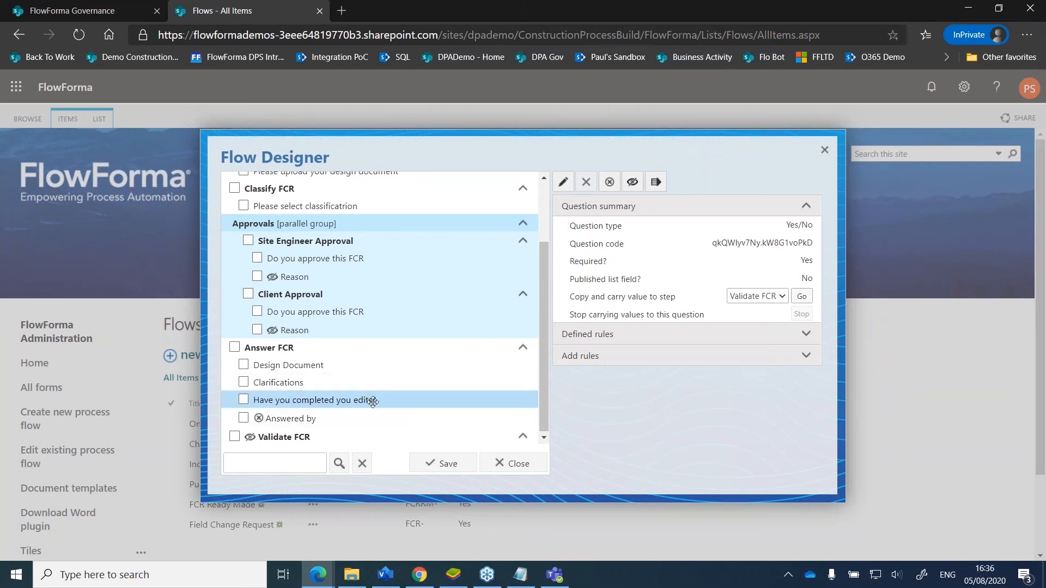
pyautogui.click(661, 356)
pyautogui.click(637, 341)
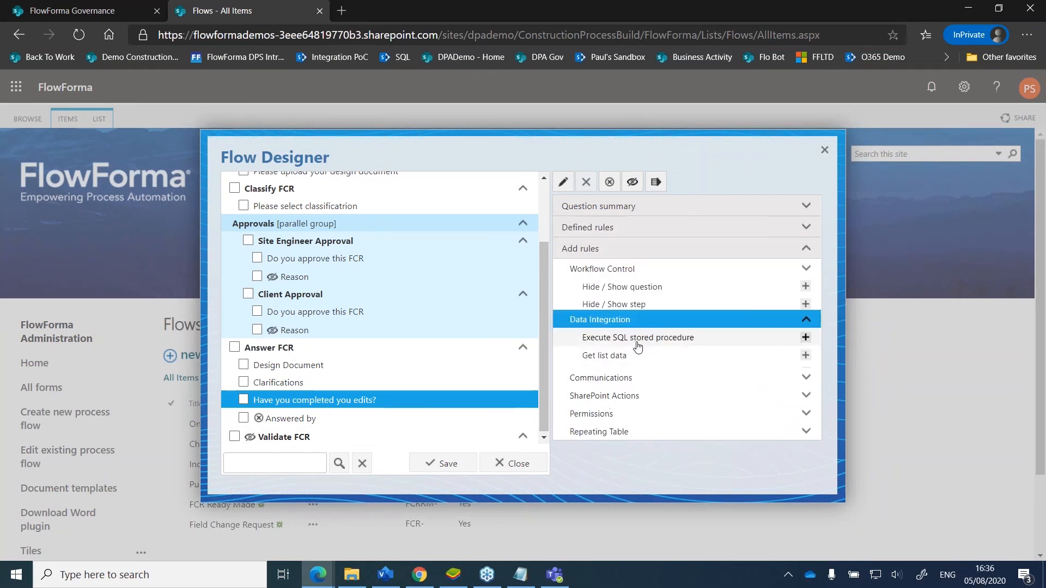
pyautogui.click(806, 358)
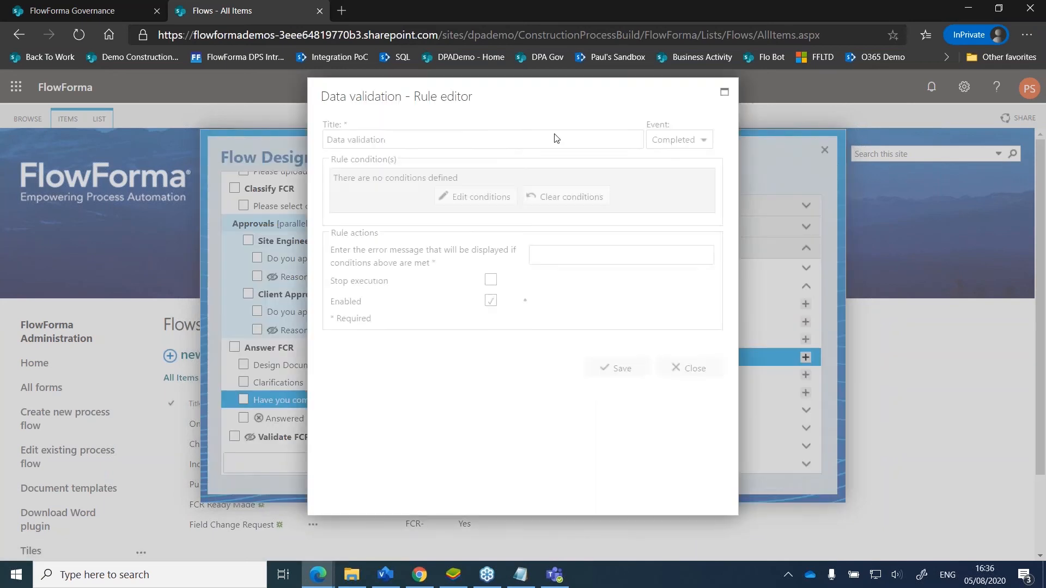
# - Define the validation rule's condition as "Have you completed you edits?" Equals Yes
pyautogui.click(489, 274)
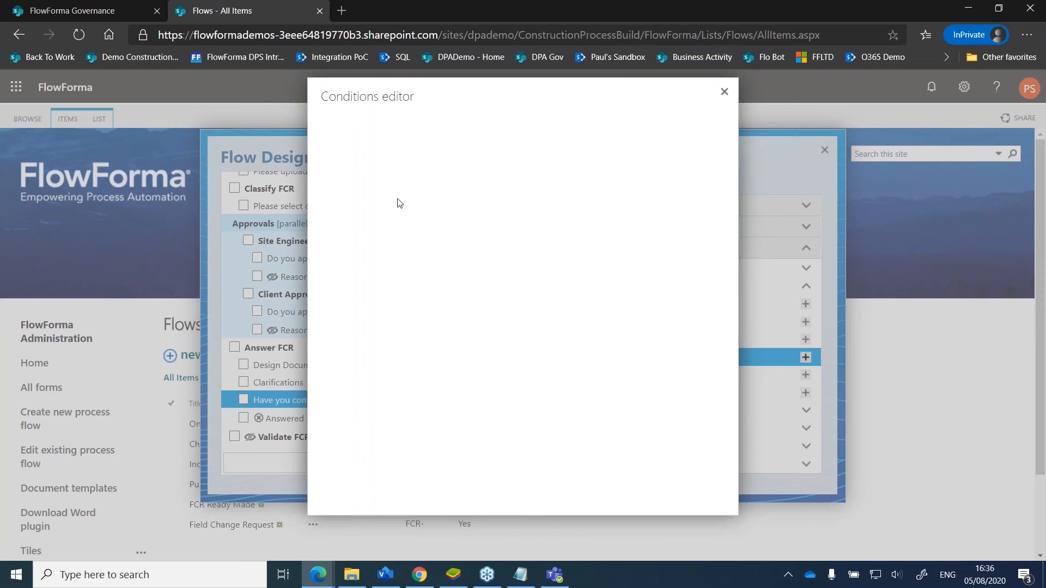
pyautogui.click(380, 222)
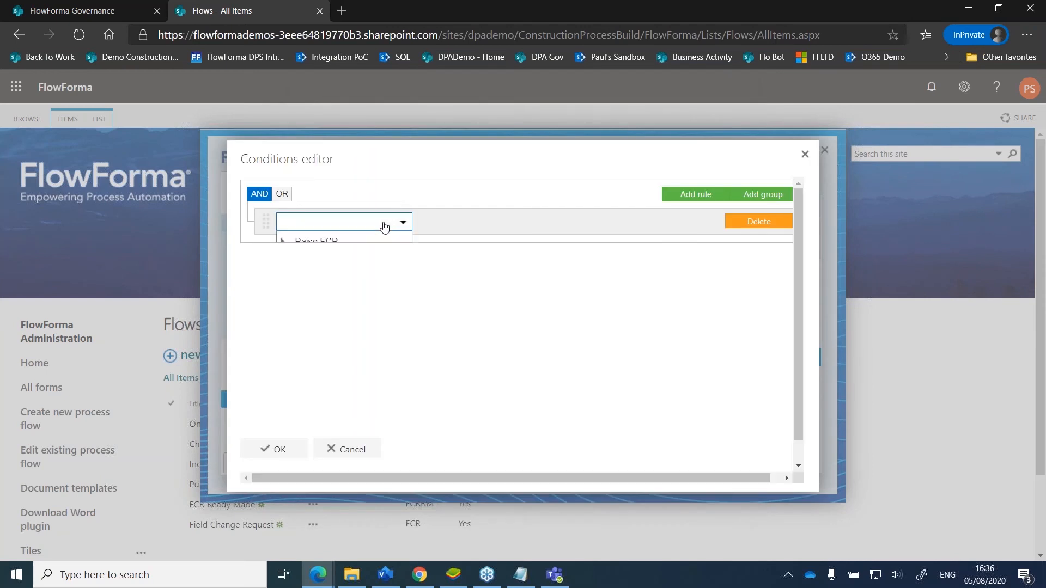
pyautogui.click(283, 322)
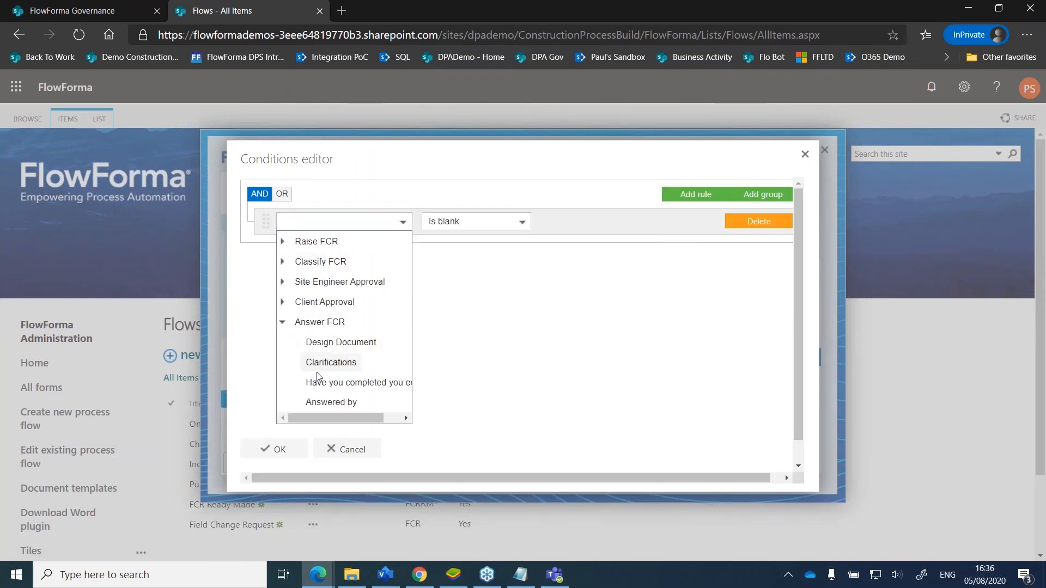
pyautogui.click(330, 388)
pyautogui.click(467, 221)
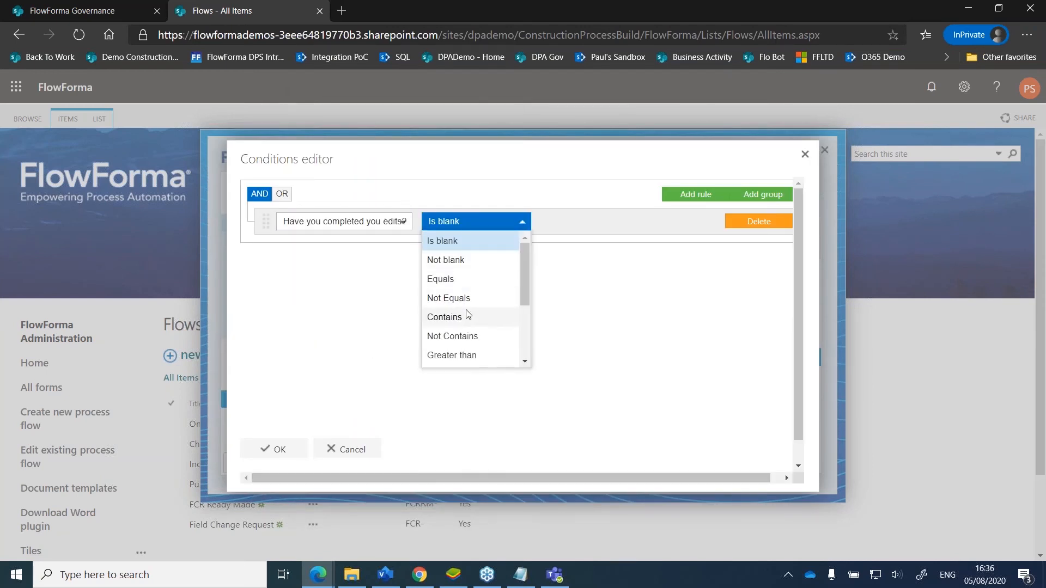
pyautogui.click(453, 275)
pyautogui.click(567, 222)
pyautogui.write('Yes')
pyautogui.click(275, 450)
# - Enter the error message "You must complete your edits" for the validation rule and save it
pyautogui.click(525, 345)
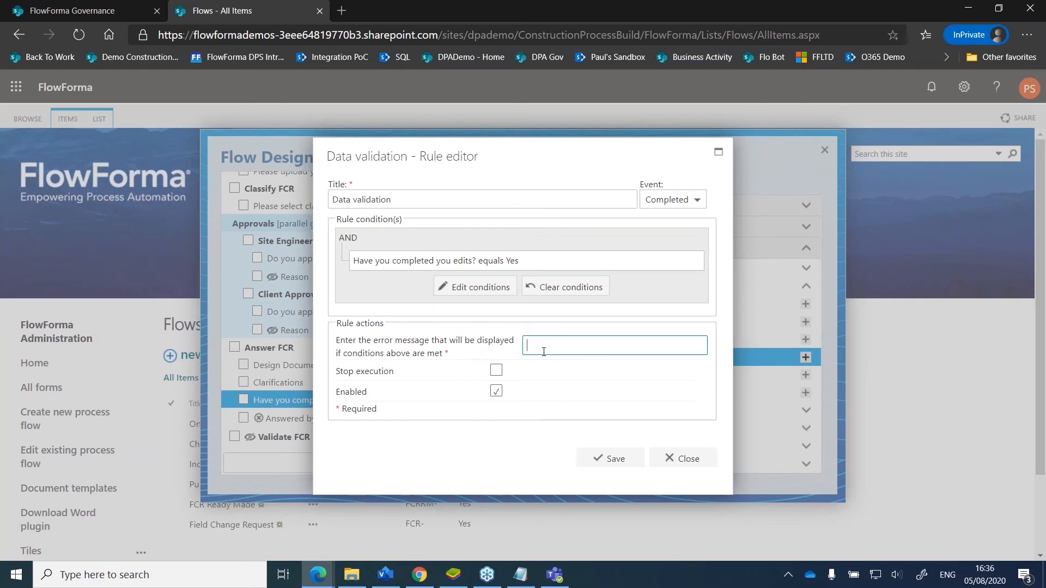
pyautogui.write('You meust com')
pyautogui.press('BackSpace')
pyautogui.press('BackSpace')
pyautogui.press('BackSpace')
pyautogui.press('BackSpace')
pyautogui.press('BackSpace')
pyautogui.press('BackSpace')
pyautogui.press('BackSpace')
pyautogui.press('BackSpace')
pyautogui.write('ust complete your edits')
pyautogui.click(612, 460)
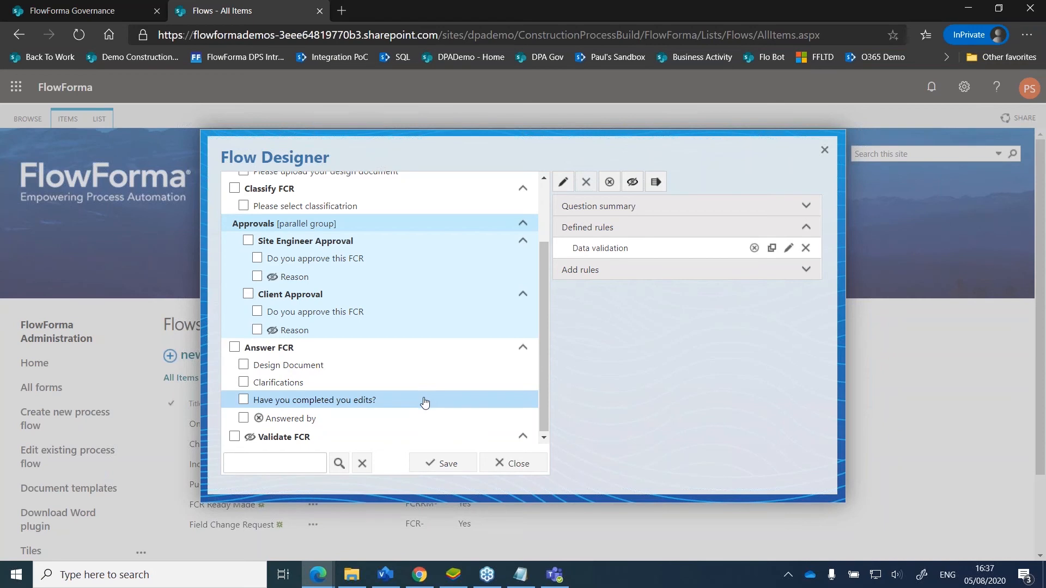
# - Create a new question titled "Confirmation" in the Validate FCR step
pyautogui.click(391, 369)
pyautogui.scroll(-1, 428, 443)
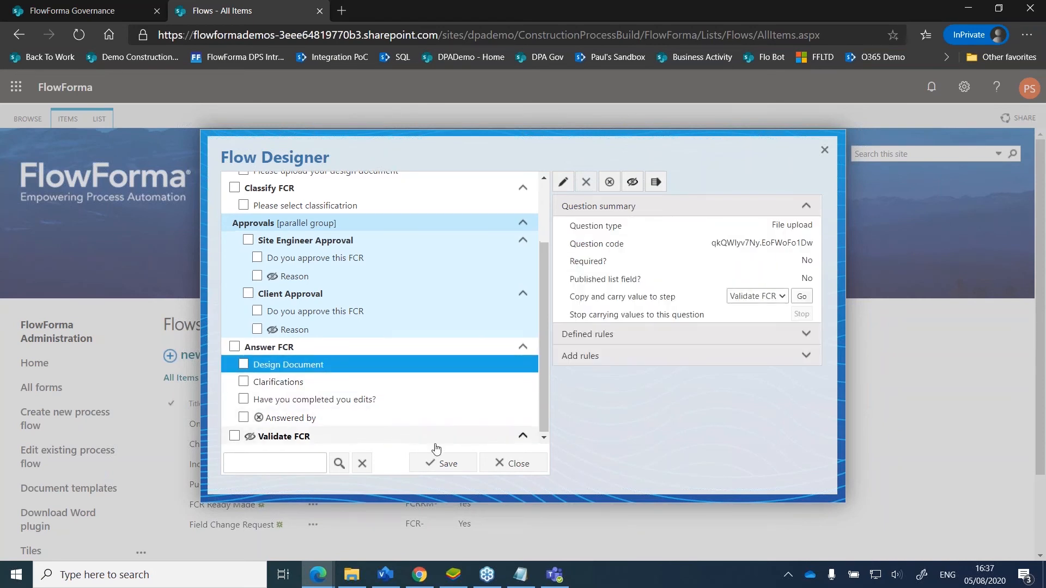
pyautogui.click(414, 437)
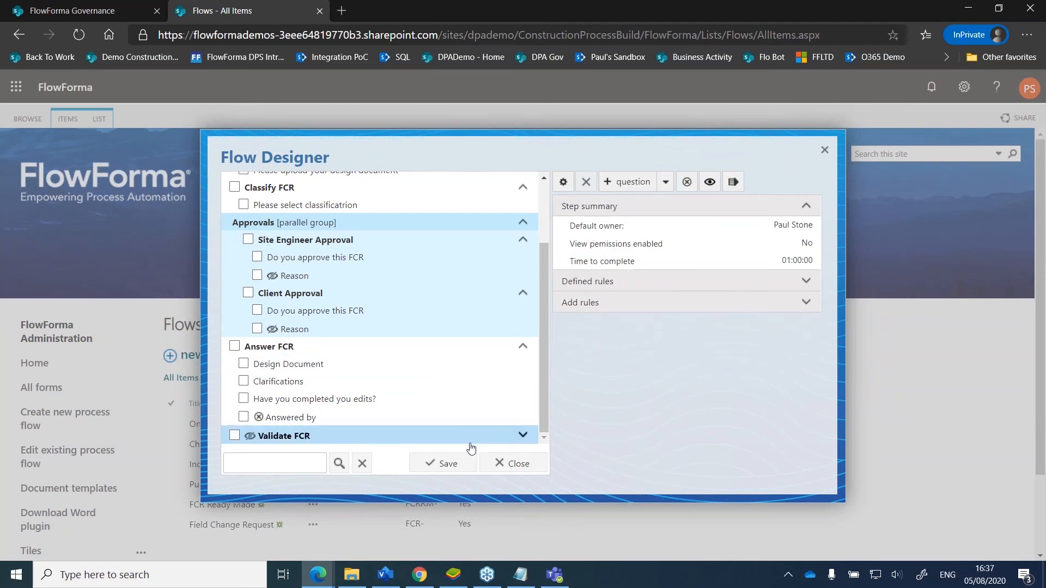
pyautogui.click(627, 181)
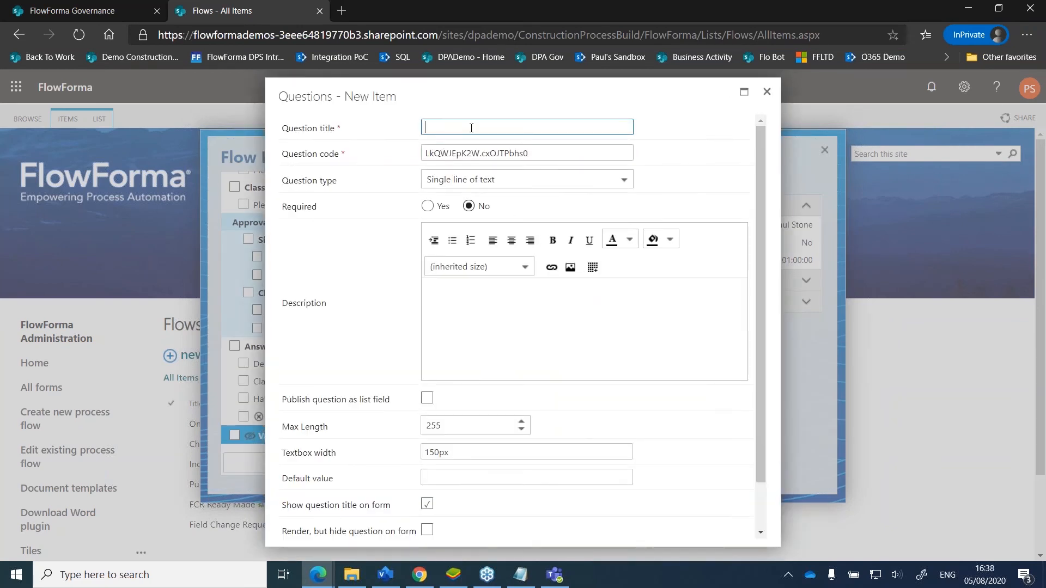
pyautogui.write('Confi')
# - Set the Confirmation question's type to Choice and display its choices using checkboxes
pyautogui.click(474, 179)
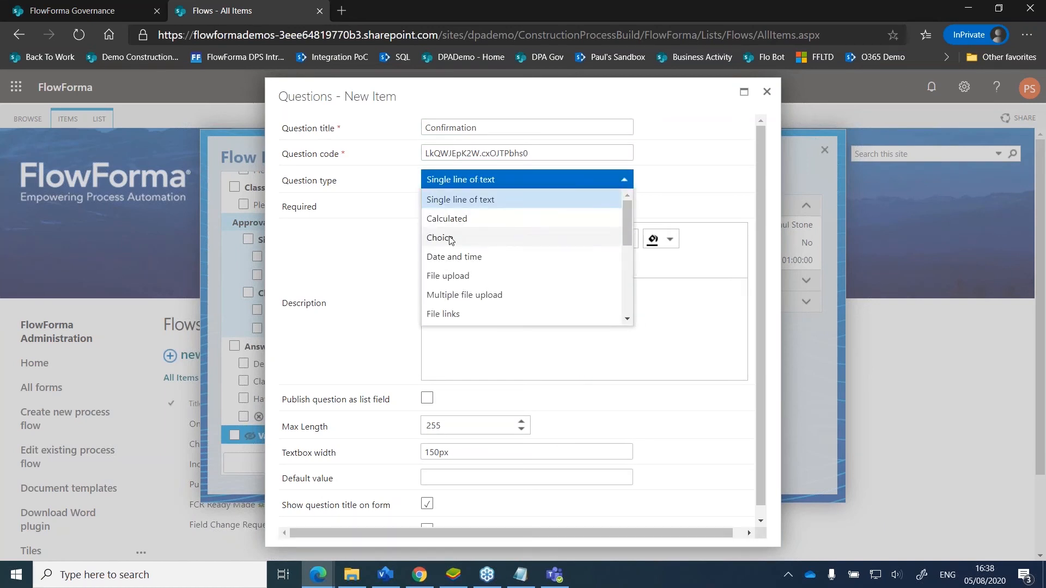
pyautogui.click(450, 239)
pyautogui.scroll(-3, 502, 257)
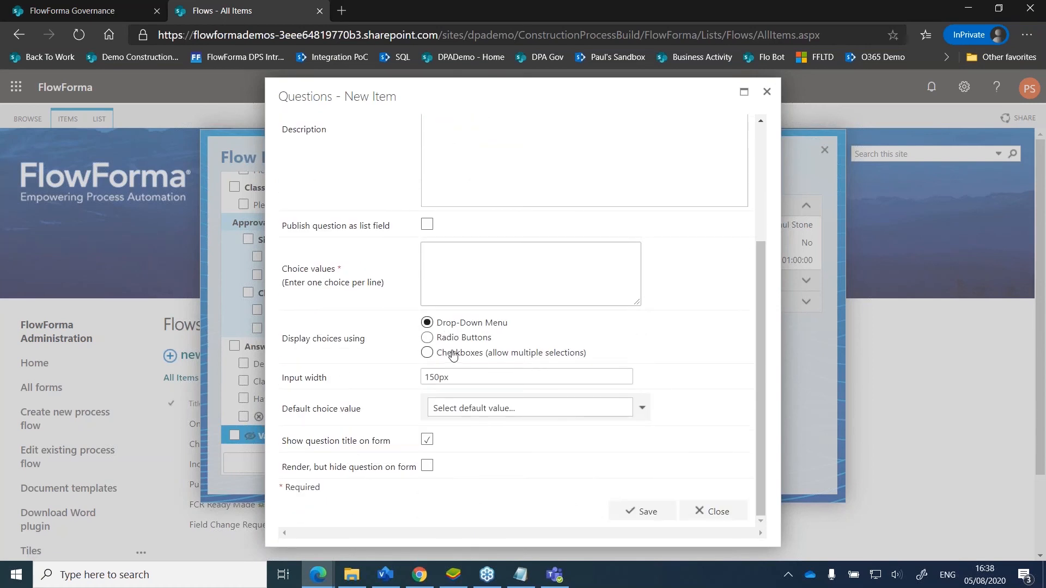
pyautogui.click(453, 354)
# - Enter the choice value "I confirm that this FCR complete" and make the Confirmation question required
pyautogui.scroll(2, 467, 322)
pyautogui.click(472, 347)
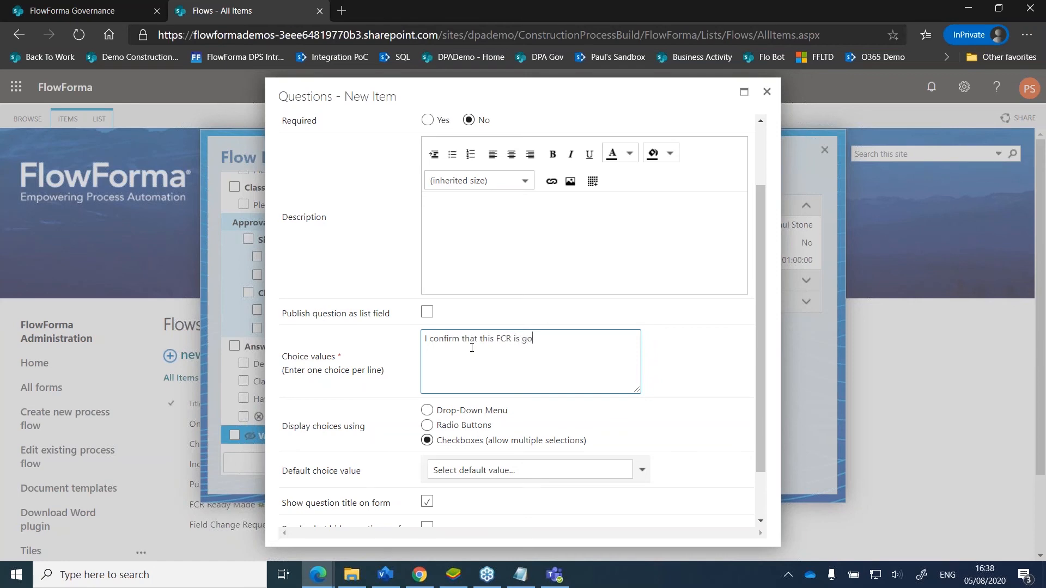
pyautogui.write('d t')
pyautogui.press('BackSpace')
pyautogui.press('BackSpace')
pyautogui.press('BackSpace')
pyautogui.press('BackSpace')
pyautogui.press('BackSpace')
pyautogui.press('BackSpace')
pyautogui.press('BackSpace')
pyautogui.press('BackSpace')
pyautogui.scroll(-2, 476, 351)
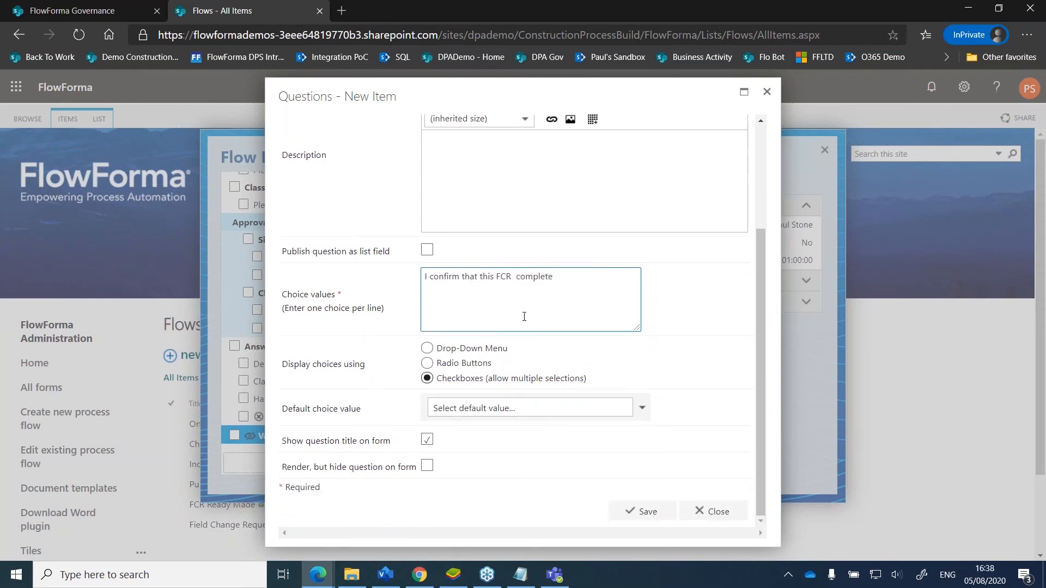
pyautogui.scroll(4, 521, 291)
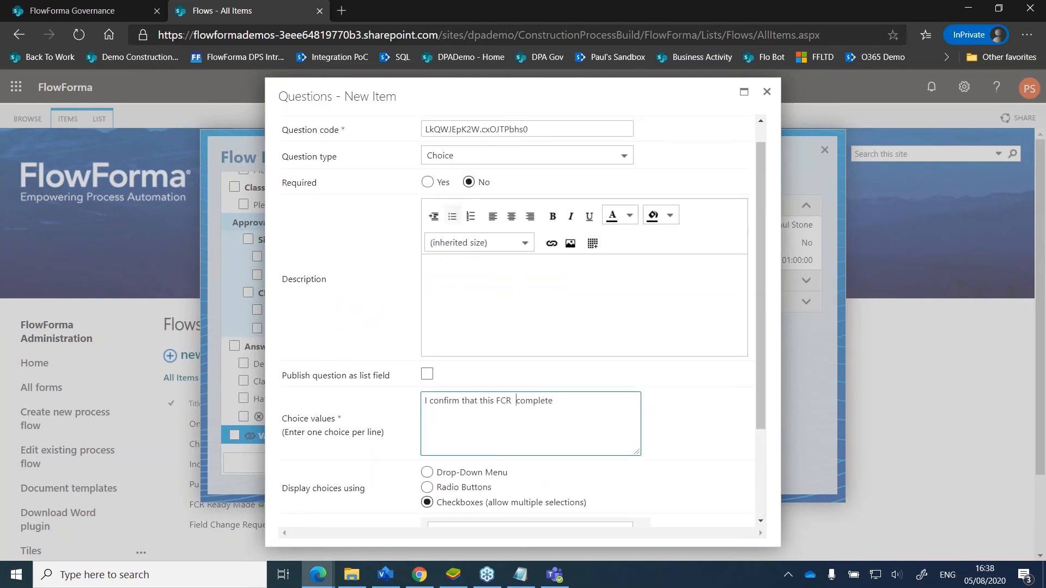
pyautogui.click(428, 182)
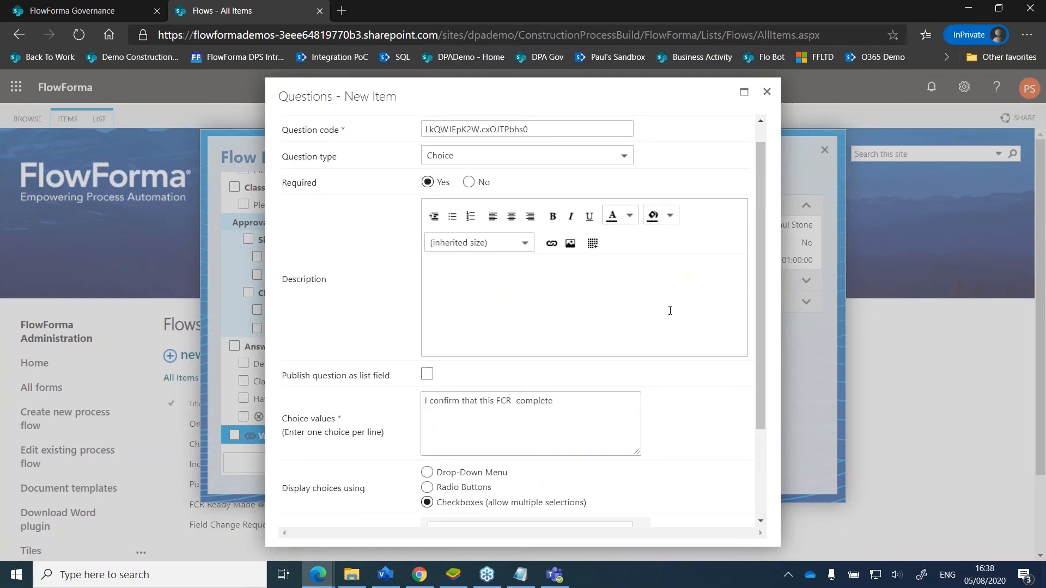
# - Save the Confirmation question, save the Field Change Request flow and close the designer
pyautogui.scroll(-4, 661, 331)
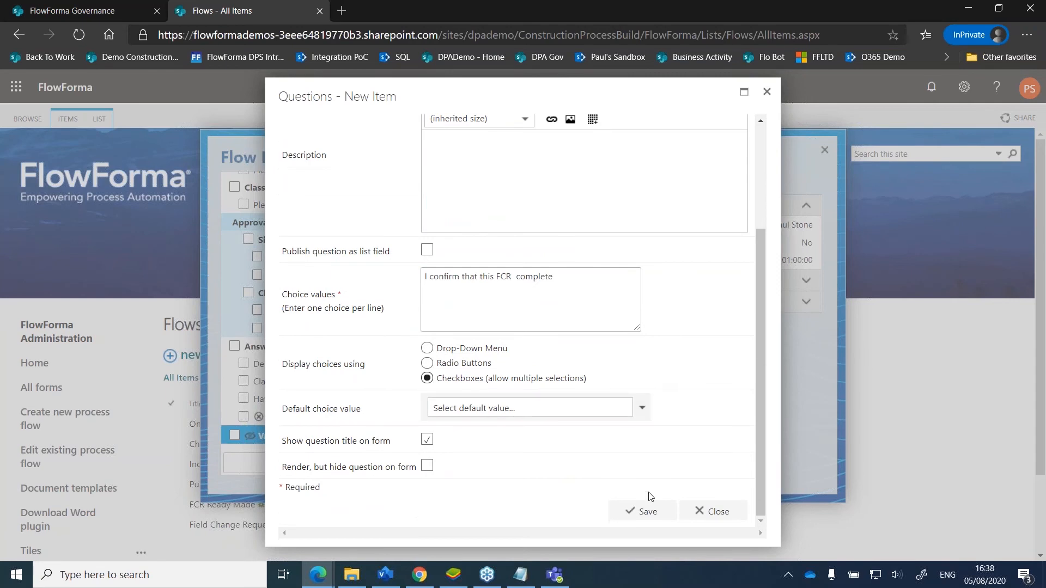
pyautogui.click(643, 511)
pyautogui.scroll(-1, 492, 367)
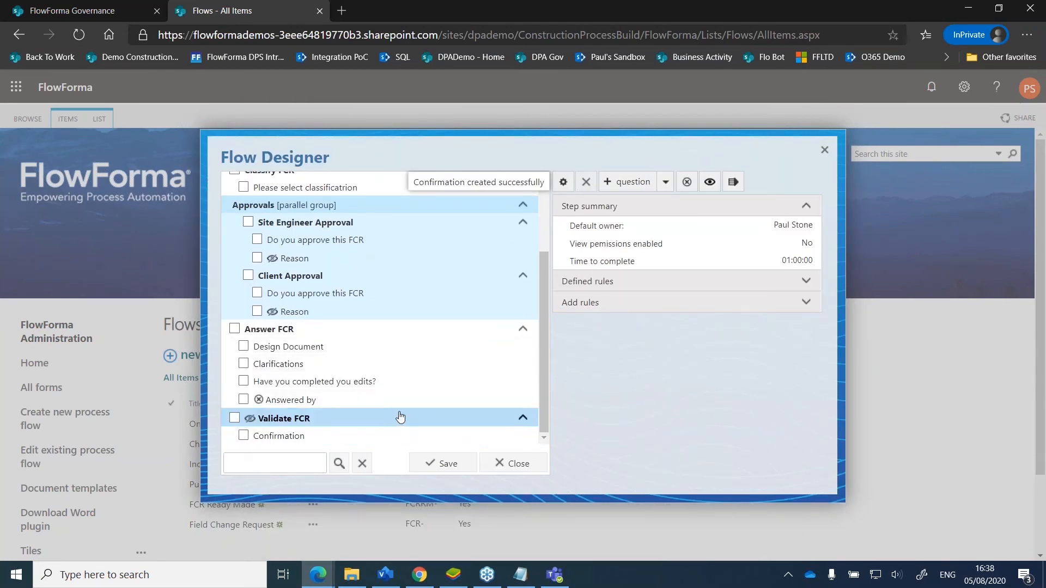
pyautogui.scroll(3, 400, 417)
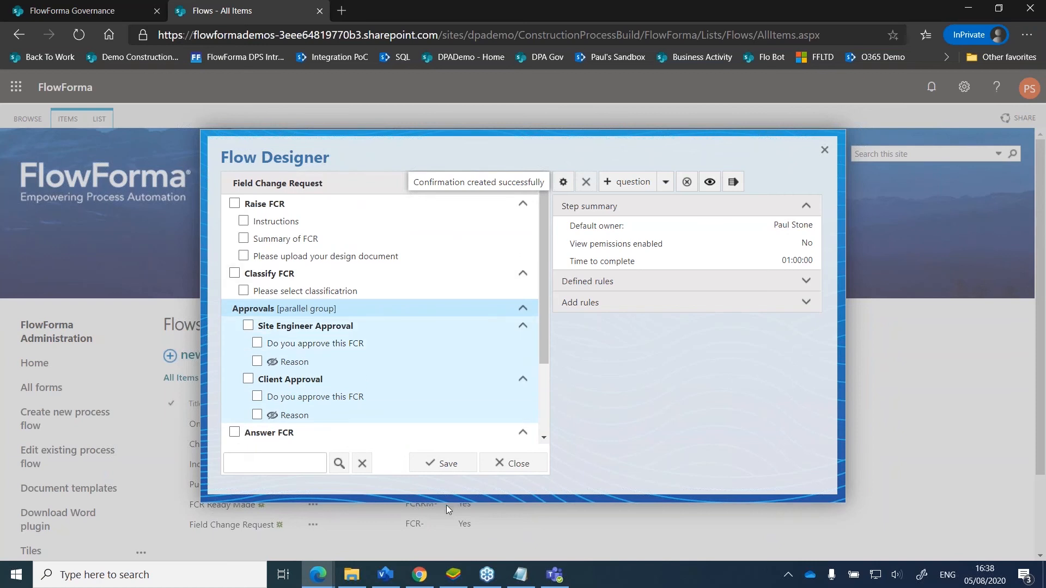
pyautogui.click(444, 464)
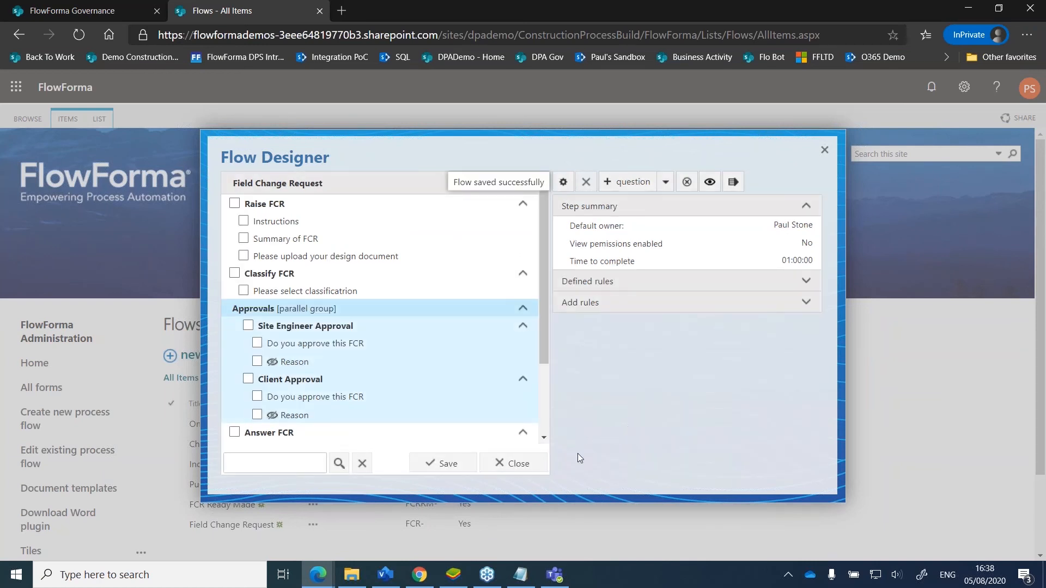
pyautogui.click(512, 464)
# - Return to the site home page and open the process tiles to create a new tile
pyautogui.click(76, 373)
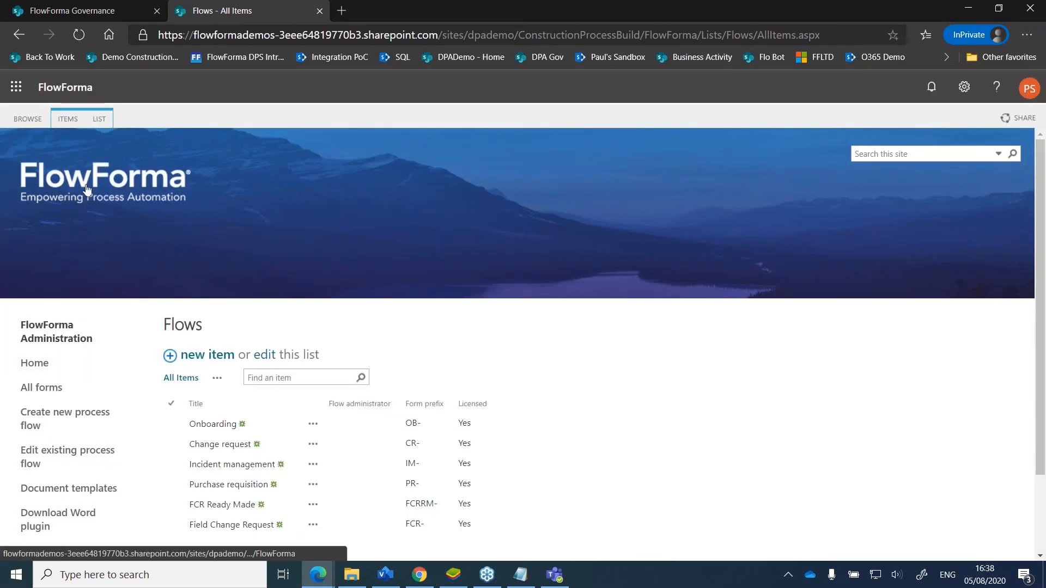
pyautogui.click(86, 189)
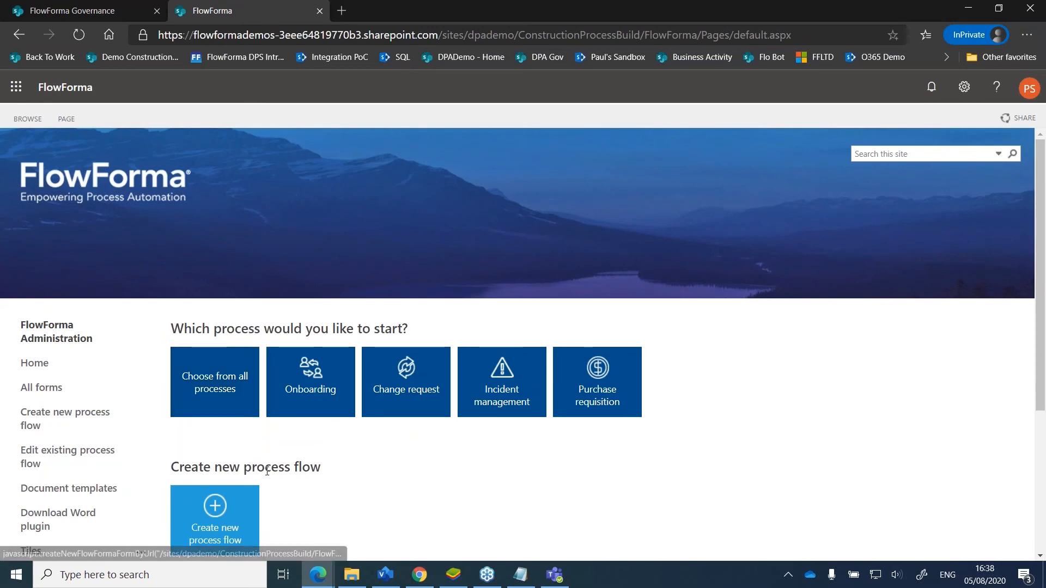
pyautogui.scroll(-1, 365, 430)
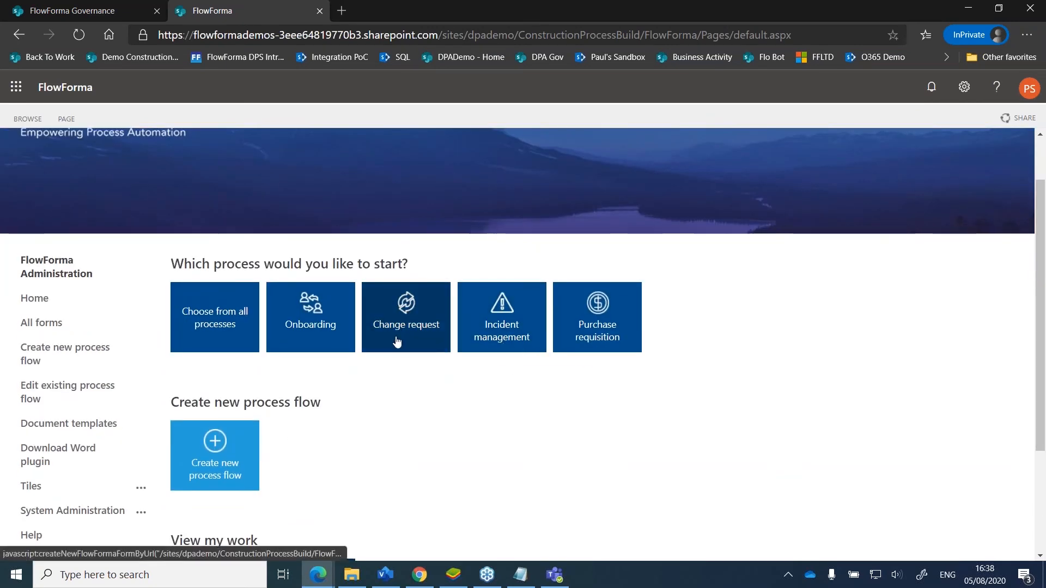
pyautogui.scroll(-2, 305, 338)
pyautogui.moveTo(141, 358)
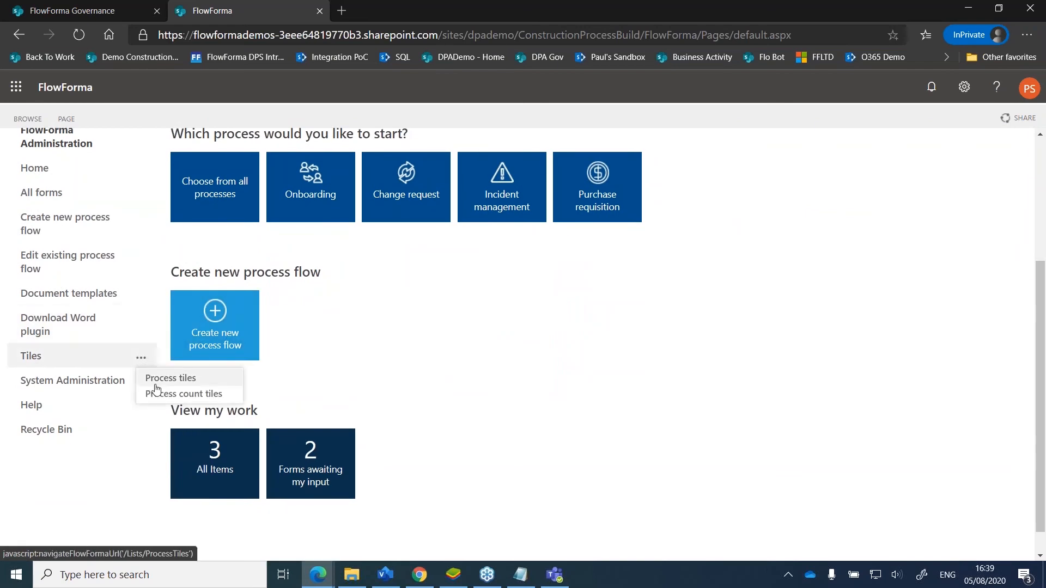
pyautogui.click(154, 379)
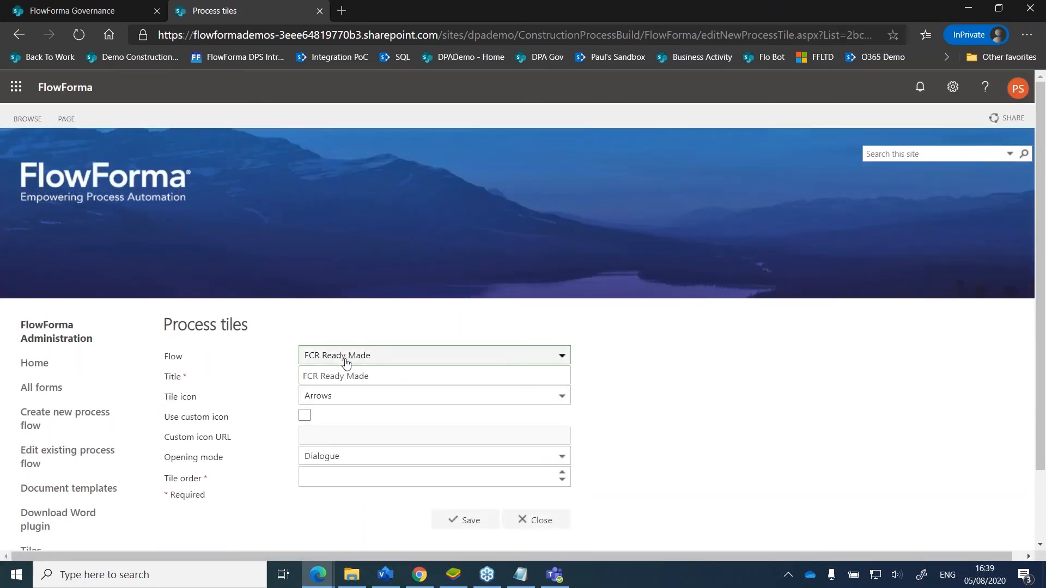
# - Assign the Field Change Request flow to the new process tile, titled "Field Change Request"
pyautogui.click(346, 360)
pyautogui.click(342, 398)
pyautogui.click(354, 375)
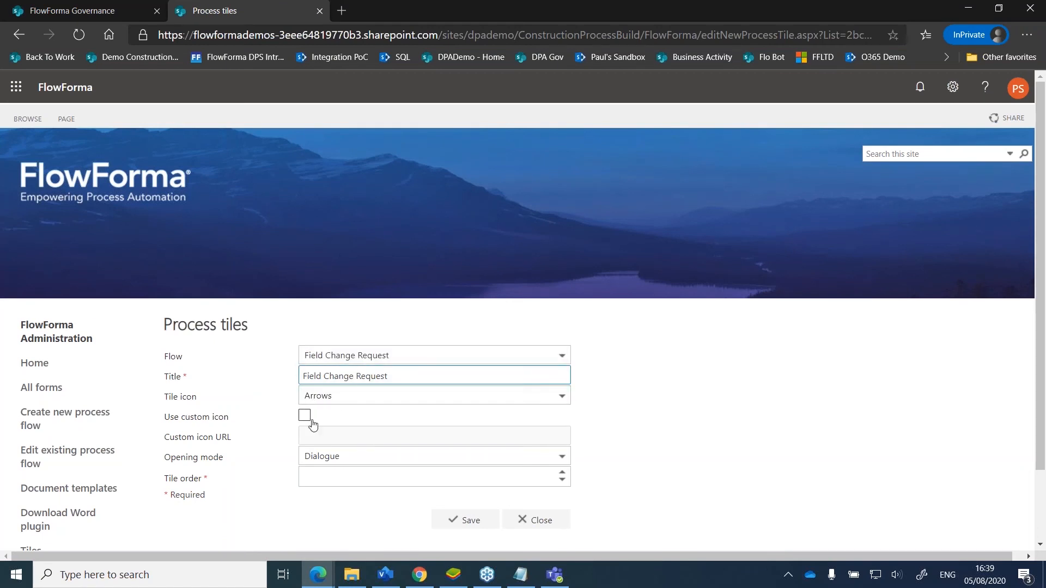
# - Set the tile icon to Clipboard and the tile order to 5, and save the tile
pyautogui.scroll(-1, 354, 455)
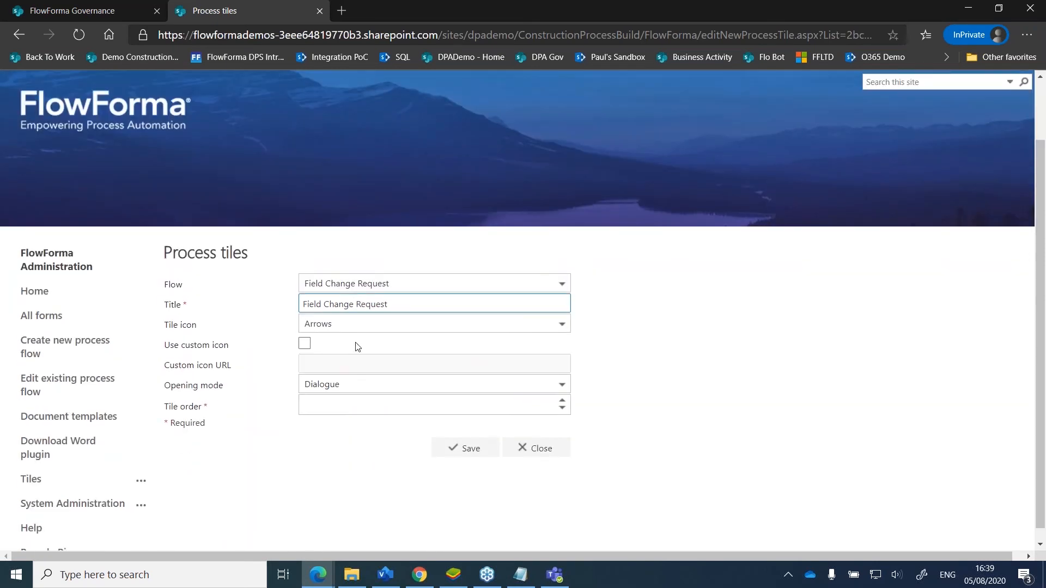
pyautogui.click(352, 325)
pyautogui.scroll(-1, 353, 399)
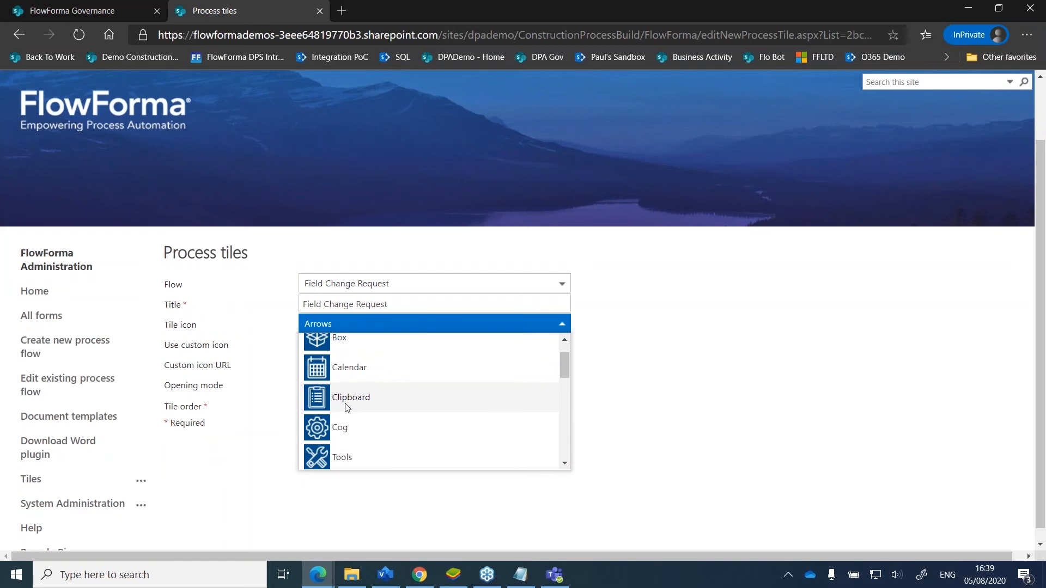
pyautogui.click(347, 404)
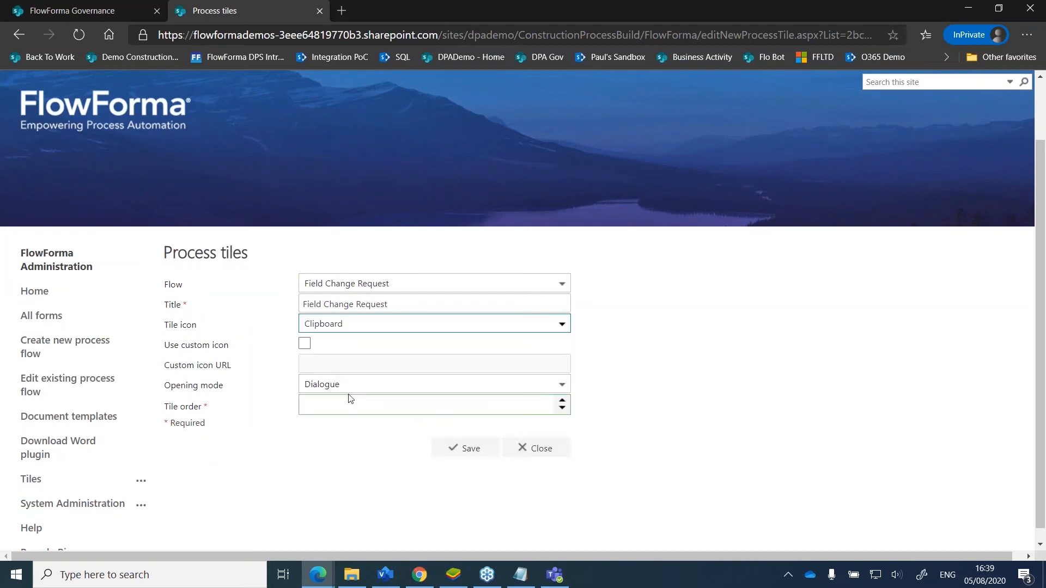
pyautogui.click(335, 405)
pyautogui.write('5')
pyautogui.click(459, 456)
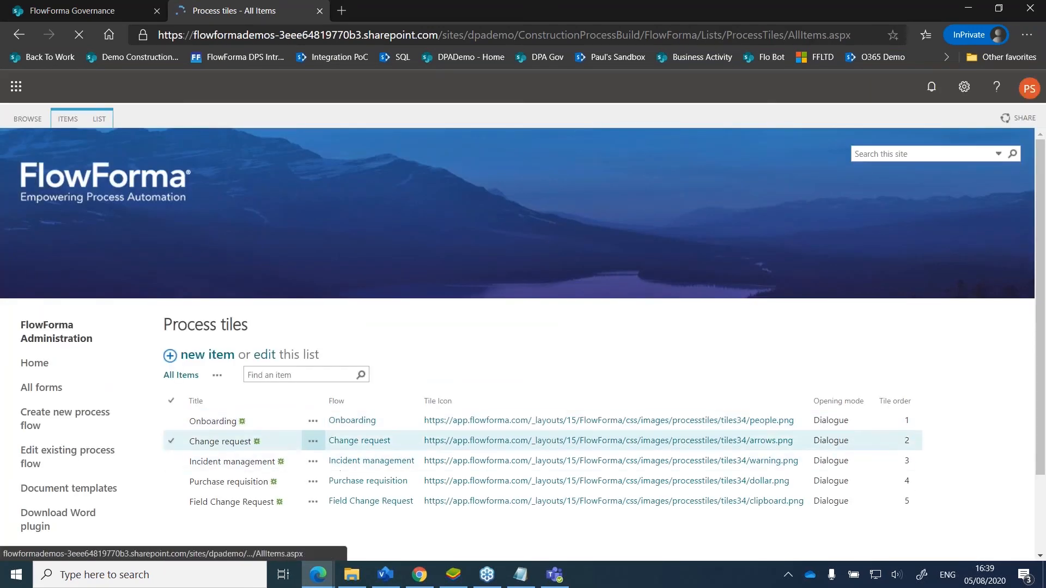
# - Start a Field Change Request from its home page tile and check the help text for Summary of FCR
pyautogui.click(121, 185)
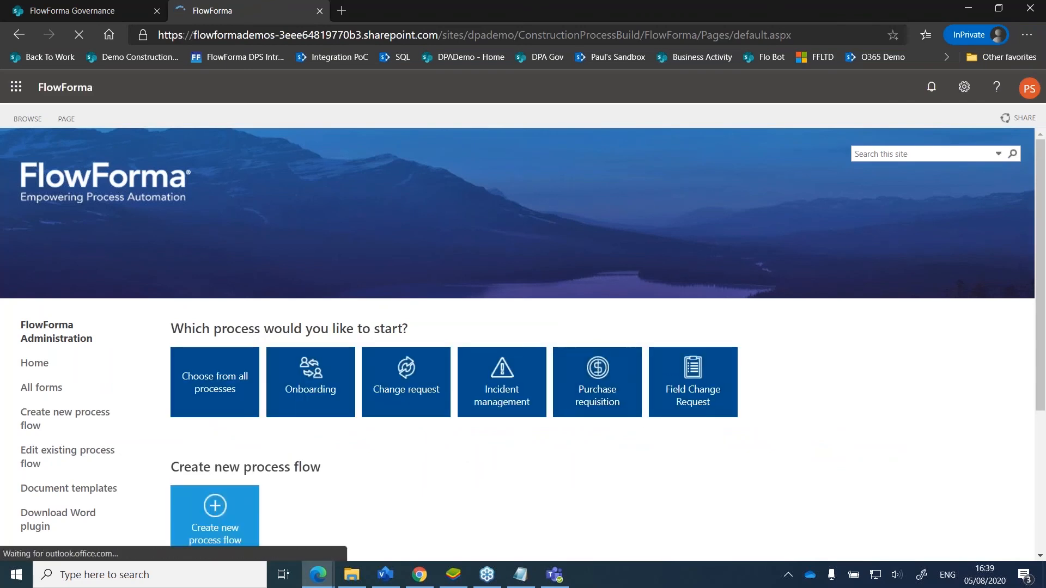
pyautogui.click(698, 400)
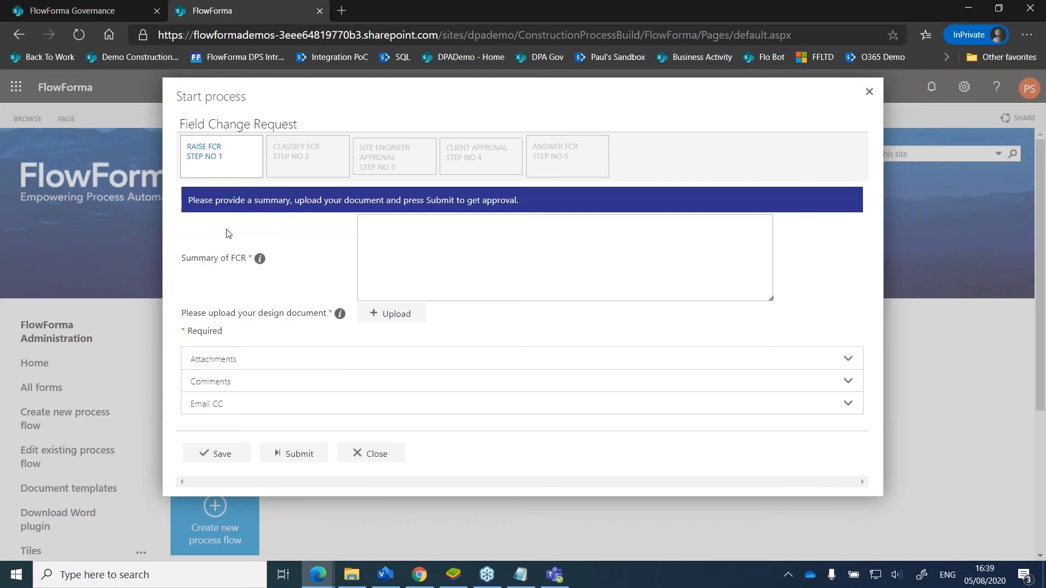
pyautogui.click(260, 260)
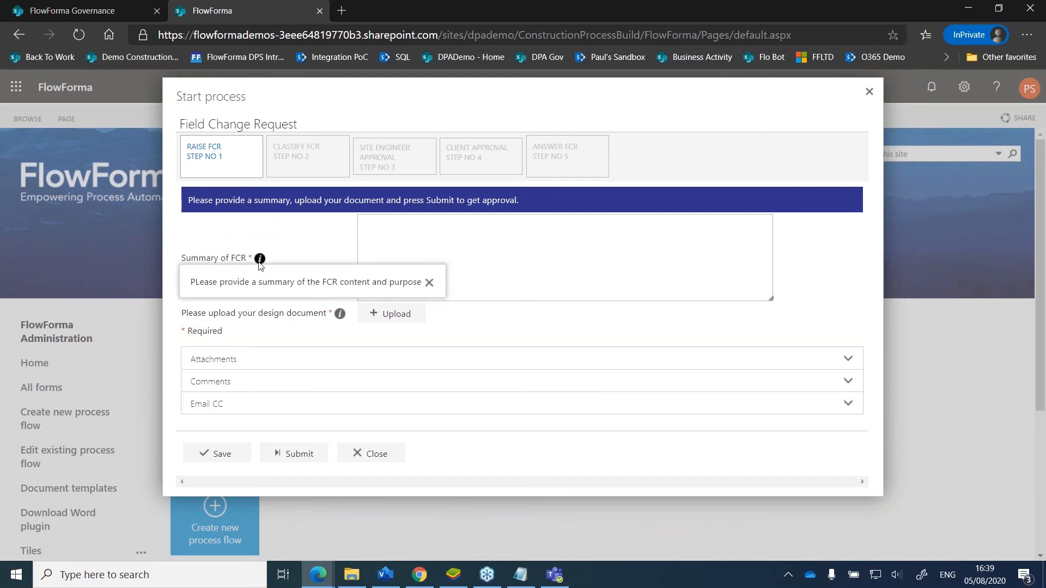
pyautogui.click(429, 282)
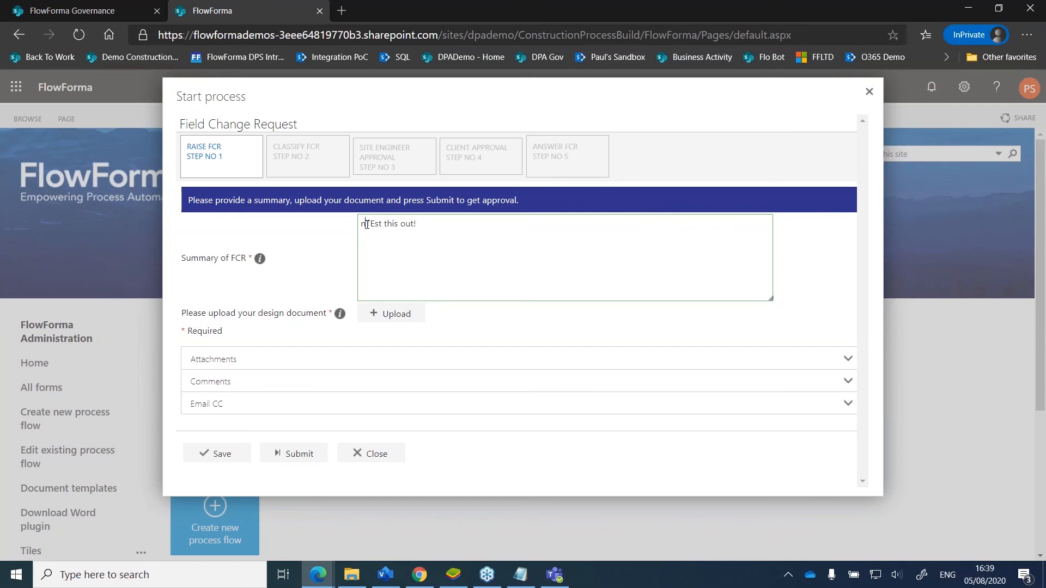
# - Submit the Raise FCR step with the summary "TEst this out!" and BlankDocument uploaded as the design document
pyautogui.click(396, 319)
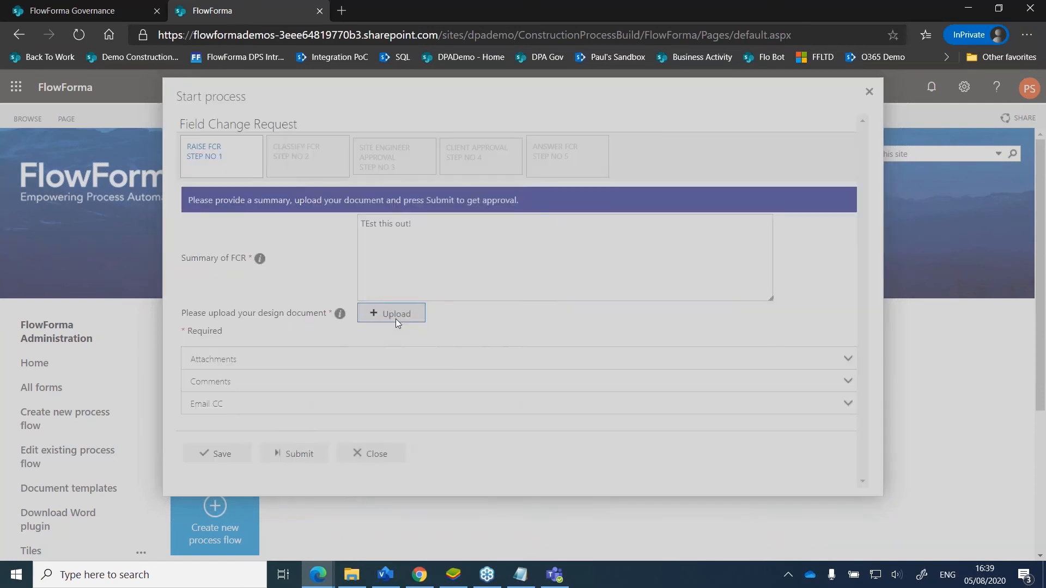
pyautogui.click(390, 320)
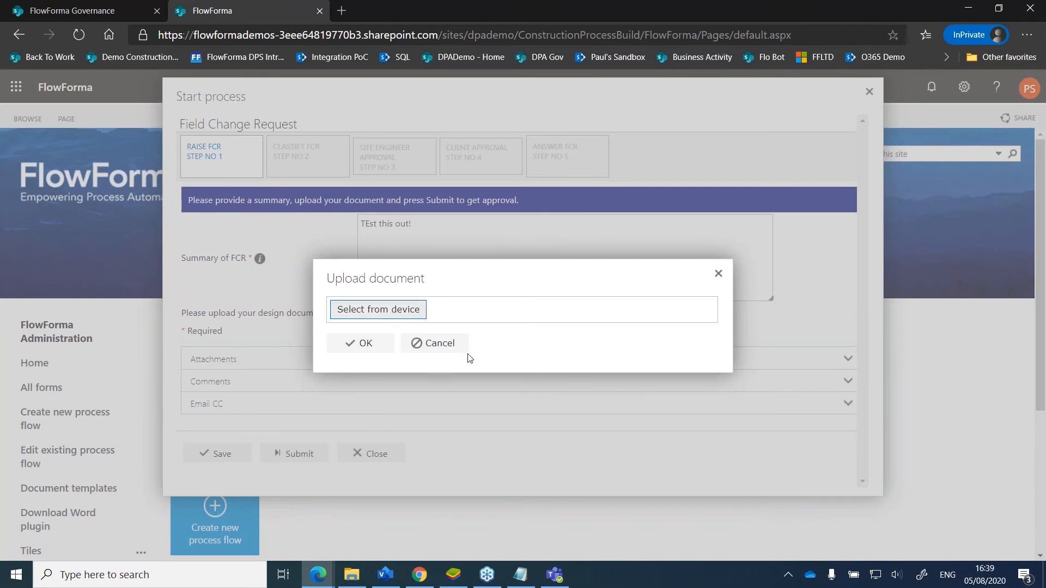
pyautogui.click(171, 101)
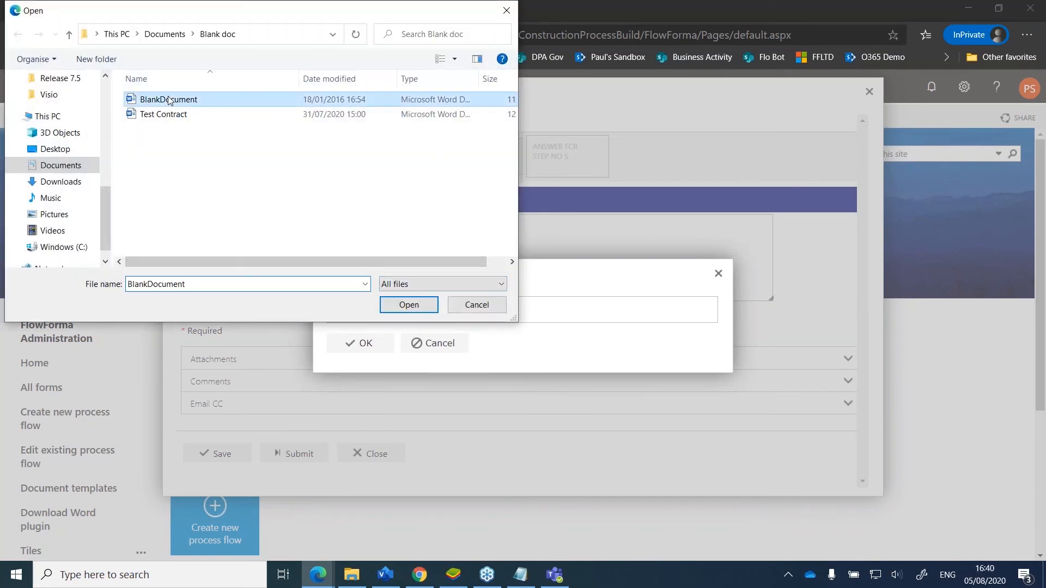
pyautogui.click(403, 306)
pyautogui.click(361, 353)
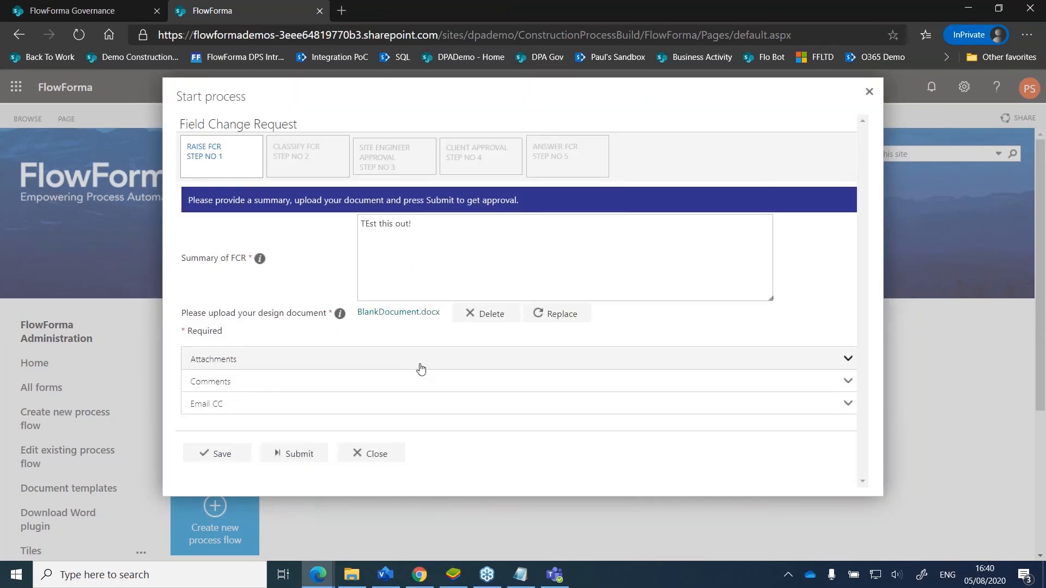
pyautogui.click(300, 457)
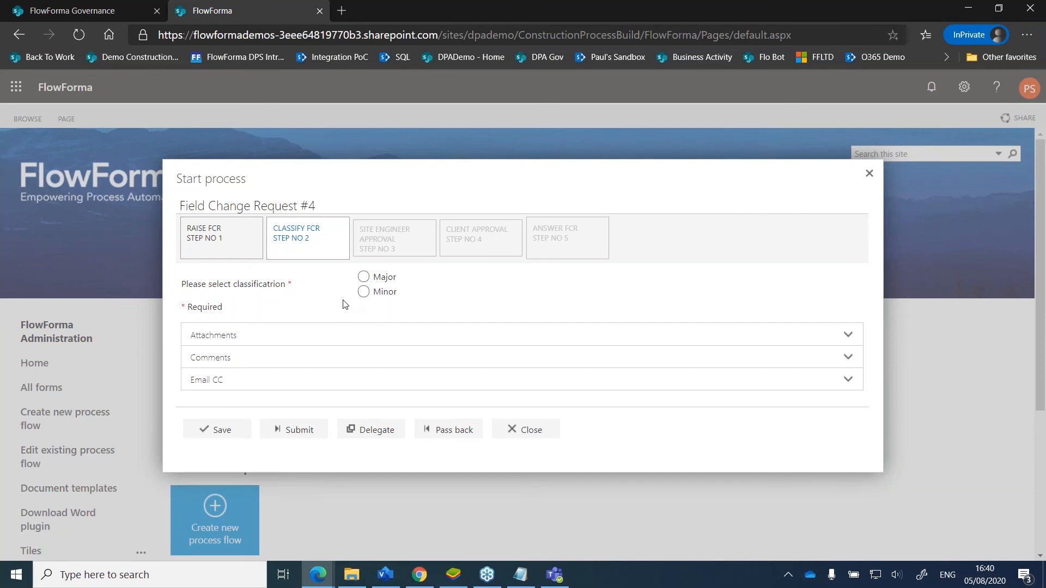
# - Submit the classification as Major and answer Yes to the approval question in the Site Engineer Approval step
pyautogui.click(364, 277)
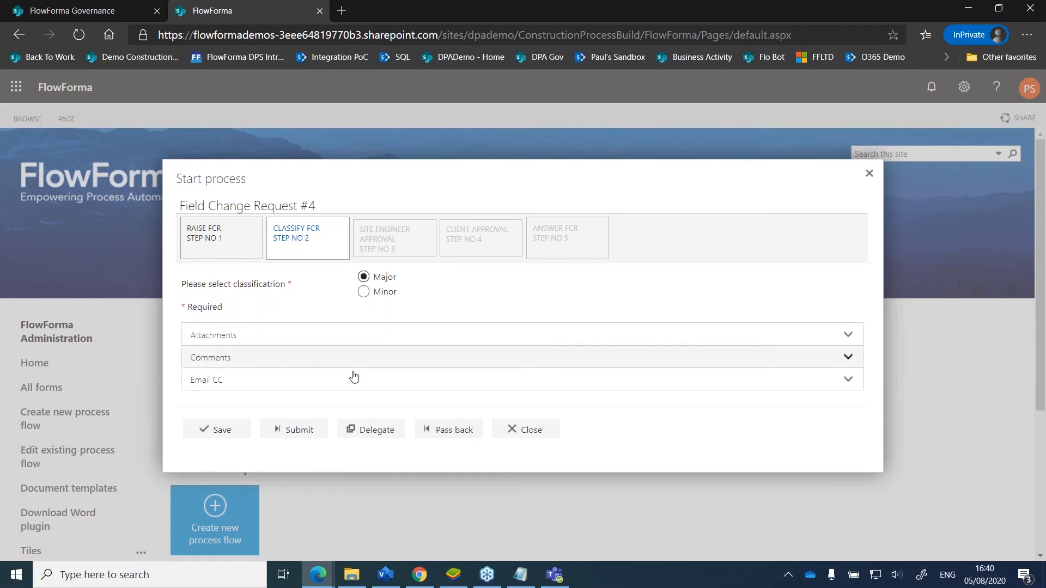
pyautogui.click(297, 429)
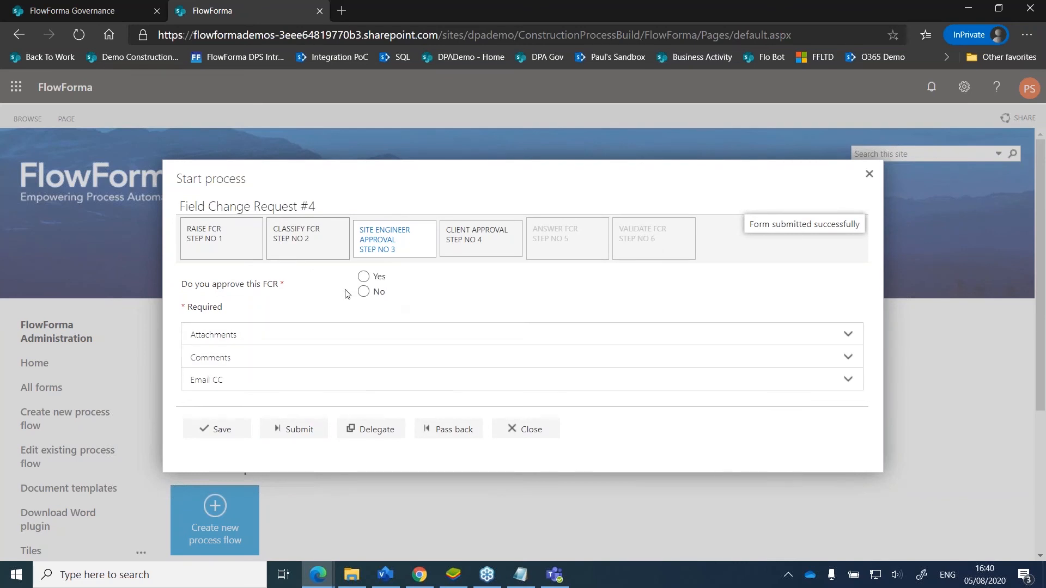
pyautogui.click(365, 279)
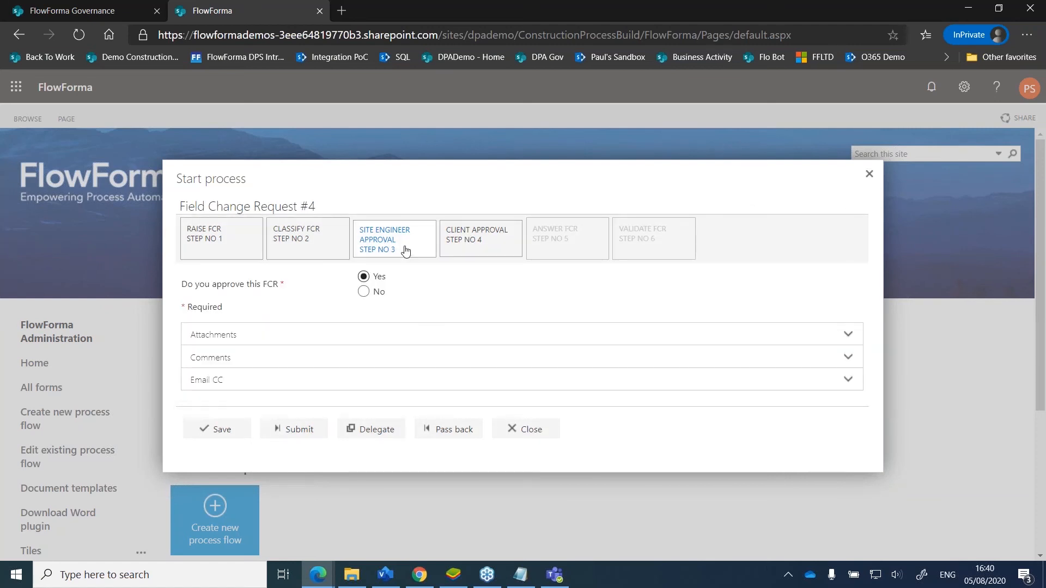
# - Answer No in the Client Approval step with the reason "kjhjkhkjhkjhk" and submit the approvals
pyautogui.click(464, 251)
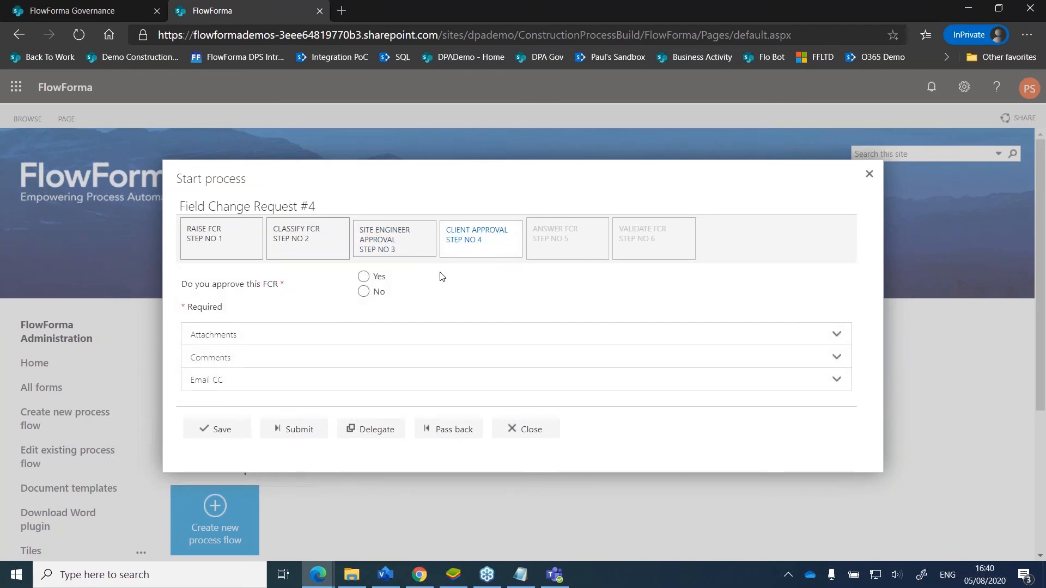
pyautogui.click(364, 292)
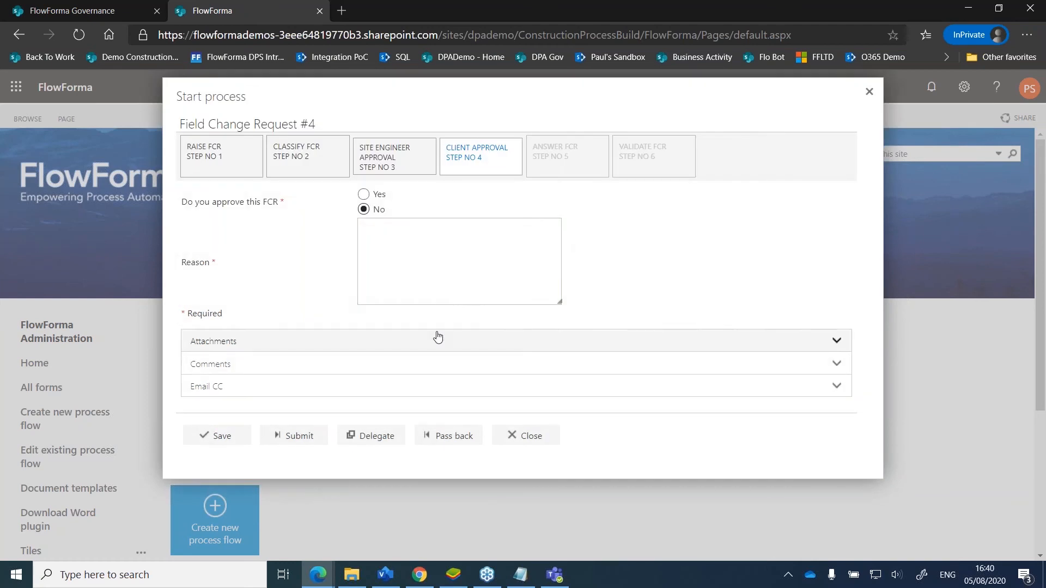
pyautogui.write('hjkhkjhkjhk')
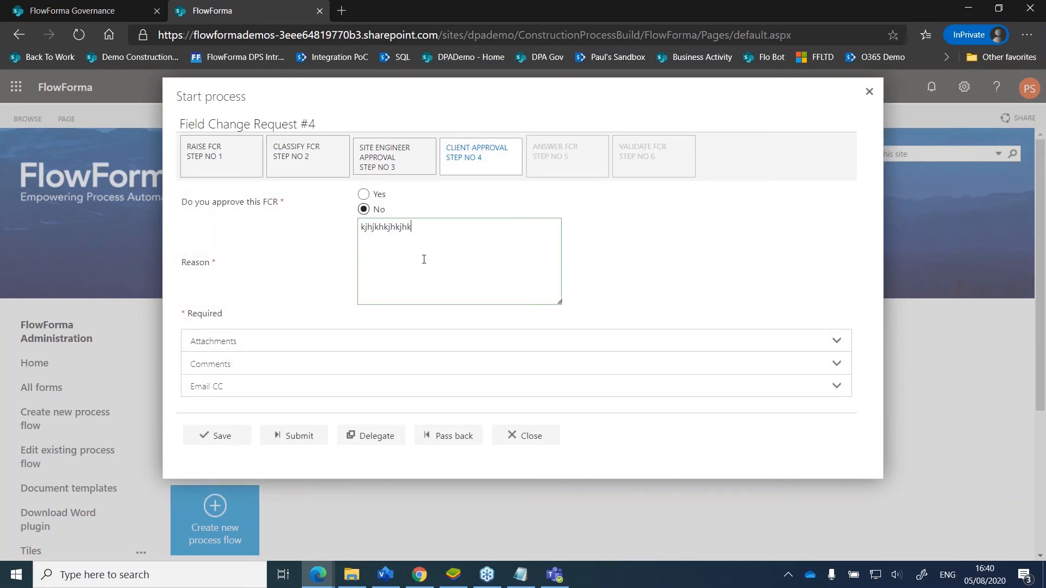
pyautogui.click(297, 435)
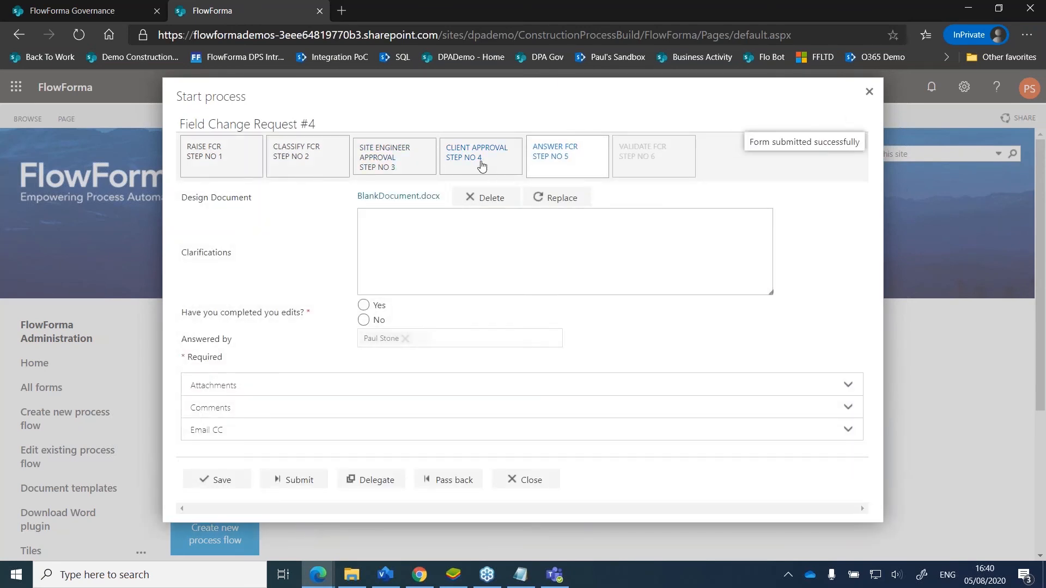
# - Review the Client Approval answers and try to submit Answer FCR with clarifications "hjjhghgjkhgj" and Yes for completed edits
pyautogui.click(478, 160)
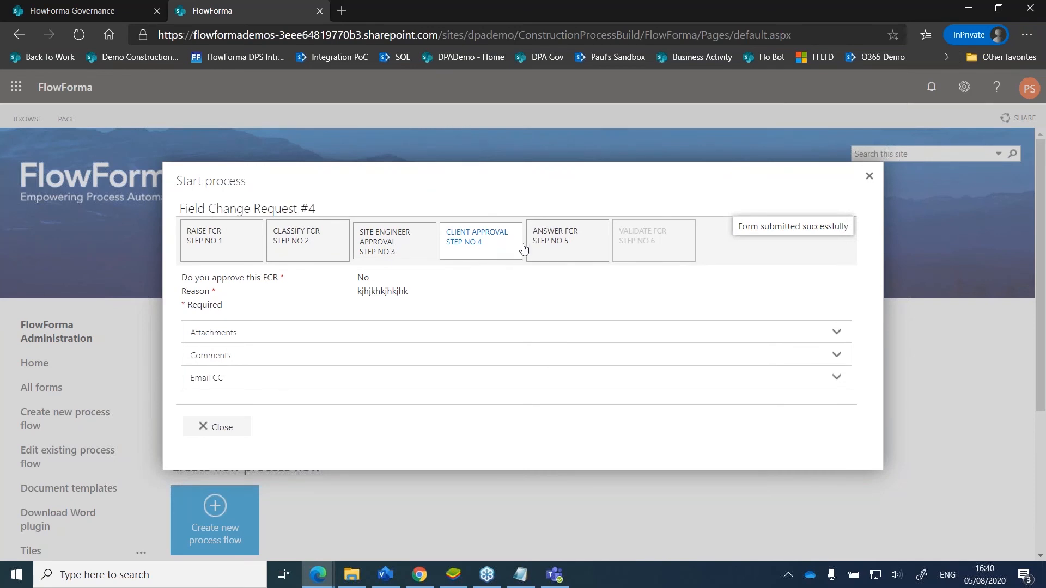
pyautogui.click(545, 242)
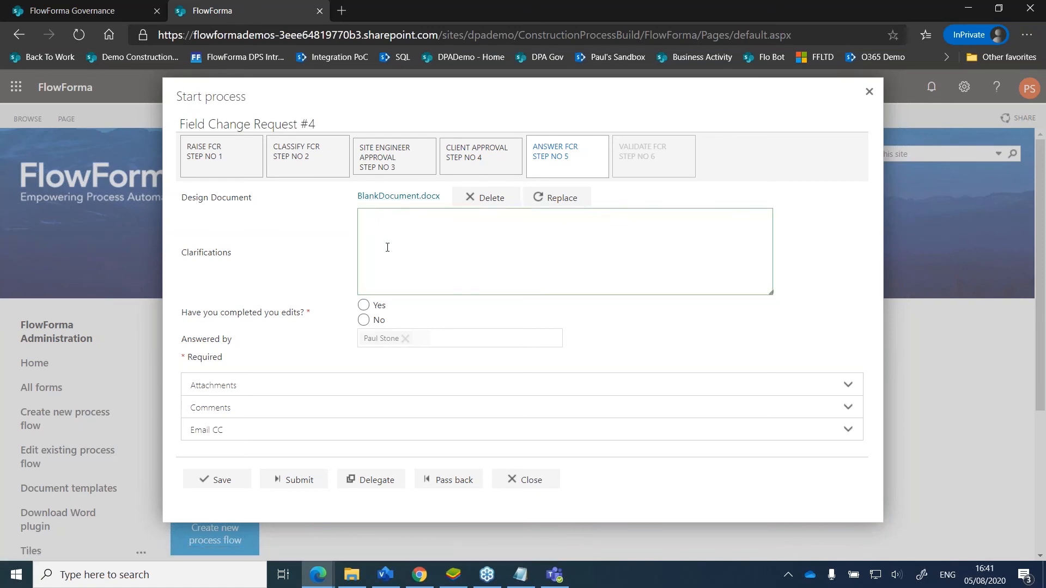
pyautogui.write('hjhghgjkhgj')
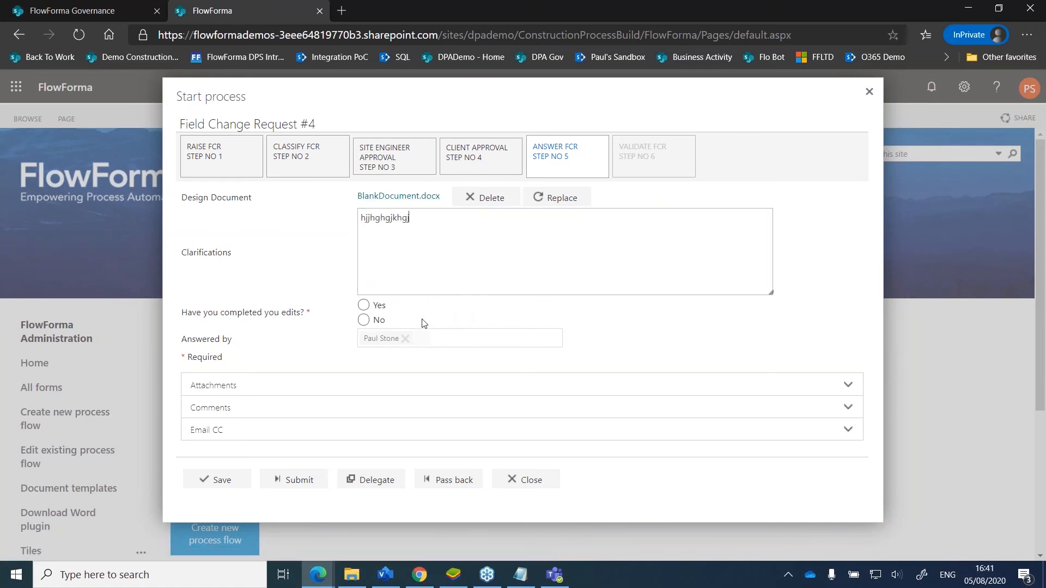
pyautogui.click(364, 305)
pyautogui.click(299, 480)
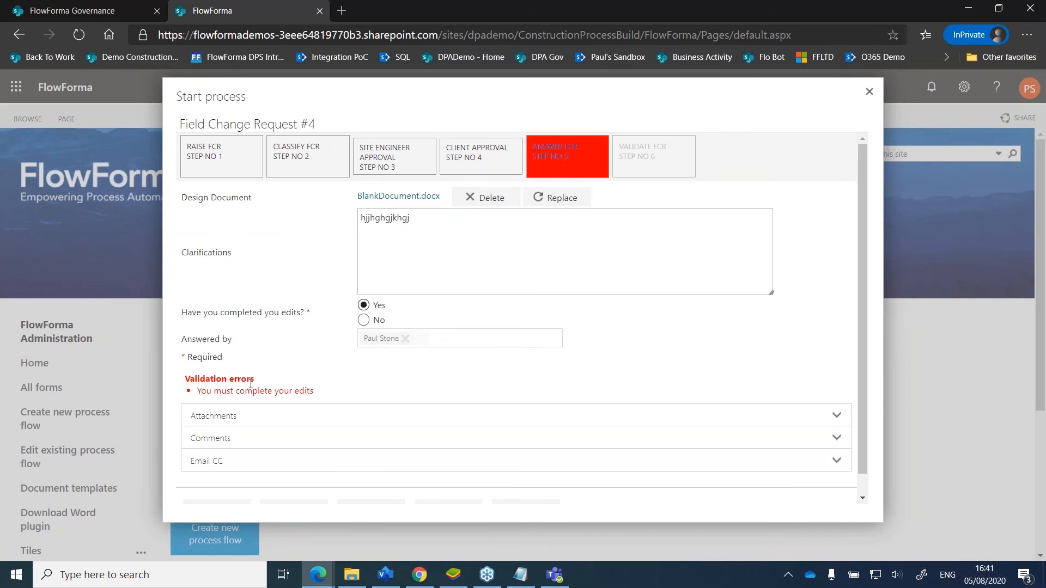
# - Submit Answer FCR with No for completed edits, then confirm the FCR is complete, submit Validate FCR and close the form
pyautogui.click(364, 320)
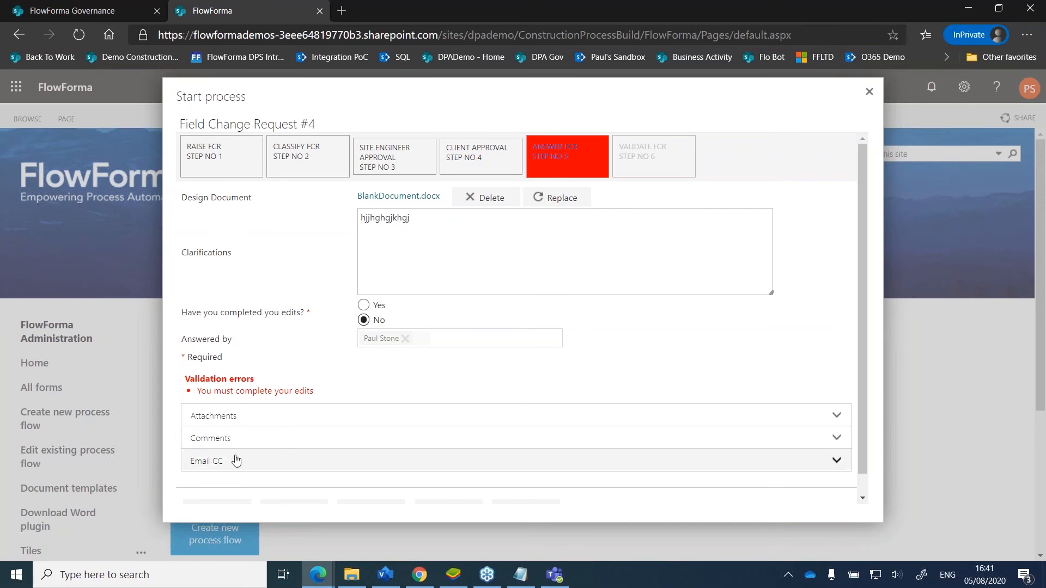
pyautogui.scroll(-1, 294, 439)
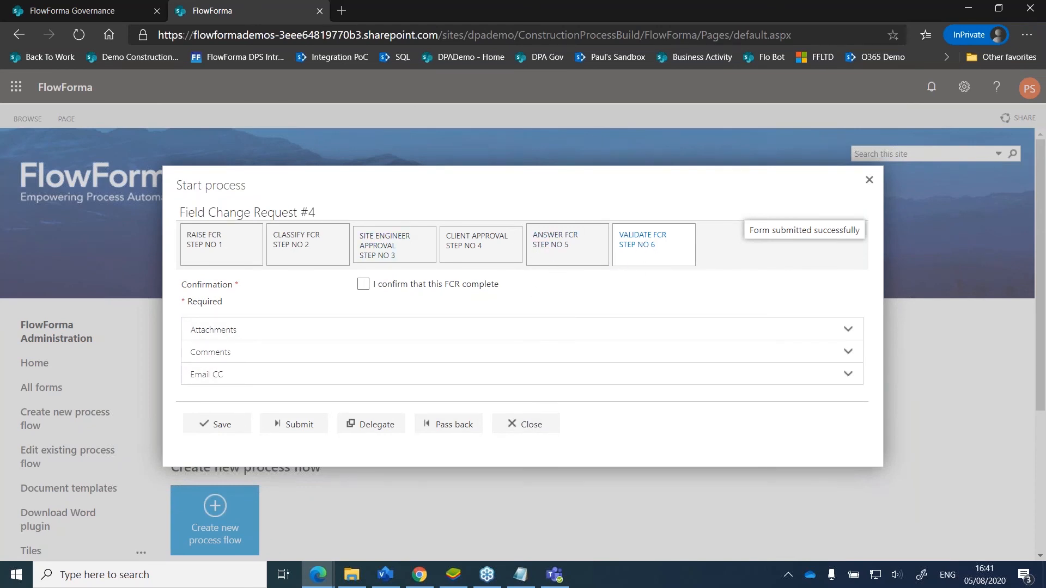
pyautogui.click(303, 427)
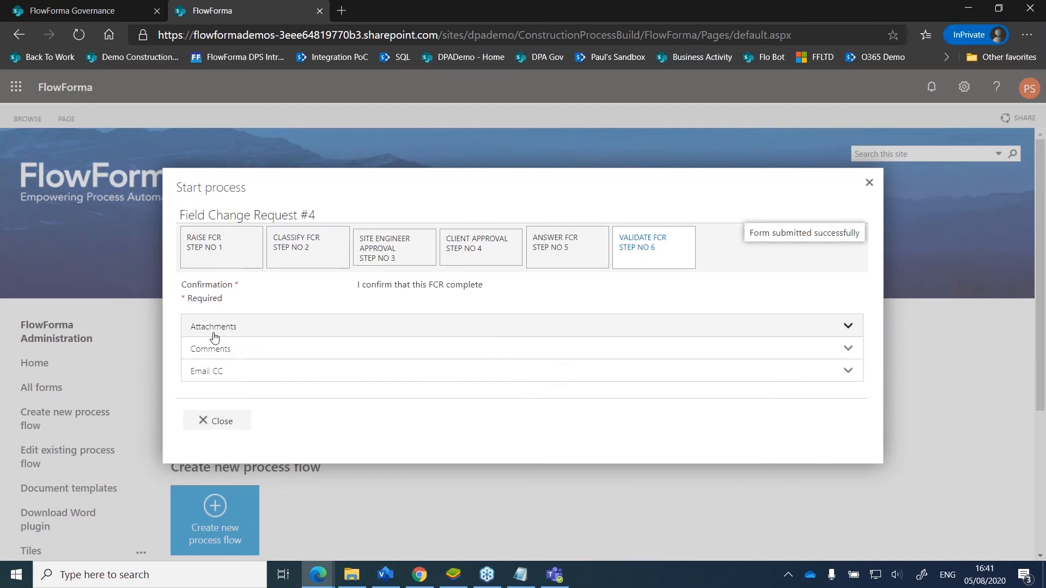
pyautogui.click(227, 421)
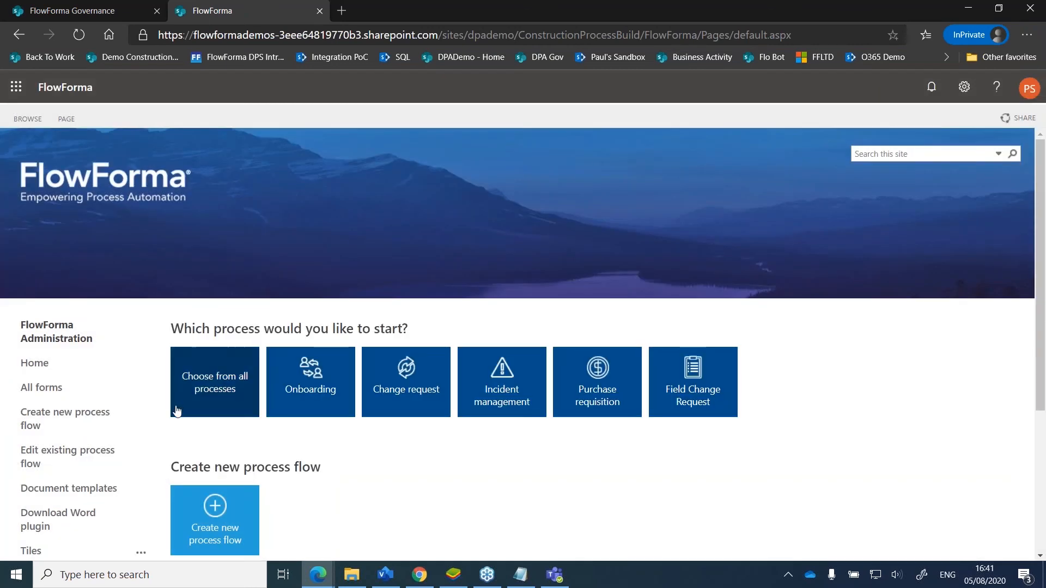
# - Open the Field Change Request flow for editing and select the "Have you completed you edits?" question in Answer FCR
pyautogui.click(90, 455)
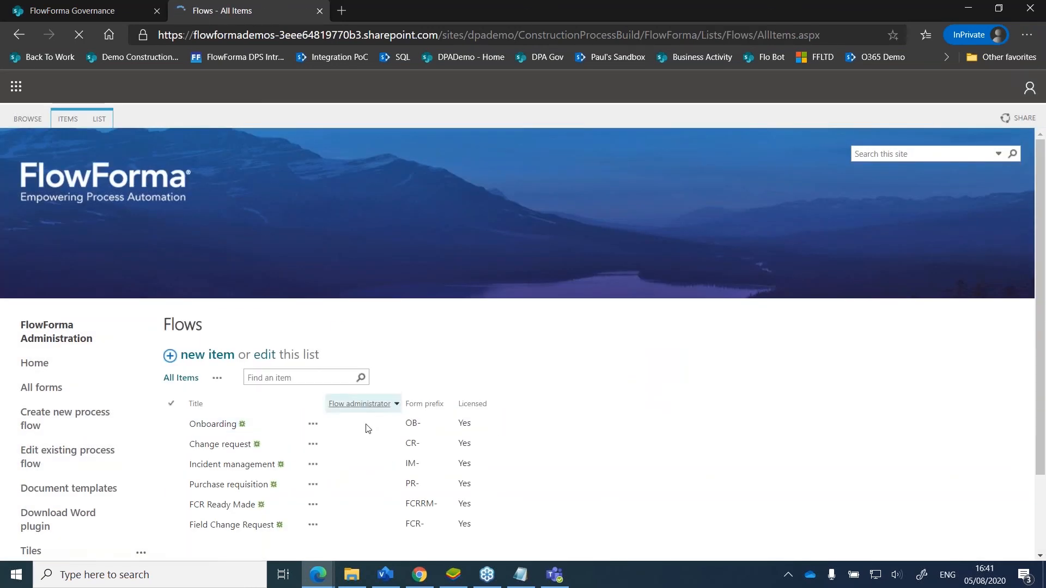
pyautogui.scroll(-2, 261, 419)
pyautogui.click(250, 428)
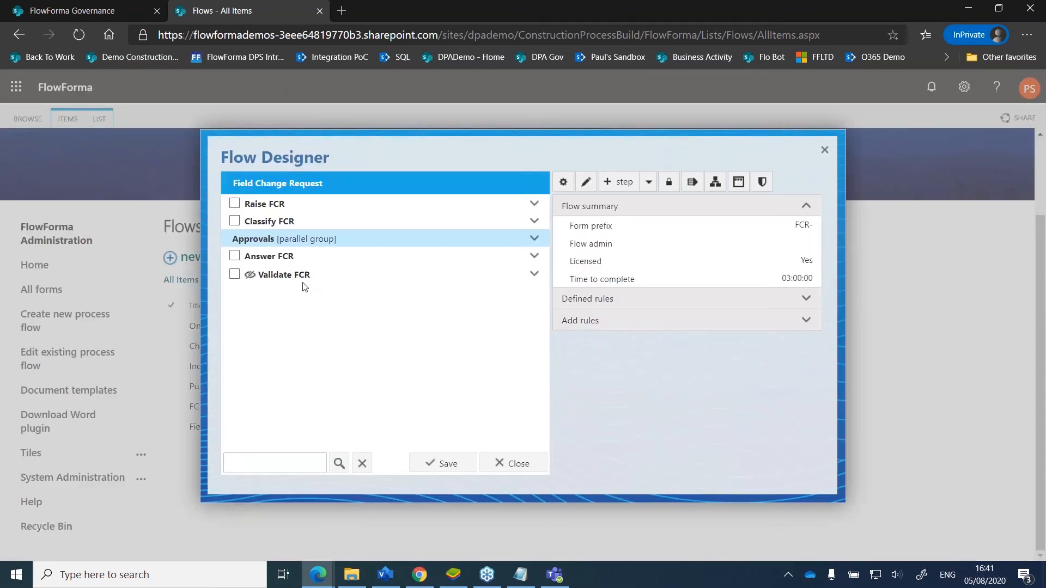
pyautogui.click(302, 274)
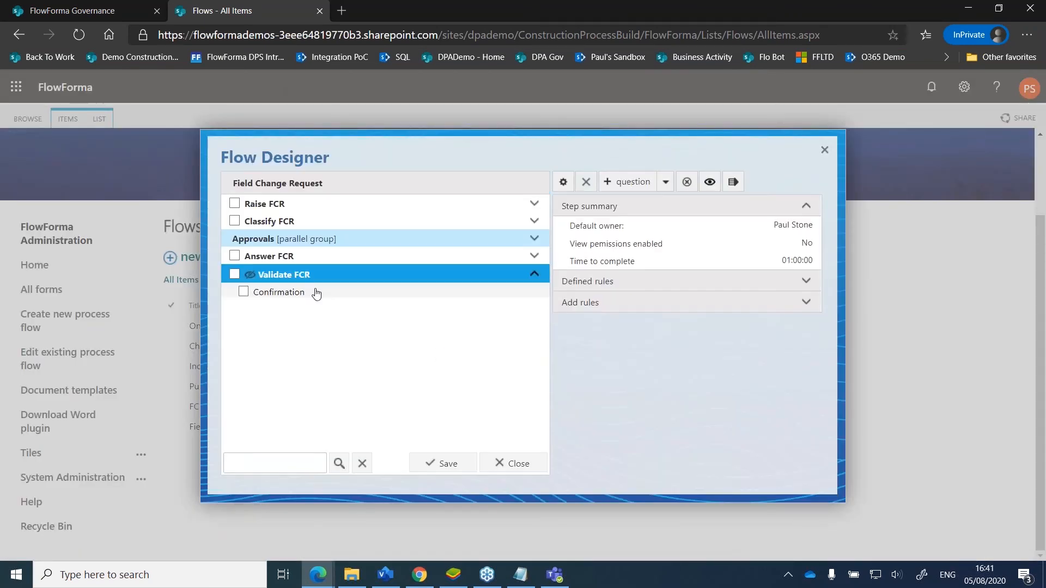
pyautogui.click(287, 259)
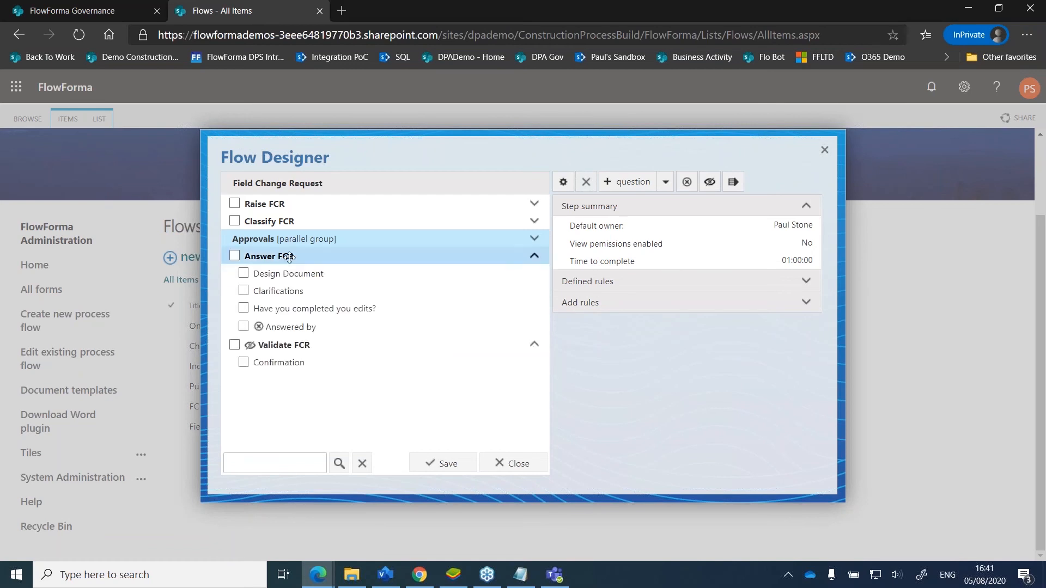
pyautogui.click(304, 308)
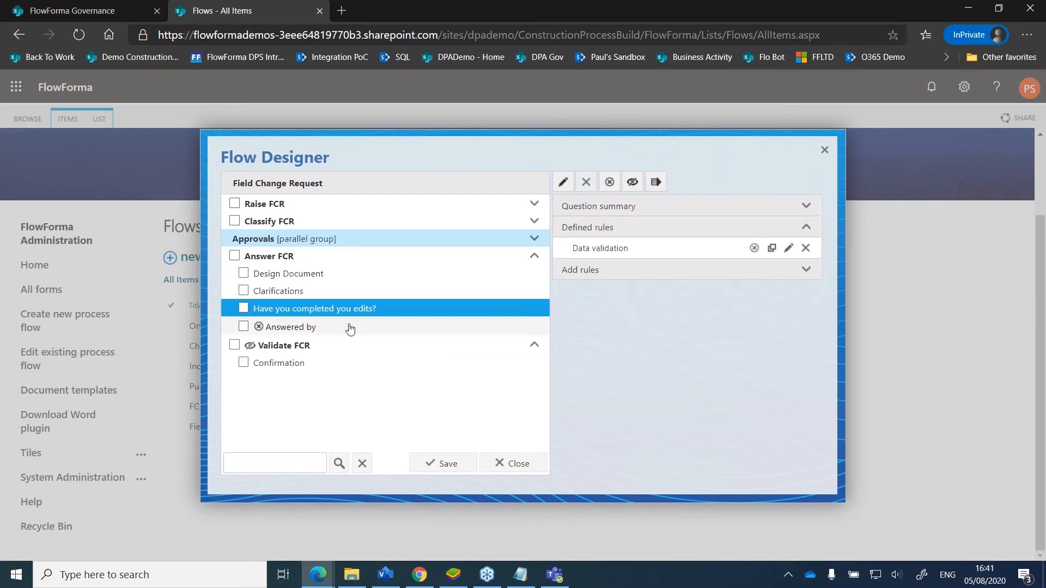
pyautogui.click(564, 183)
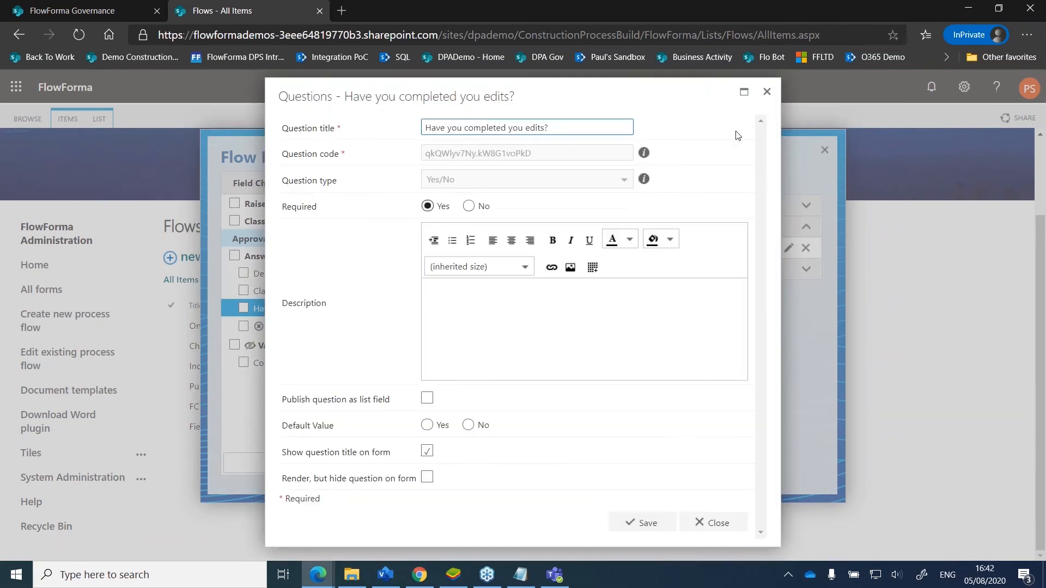
pyautogui.click(766, 91)
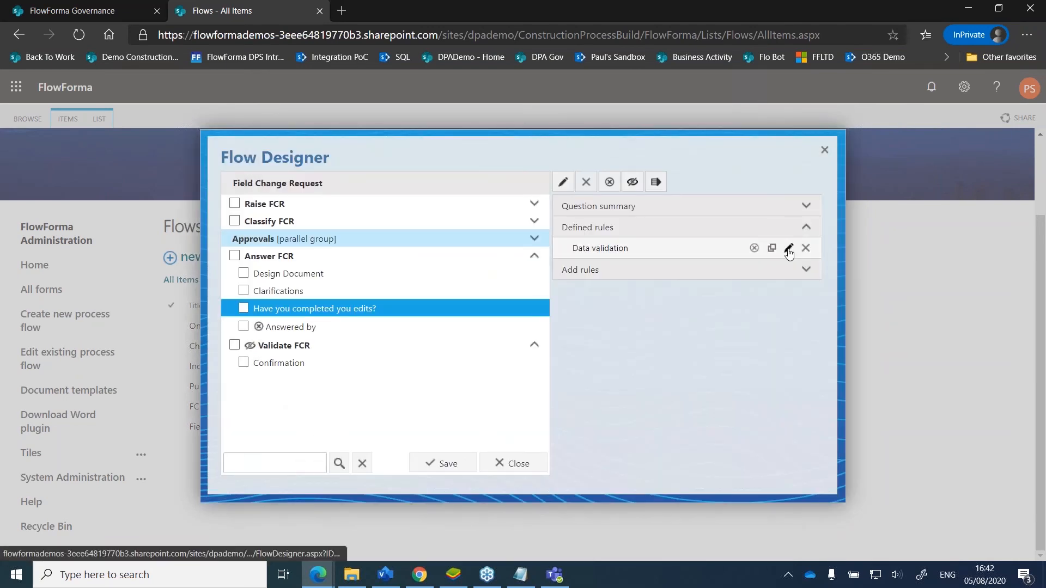
# - Change the question's Data validation rule condition to equals No and save the rule
pyautogui.click(788, 249)
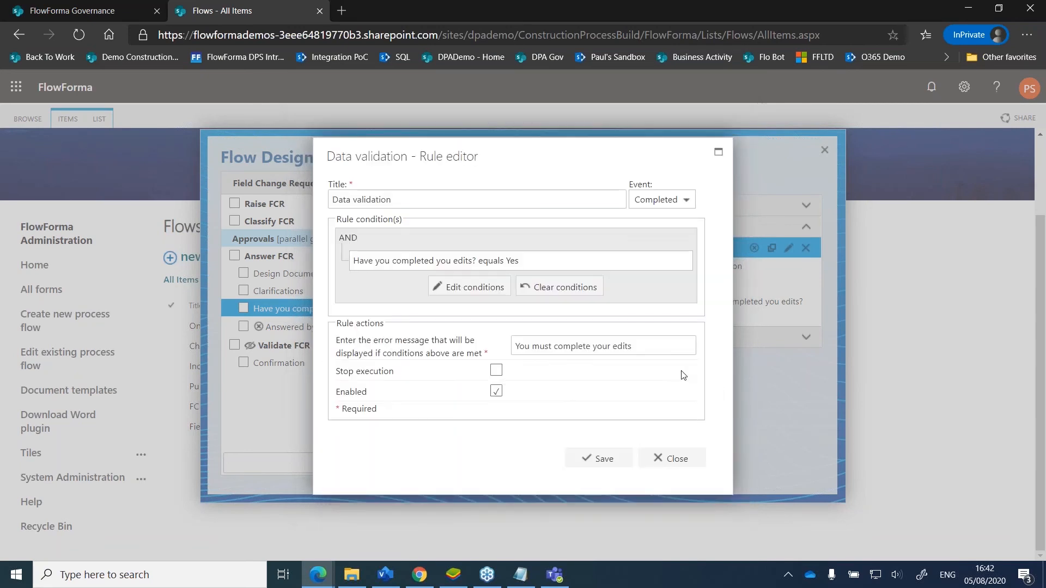
pyautogui.click(474, 287)
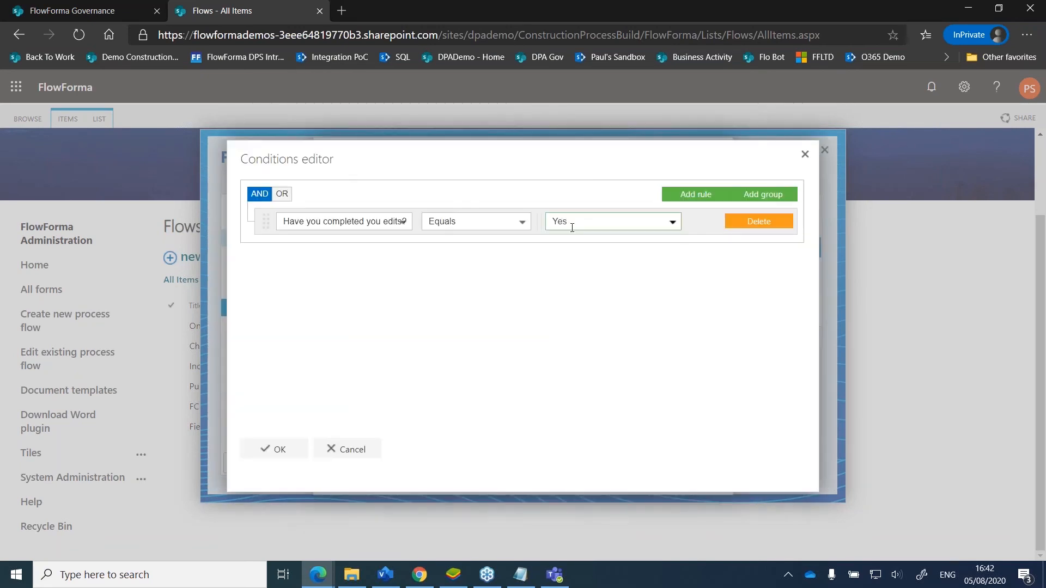
pyautogui.doubleClick(571, 221)
pyautogui.write('NO')
pyautogui.press('BackSpace')
pyautogui.write('o')
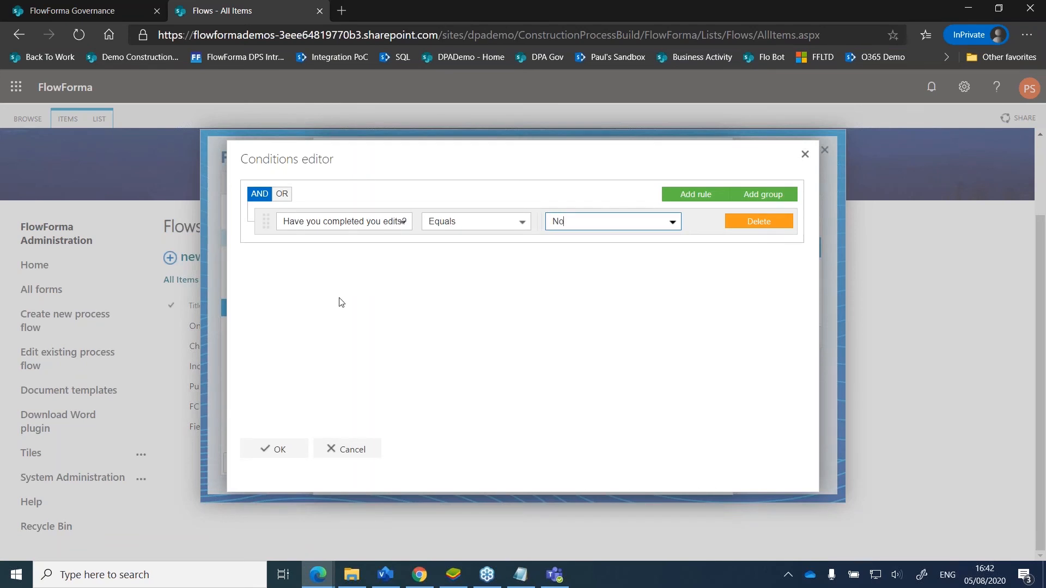
pyautogui.click(267, 449)
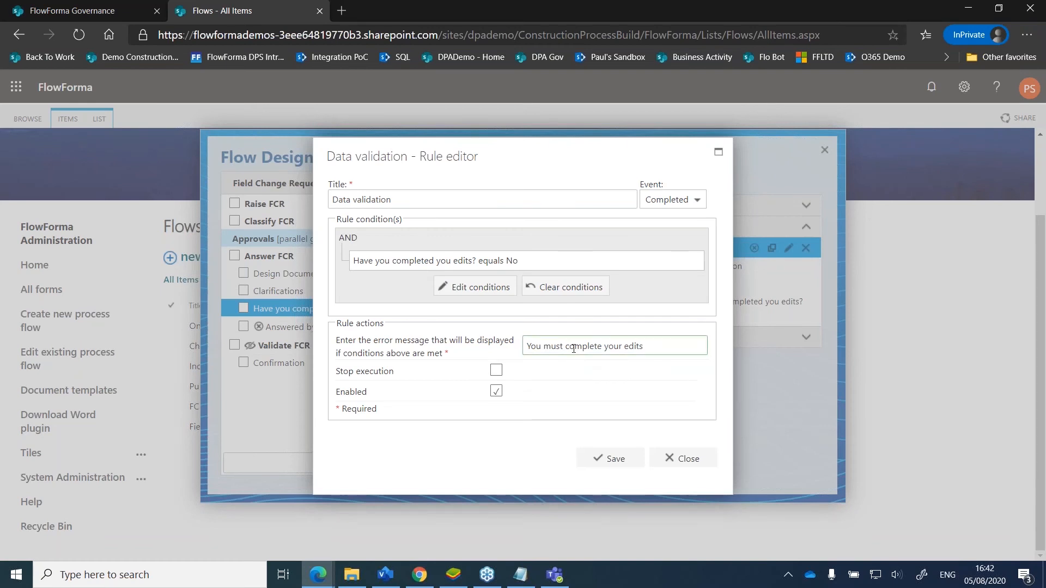
pyautogui.click(616, 459)
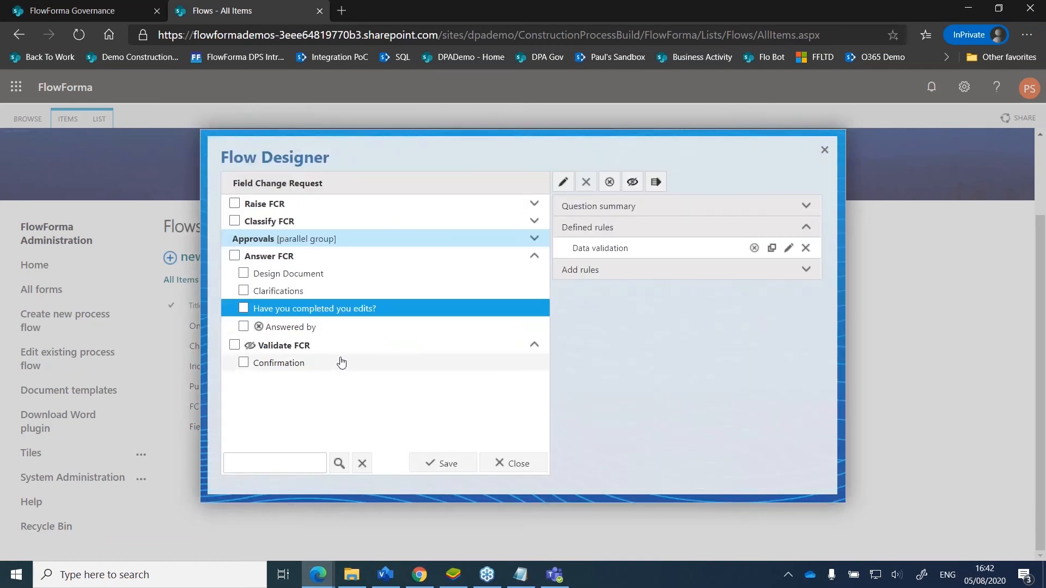
# - Check the Site Engineer Approval step's defined rules and start a Pass back rule on the Client Approval step
pyautogui.click(283, 256)
pyautogui.click(281, 240)
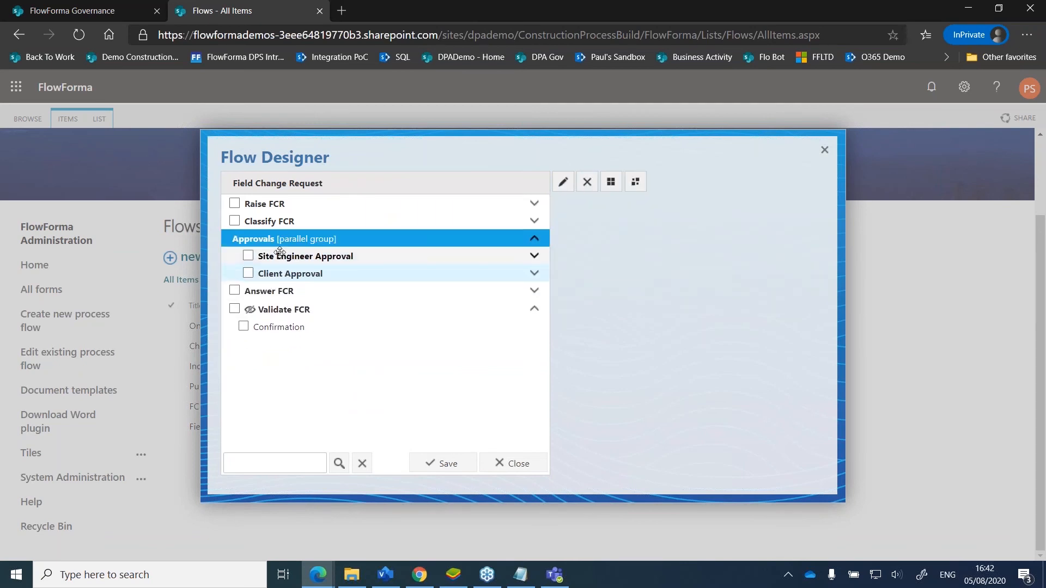
pyautogui.click(283, 256)
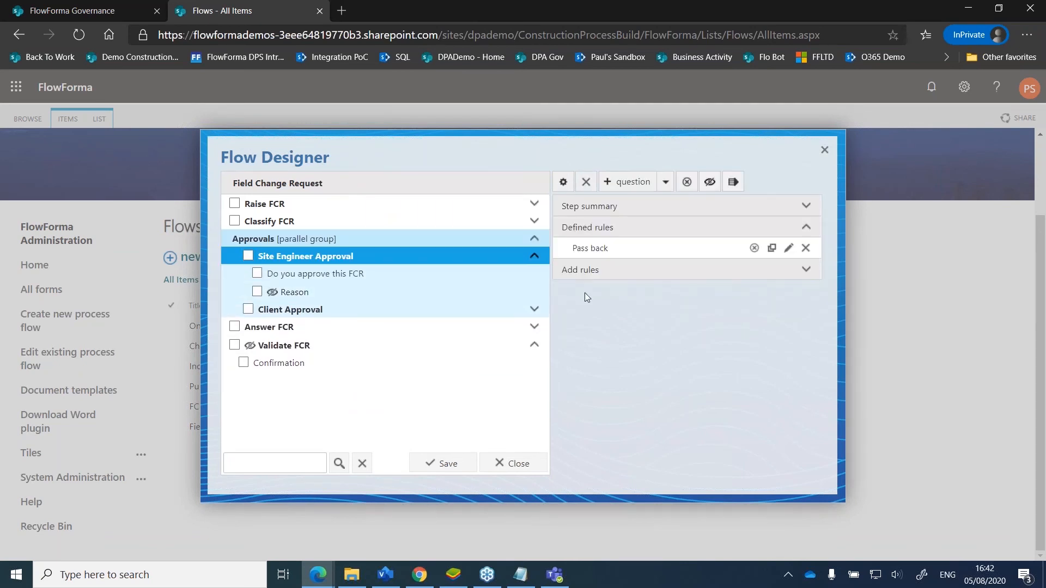
pyautogui.click(394, 315)
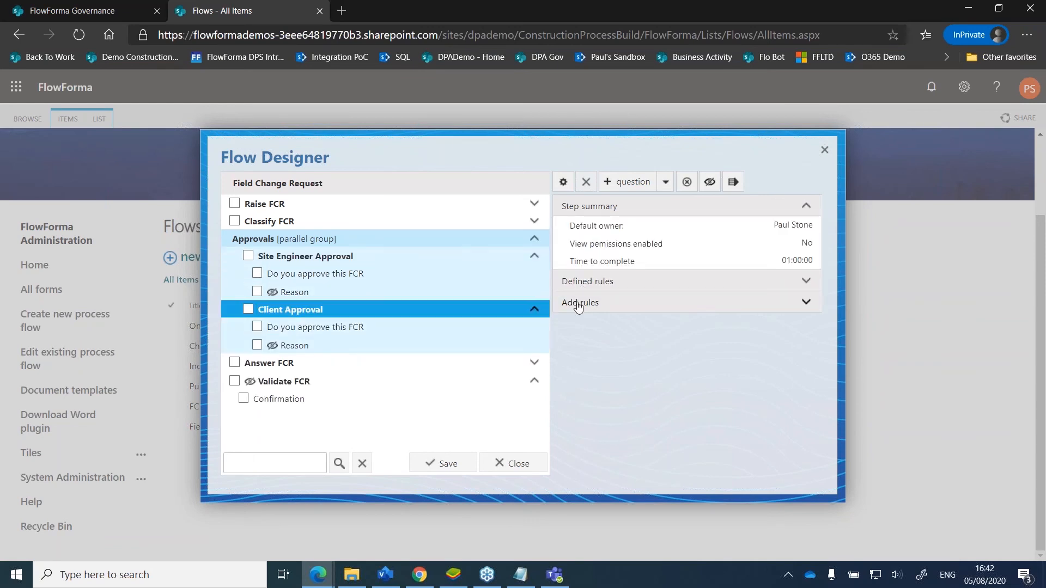
pyautogui.click(579, 304)
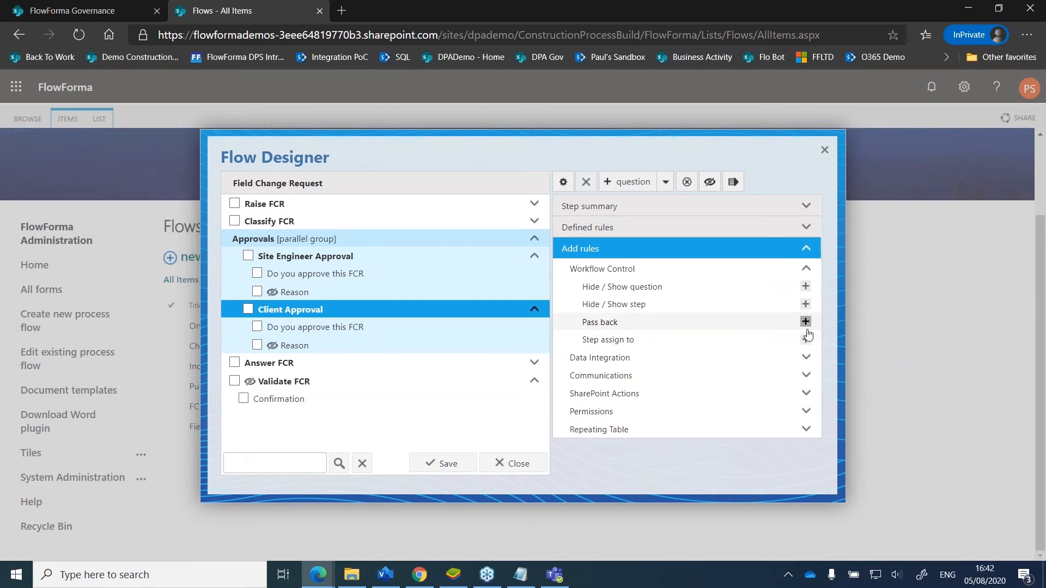
pyautogui.click(805, 321)
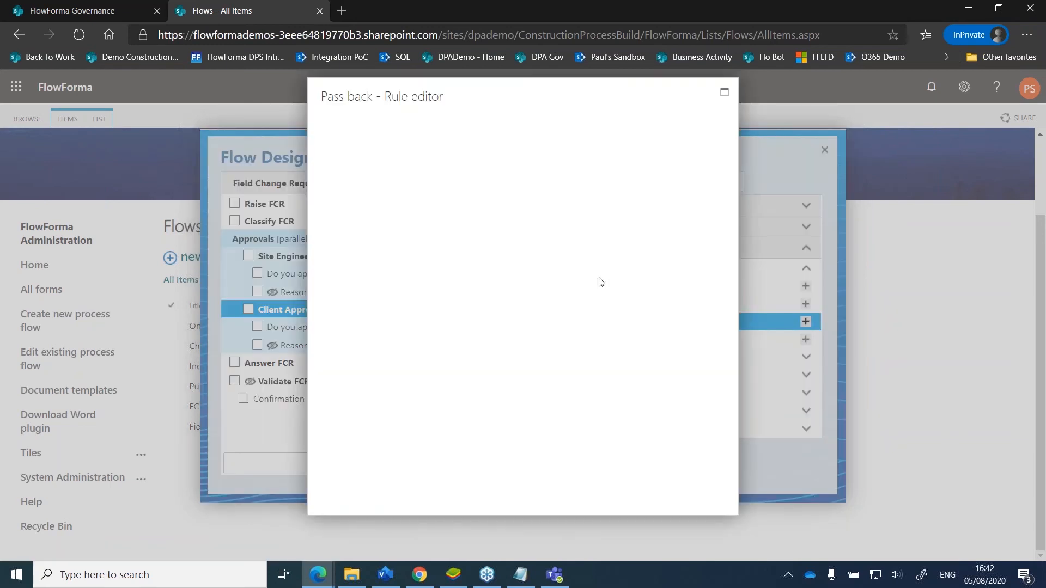
# - Set the Pass back rule's condition to Client Approval's "Do you approve this FCR" equals No
pyautogui.click(477, 262)
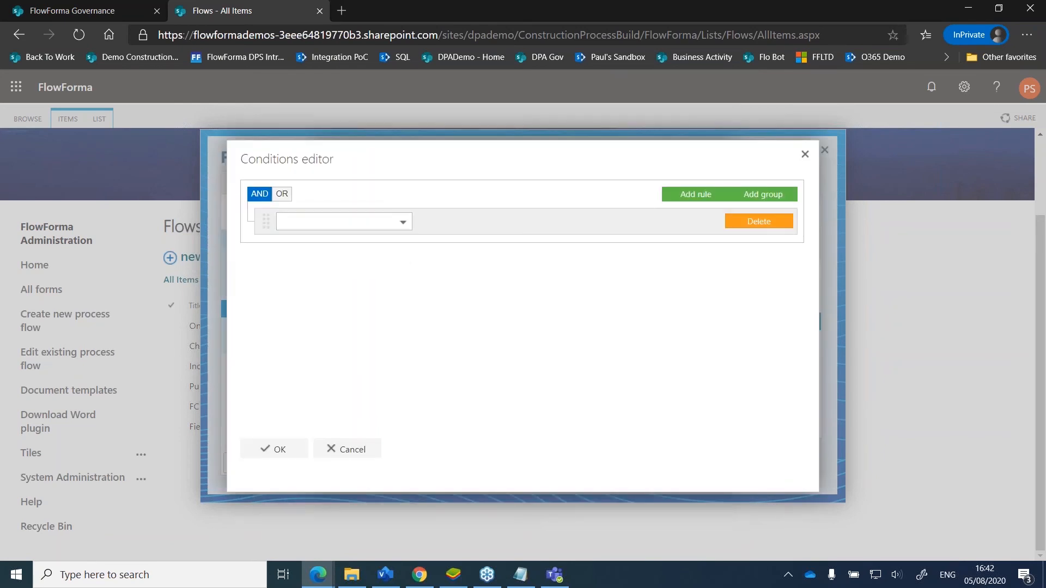
pyautogui.click(381, 223)
pyautogui.click(282, 302)
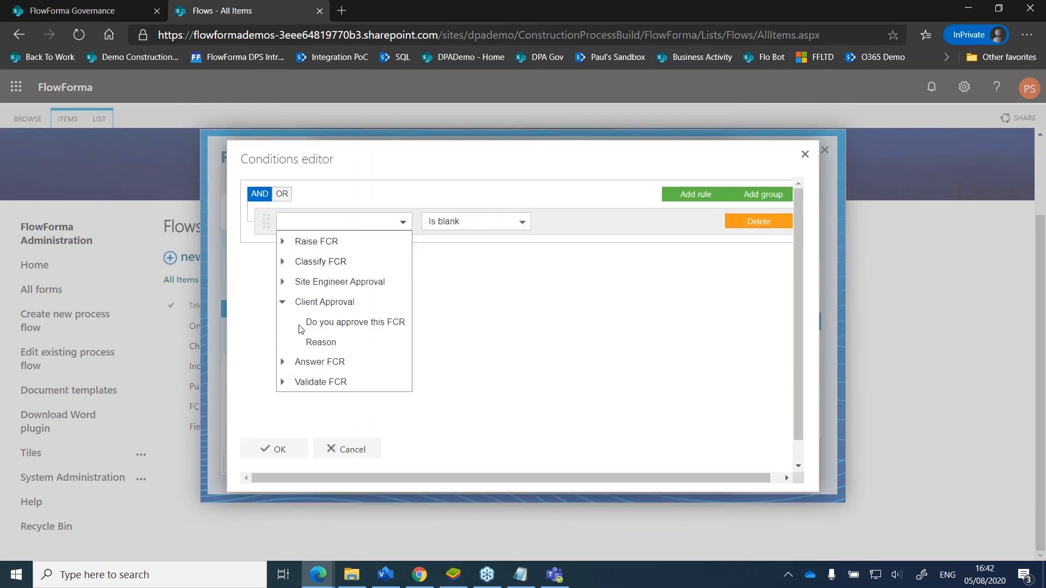
pyautogui.click(351, 327)
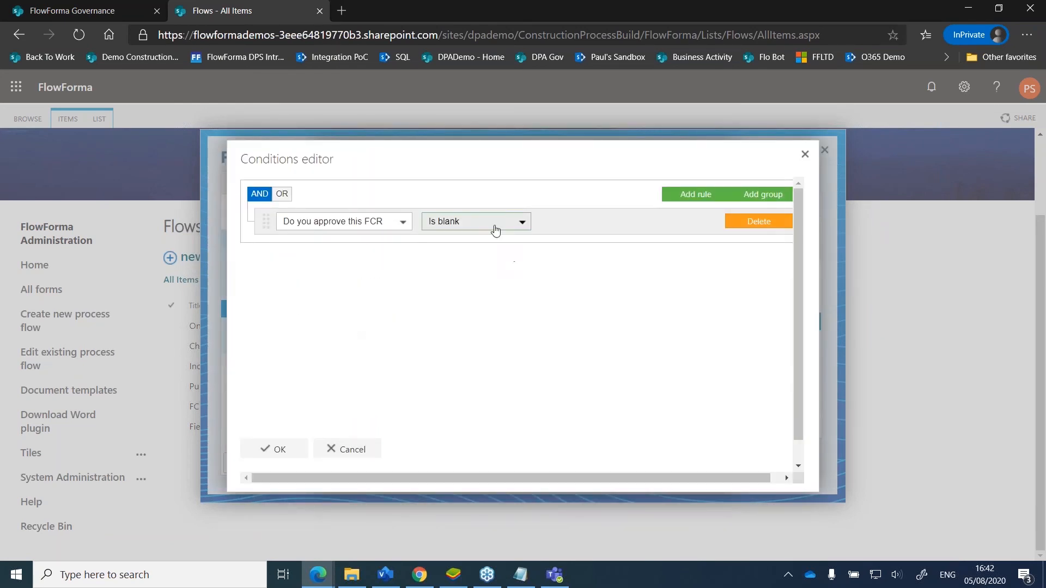
pyautogui.click(490, 223)
pyautogui.click(467, 277)
pyautogui.click(594, 220)
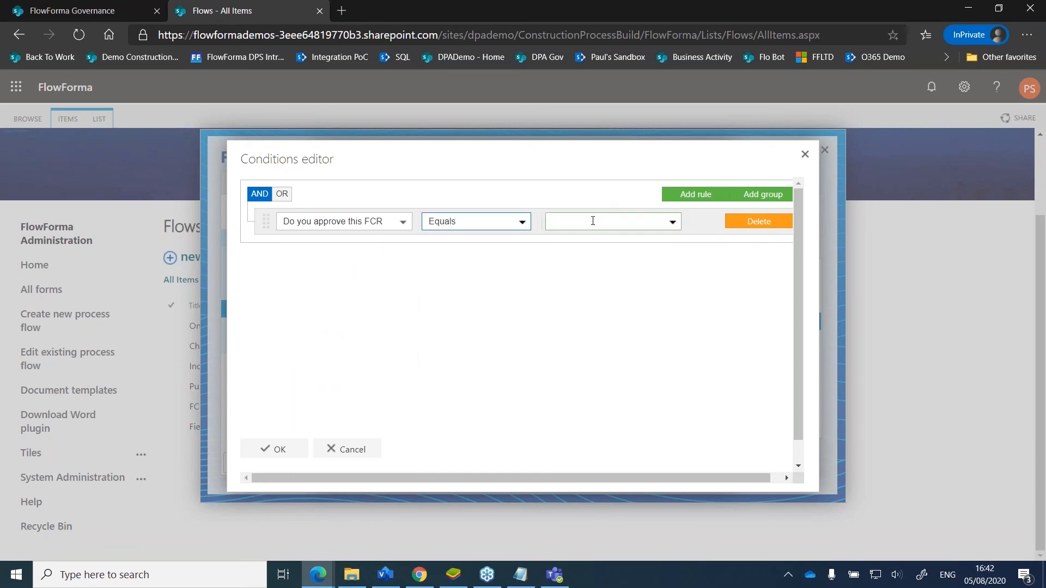
pyautogui.write('o')
pyautogui.press('BackSpace')
pyautogui.write('No')
pyautogui.click(499, 302)
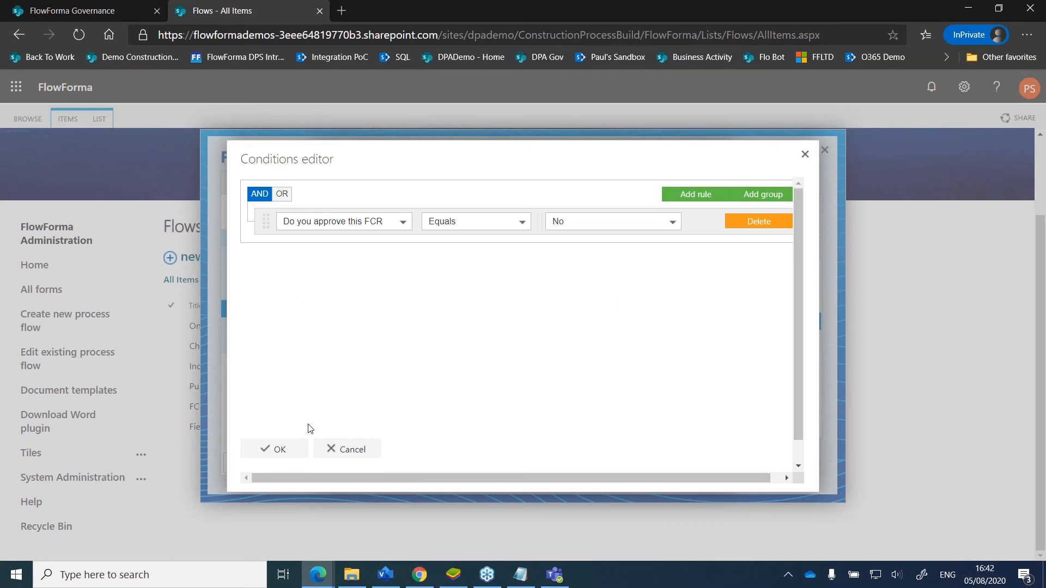
pyautogui.click(280, 450)
# - Make the rule return to Raise FCR, title it "Pass back if No" and save it
pyautogui.click(342, 346)
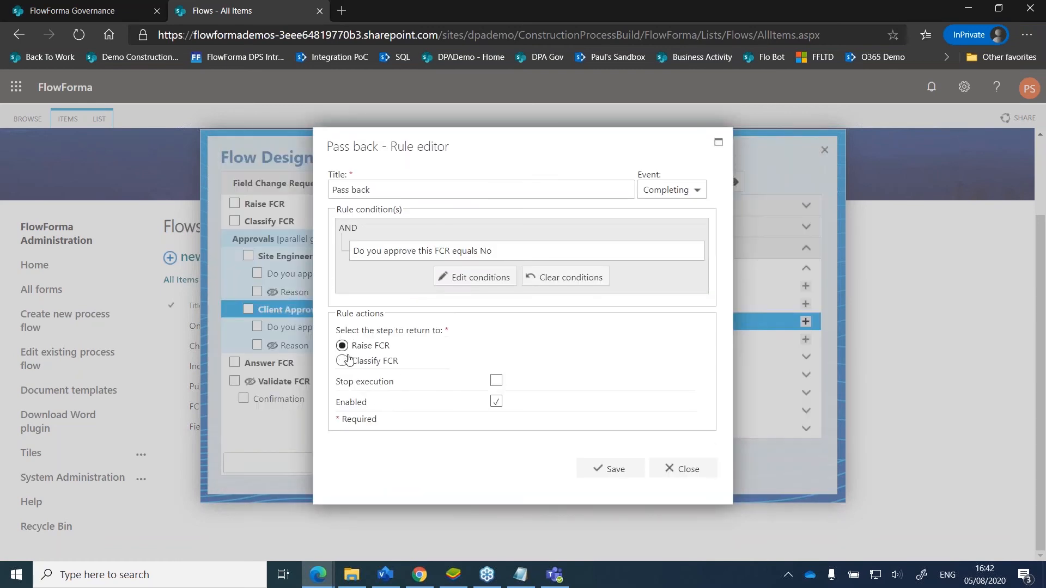
pyautogui.click(417, 194)
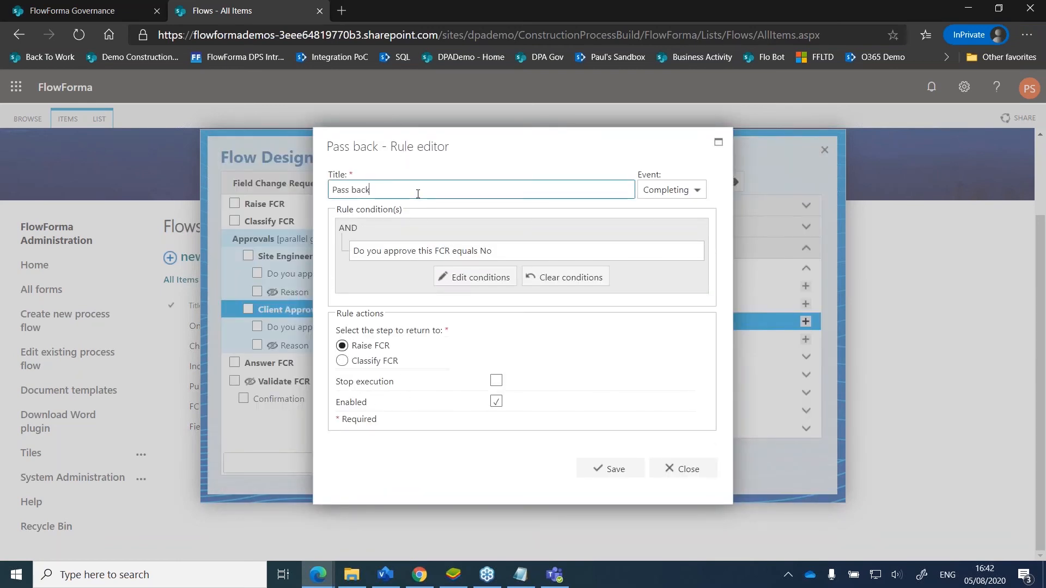
pyautogui.write('ifd')
pyautogui.click(632, 469)
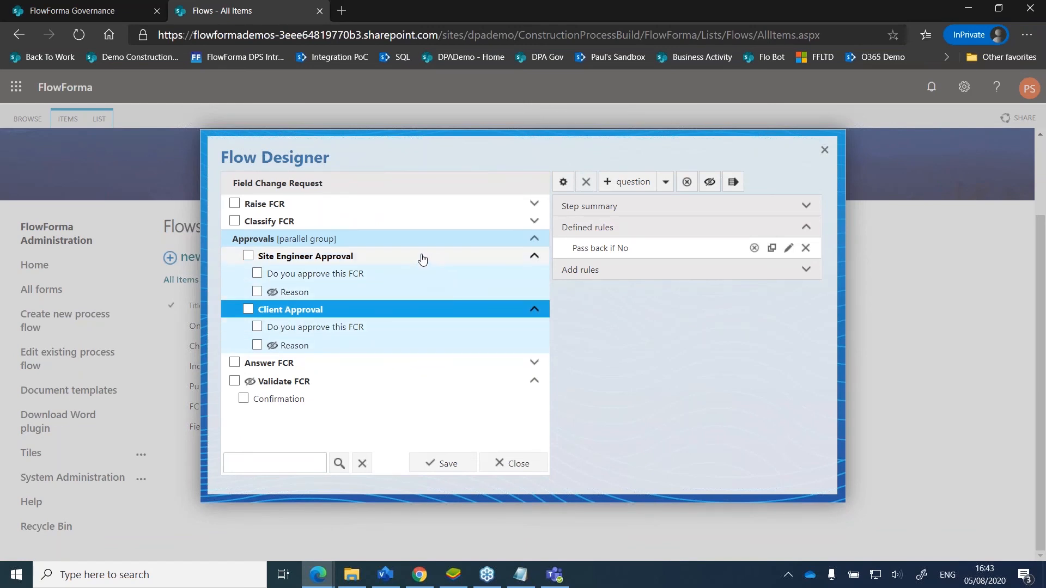
# - Review the condition and return step of the Site Engineer Approval step's Pass back rule
pyautogui.click(422, 259)
pyautogui.click(424, 259)
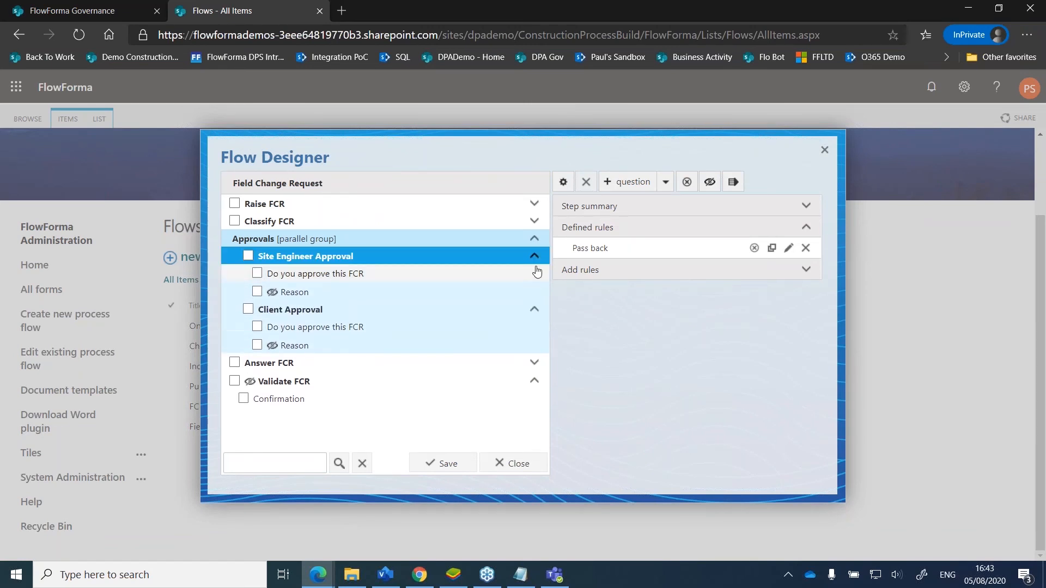
pyautogui.click(789, 248)
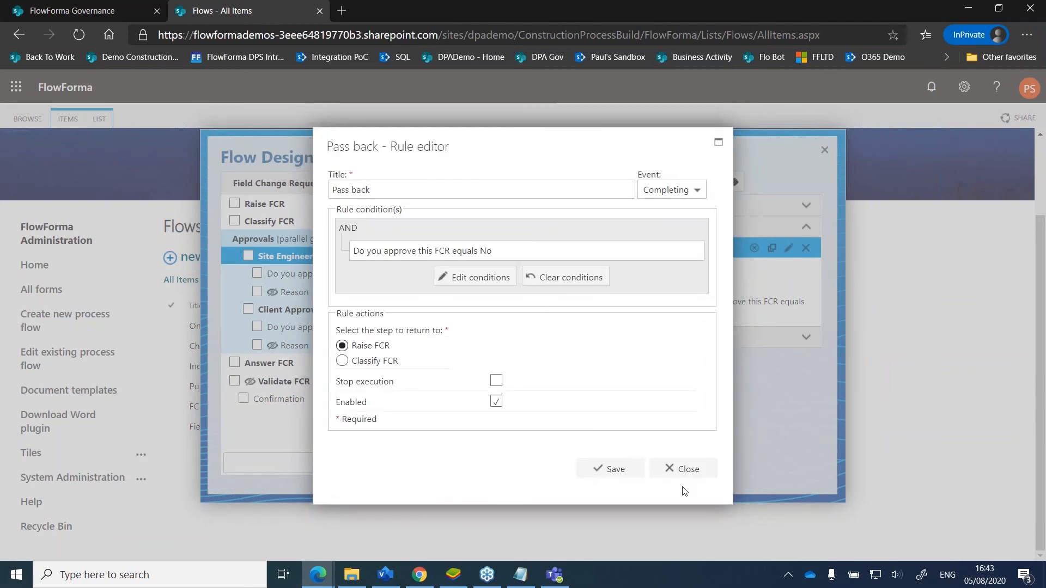
pyautogui.click(677, 469)
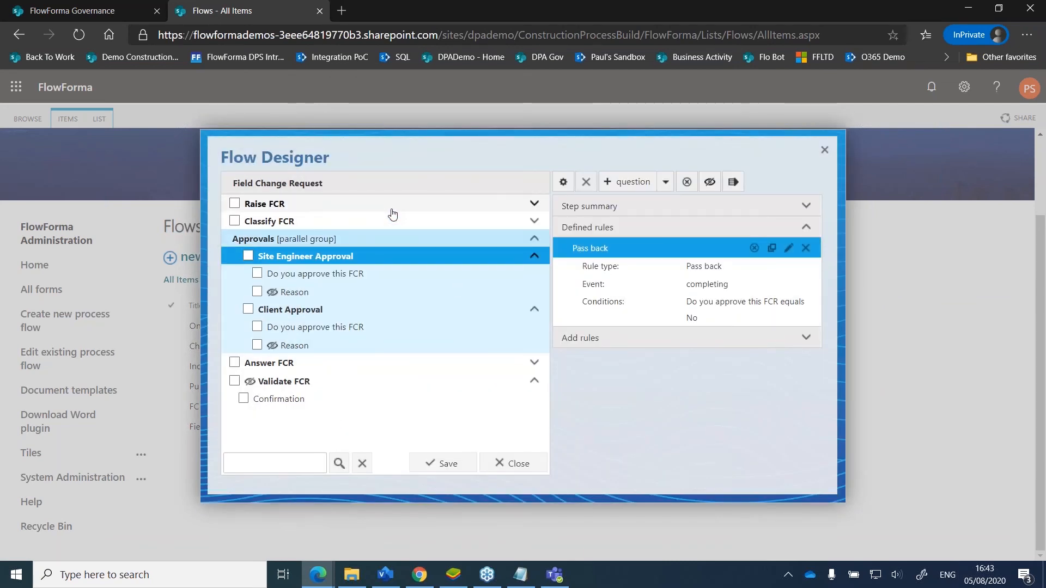
# - Disable attachments, comments and the CC list in the Raise FCR step's settings
pyautogui.click(391, 210)
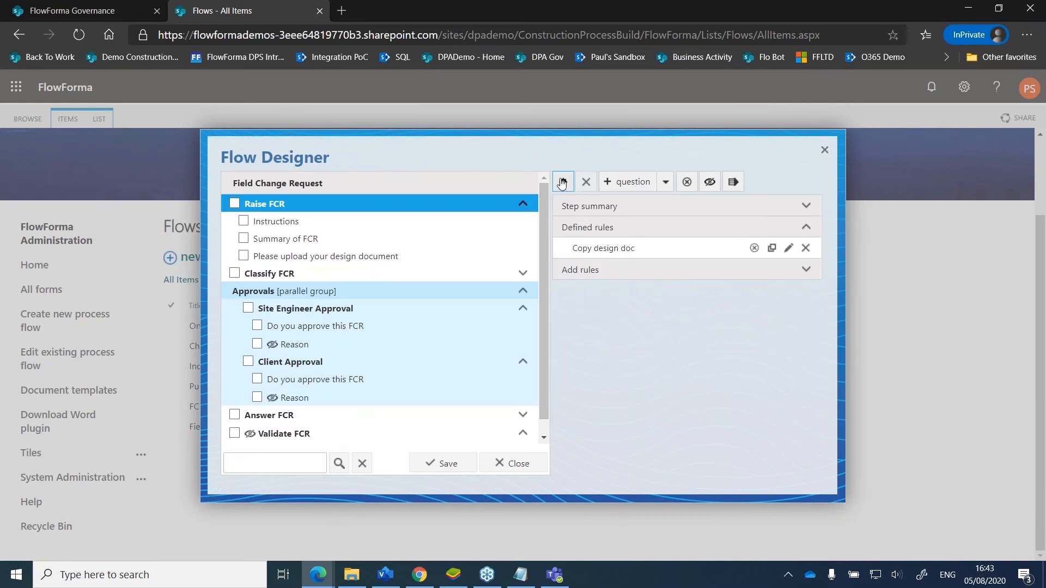
pyautogui.click(461, 206)
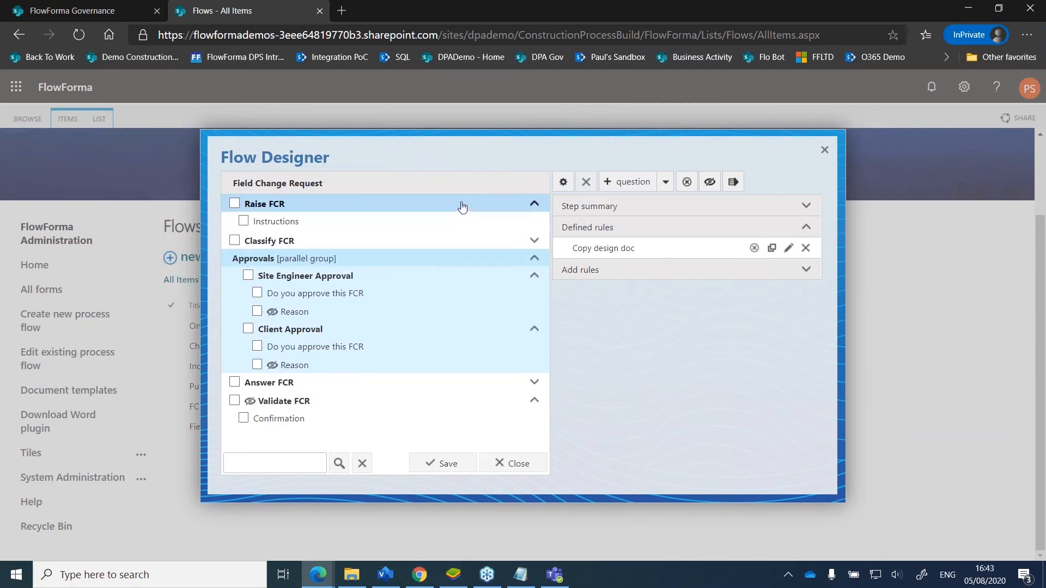
pyautogui.click(461, 205)
pyautogui.click(562, 183)
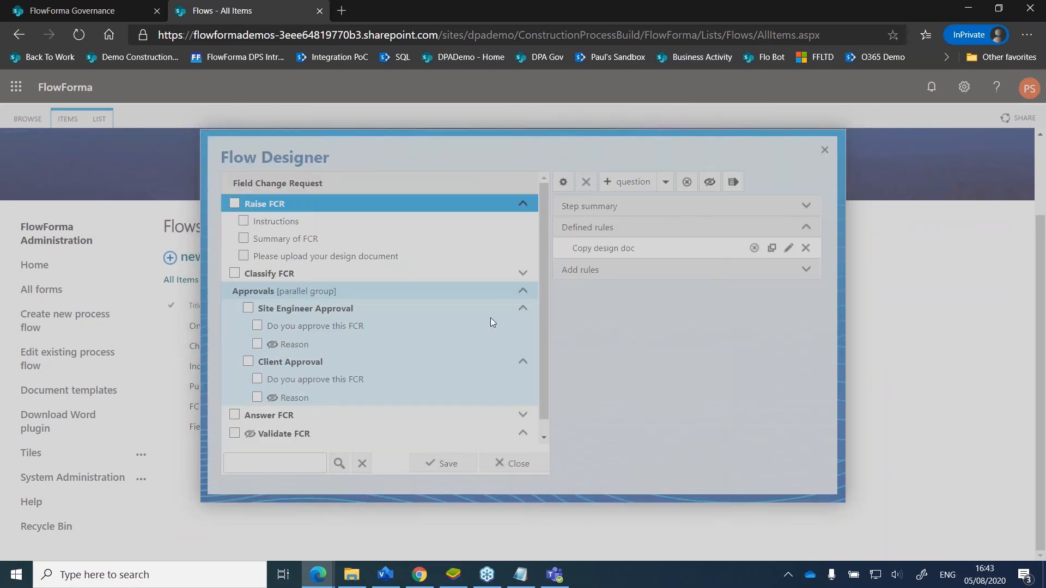
pyautogui.scroll(-3, 525, 434)
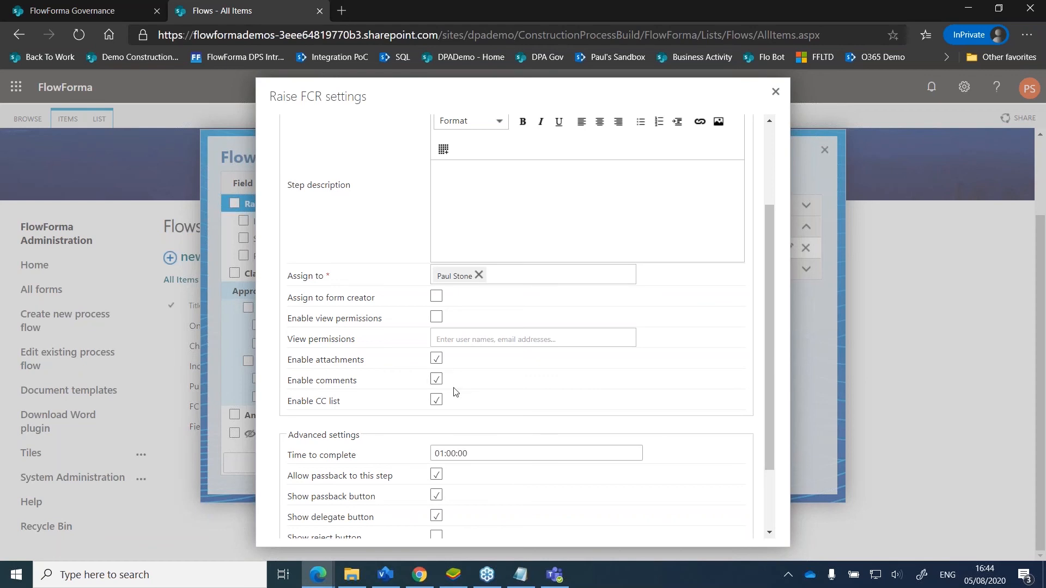
pyautogui.click(437, 361)
pyautogui.click(437, 379)
pyautogui.click(437, 400)
pyautogui.scroll(3, 477, 413)
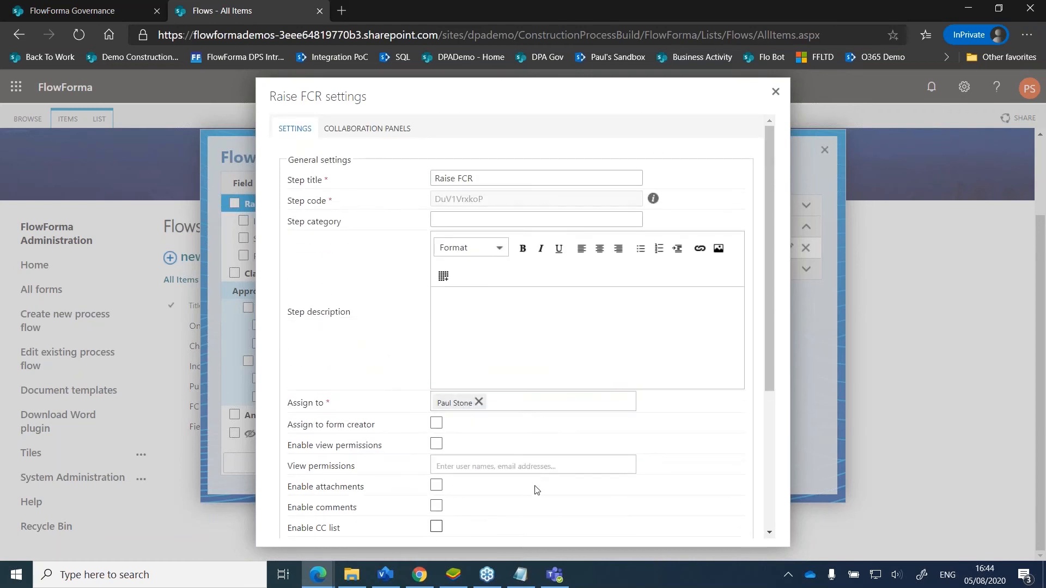
pyautogui.scroll(-5, 540, 491)
pyautogui.click(648, 528)
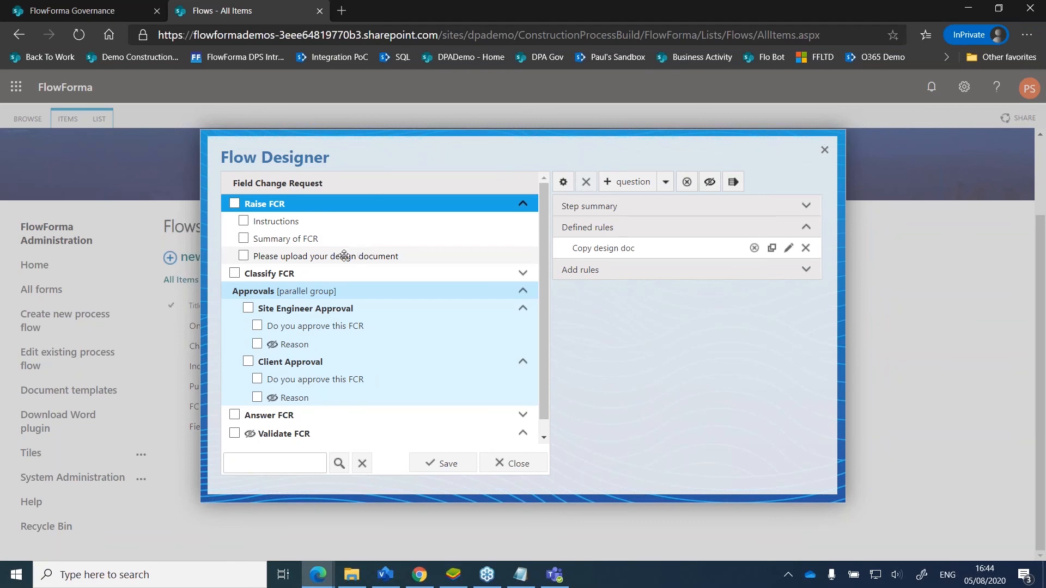
# - Enable Hide step numbers and set the time to complete to 02:00:00 in the Field Change Request flow settings
pyautogui.click(348, 204)
pyautogui.click(349, 203)
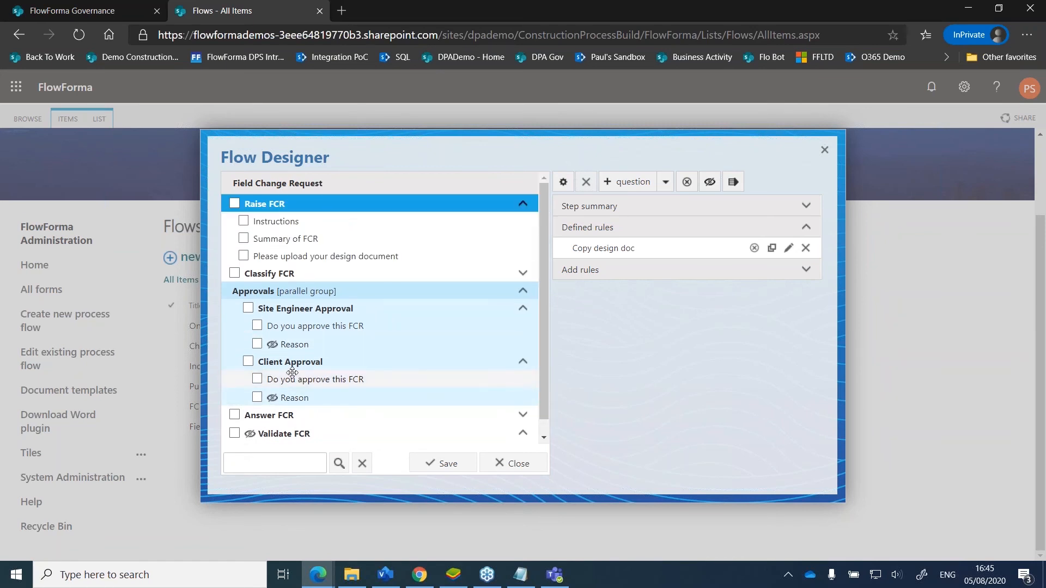
pyautogui.click(315, 210)
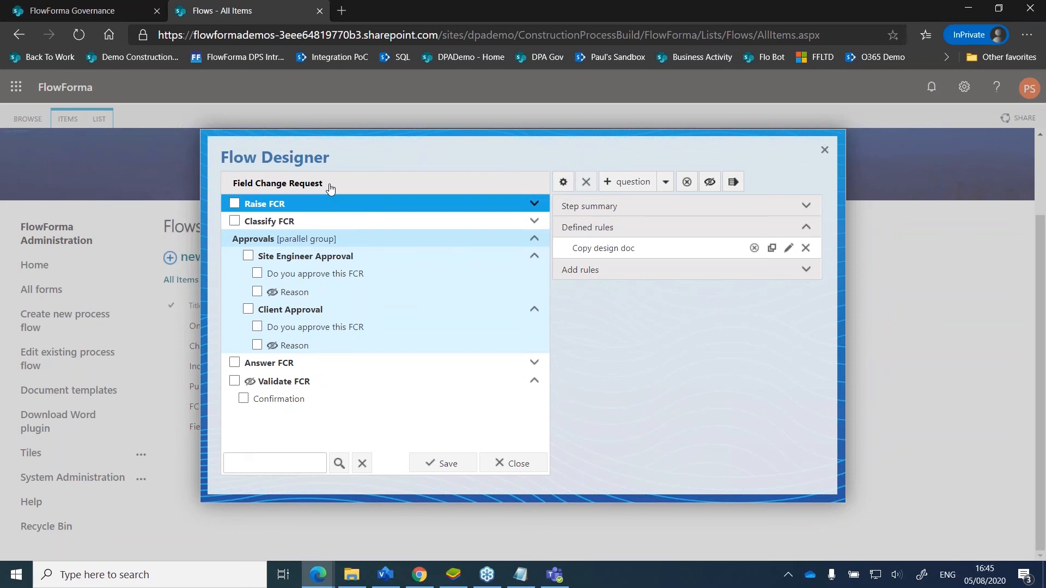
pyautogui.click(330, 189)
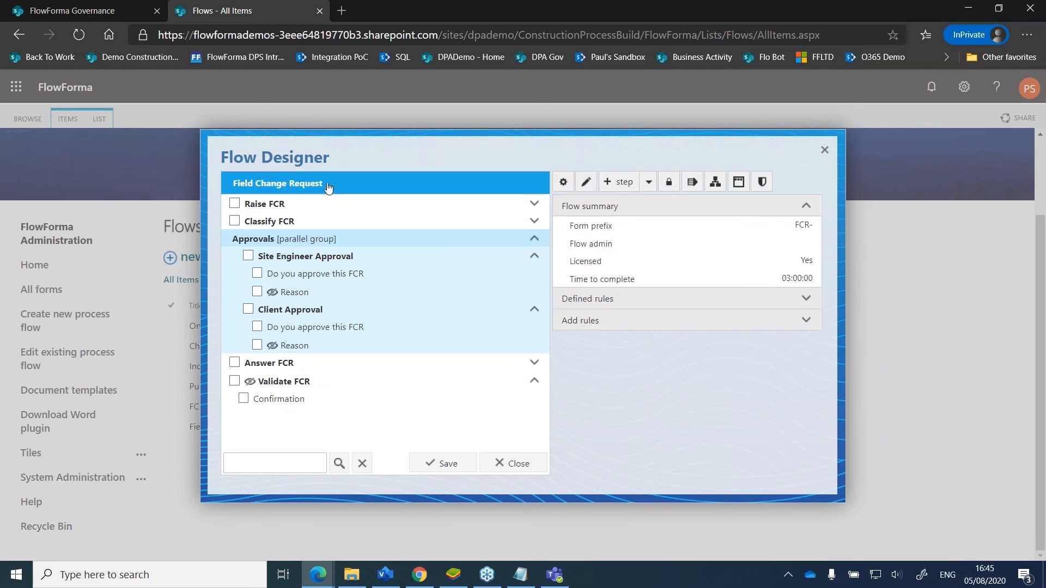
pyautogui.click(563, 182)
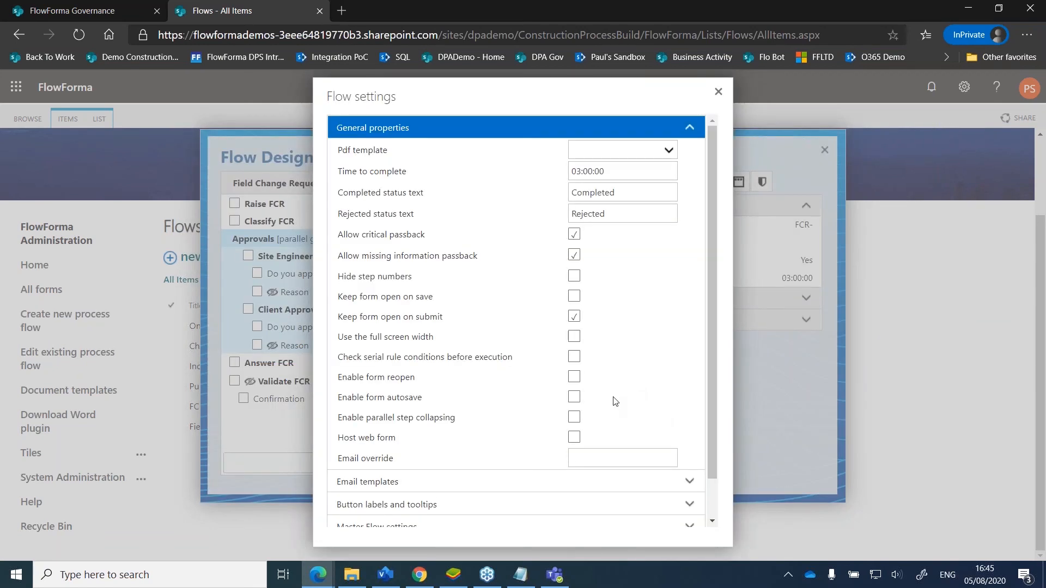
pyautogui.click(573, 276)
pyautogui.scroll(-1, 655, 407)
pyautogui.scroll(2, 627, 327)
pyautogui.click(580, 172)
pyautogui.scroll(-2, 654, 362)
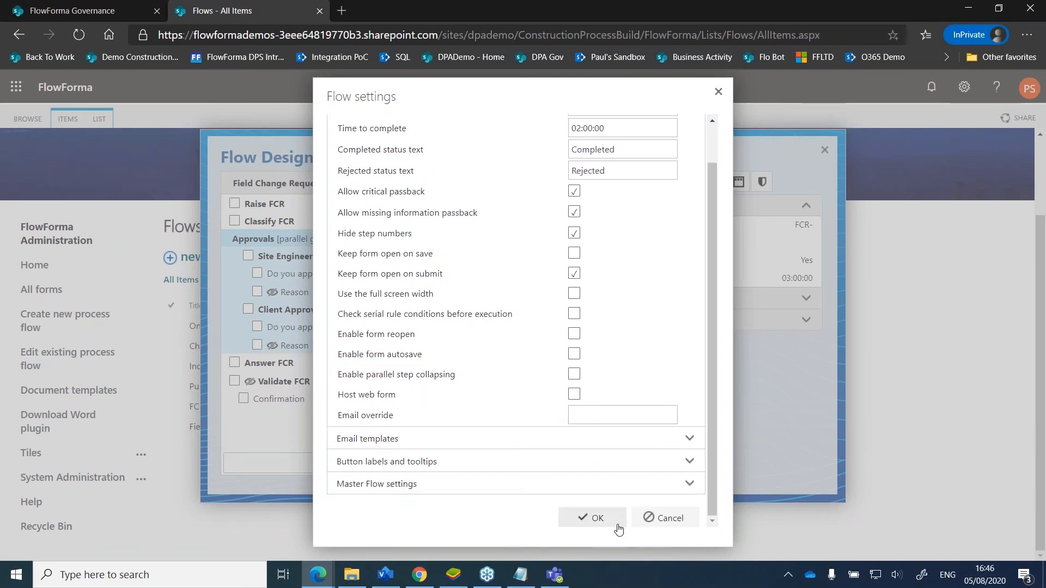
pyautogui.click(619, 523)
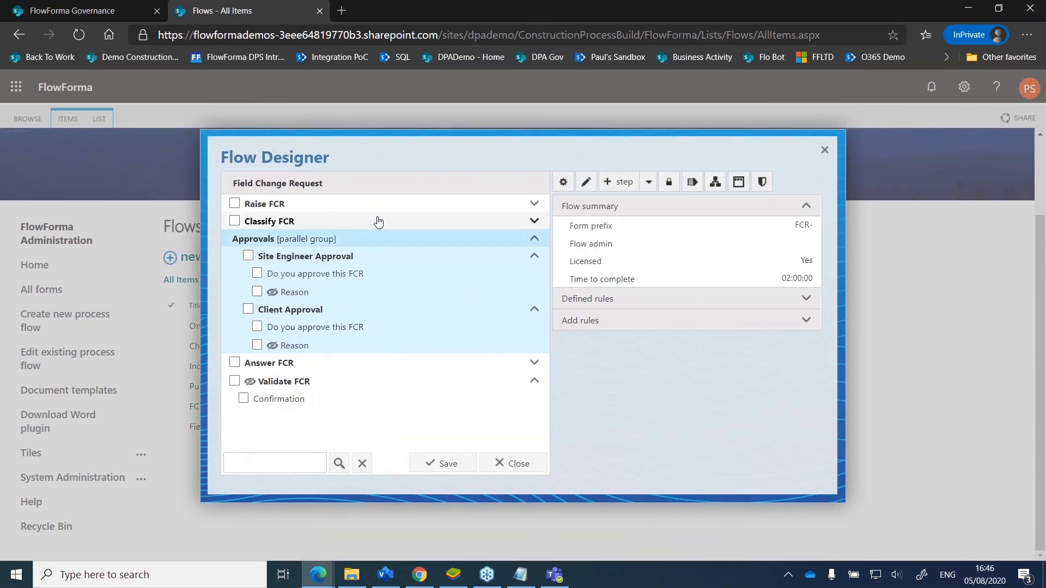
# - Save the Field Change Request flow so that its visual form design can be opened
pyautogui.click(384, 189)
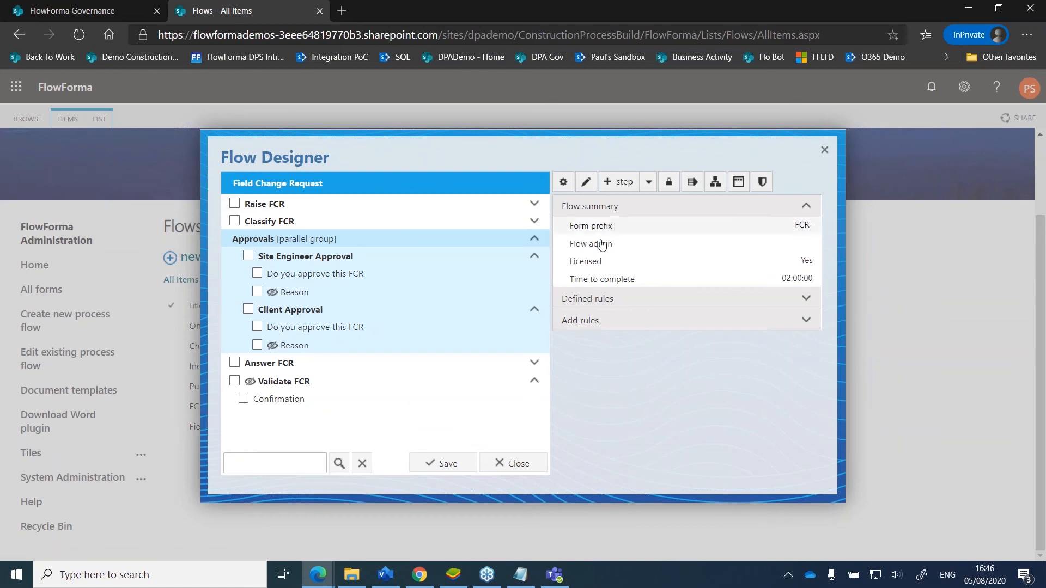
pyautogui.click(738, 186)
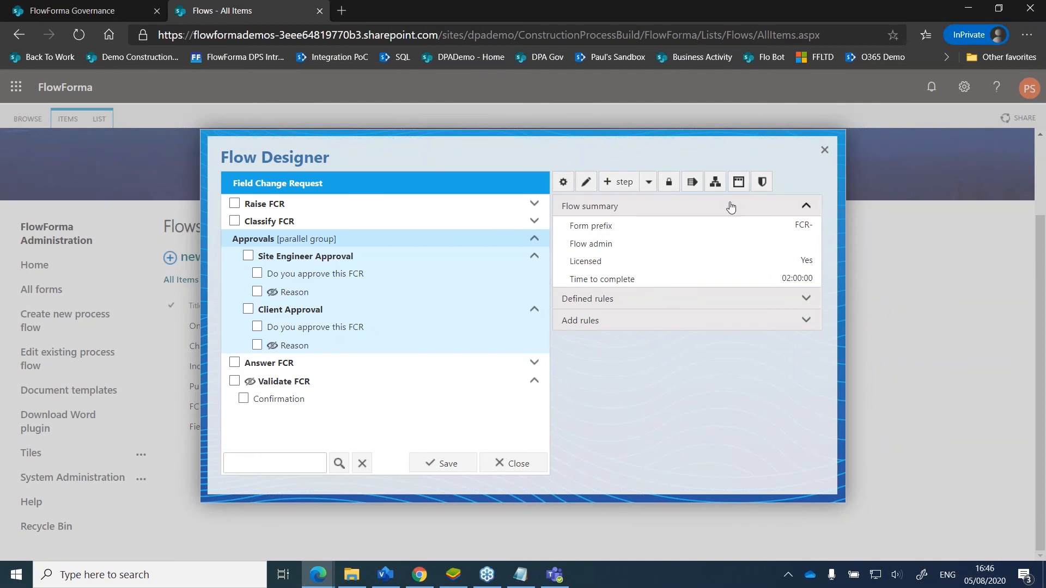
pyautogui.click(425, 453)
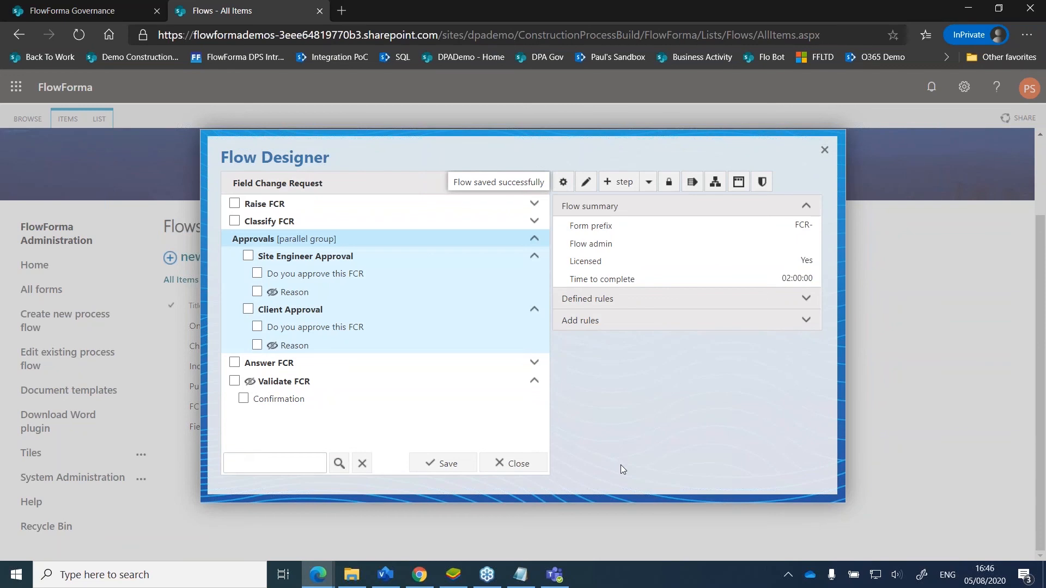
# - Open the flow's Visual Form Designer and set the step color to grey #b6b3b3
pyautogui.click(738, 184)
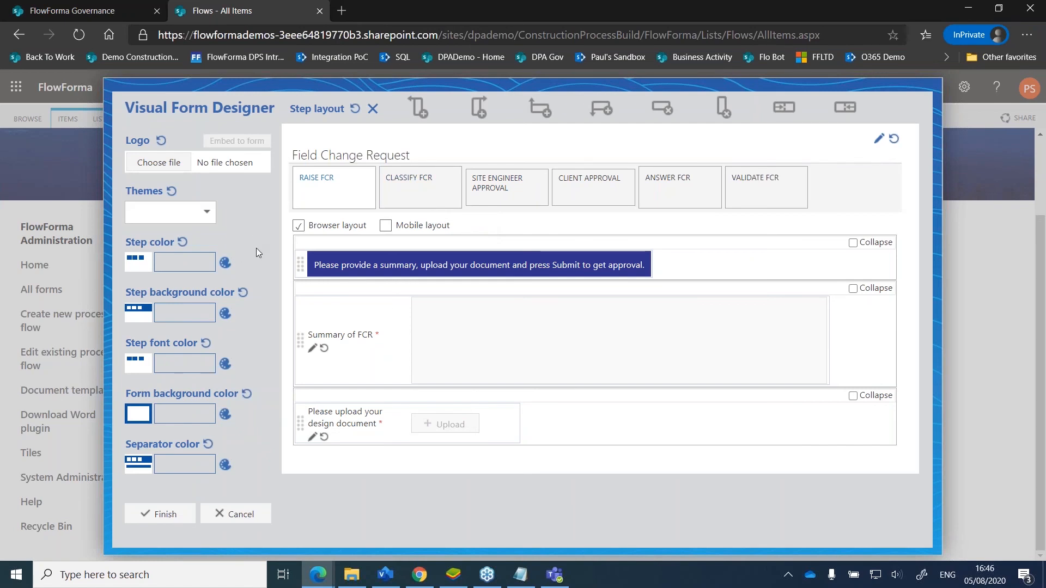
pyautogui.click(225, 262)
pyautogui.moveTo(232, 335); pyautogui.dragTo(220, 331)
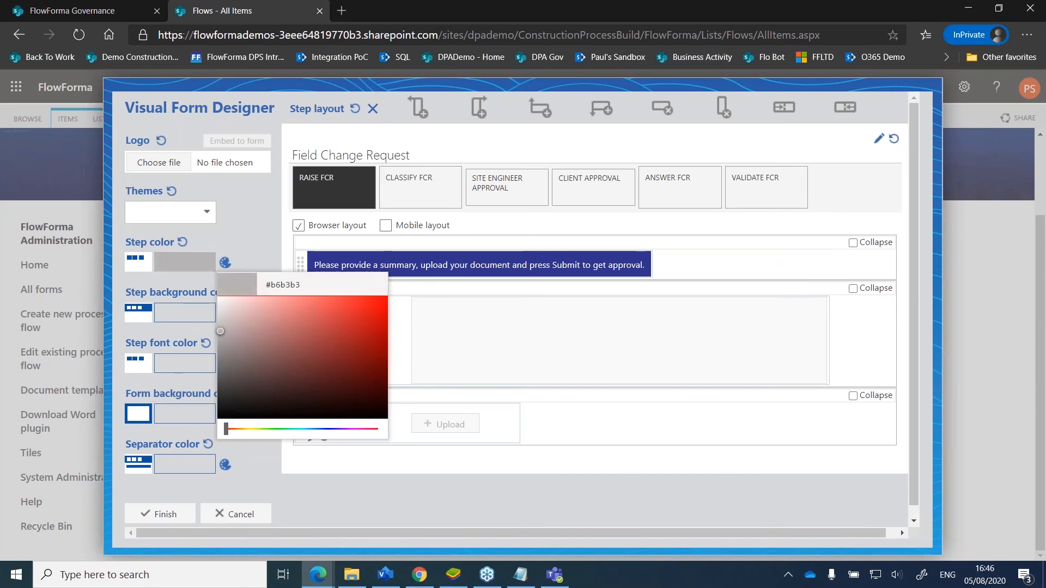
pyautogui.click(237, 214)
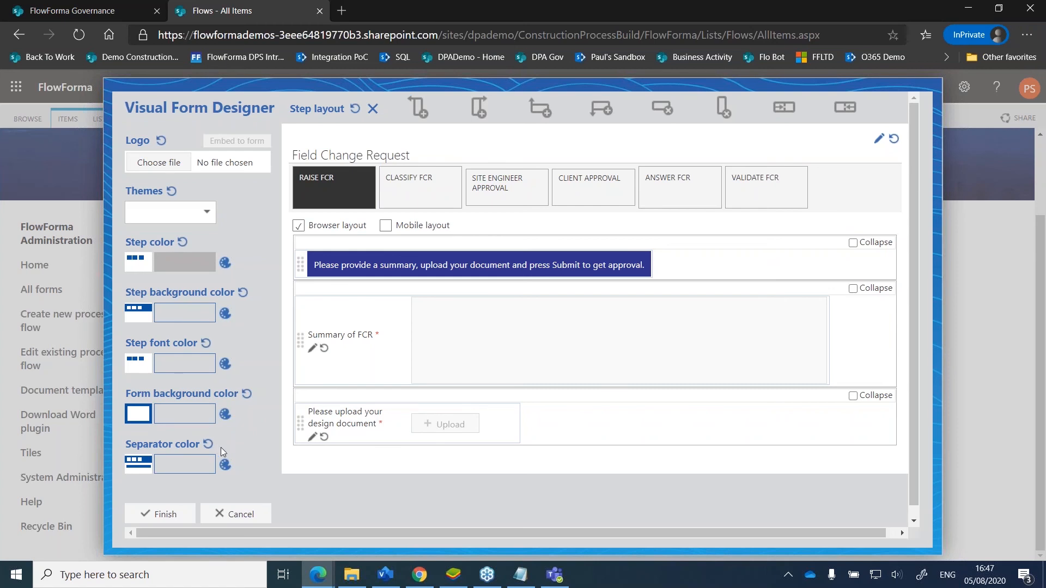
# - Copy the step color #b6b3b3 to the separator color and leave the Visual Form Designer
pyautogui.click(225, 465)
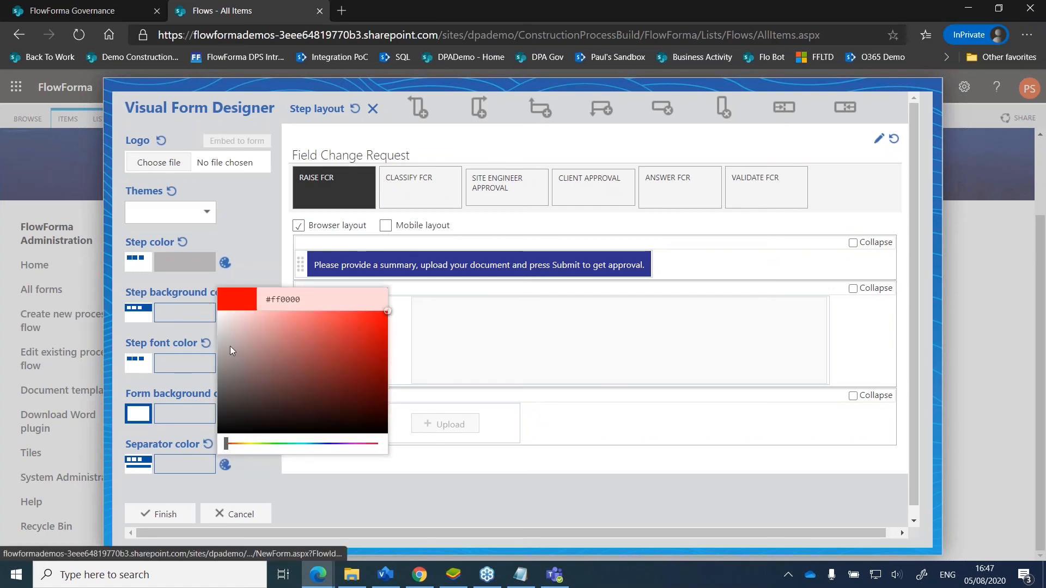
pyautogui.click(196, 262)
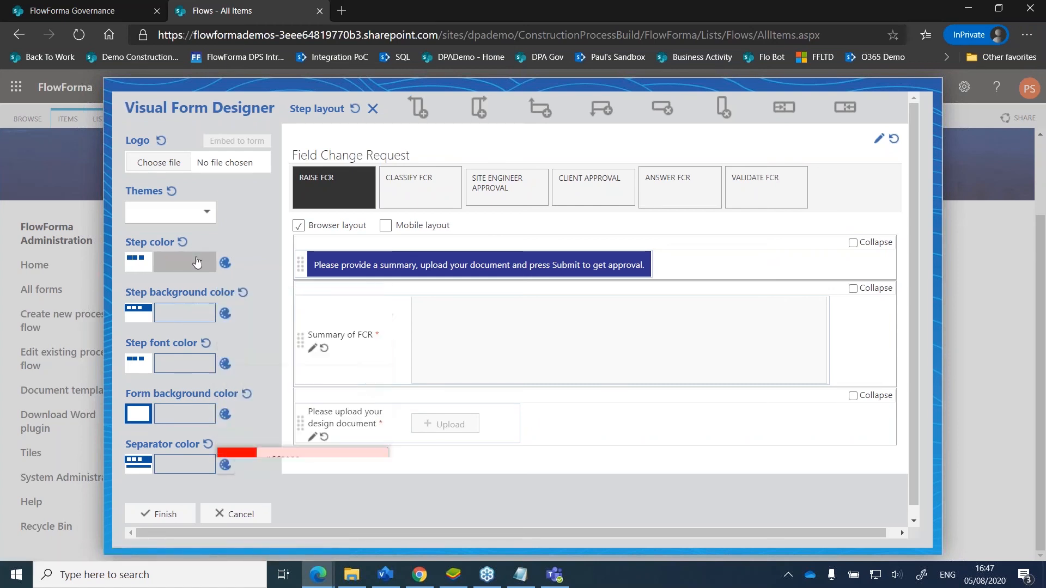
pyautogui.click(225, 263)
pyautogui.click(305, 286)
pyautogui.moveTo(305, 286); pyautogui.dragTo(263, 285)
pyautogui.hotkey('ctrl', 'c')
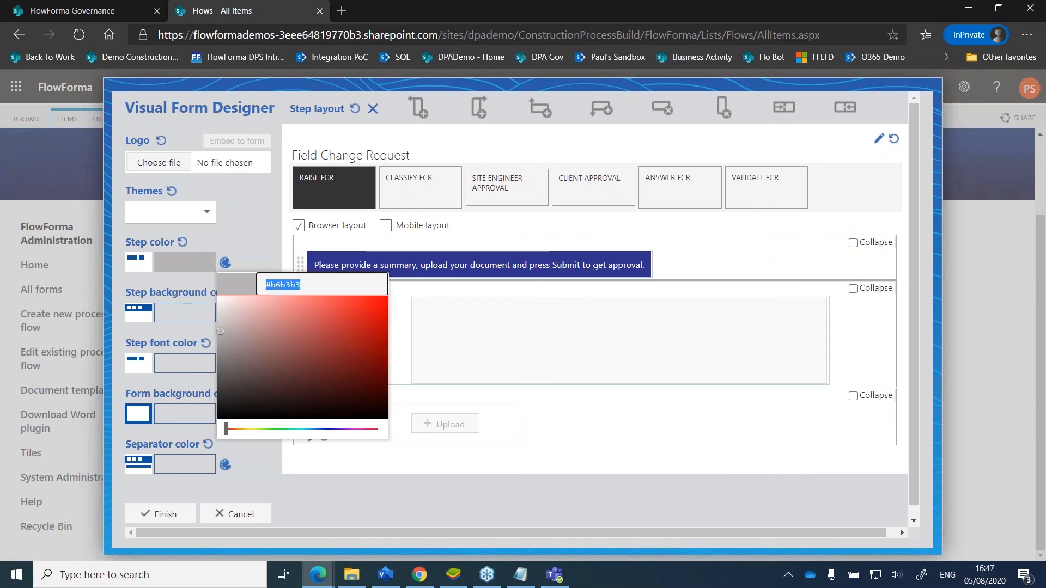
pyautogui.click(252, 477)
pyautogui.click(225, 467)
pyautogui.moveTo(306, 299); pyautogui.dragTo(248, 274)
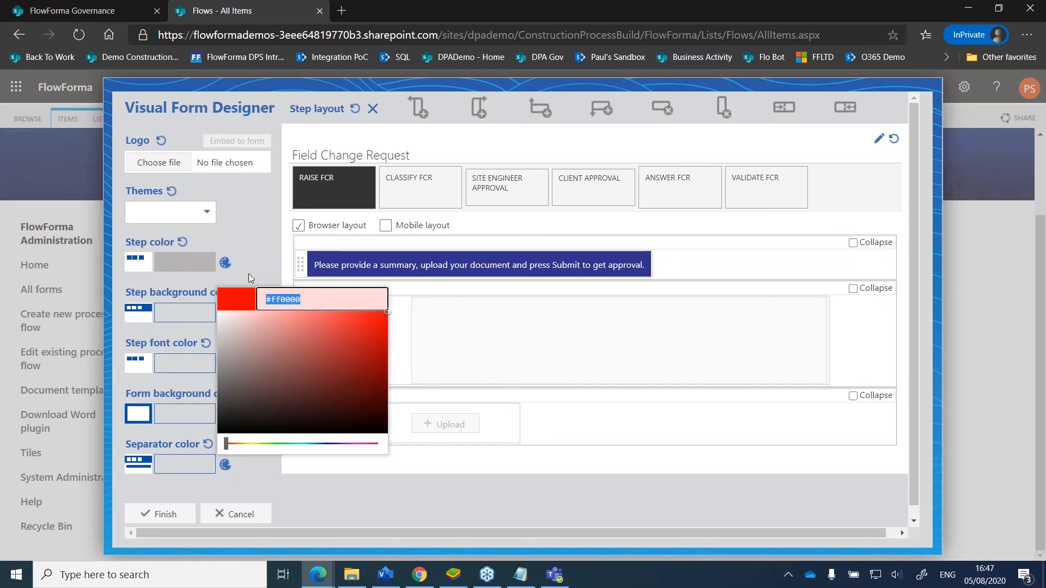
pyautogui.hotkey('ctrl', 'v')
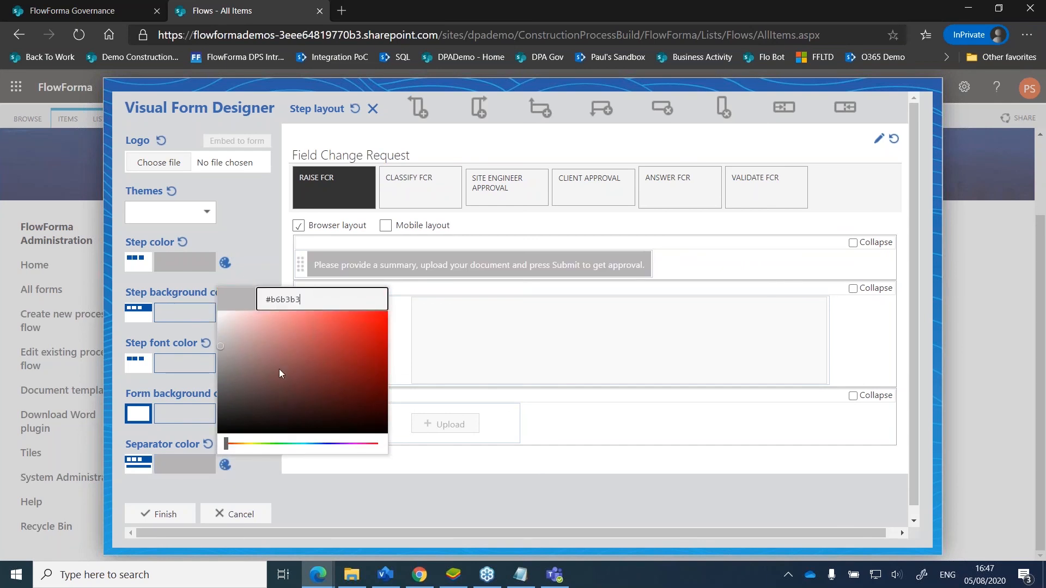
pyautogui.click(327, 485)
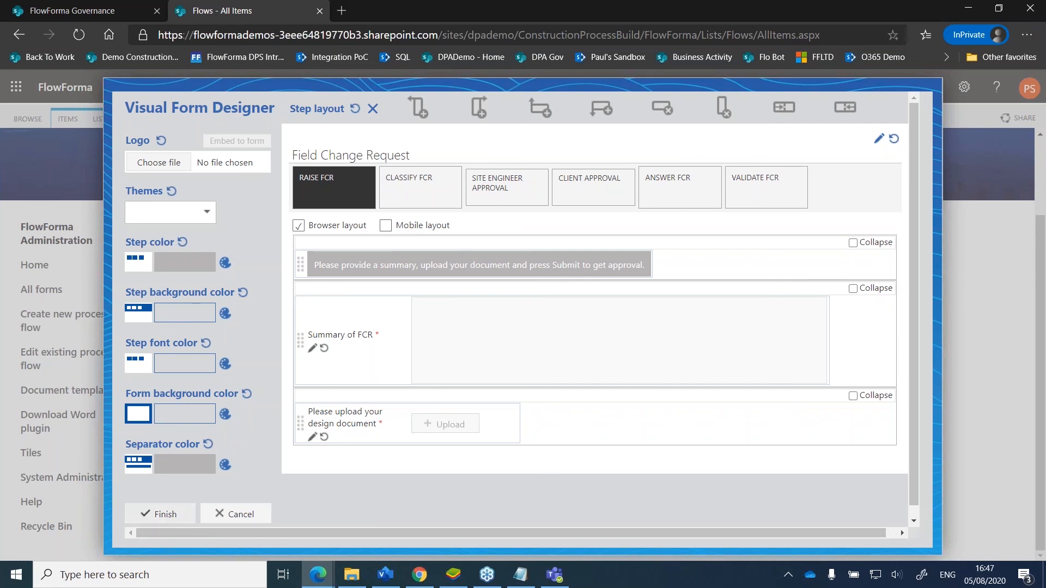
pyautogui.click(221, 522)
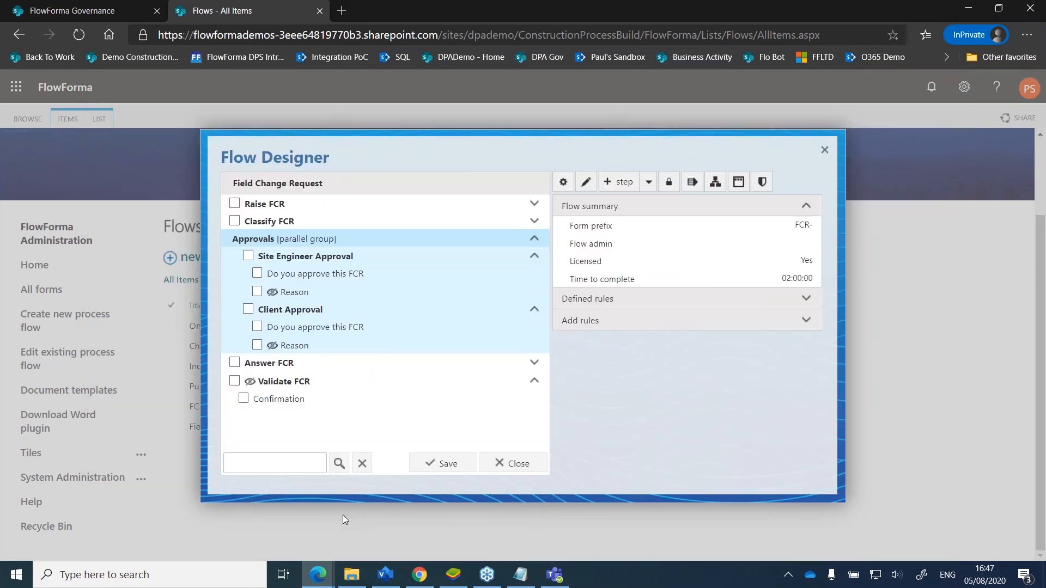
# - Save and close the Field Change Request flow and return to the FlowForma home page
pyautogui.click(446, 464)
pyautogui.click(503, 469)
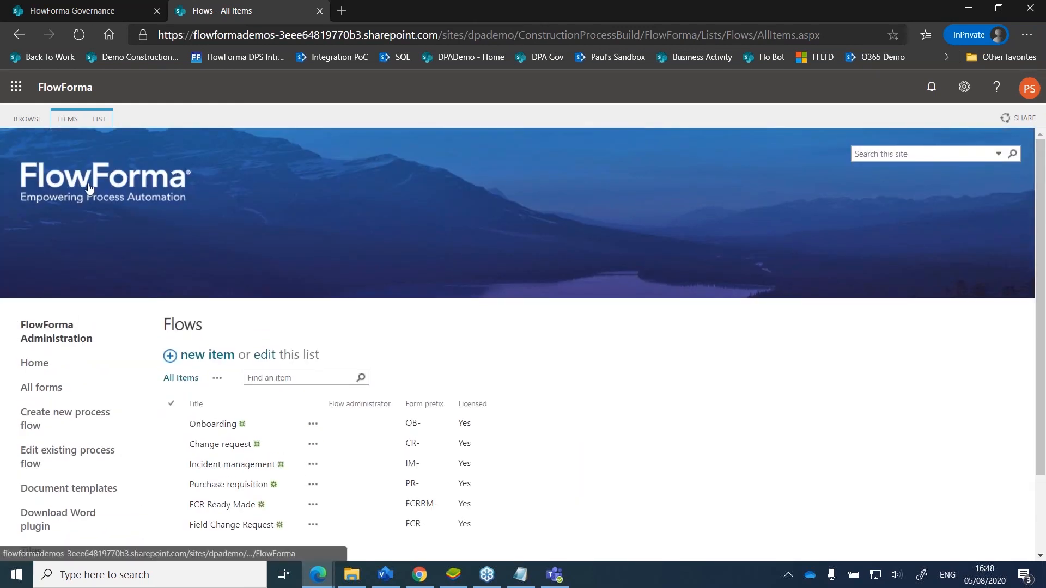
pyautogui.click(90, 188)
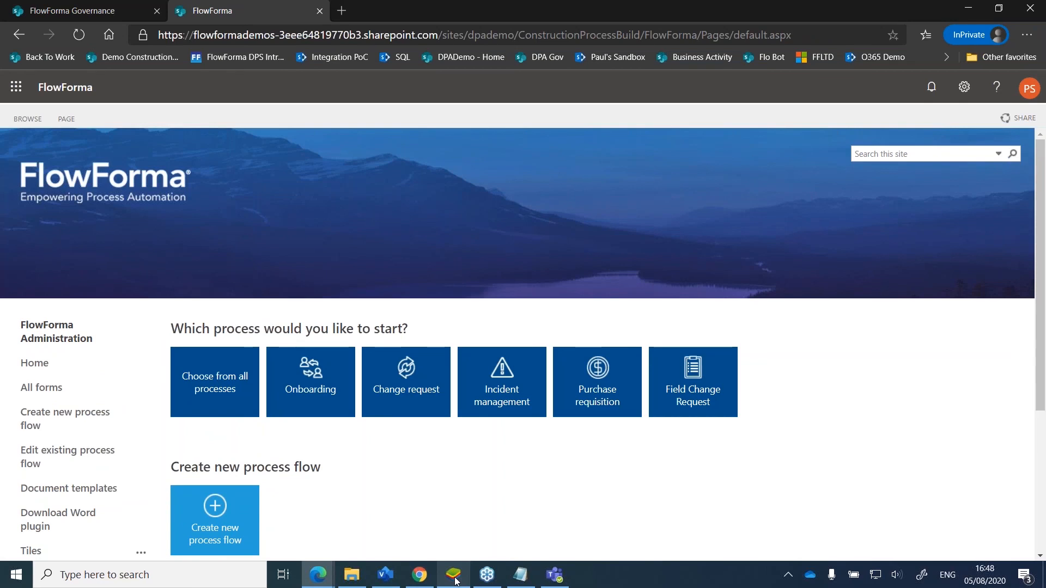
# - Switch to the FlowForma BPM app in BlueStacks and open the process templates for creating a new form
pyautogui.moveTo(456, 582)
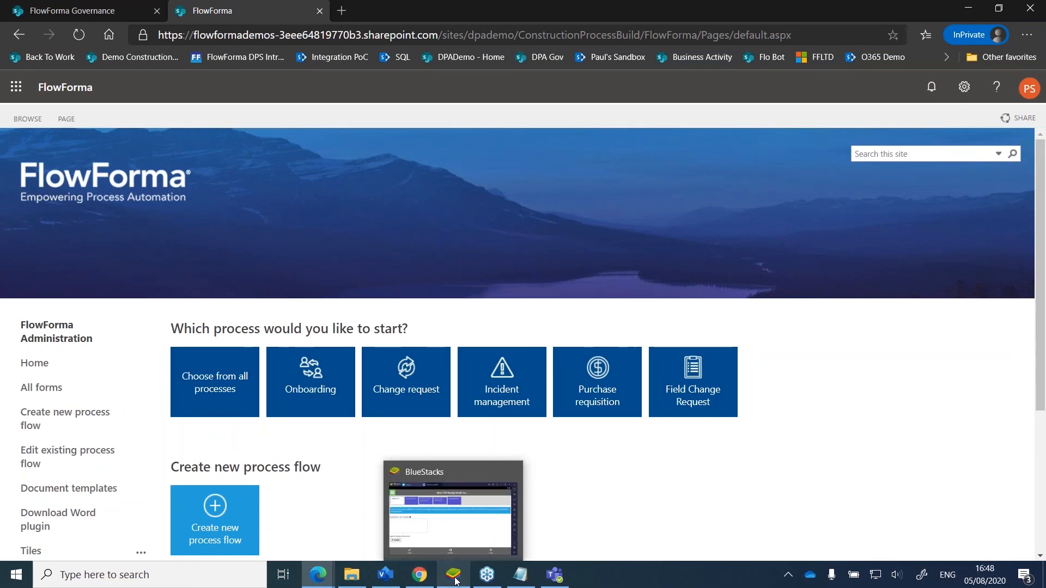
pyautogui.click(452, 514)
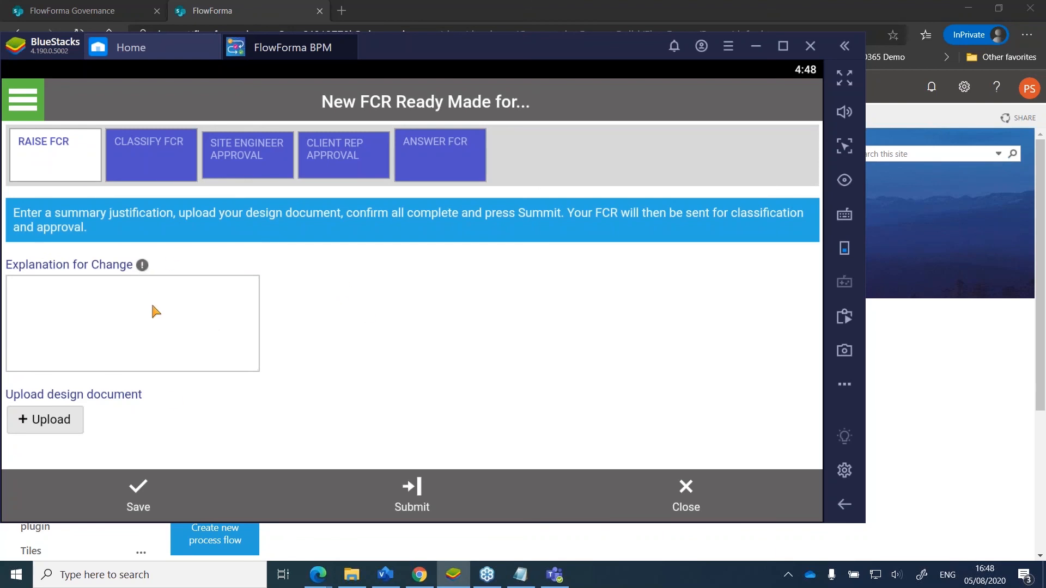
pyautogui.click(32, 105)
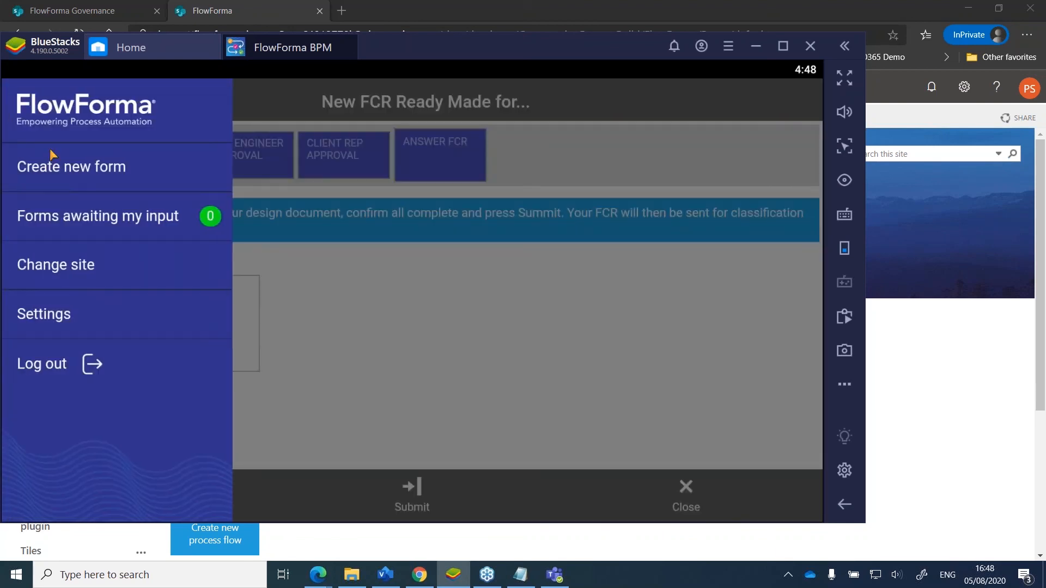
pyautogui.click(76, 173)
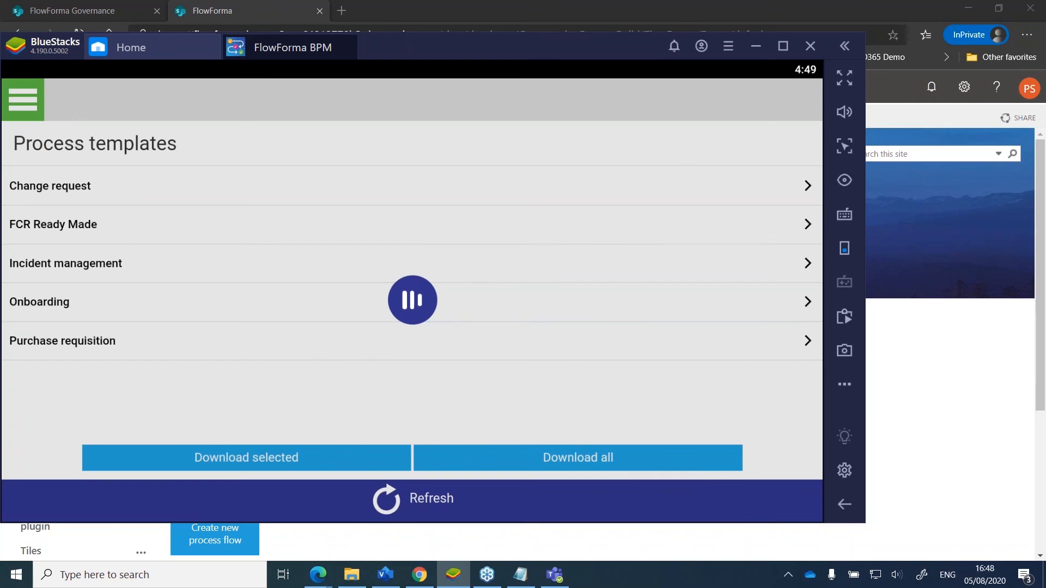
# - Restart the FlowForma BPM mobile app and reopen the process templates for creating a new form
pyautogui.click(352, 40)
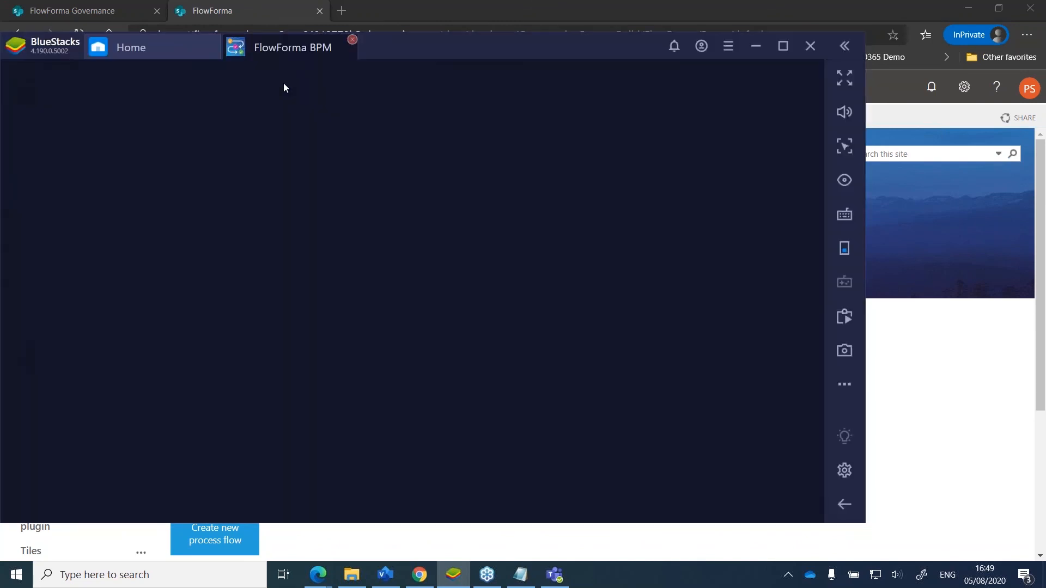
pyautogui.click(136, 148)
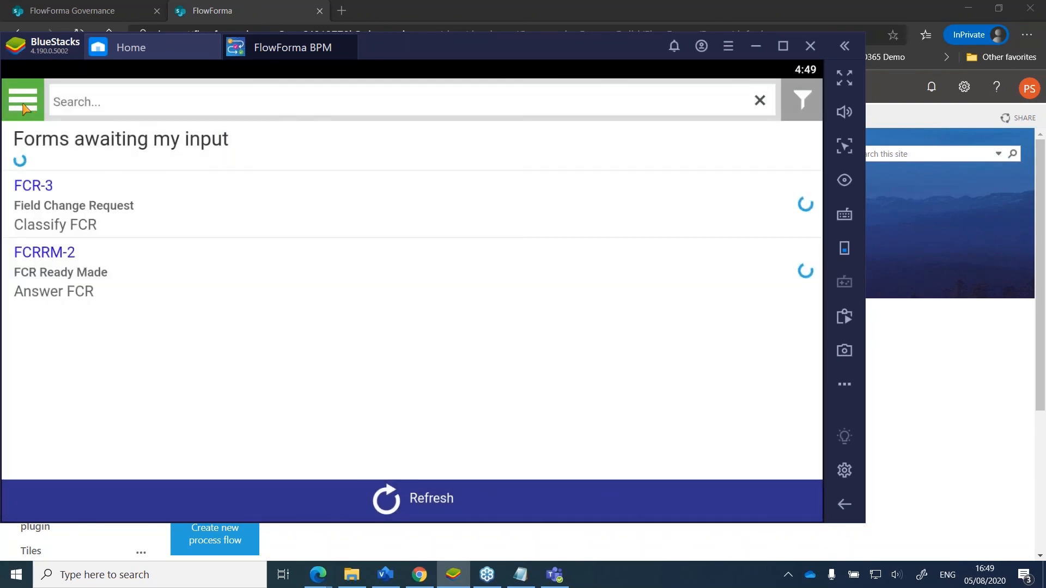
pyautogui.click(23, 106)
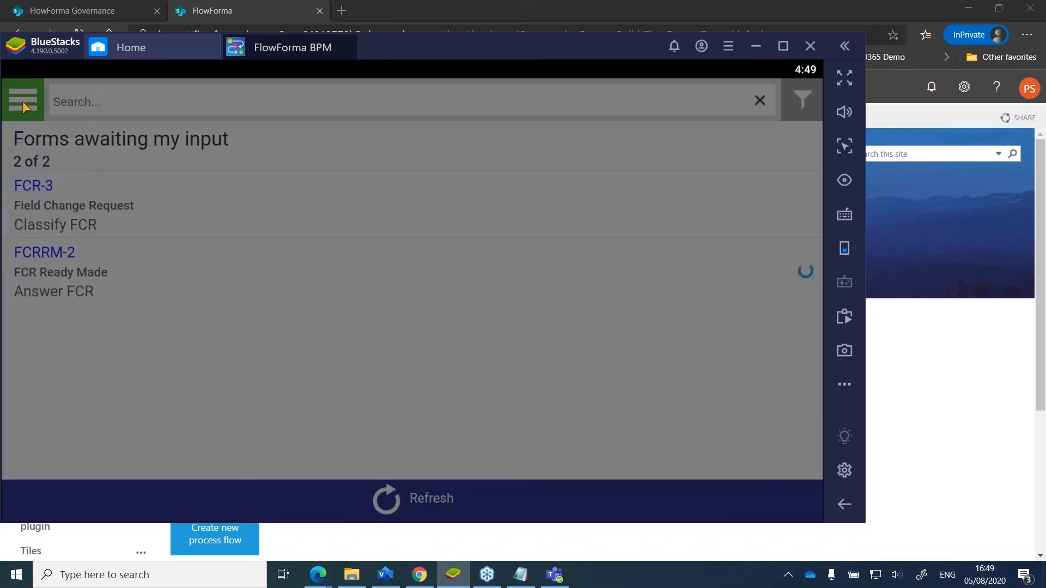
pyautogui.click(57, 168)
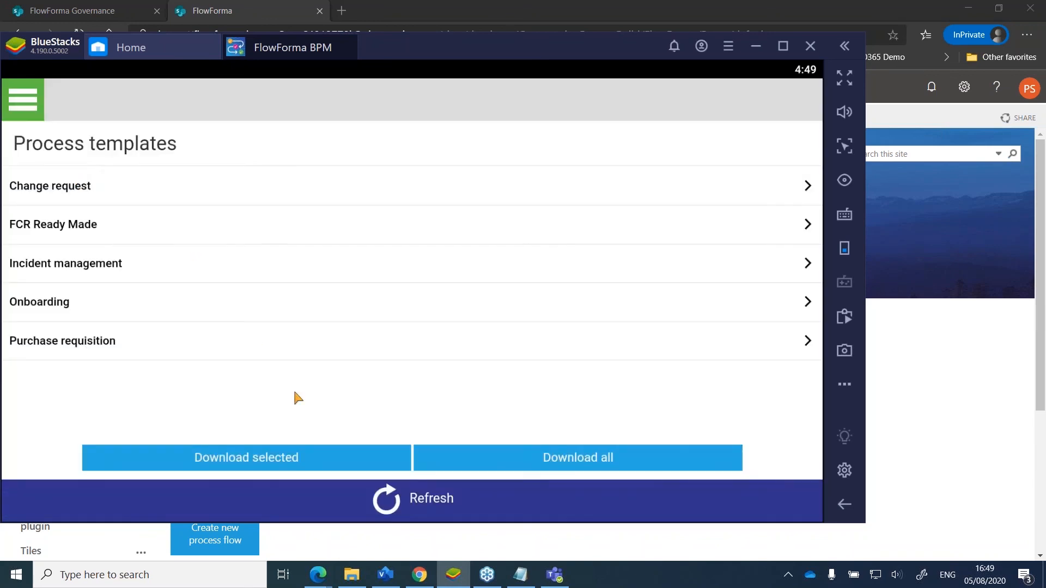
# - Refresh the list of process templates in the mobile app and download all of them
pyautogui.click(509, 459)
pyautogui.click(432, 496)
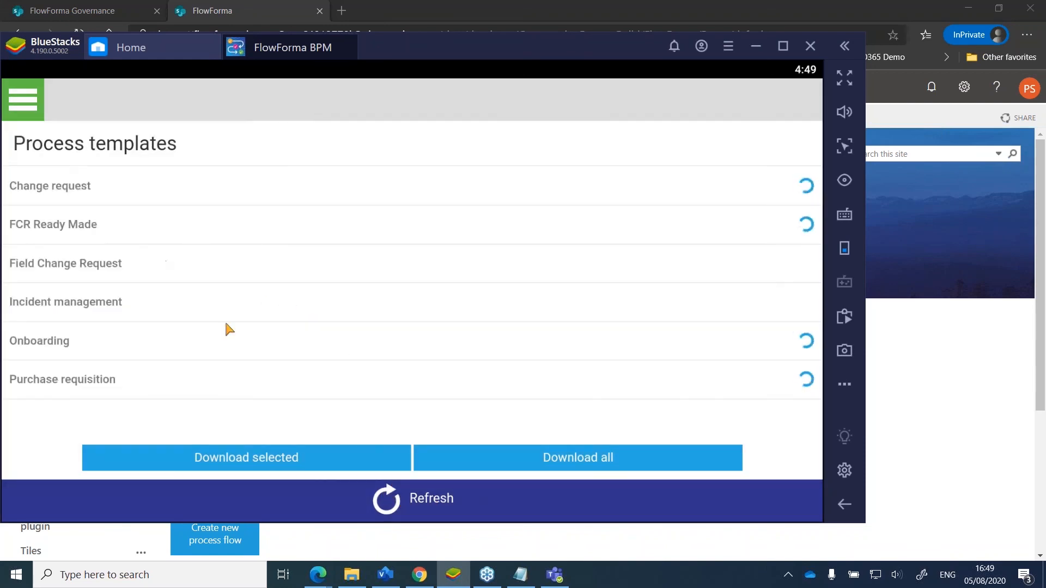
pyautogui.click(579, 460)
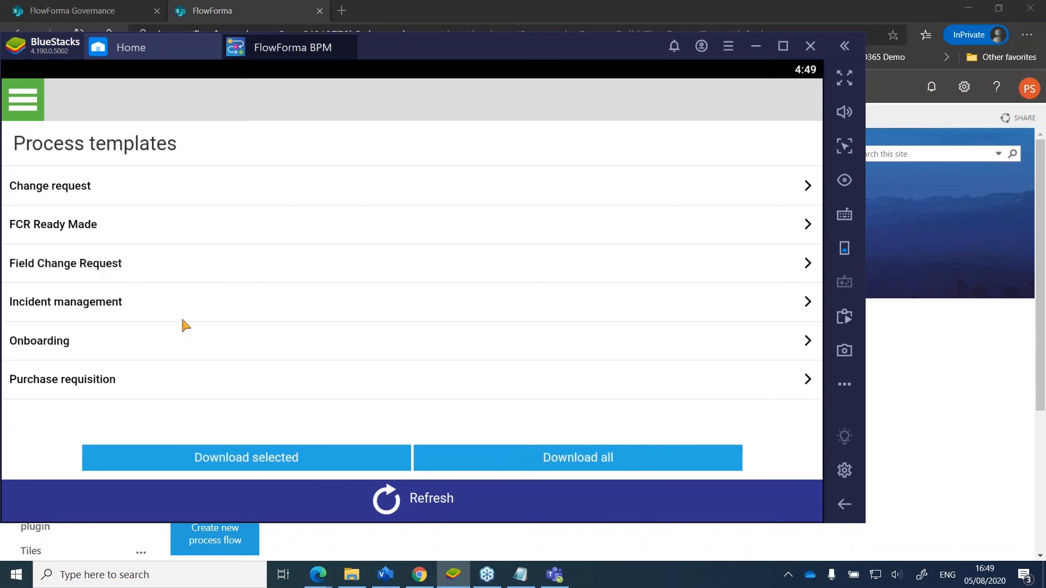
# - Start a new Field Change Request form, view the attachment options for the design document and cancel them
pyautogui.click(138, 280)
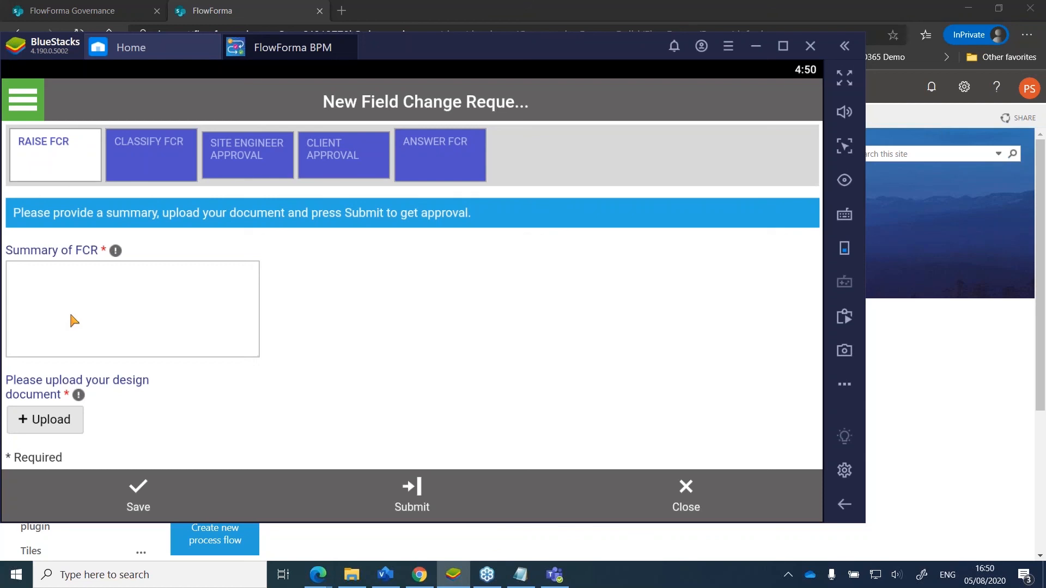
pyautogui.click(68, 422)
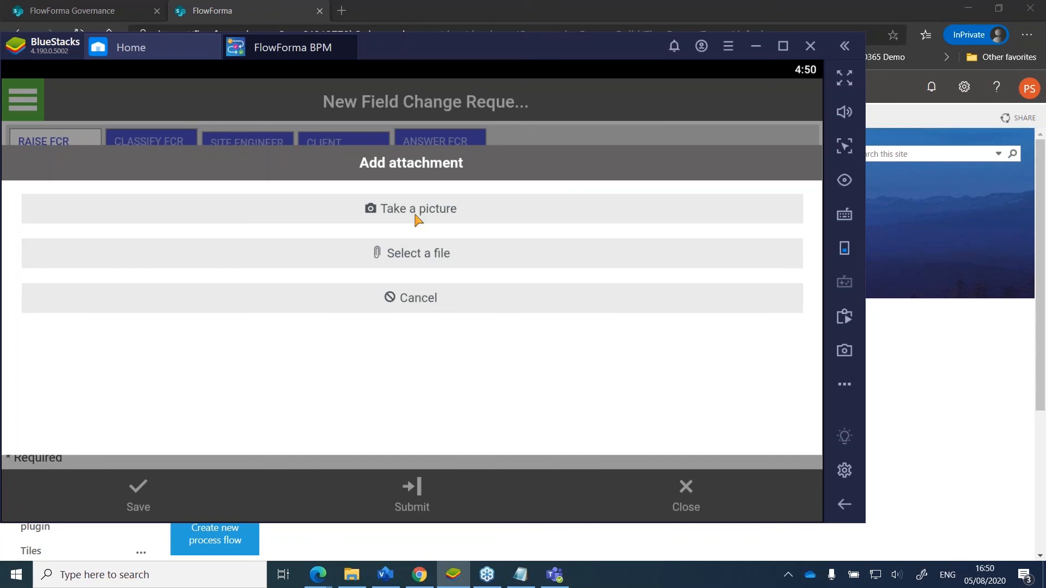
pyautogui.click(445, 300)
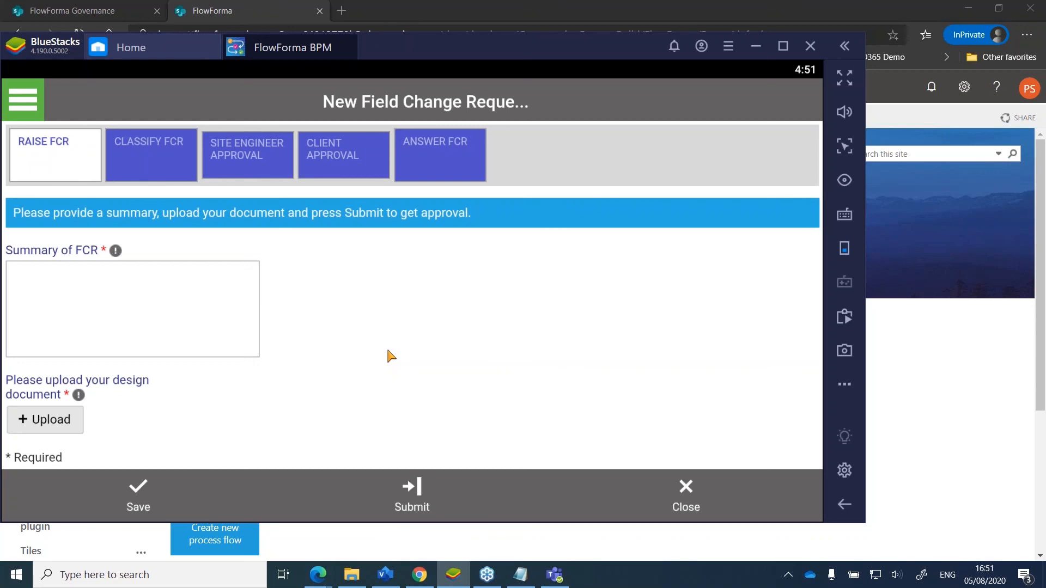
# - Minimize BlueStacks and start a Field Change Request from the FlowForma home page in the browser to view its form
pyautogui.click(756, 45)
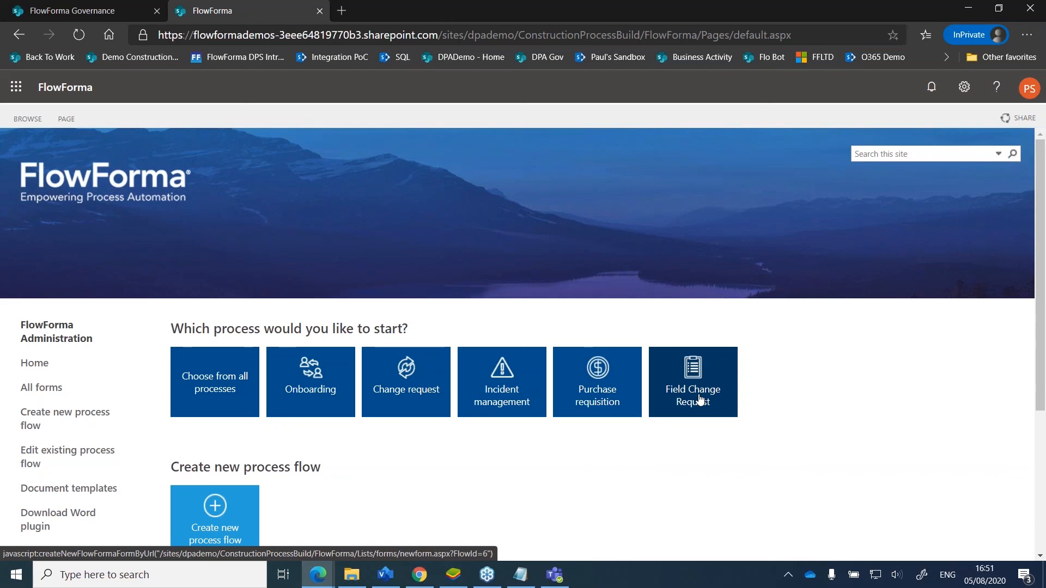
pyautogui.click(700, 400)
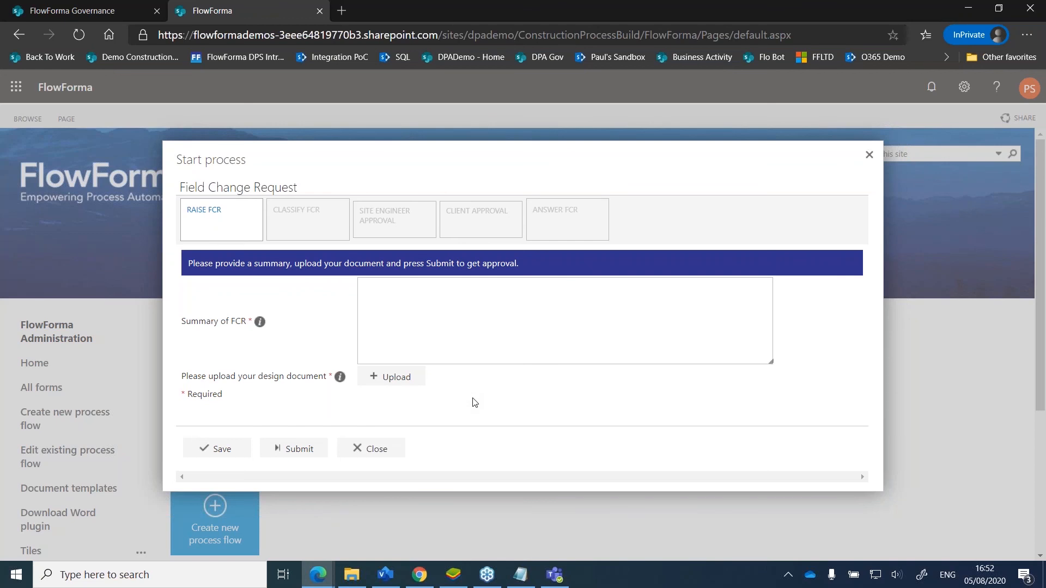
pyautogui.click(421, 346)
# - Open the bookmarked Demo Construction site in a new browser tab and look over its process tiles
pyautogui.click(344, 9)
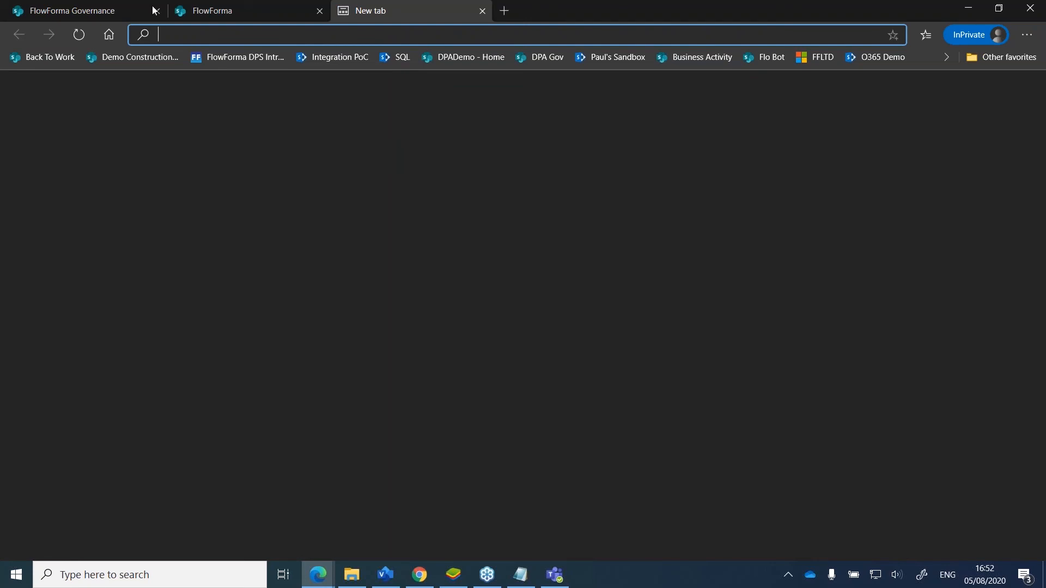
pyautogui.click(136, 58)
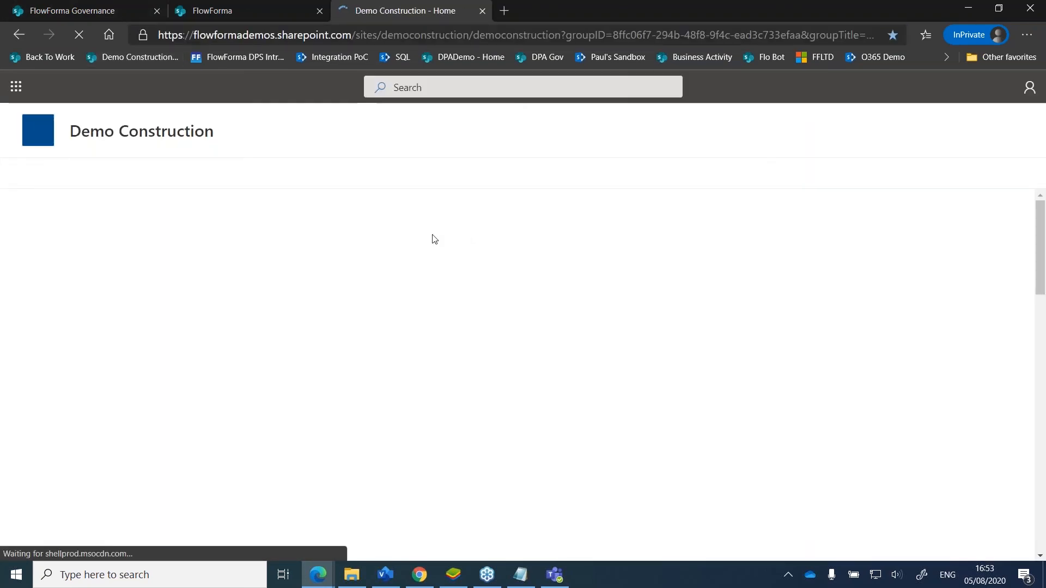
pyautogui.scroll(-3, 469, 335)
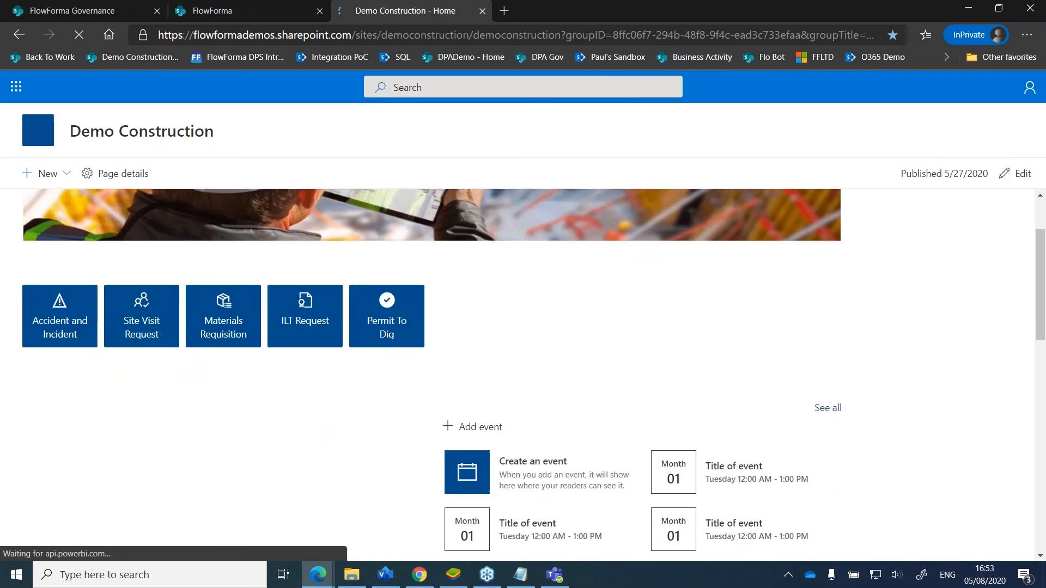
pyautogui.scroll(3, 393, 394)
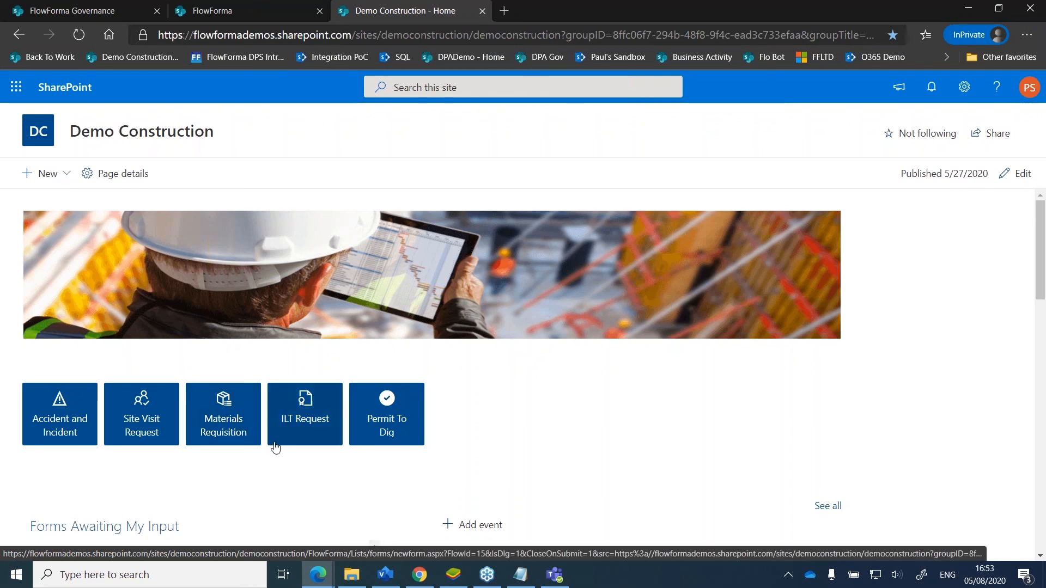
# - Return to the FlowForma site, close the started form and open the existing Field Change Request flow in the Flow Designer
pyautogui.click(218, 11)
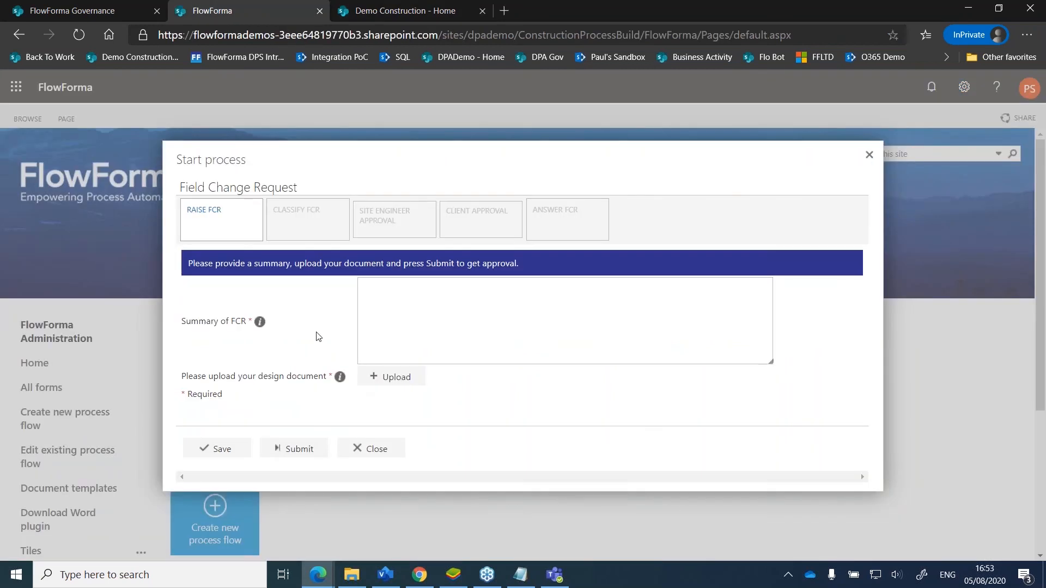
pyautogui.click(367, 449)
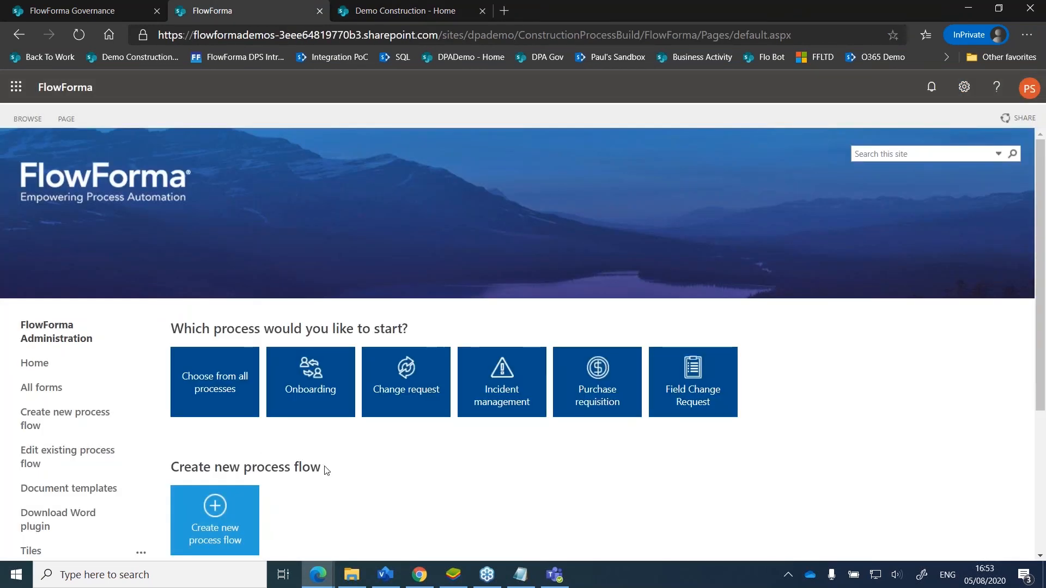
pyautogui.click(82, 451)
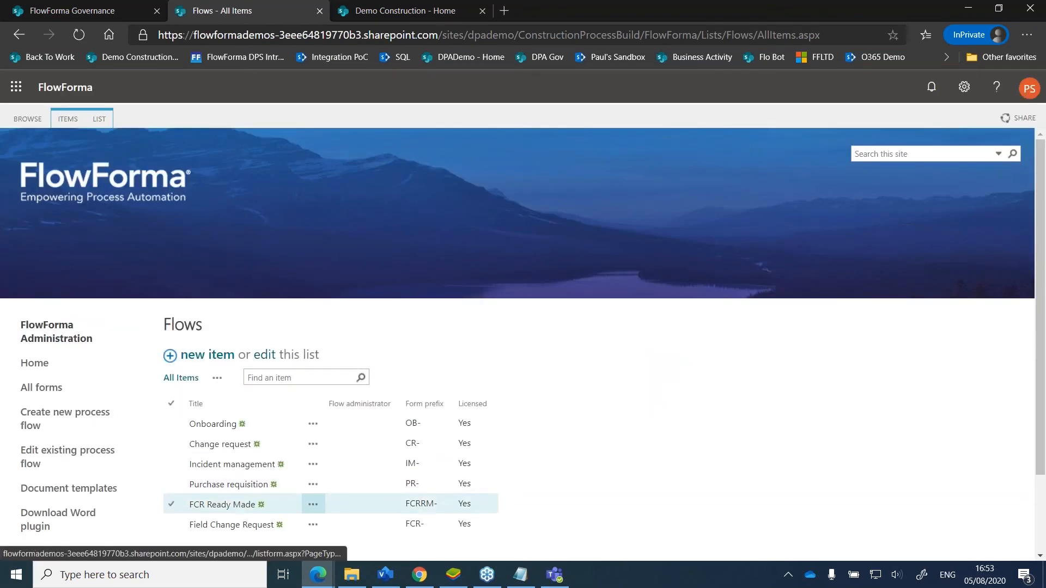
pyautogui.click(255, 525)
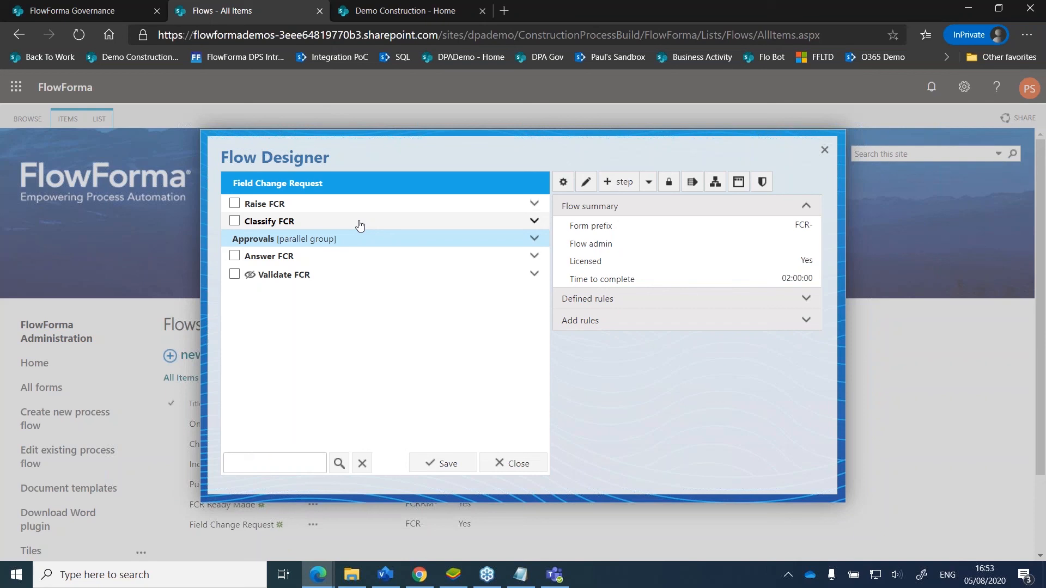
# - Examine who the Raise FCR step is assigned to in its settings and close them
pyautogui.click(343, 206)
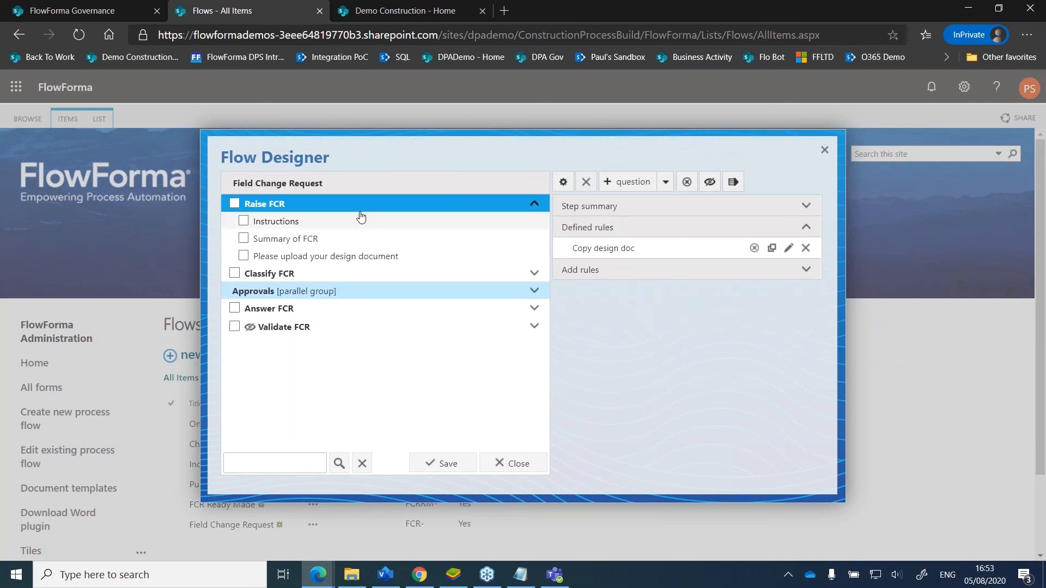
pyautogui.click(563, 182)
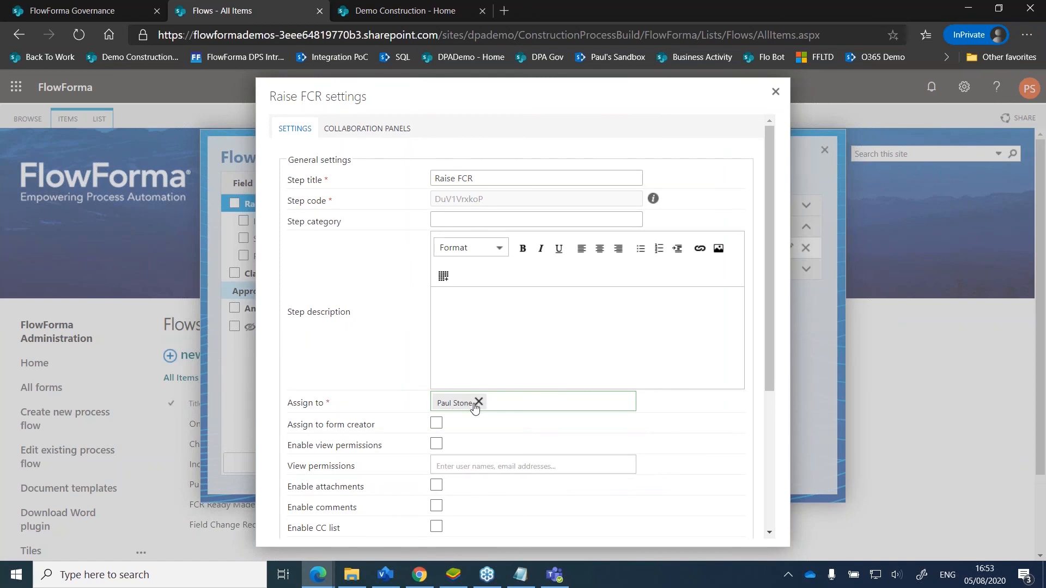
pyautogui.click(776, 91)
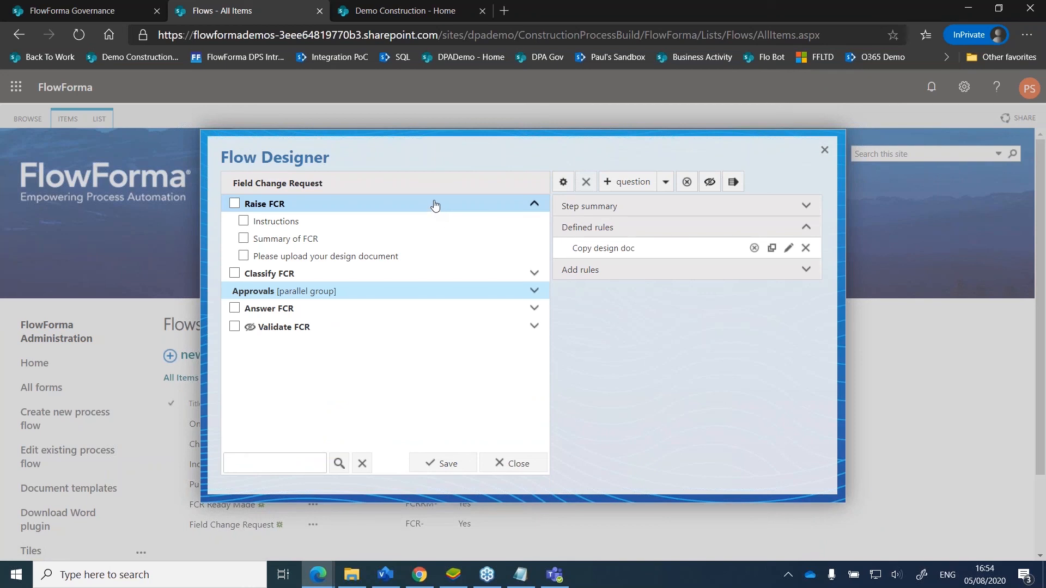
# - Add a Person or group question titled "Who is going to classify this FCR" to the Raise FCR step
pyautogui.click(419, 207)
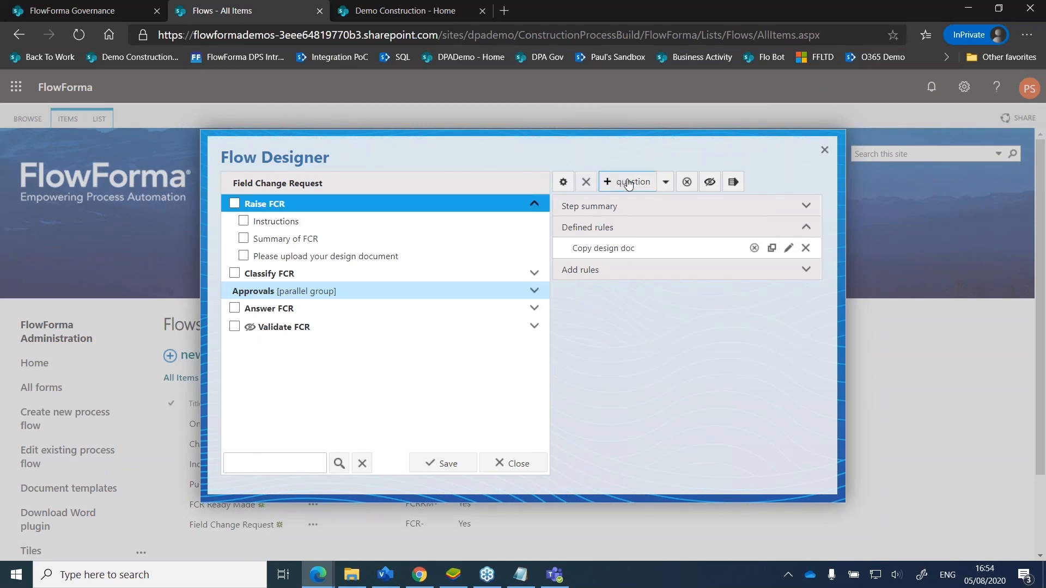
pyautogui.click(627, 182)
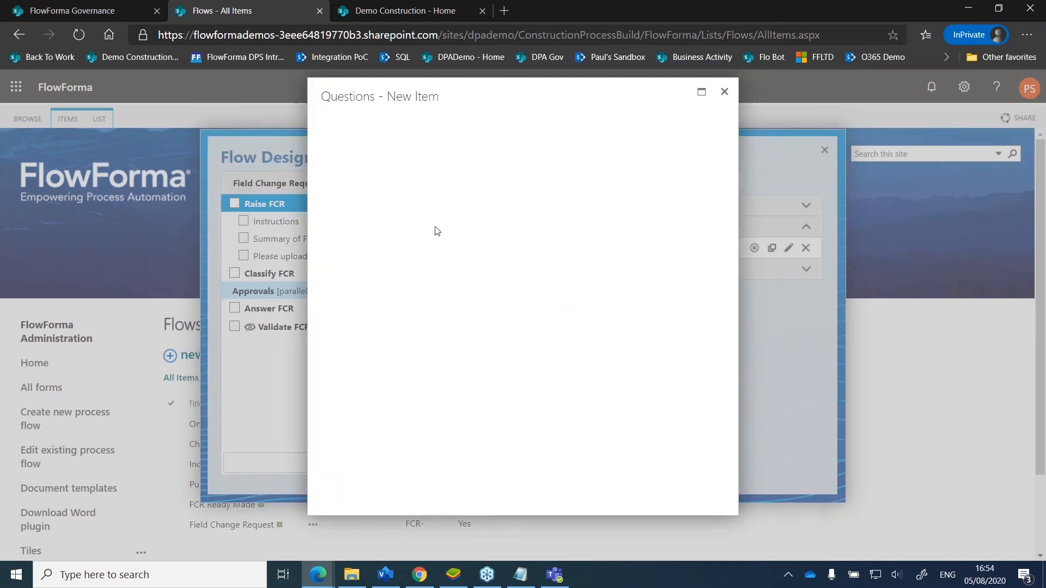
pyautogui.write('W')
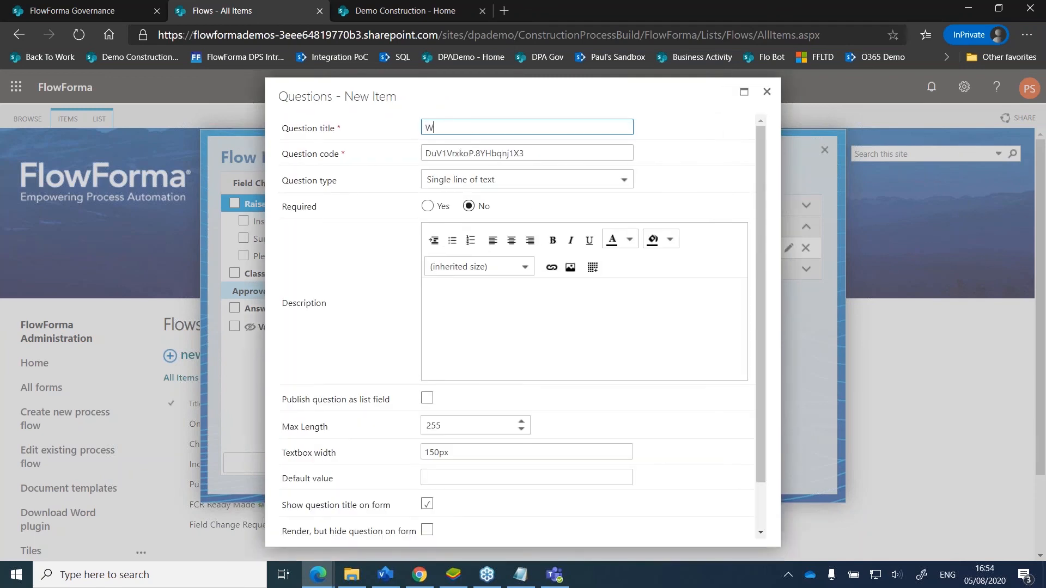
pyautogui.write('ho is going to classify the')
pyautogui.write('s FCR')
pyautogui.click(491, 180)
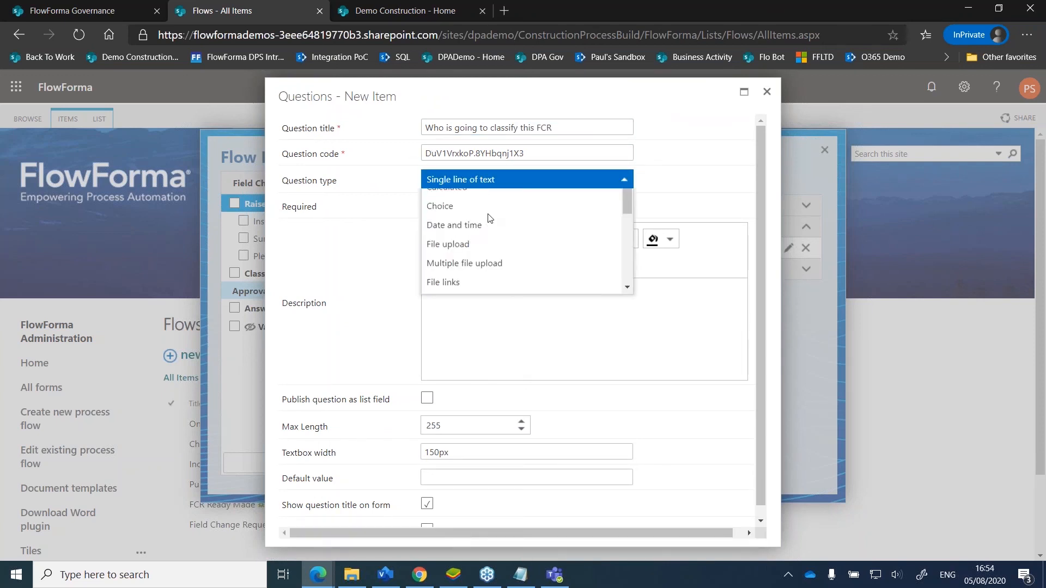
pyautogui.scroll(-1, 483, 271)
pyautogui.scroll(2, 483, 271)
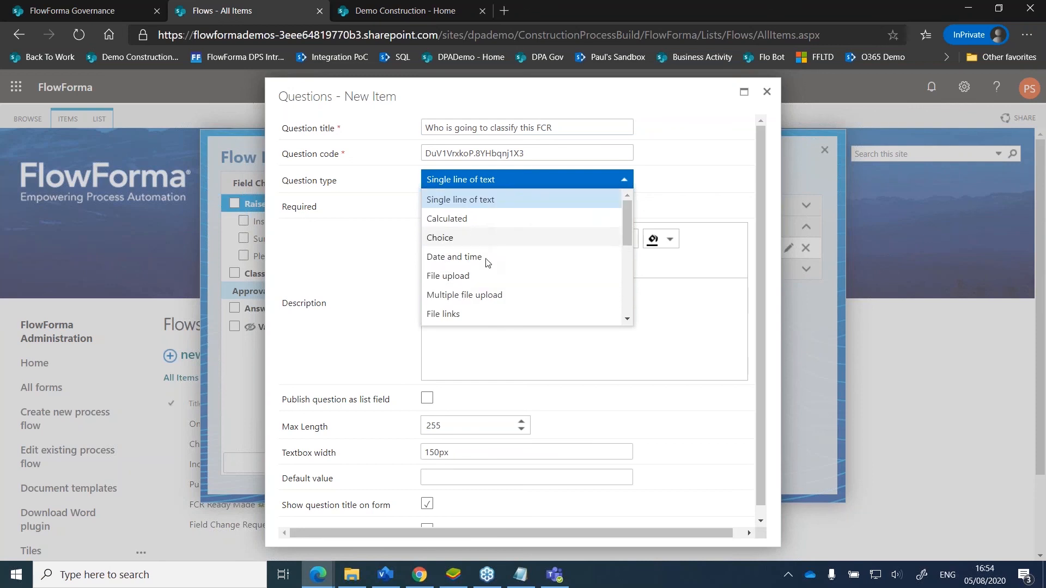
pyautogui.scroll(-3, 480, 274)
pyautogui.scroll(-2, 479, 272)
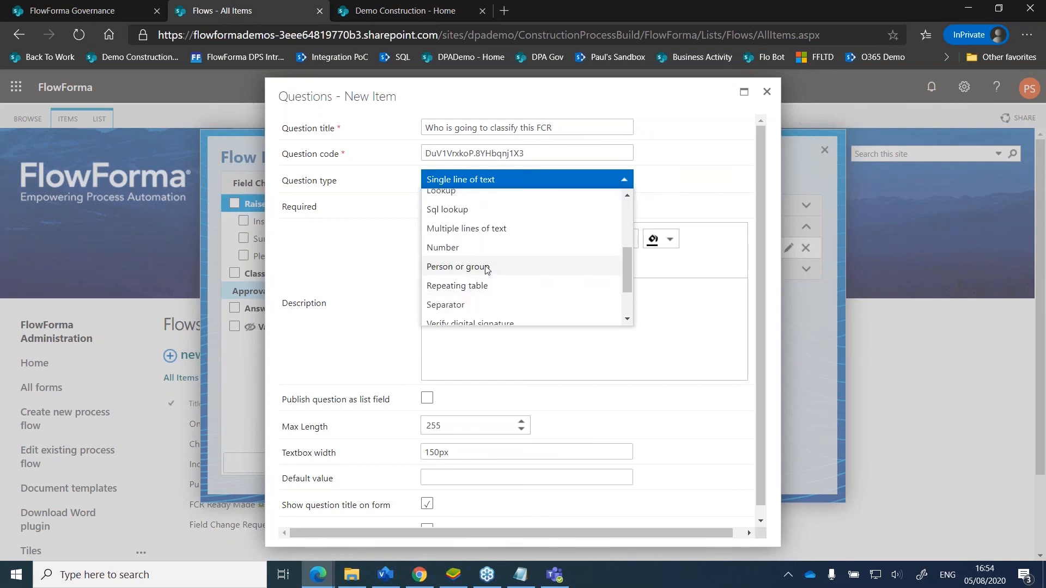
pyautogui.click(480, 264)
pyautogui.scroll(-3, 646, 493)
pyautogui.click(651, 512)
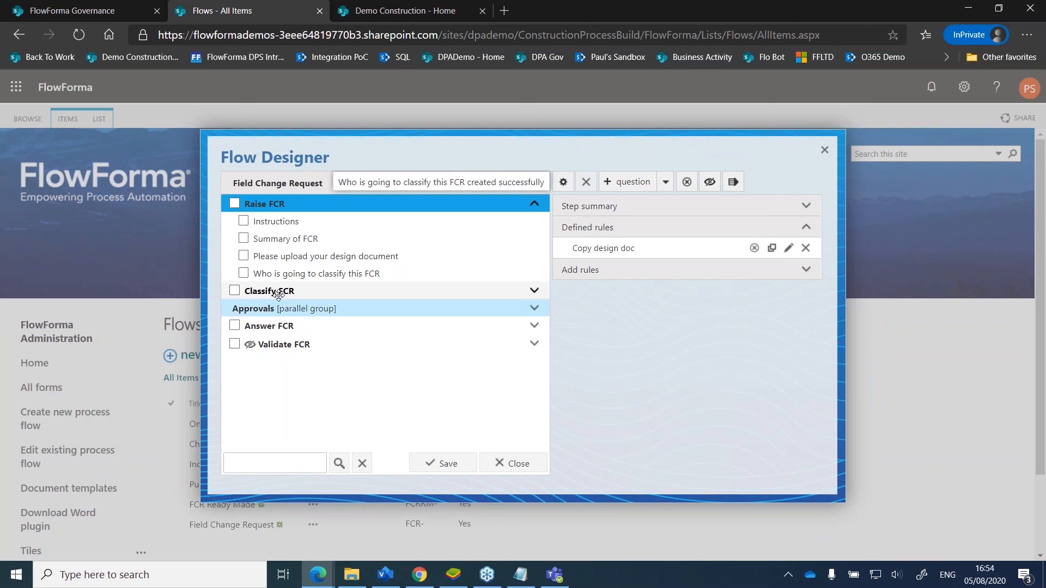
# - Add a Step assign to rule on Raise FCR that assigns Classify FCR to the person defined in "Who is going to classify this FCR"
pyautogui.click(578, 271)
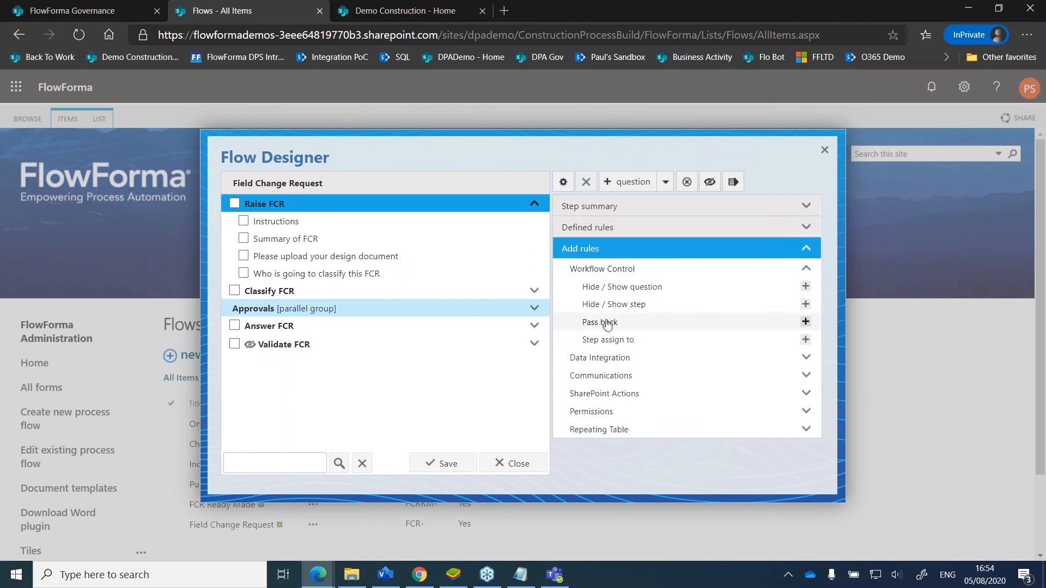
pyautogui.click(805, 338)
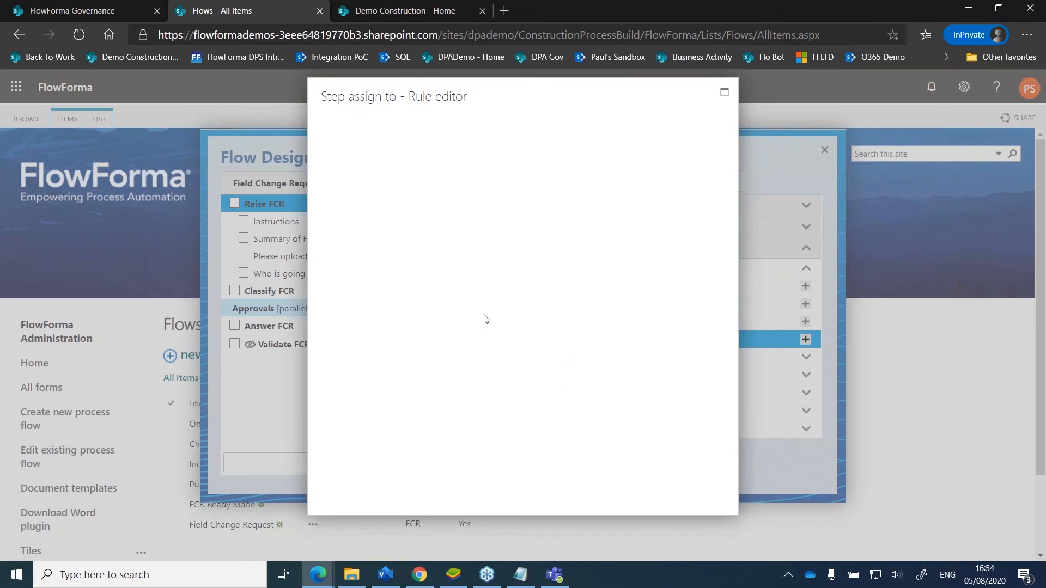
pyautogui.click(691, 255)
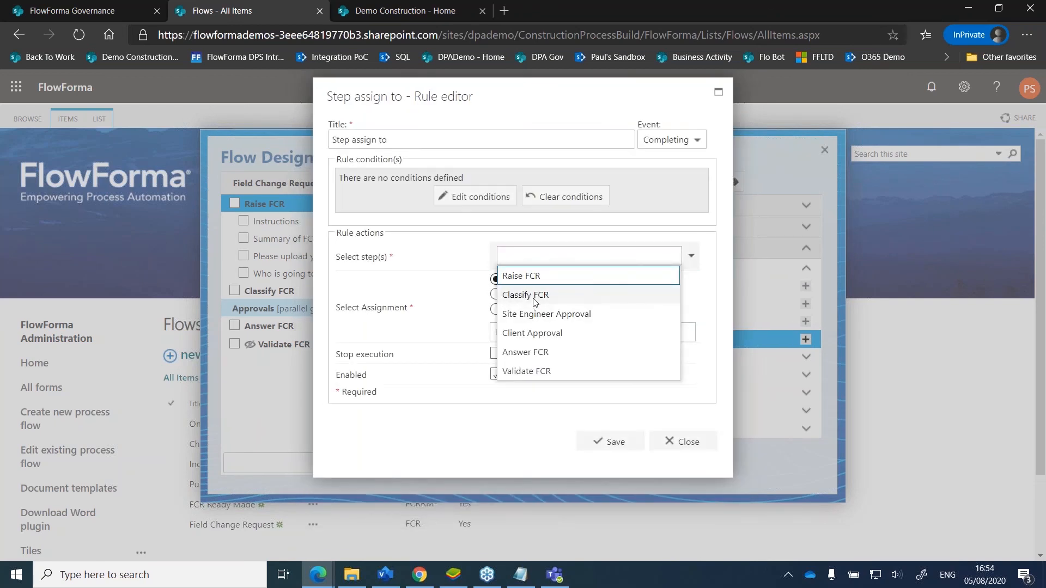
pyautogui.click(534, 294)
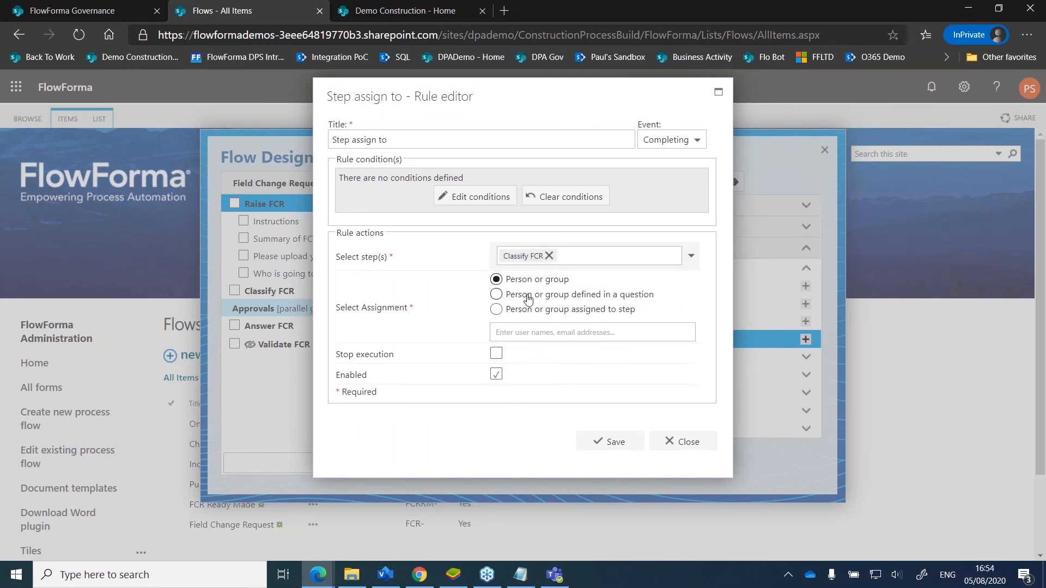
pyautogui.click(496, 295)
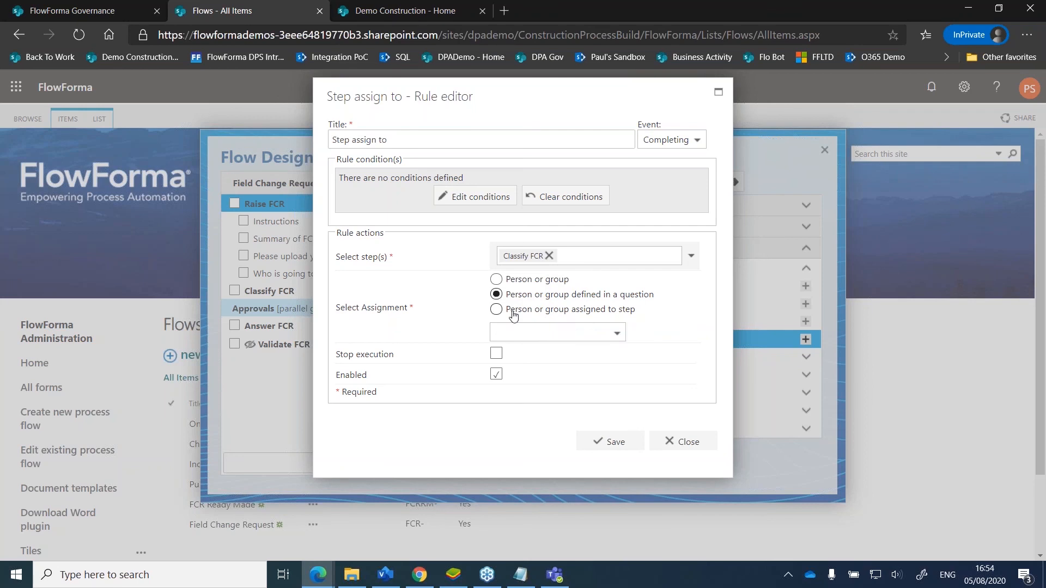
pyautogui.click(527, 334)
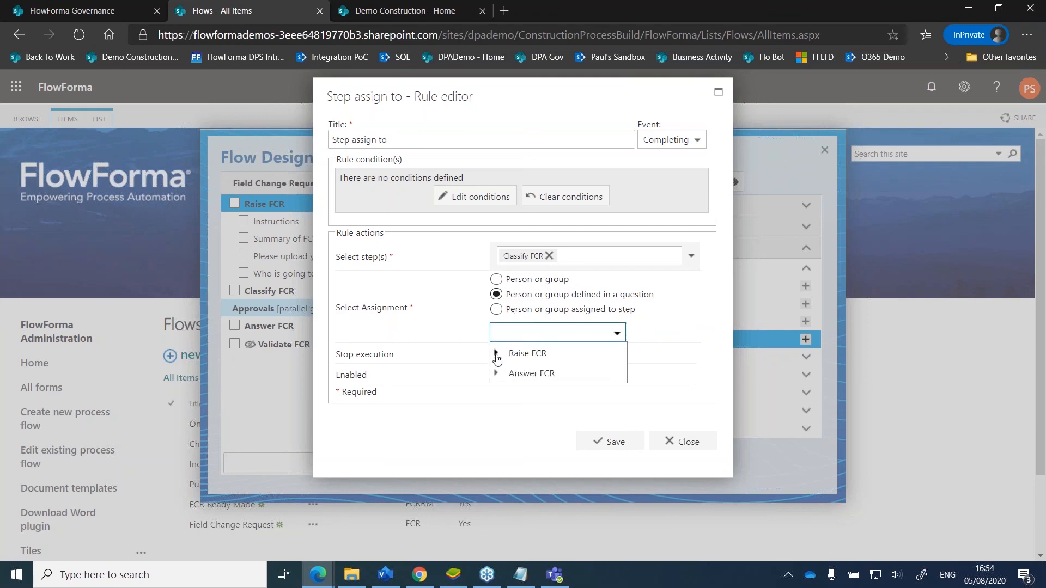
pyautogui.click(496, 353)
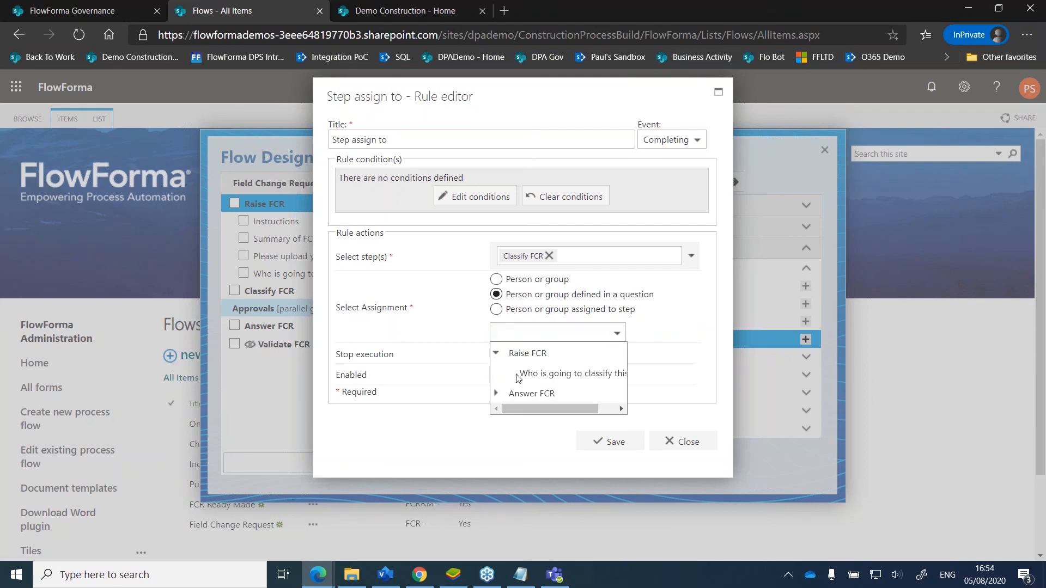
pyautogui.click(547, 374)
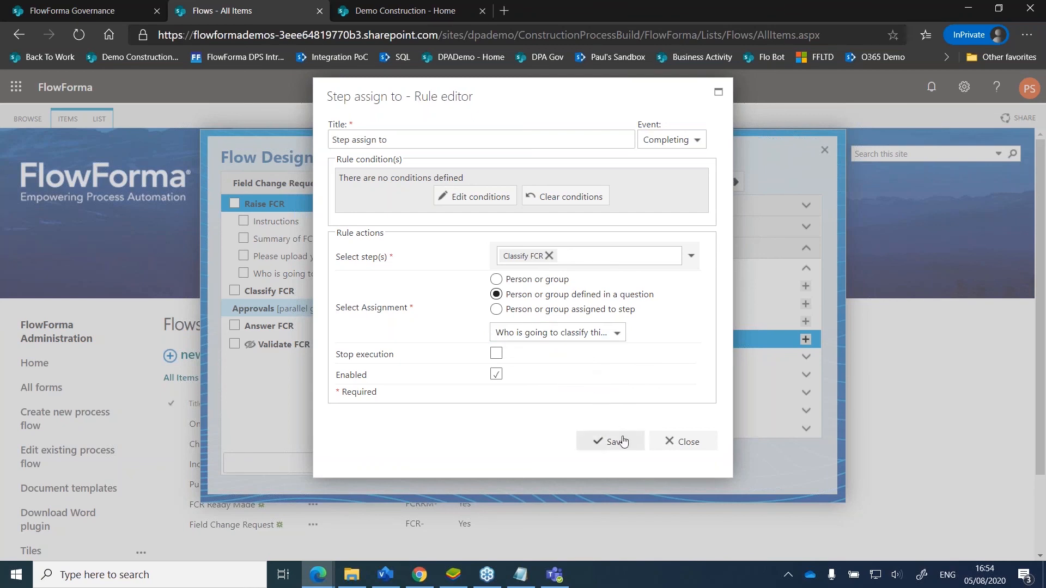
pyautogui.click(624, 442)
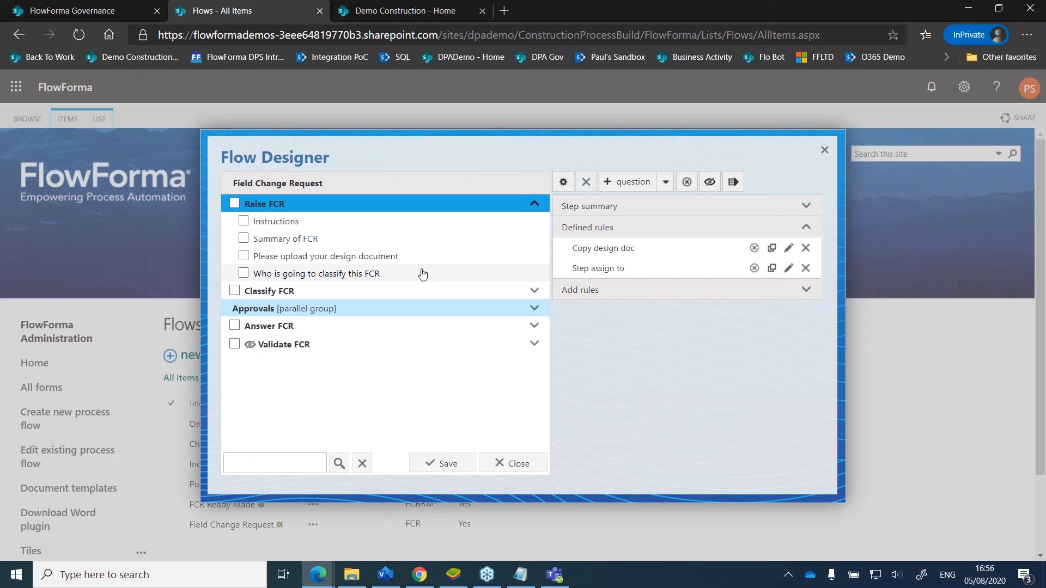
# - Review the Security Wizard permissions for the whole flow and the Client Approval step, and close the wizard
pyautogui.click(385, 187)
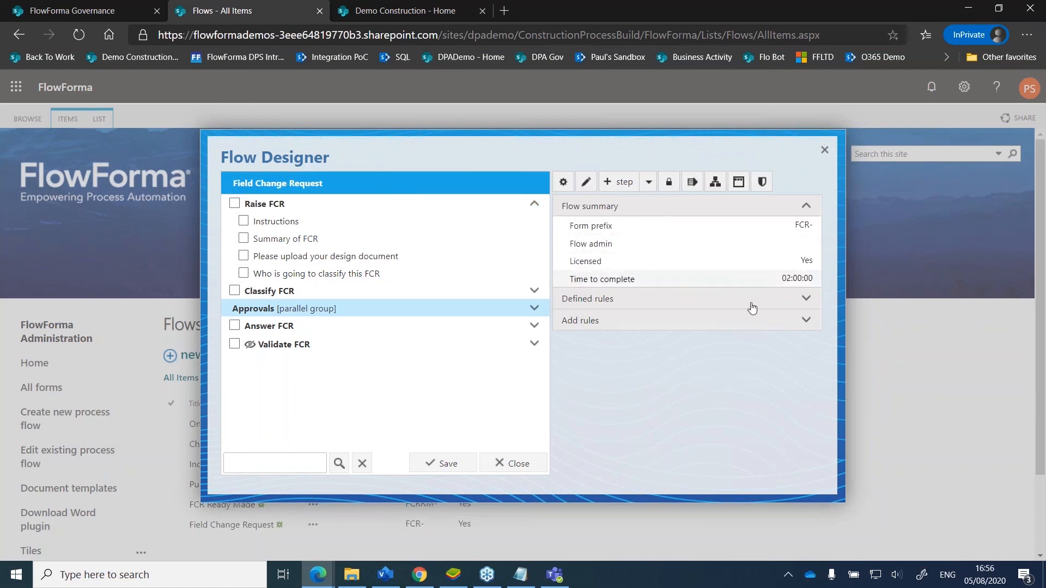
pyautogui.click(762, 183)
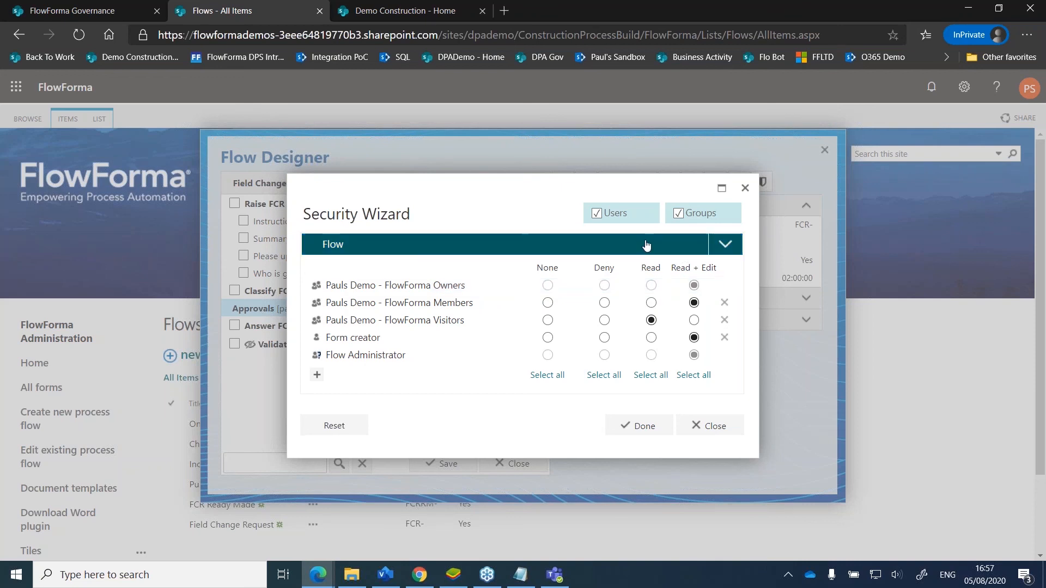
pyautogui.click(681, 249)
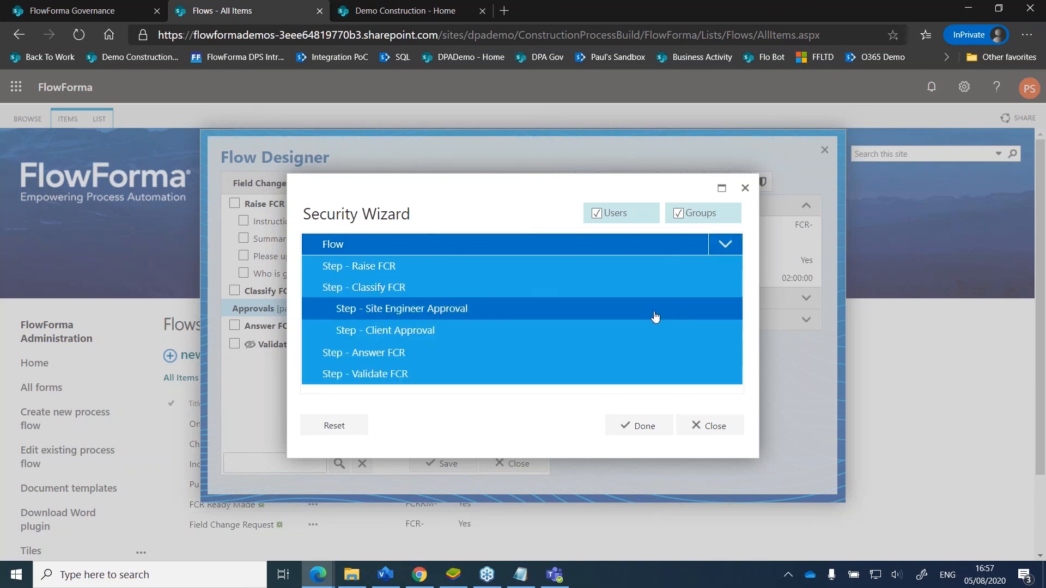
pyautogui.click(634, 339)
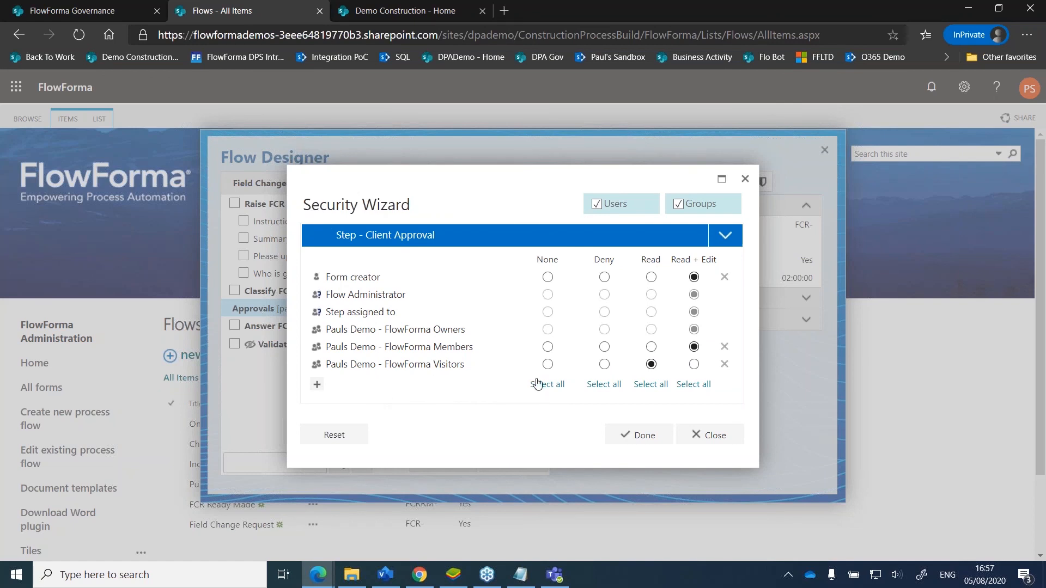
pyautogui.click(715, 435)
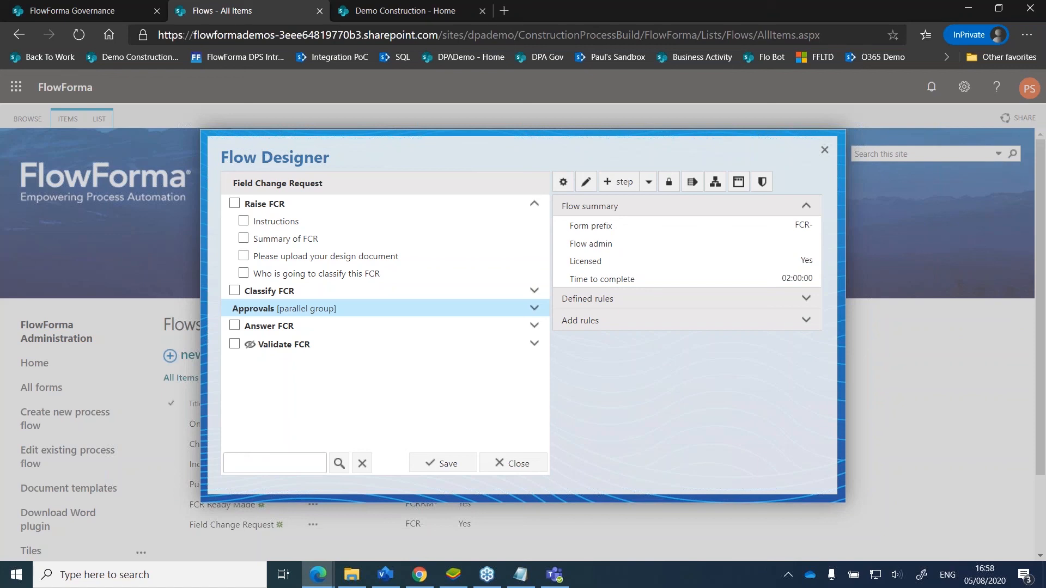
# - Select the Classify FCR step and show its questions and defined rules
pyautogui.click(456, 289)
pyautogui.click(452, 286)
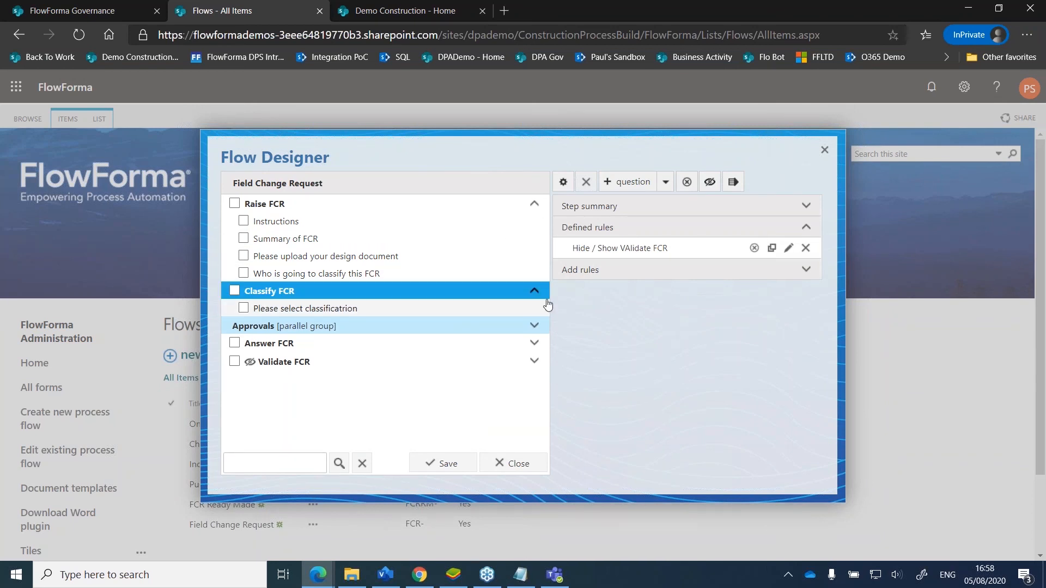